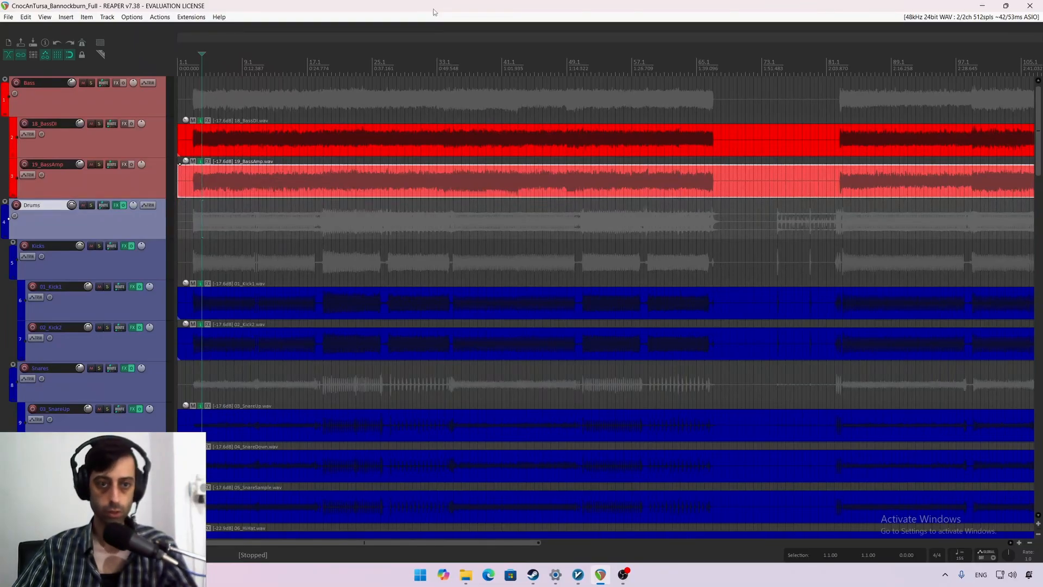
Step: Solo the Bass folder track, play it from the bass entry and from around measure 22, and clear the solo
{"action": "left_click", "coordinate": [130, 104]}
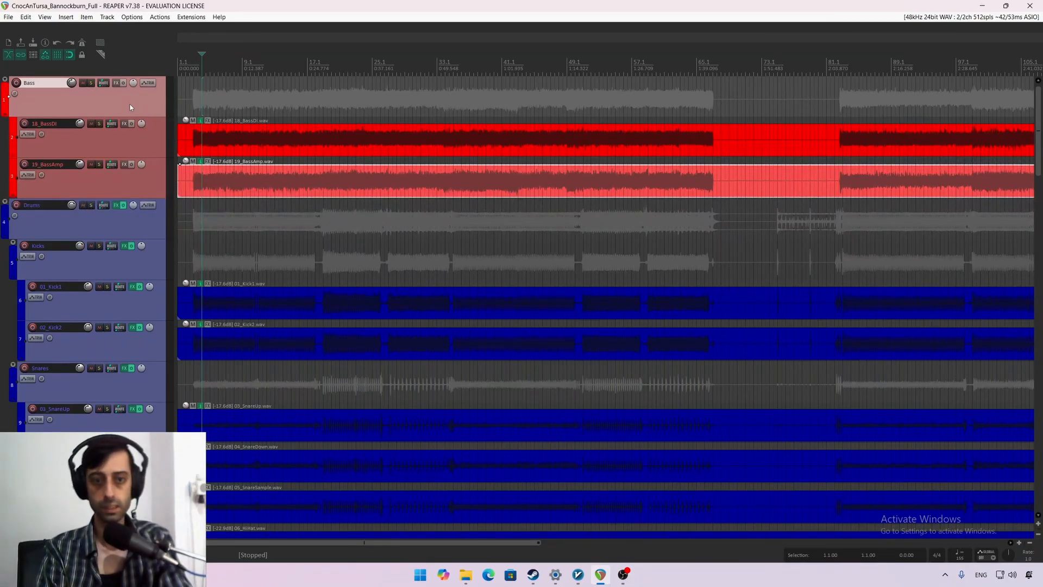
{"action": "left_click_drag", "start_coordinate": [130, 105], "coordinate": [135, 121]}
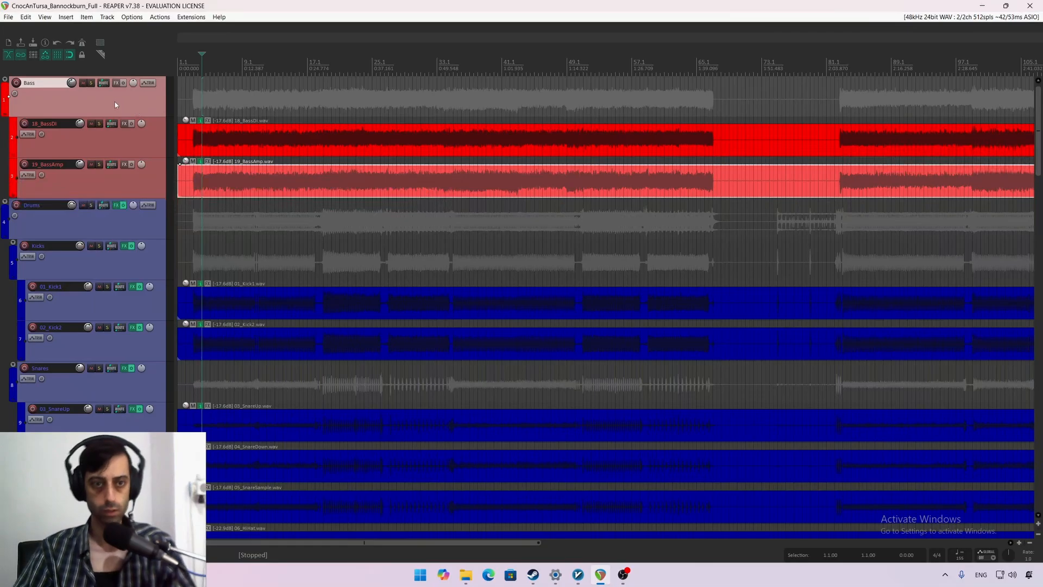
{"action": "left_click", "coordinate": [91, 83]}
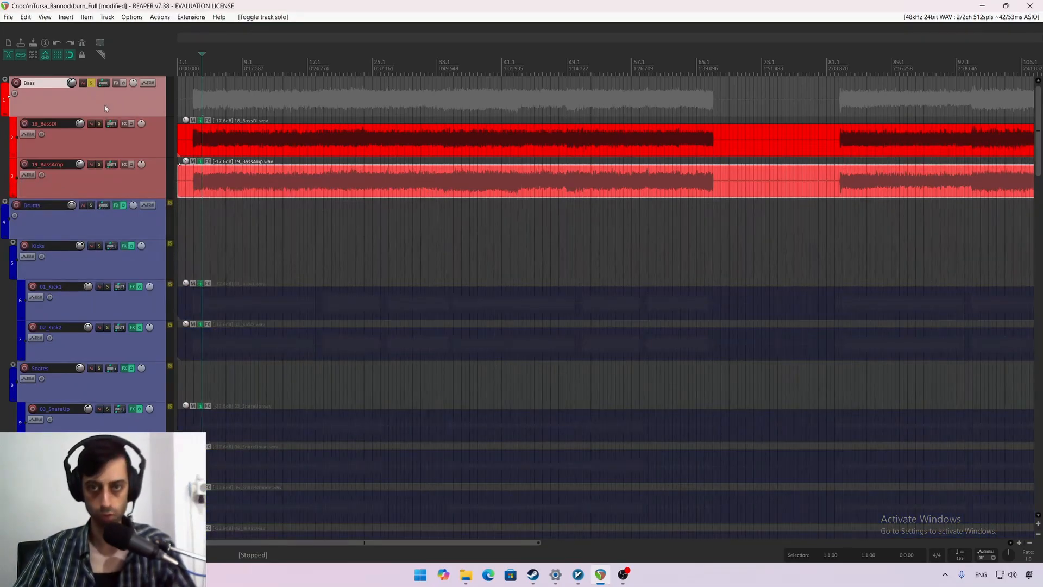
{"action": "key", "text": "space"}
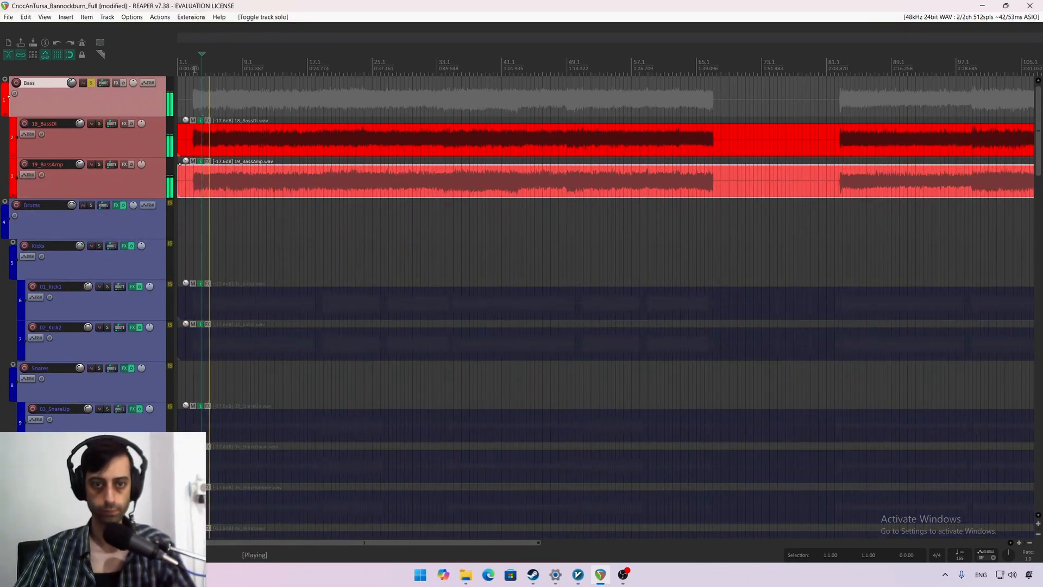
{"action": "left_click", "coordinate": [194, 69]}
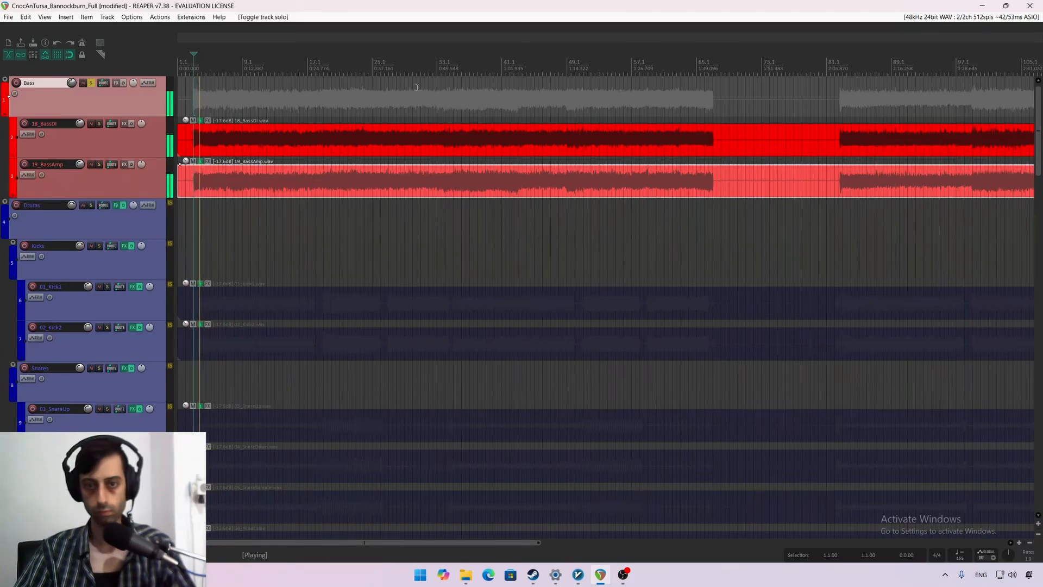
{"action": "left_click", "coordinate": [351, 69]}
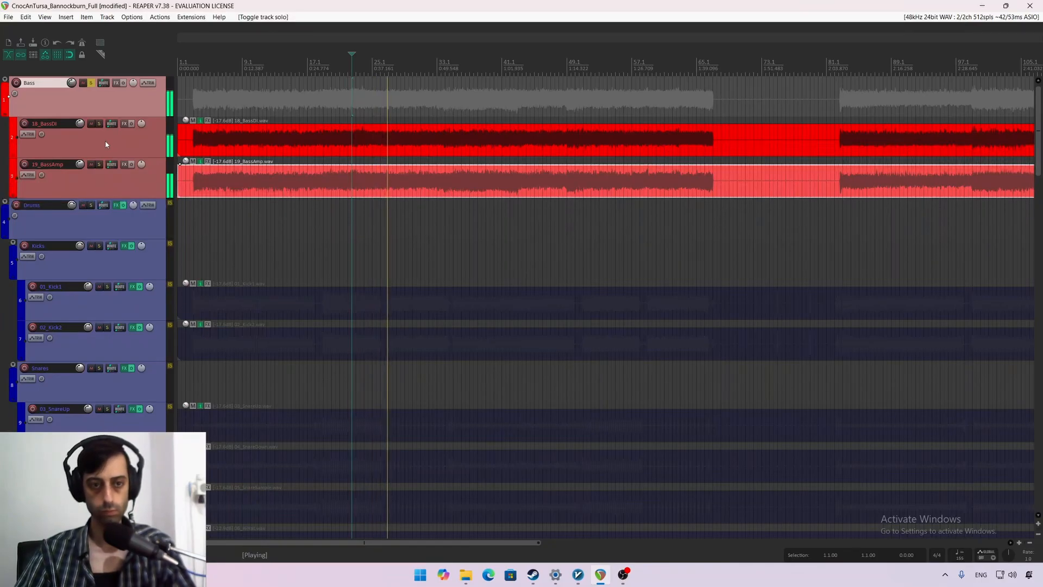
{"action": "key", "text": "space"}
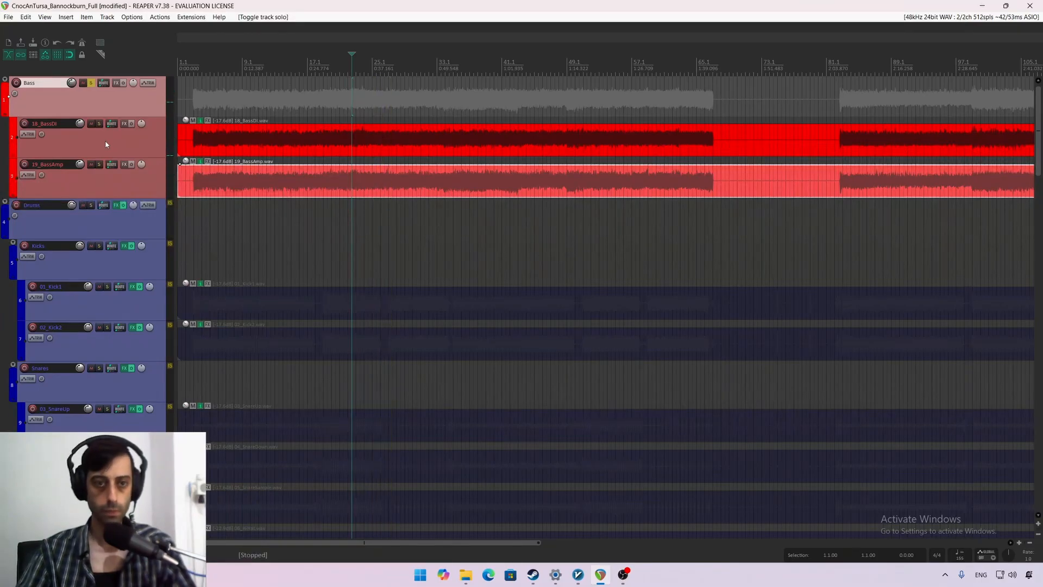
{"action": "left_click", "coordinate": [91, 83]}
{"action": "left_click", "coordinate": [76, 143]}
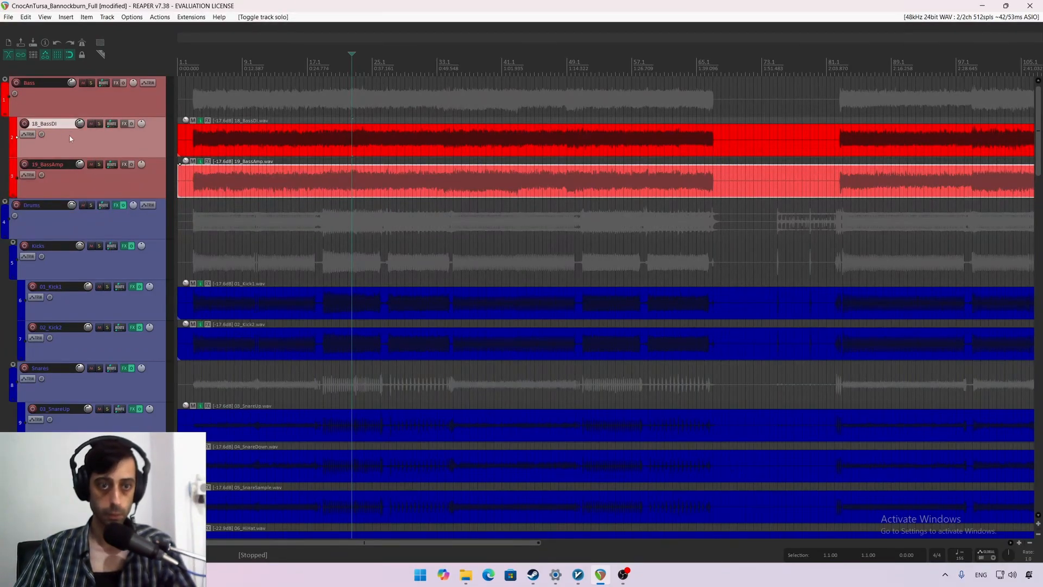
{"action": "left_click", "coordinate": [78, 193]}
{"action": "left_click", "coordinate": [98, 144]}
{"action": "left_click", "coordinate": [93, 175]}
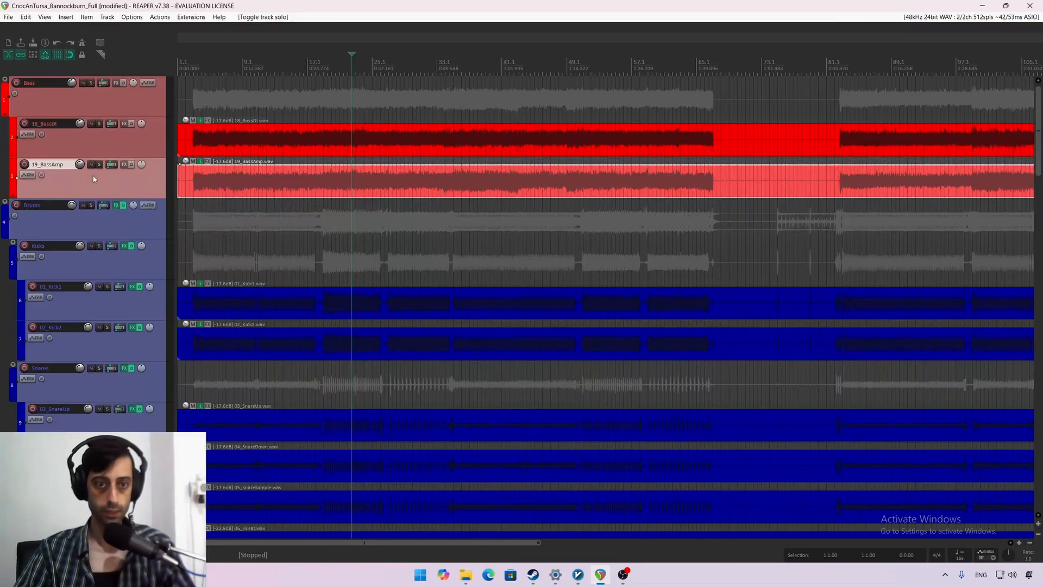
Step: Solo the 18_BassDI track and play it back from the edit cursor
{"action": "left_click", "coordinate": [101, 142]}
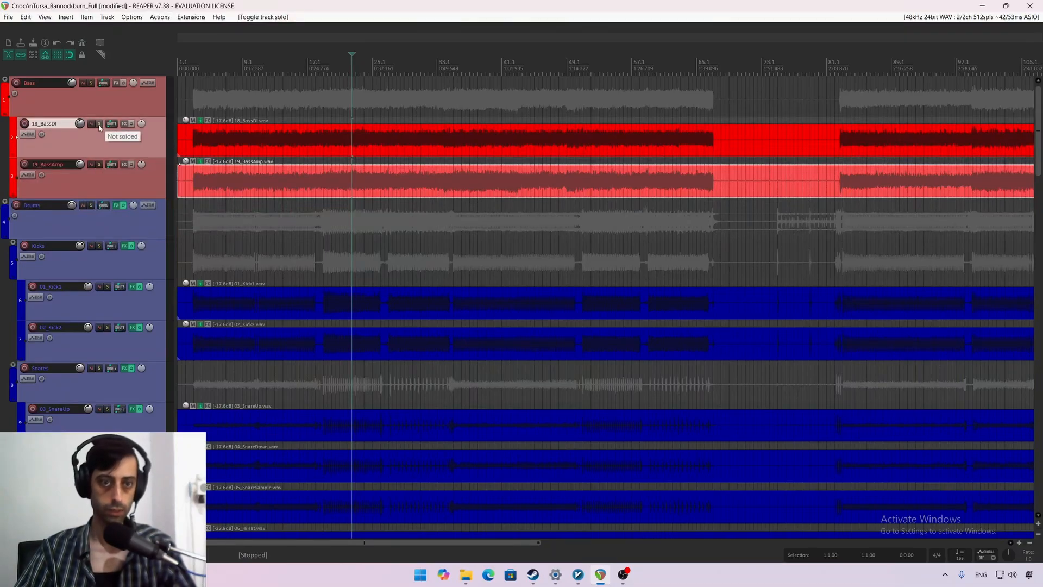
{"action": "left_click", "coordinate": [99, 125]}
{"action": "key", "text": "space"}
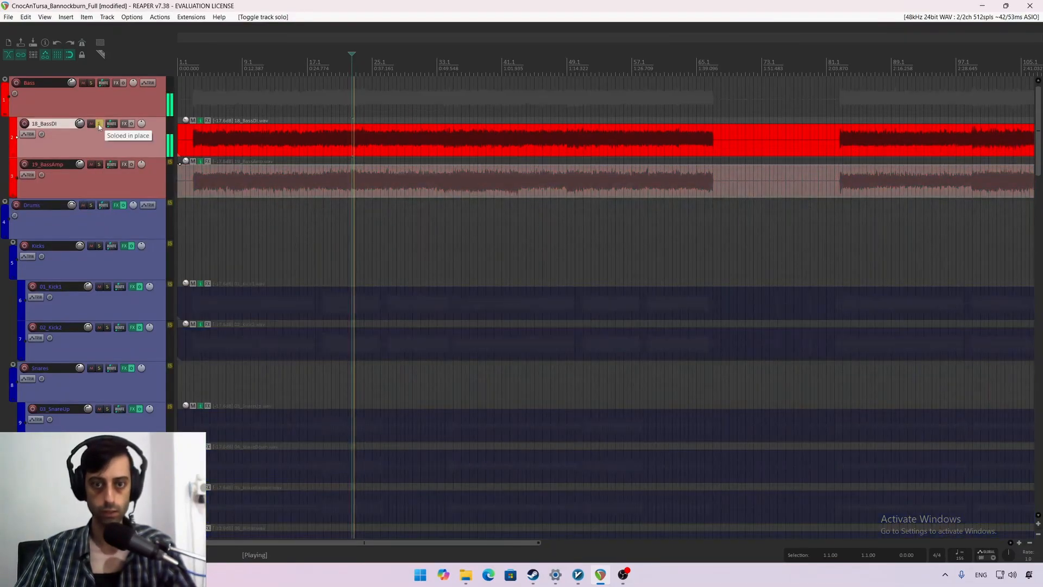
{"action": "key", "text": "space"}
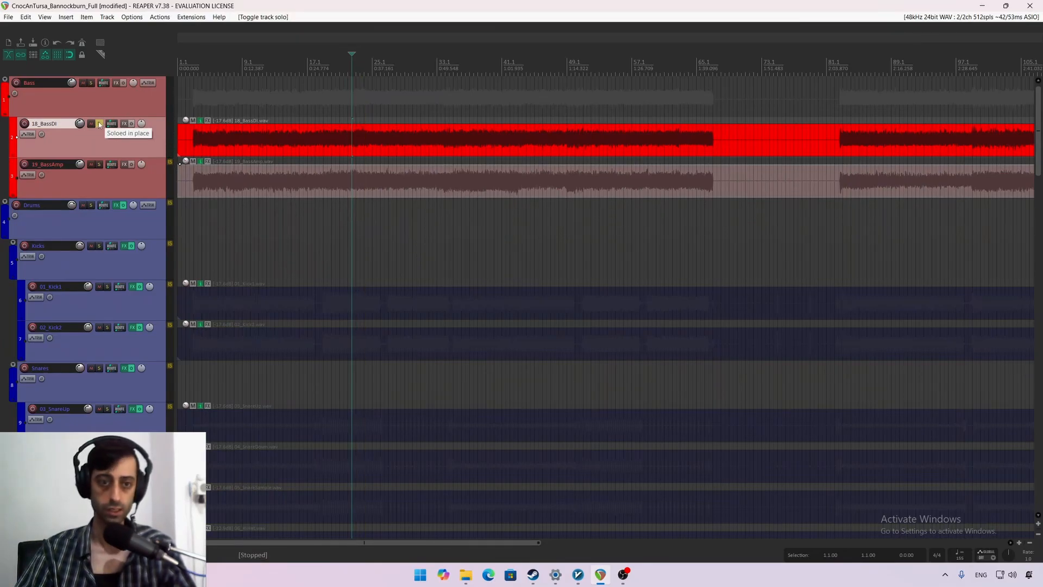
{"action": "key", "text": "space"}
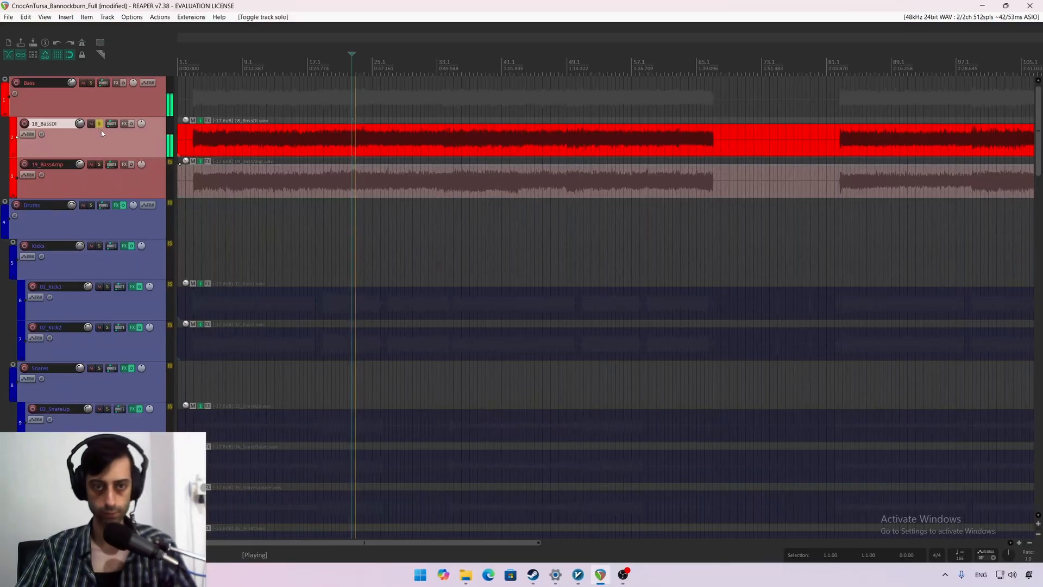
Step: Switch the solo from 18_BassDI to 19_BassAmp during playback to hear the amp track alone
{"action": "left_click", "coordinate": [99, 124]}
{"action": "left_click", "coordinate": [100, 164]}
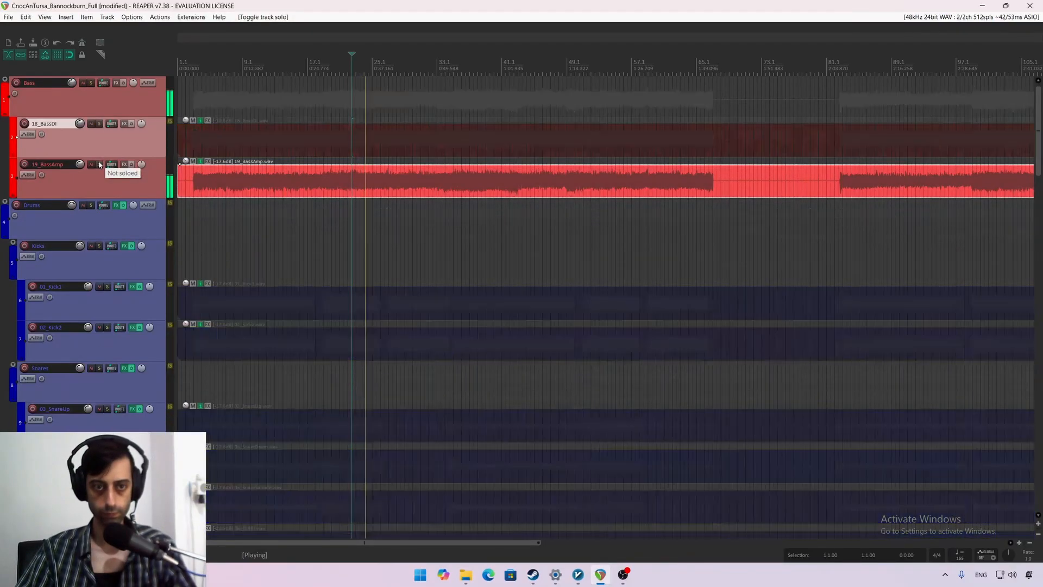
{"action": "left_click", "coordinate": [100, 164]}
{"action": "left_click", "coordinate": [100, 164]}
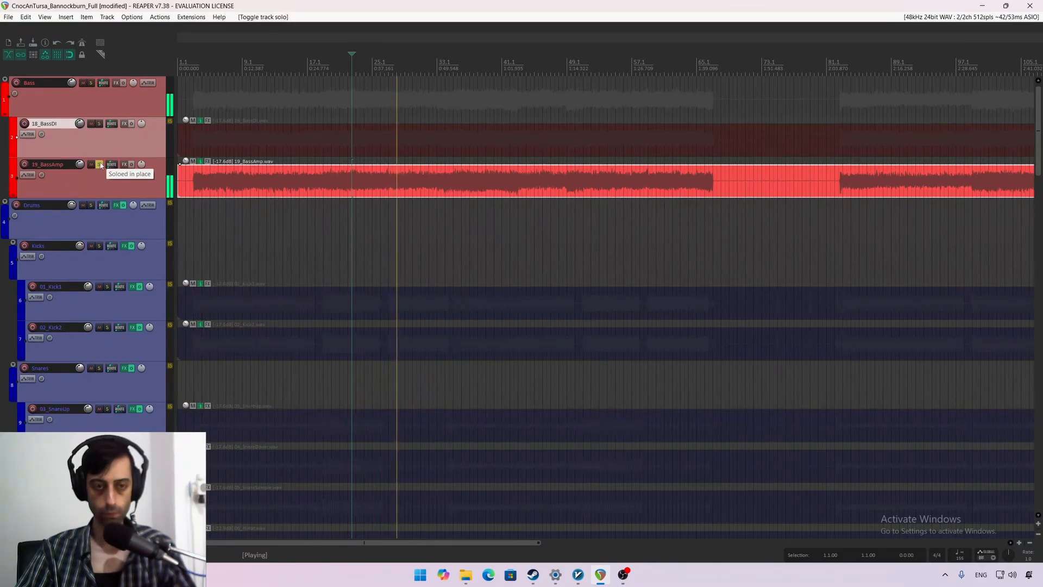
{"action": "left_click", "coordinate": [100, 164]}
Step: Compare 18_BassDI with 19_BassAmp by alternating their solos during playback, and clear both solos
{"action": "left_click", "coordinate": [99, 124]}
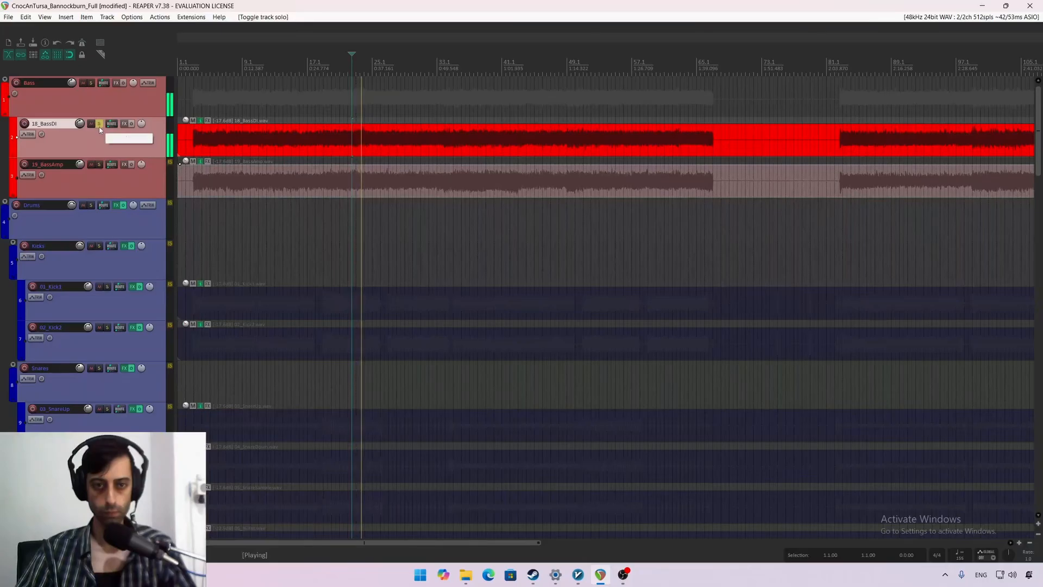
{"action": "key", "text": "space"}
{"action": "left_click", "coordinate": [100, 164]}
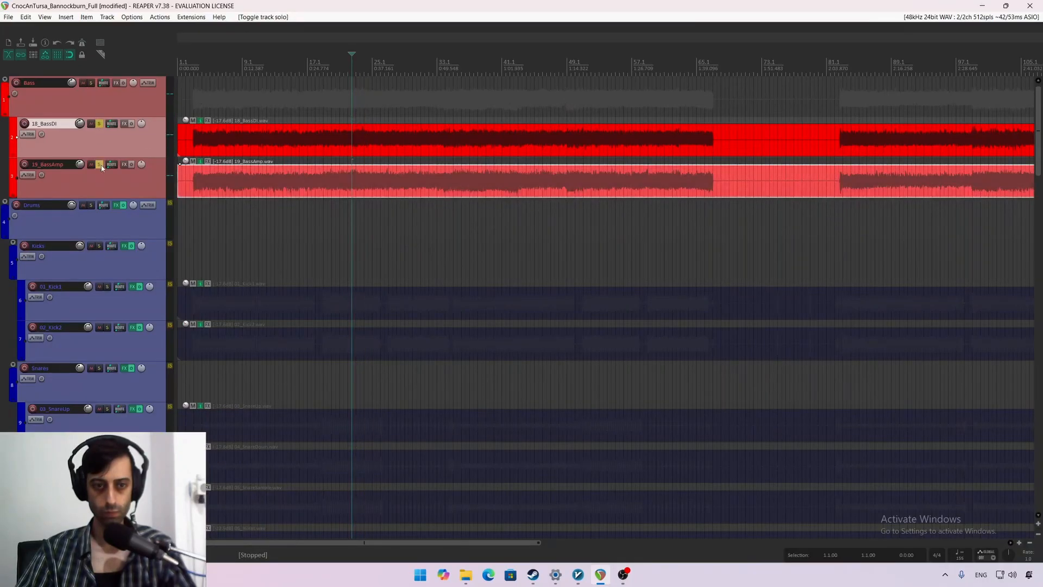
{"action": "key", "text": "space"}
{"action": "left_click", "coordinate": [100, 124]}
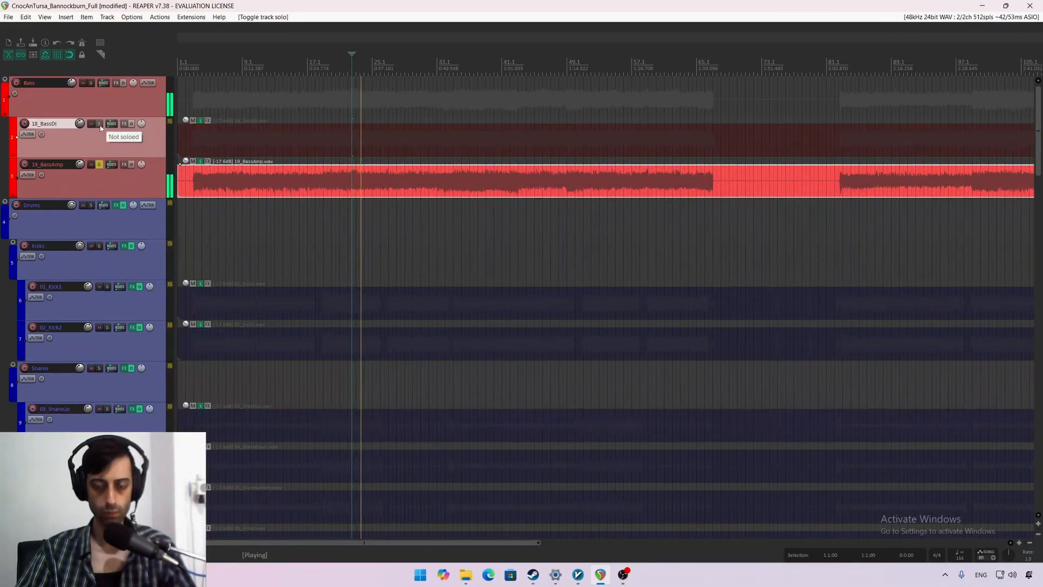
{"action": "key", "text": "space"}
{"action": "left_click", "coordinate": [99, 124]}
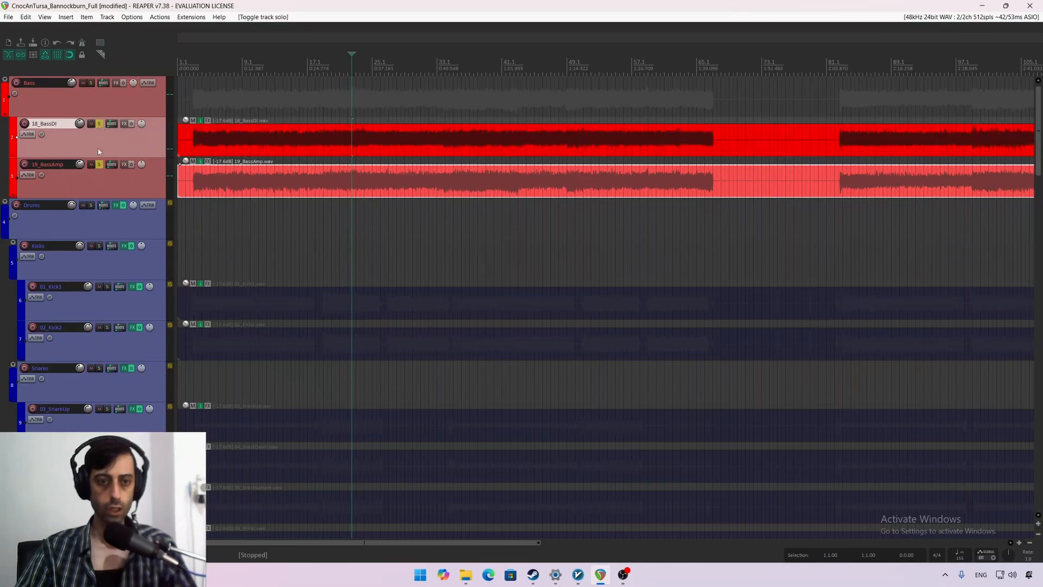
{"action": "left_click", "coordinate": [100, 164]}
{"action": "left_click", "coordinate": [99, 125]}
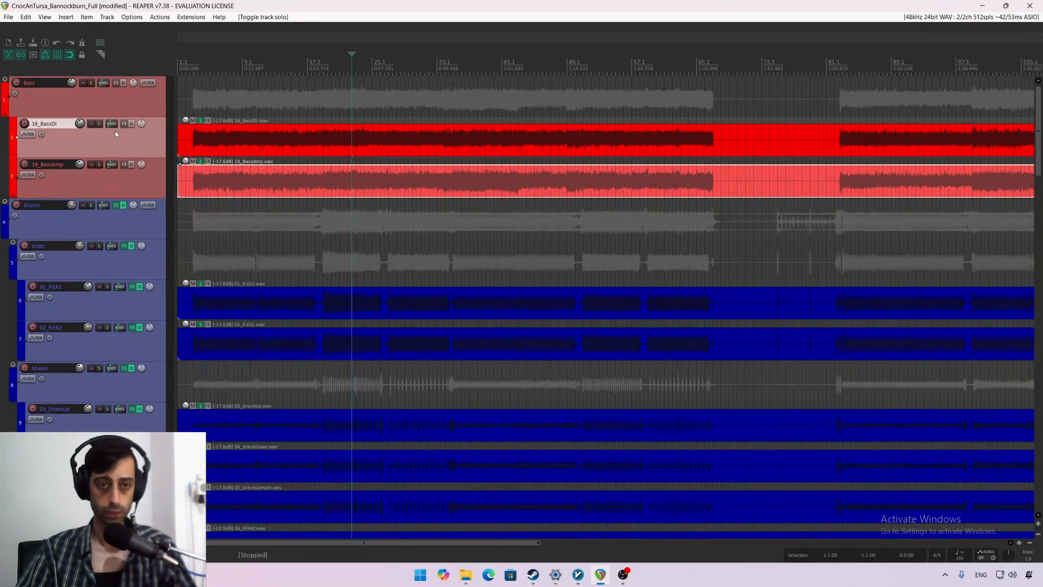
Step: Solo the Bass folder track and listen to the DI and amp tracks together
{"action": "left_click", "coordinate": [95, 98]}
{"action": "left_click", "coordinate": [91, 83]}
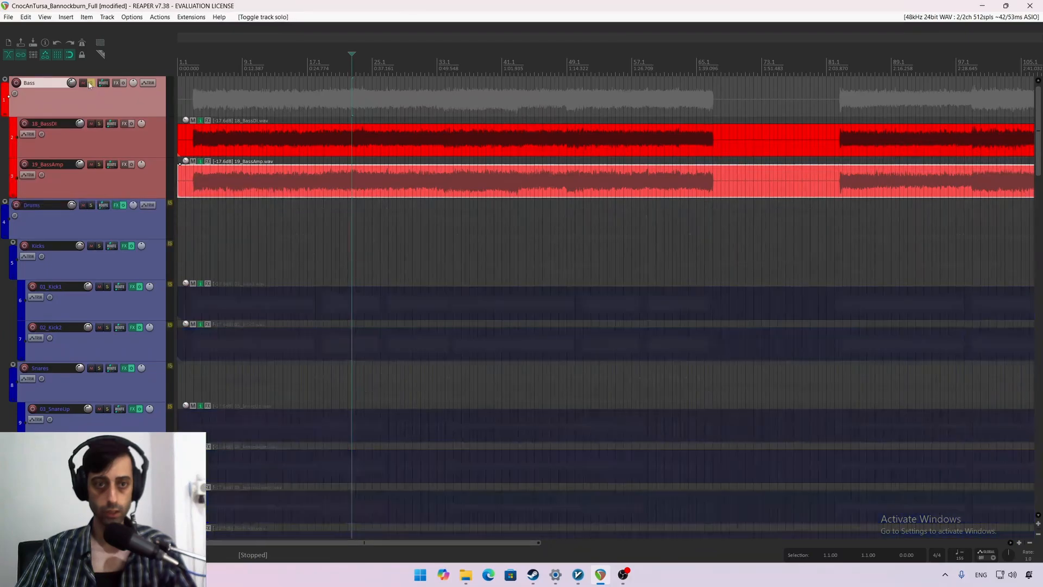
{"action": "key", "text": "space"}
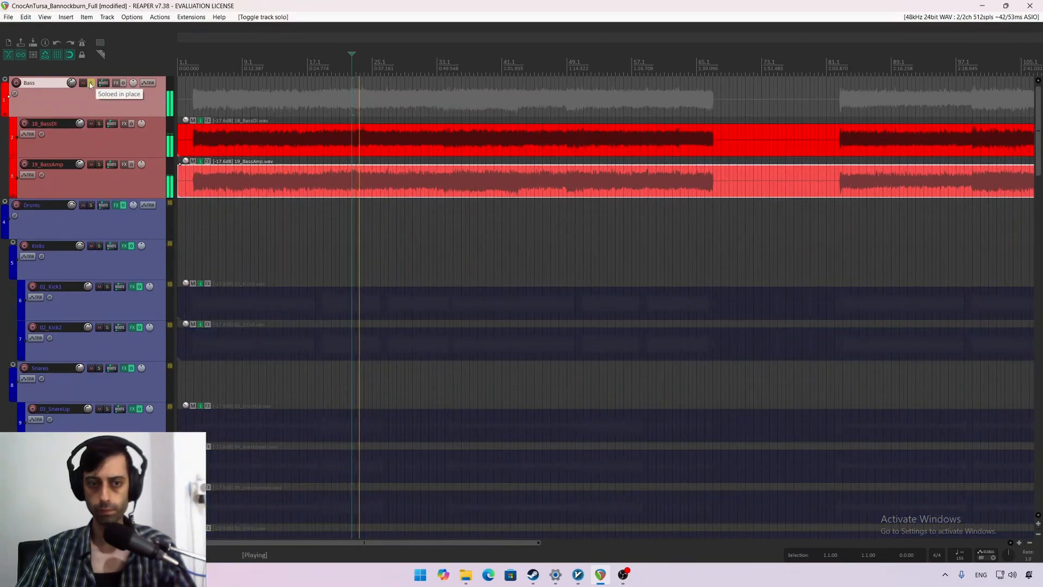
{"action": "key", "text": "space"}
{"action": "left_click", "coordinate": [94, 183]}
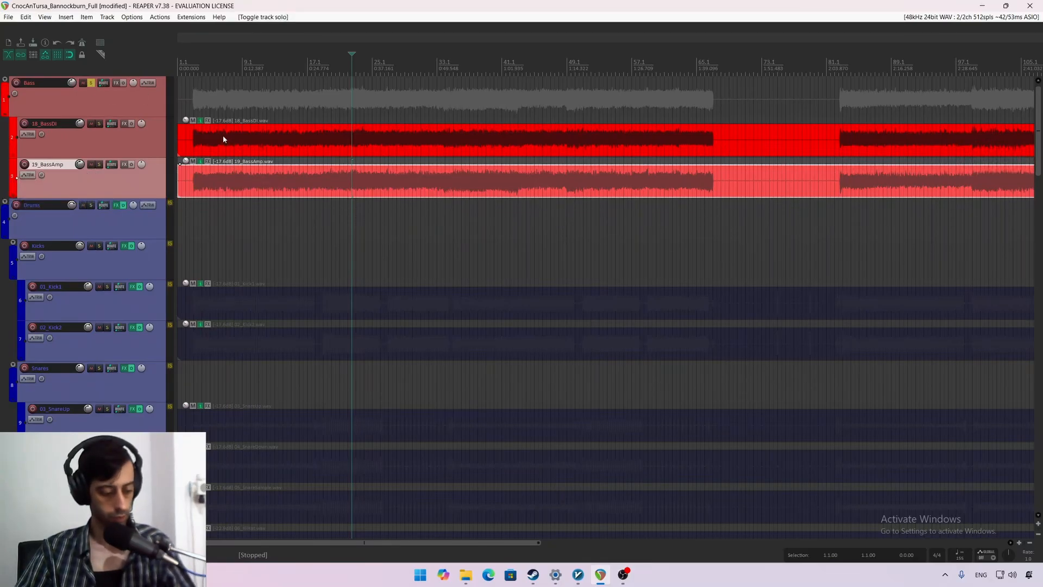
{"action": "left_click", "coordinate": [141, 149]}
{"action": "left_click", "coordinate": [138, 190]}
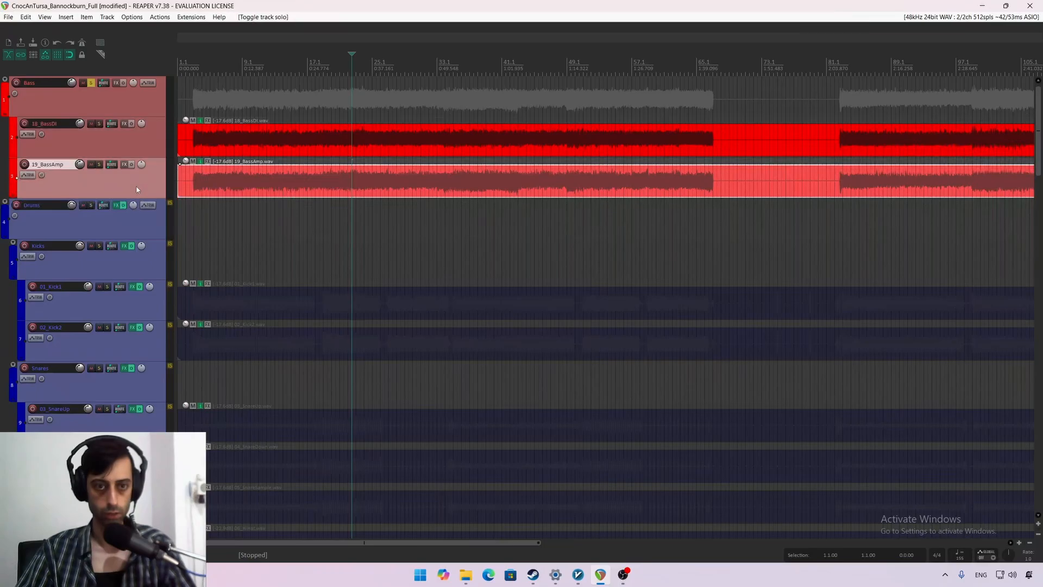
{"action": "left_click", "coordinate": [137, 149], "text": "ctrl"}
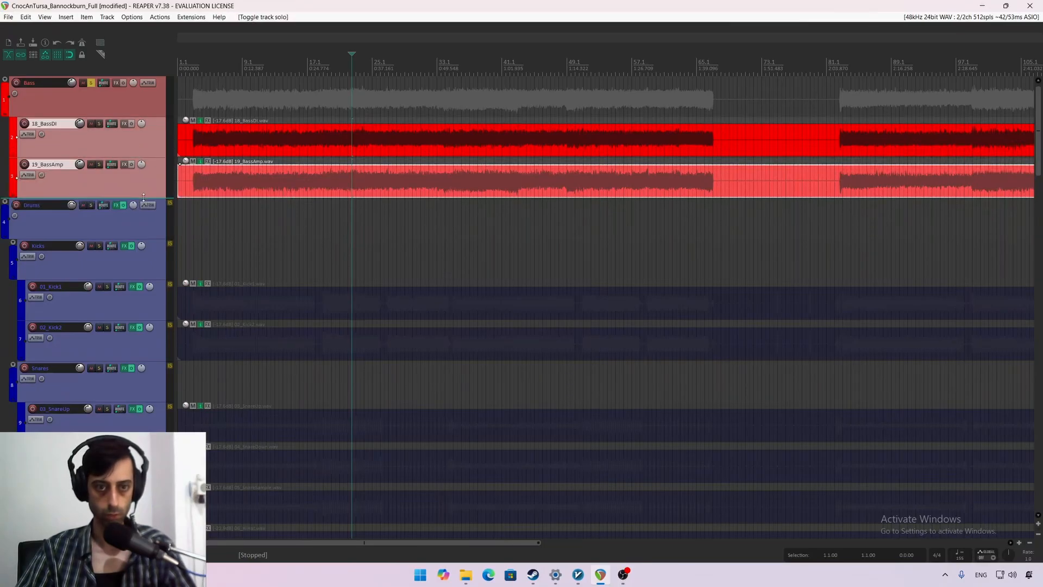
{"action": "mouse_move", "coordinate": [146, 197]}
{"action": "left_mouse_down"}
{"action": "mouse_move", "coordinate": [149, 218]}
{"action": "mouse_move", "coordinate": [150, 182]}
{"action": "mouse_move", "coordinate": [150, 193]}
{"action": "left_mouse_up"}
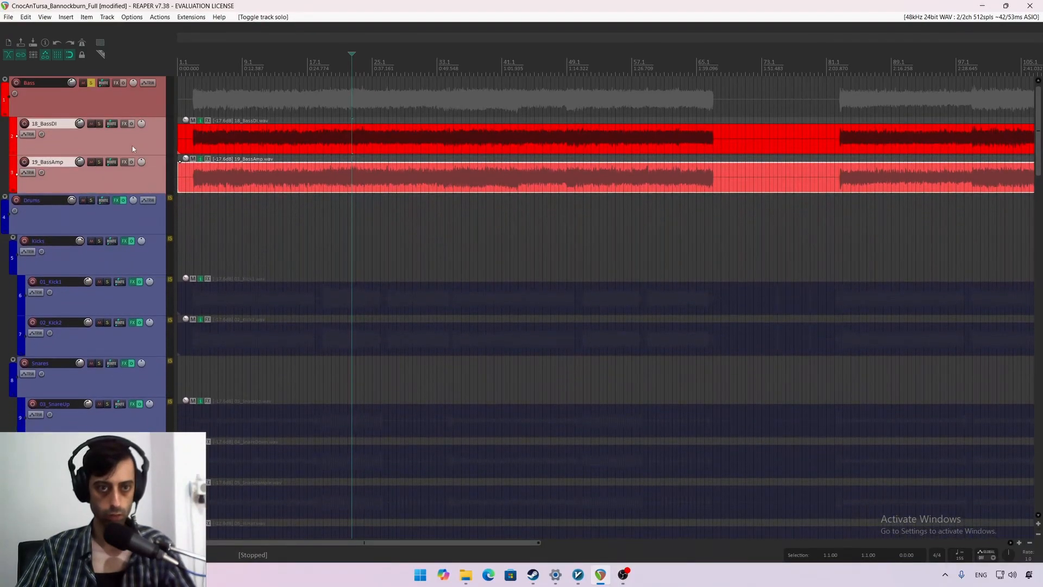
{"action": "left_click", "coordinate": [133, 143]}
{"action": "left_click", "coordinate": [131, 172], "text": "ctrl"}
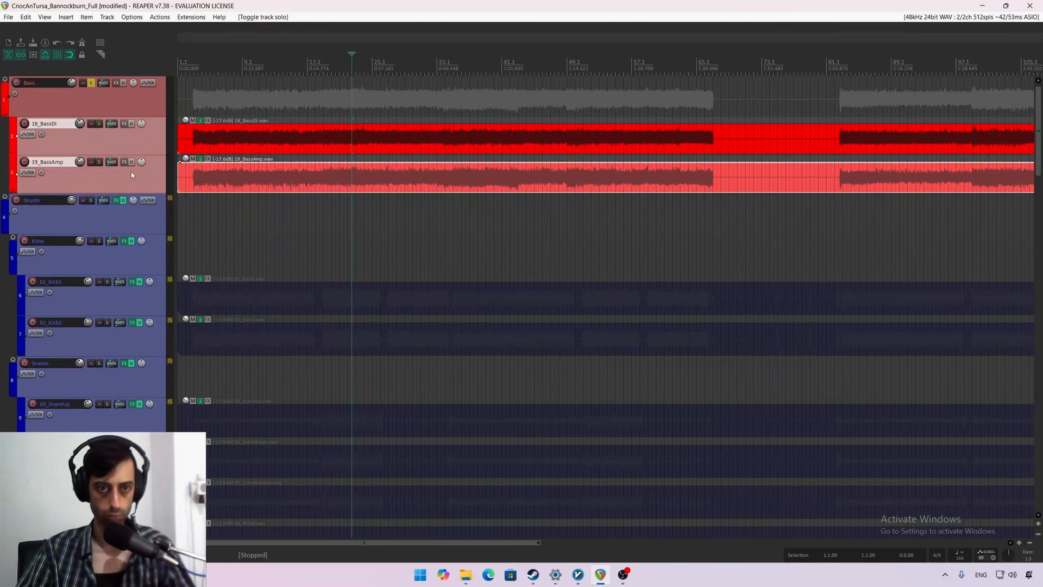
{"action": "mouse_move", "coordinate": [146, 155]}
{"action": "left_mouse_down"}
{"action": "mouse_move", "coordinate": [148, 175]}
{"action": "mouse_move", "coordinate": [148, 157]}
{"action": "left_mouse_up"}
{"action": "mouse_move", "coordinate": [151, 193]}
{"action": "left_mouse_down"}
{"action": "mouse_move", "coordinate": [151, 206]}
{"action": "mouse_move", "coordinate": [151, 195]}
{"action": "left_mouse_up"}
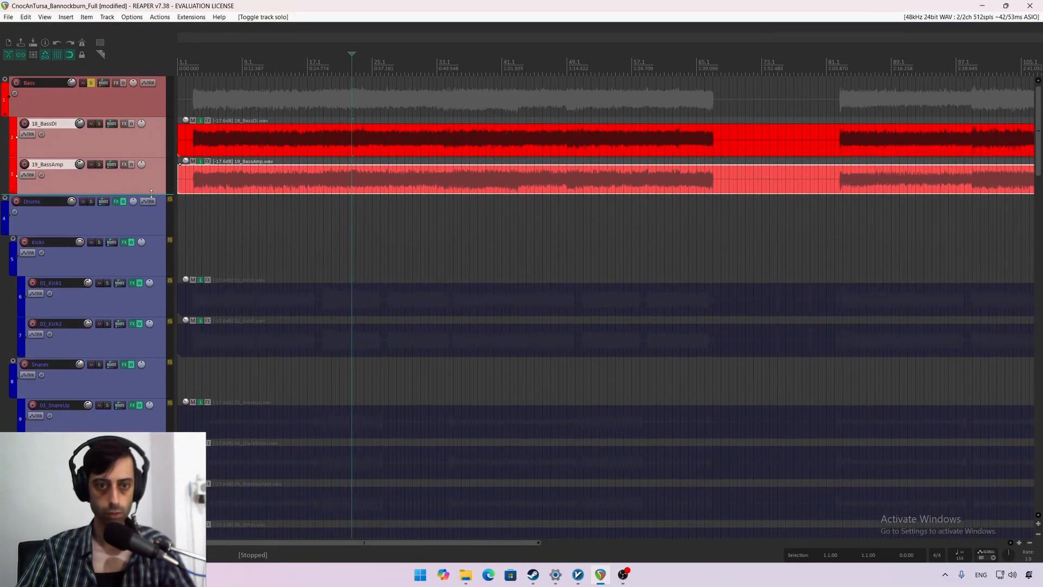
{"action": "mouse_move", "coordinate": [151, 157]}
{"action": "left_mouse_down"}
{"action": "mouse_move", "coordinate": [150, 167]}
{"action": "mouse_move", "coordinate": [149, 155]}
{"action": "left_mouse_up"}
{"action": "left_click", "coordinate": [147, 148]}
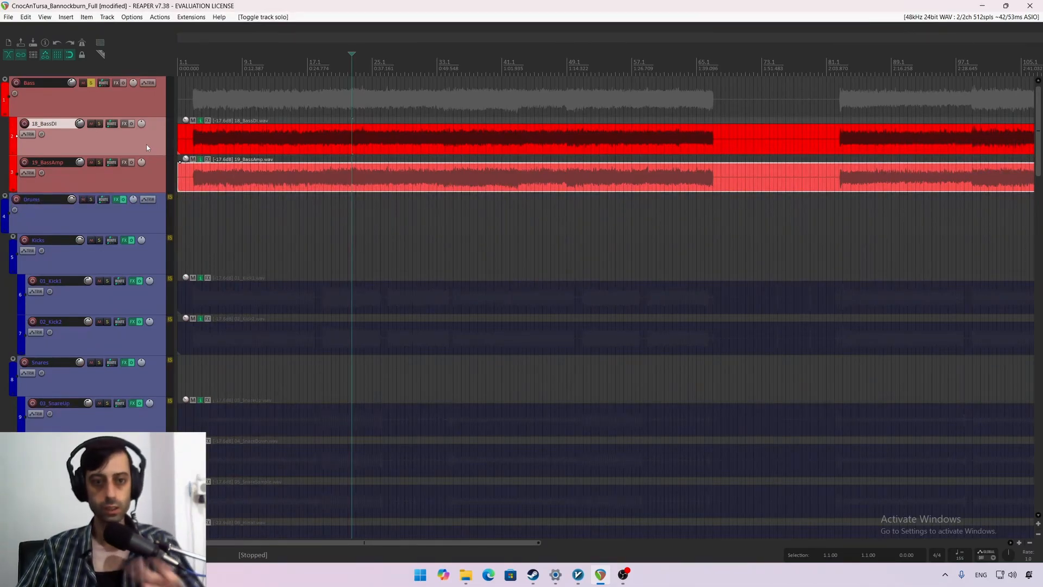
Step: Enlarge the 18_BassDI and 19_BassAmp tracks to roughly twice their height for a larger waveform view
{"action": "left_click_drag", "start_coordinate": [155, 156], "coordinate": [149, 182]}
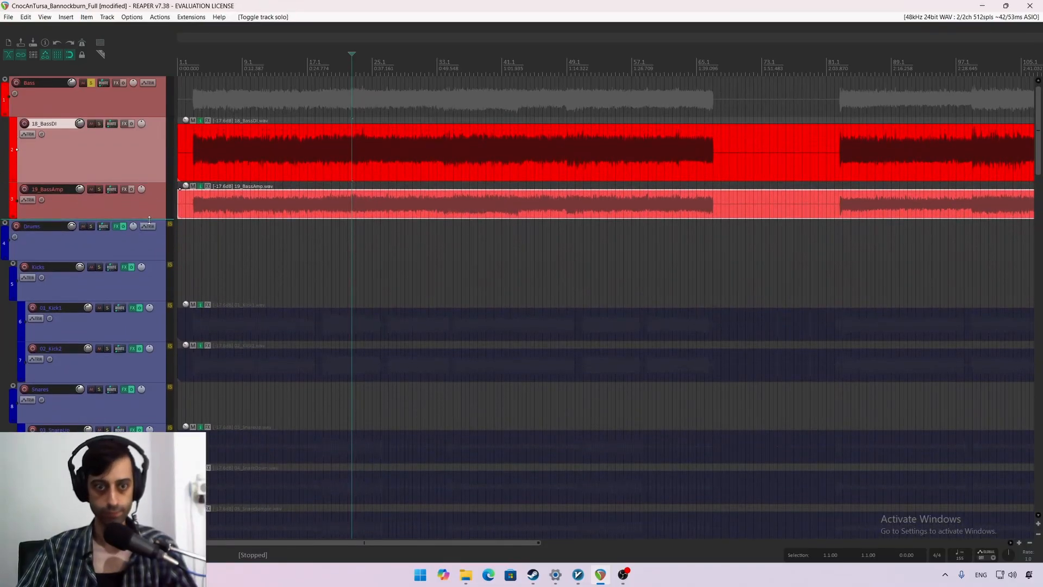
{"action": "left_click_drag", "start_coordinate": [151, 219], "coordinate": [152, 279]}
{"action": "left_click_drag", "start_coordinate": [155, 183], "coordinate": [155, 209]}
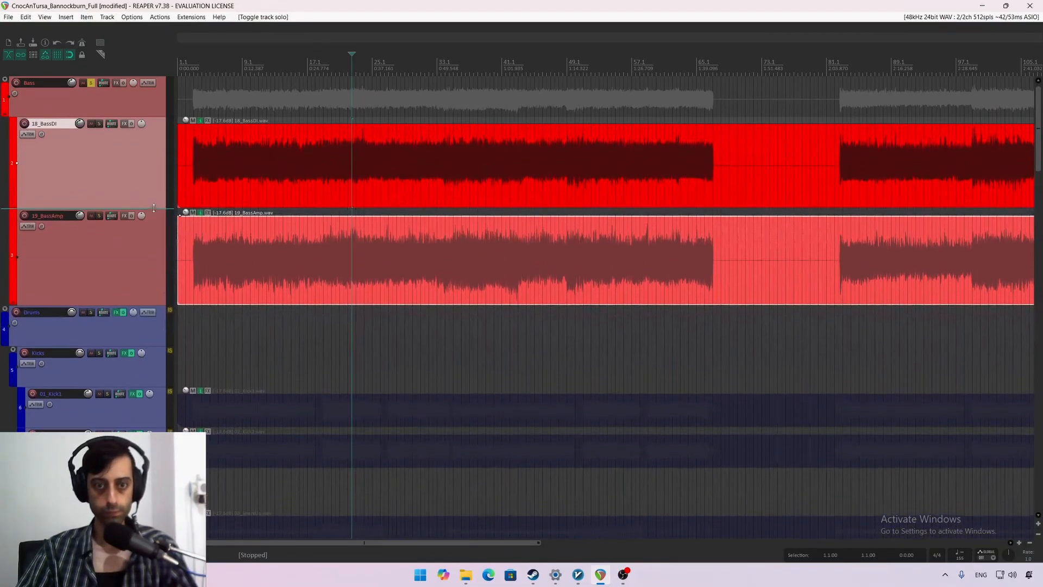
Step: Place the edit cursor at measure 57 on the 19_BassAmp item
{"action": "left_click", "coordinate": [242, 231]}
{"action": "left_click", "coordinate": [134, 170]}
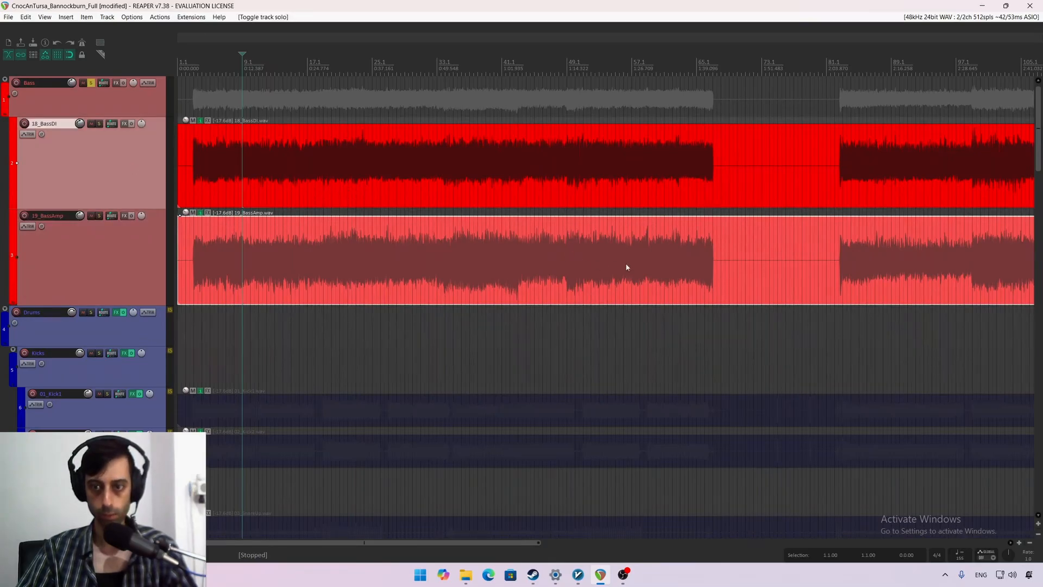
{"action": "left_click", "coordinate": [640, 243]}
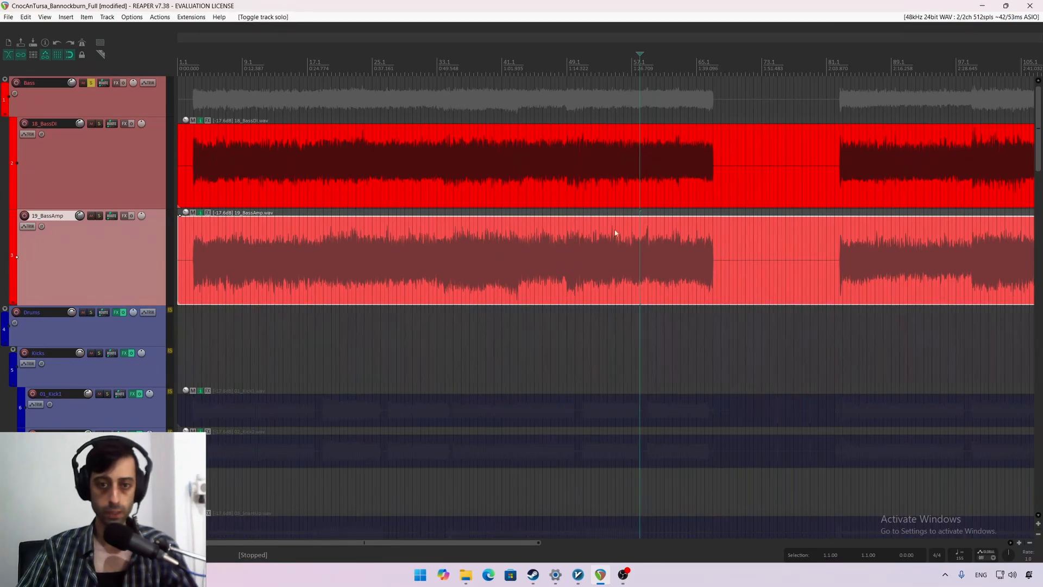
Step: Find limiter effects among all plugins and add MGA JS Limiter to the 18_BassDI track
{"action": "left_click", "coordinate": [144, 160]}
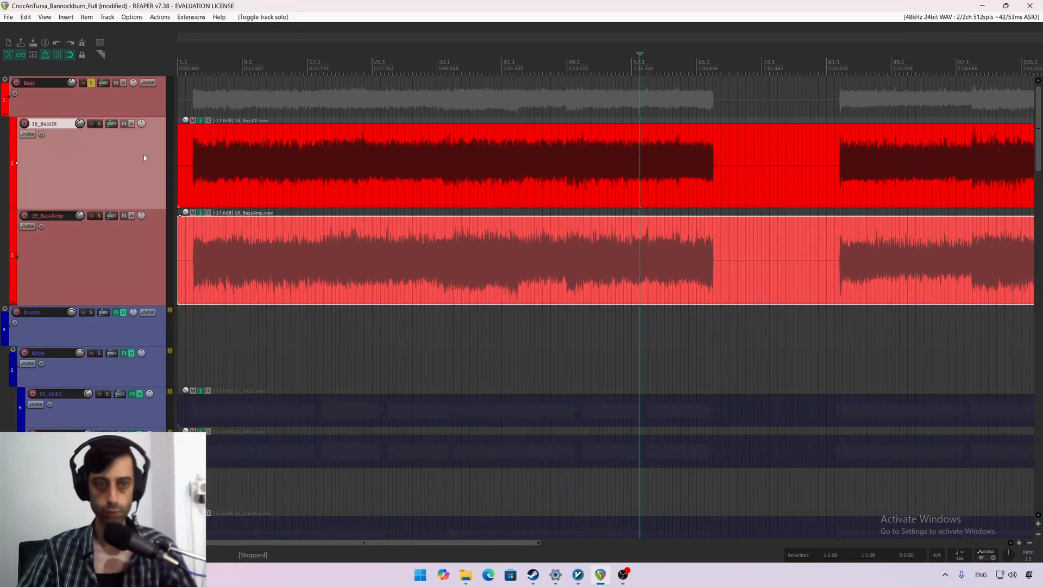
{"action": "left_click", "coordinate": [124, 123]}
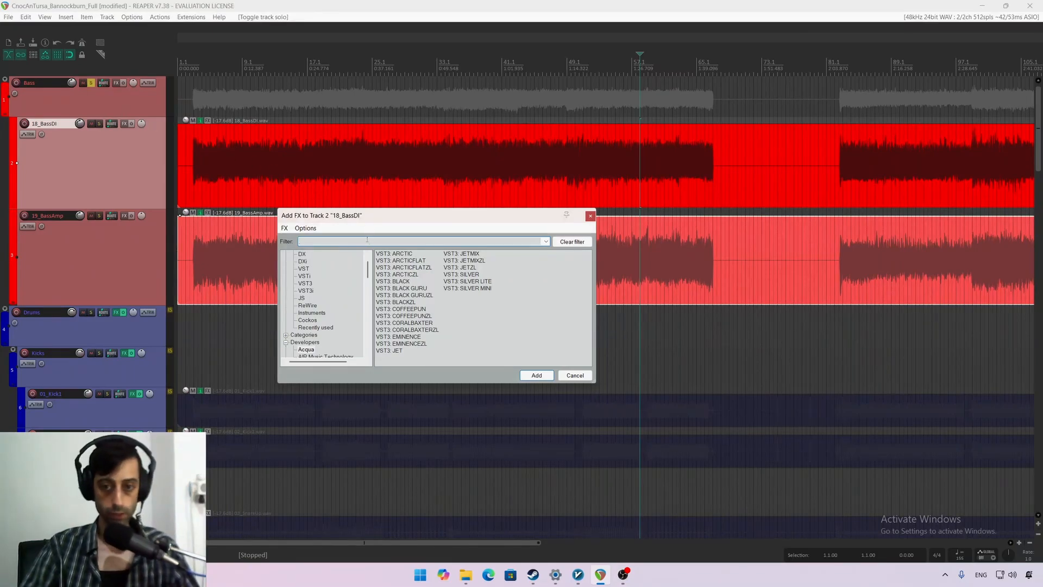
{"action": "scroll", "coordinate": [347, 287], "scroll_direction": "up", "scroll_amount": 1}
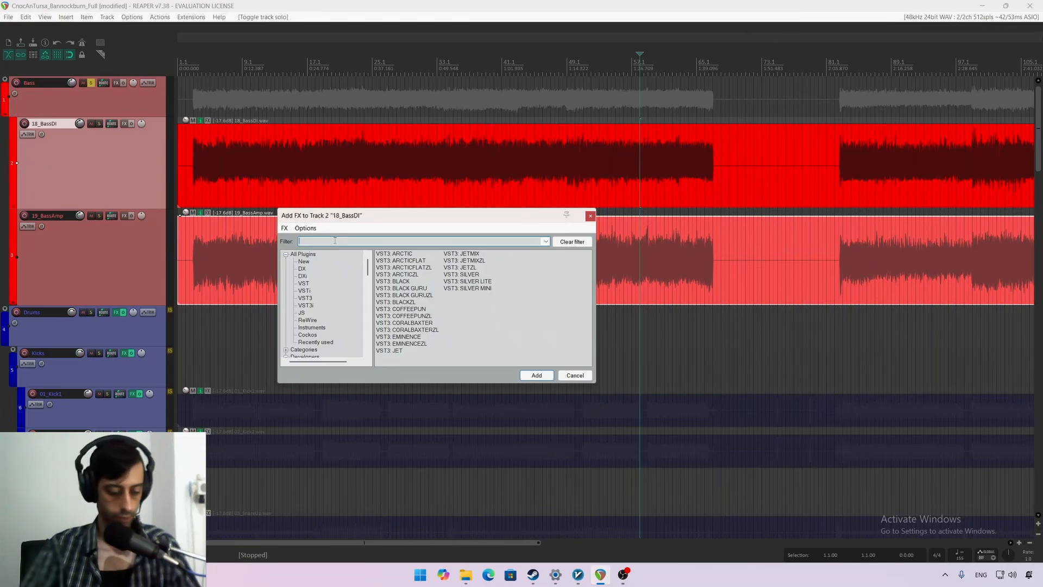
{"action": "type", "text": "LIMITER"}
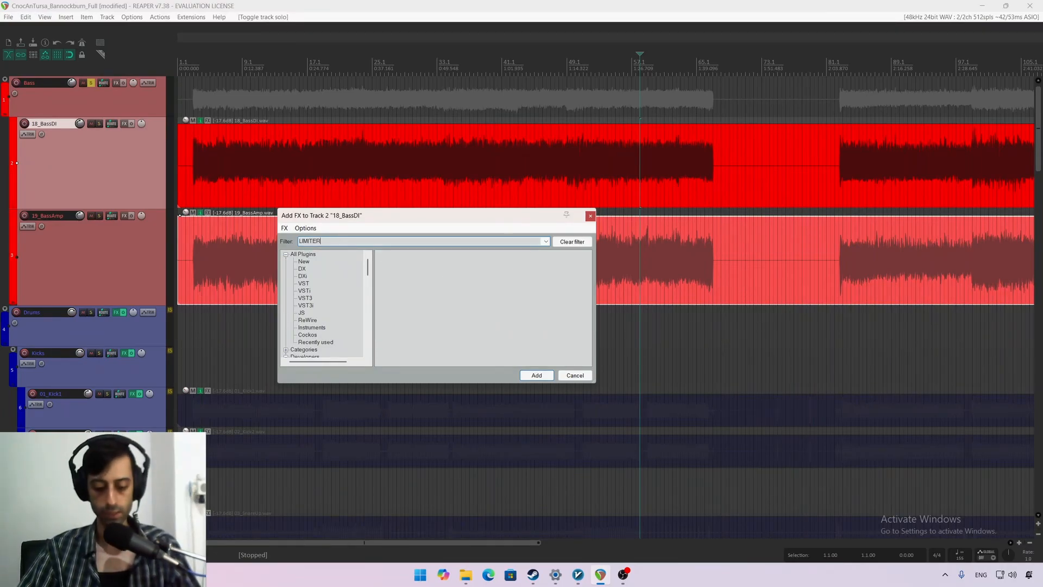
{"action": "left_click", "coordinate": [311, 255]}
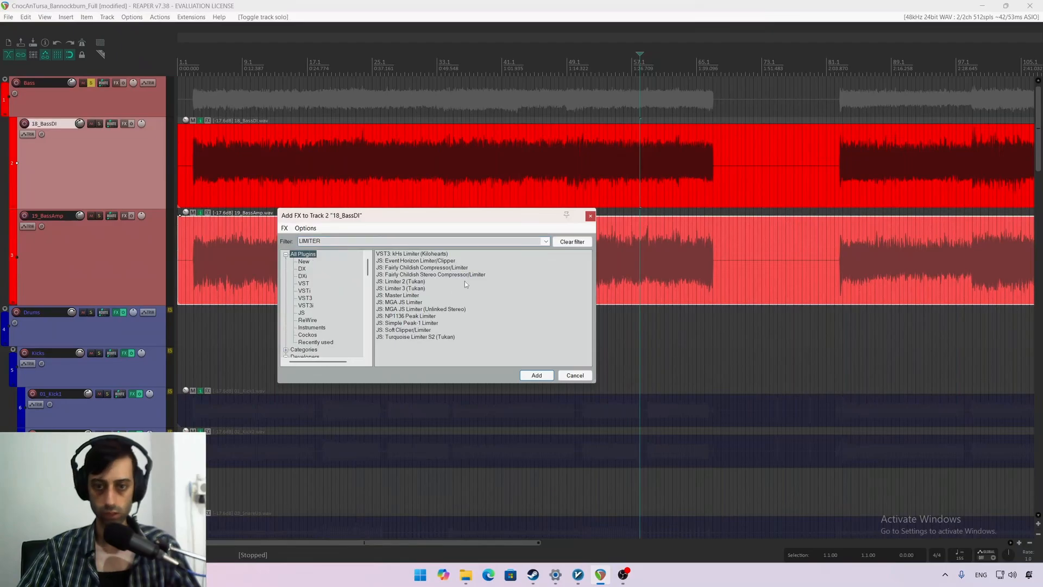
{"action": "left_click", "coordinate": [418, 303]}
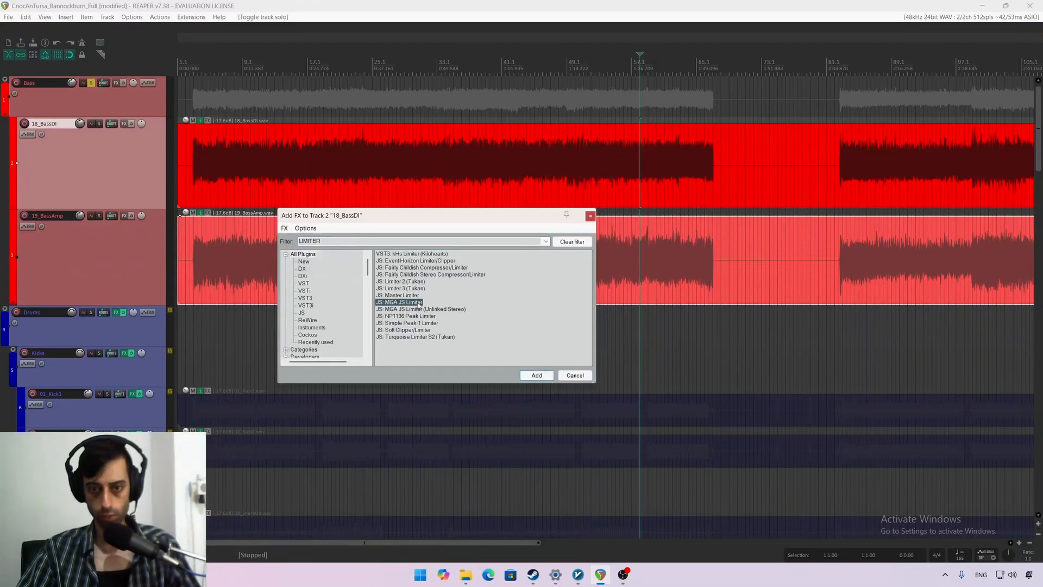
{"action": "double_click", "coordinate": [418, 303]}
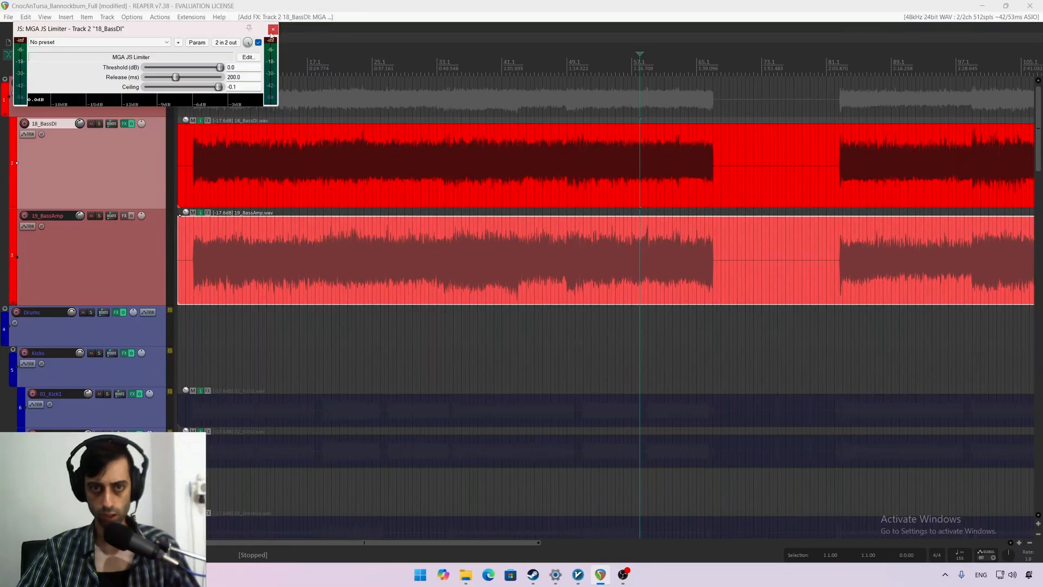
Step: Replace MGA JS Limiter with Limiter 3 (Tukan) on the 18_BassDI track and close the effects chain window
{"action": "left_click", "coordinate": [124, 123]}
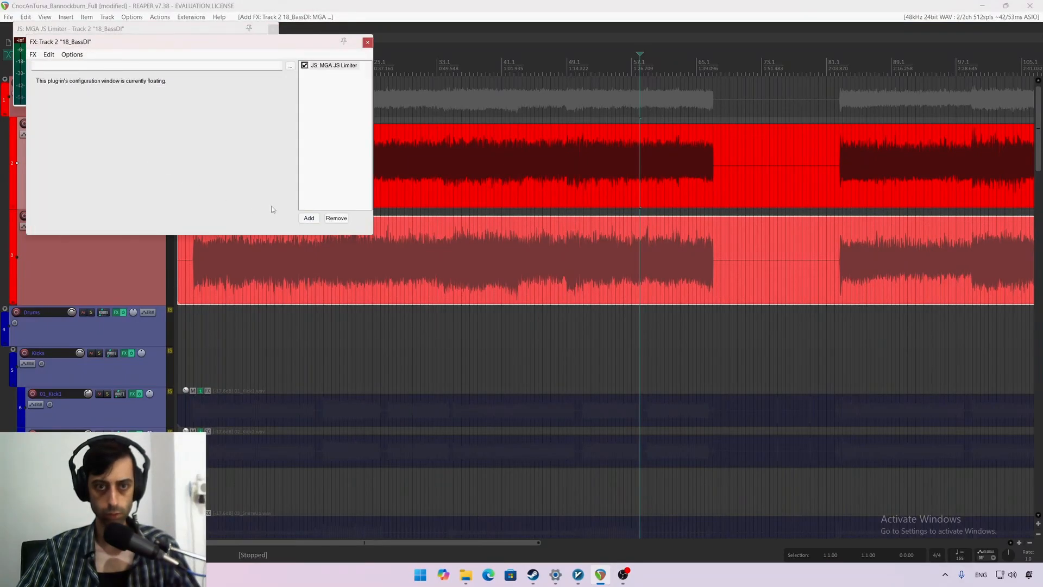
{"action": "right_click", "coordinate": [328, 66]}
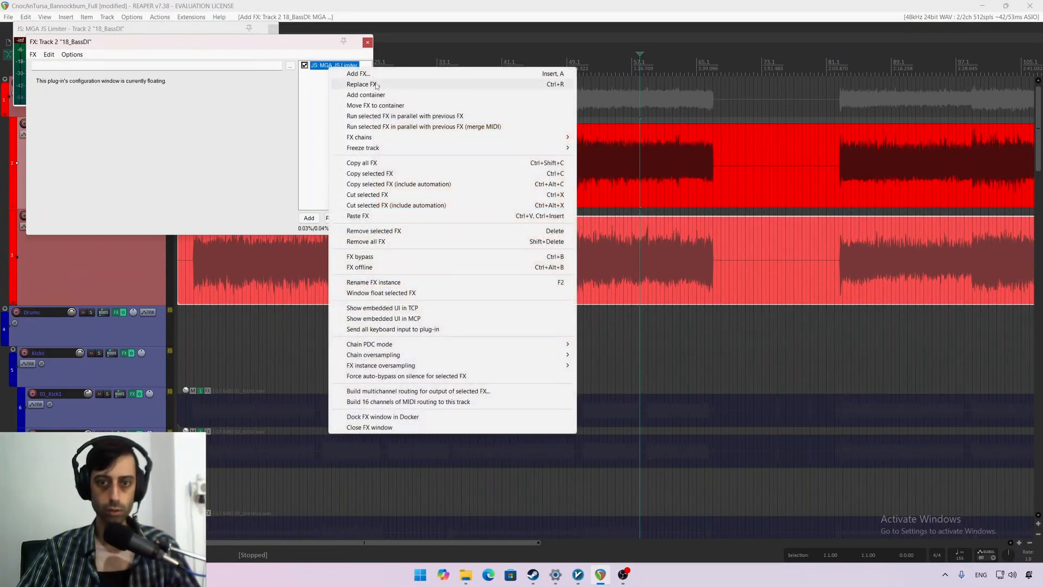
{"action": "left_click", "coordinate": [362, 84]}
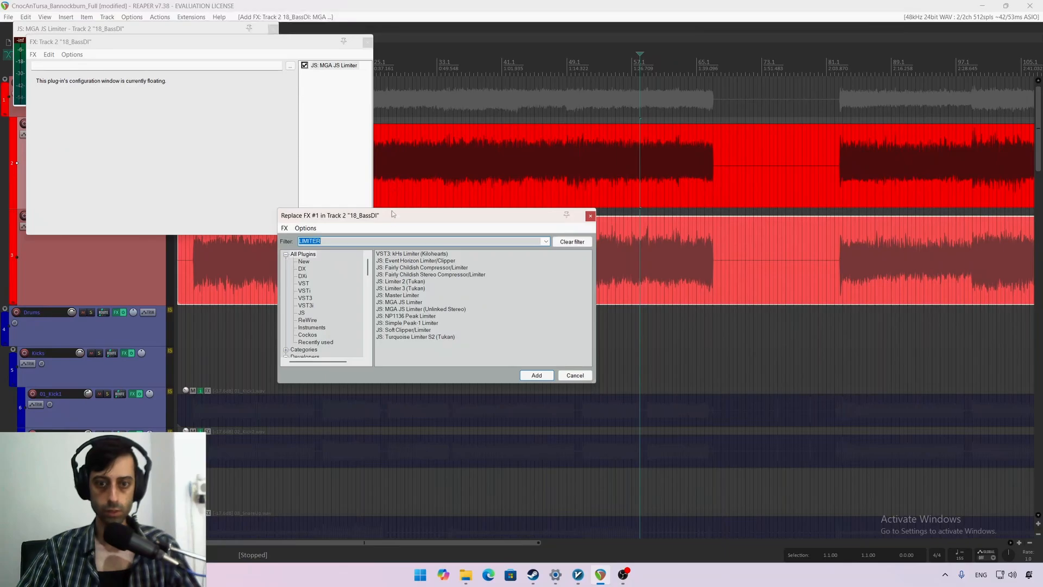
{"action": "double_click", "coordinate": [419, 289]}
{"action": "left_click_drag", "start_coordinate": [333, 122], "coordinate": [391, 157]}
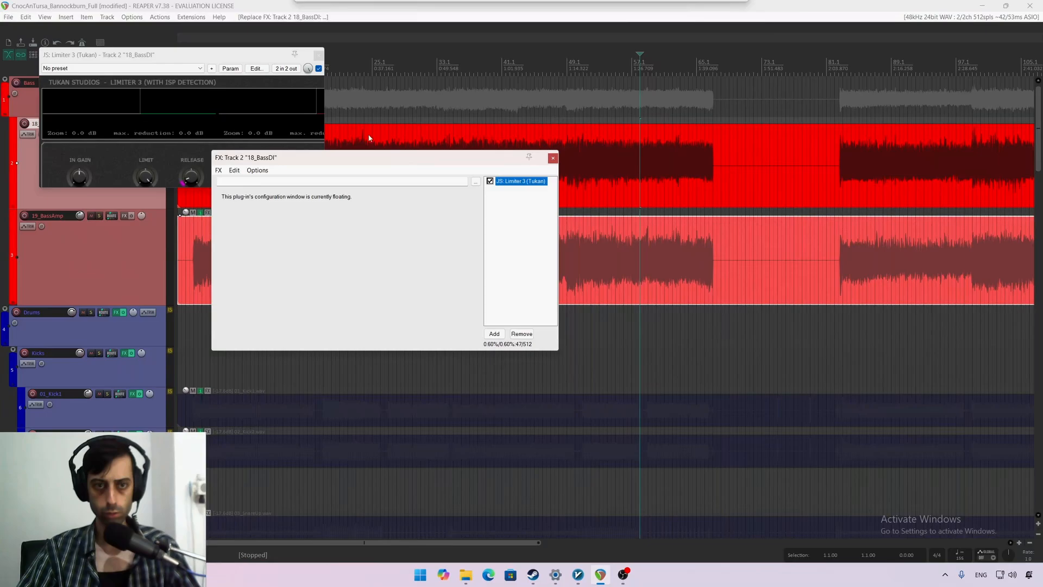
{"action": "left_click", "coordinate": [553, 159]}
Step: Enlarge the Limiter 3 window to show all its controls and set the limit to -24.0 dB during playback
{"action": "left_click_drag", "start_coordinate": [239, 57], "coordinate": [503, 219]}
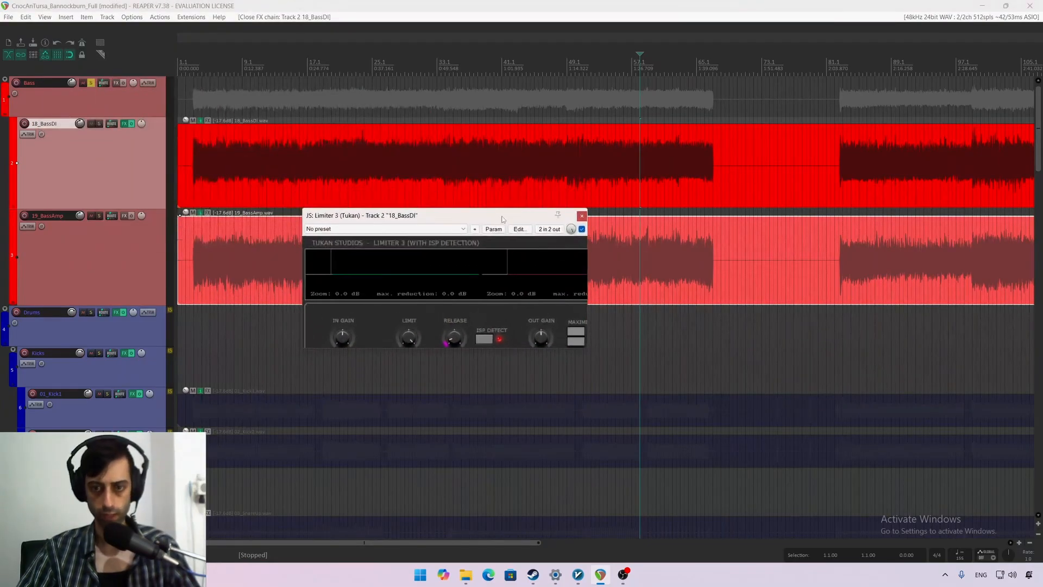
{"action": "left_click_drag", "start_coordinate": [593, 354], "coordinate": [677, 391]}
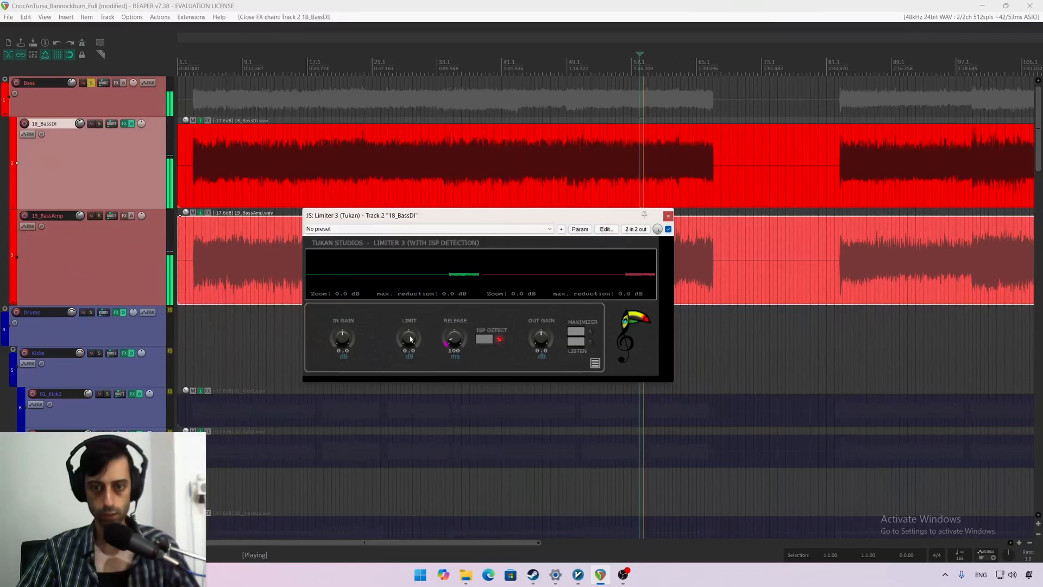
{"action": "key", "text": "space"}
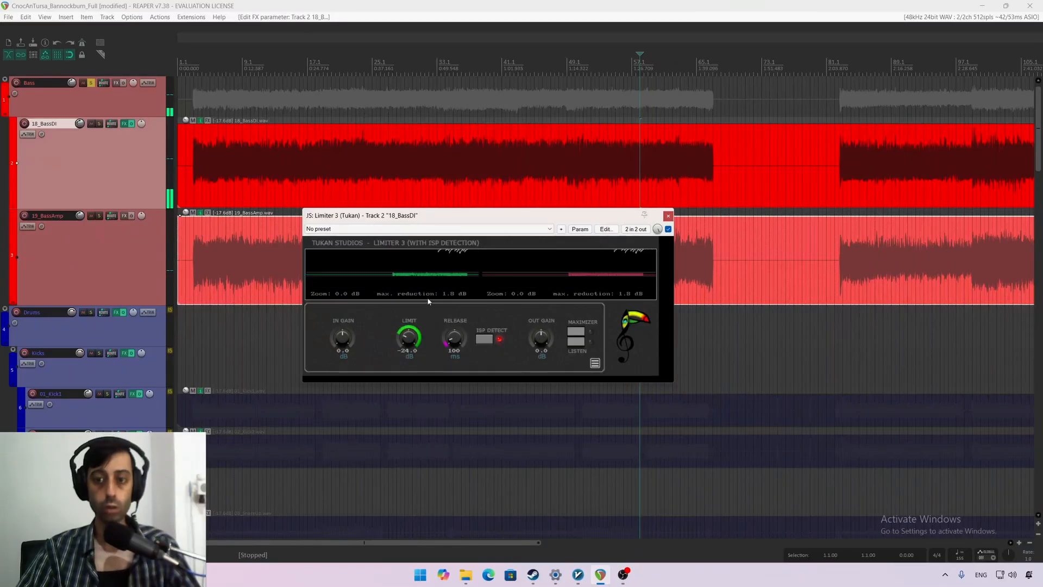
Step: Replace Limiter 3 with KClip Zero (Kazrog) on the 18_BassDI track and close the effects chain window
{"action": "left_click", "coordinate": [124, 124]}
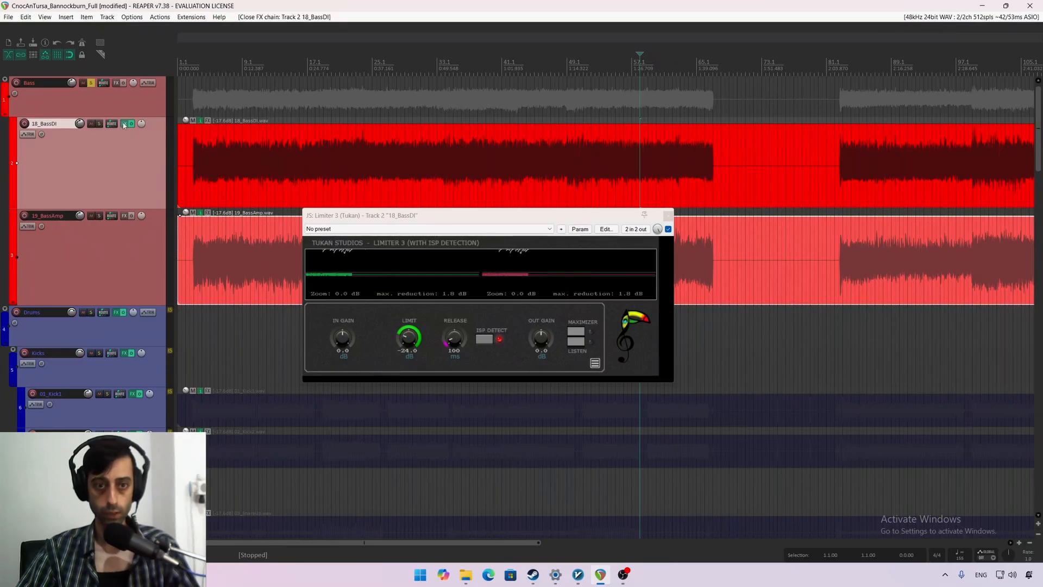
{"action": "left_click", "coordinate": [125, 126]}
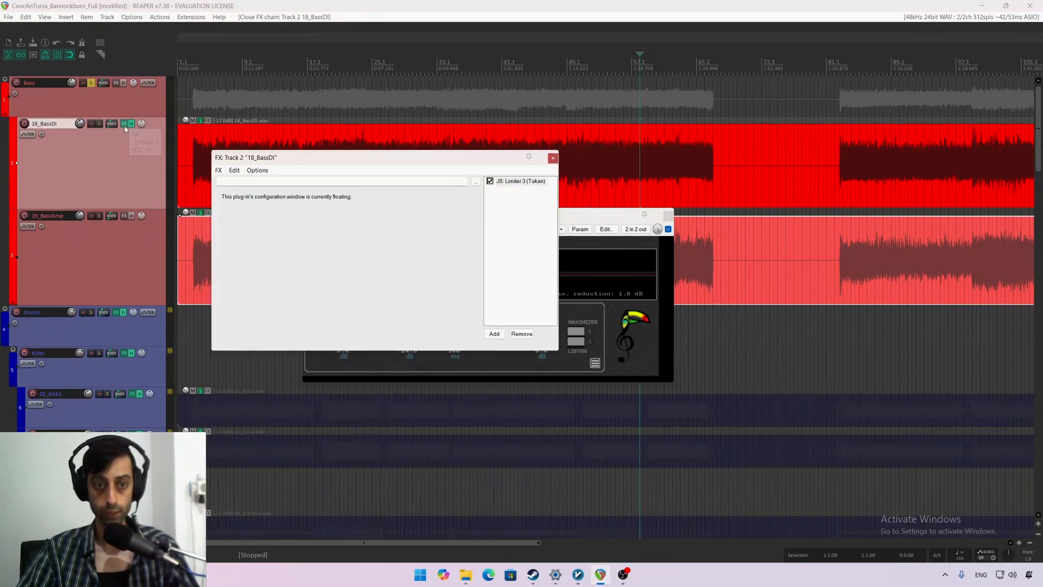
{"action": "right_click", "coordinate": [515, 183]}
{"action": "left_click", "coordinate": [551, 198]}
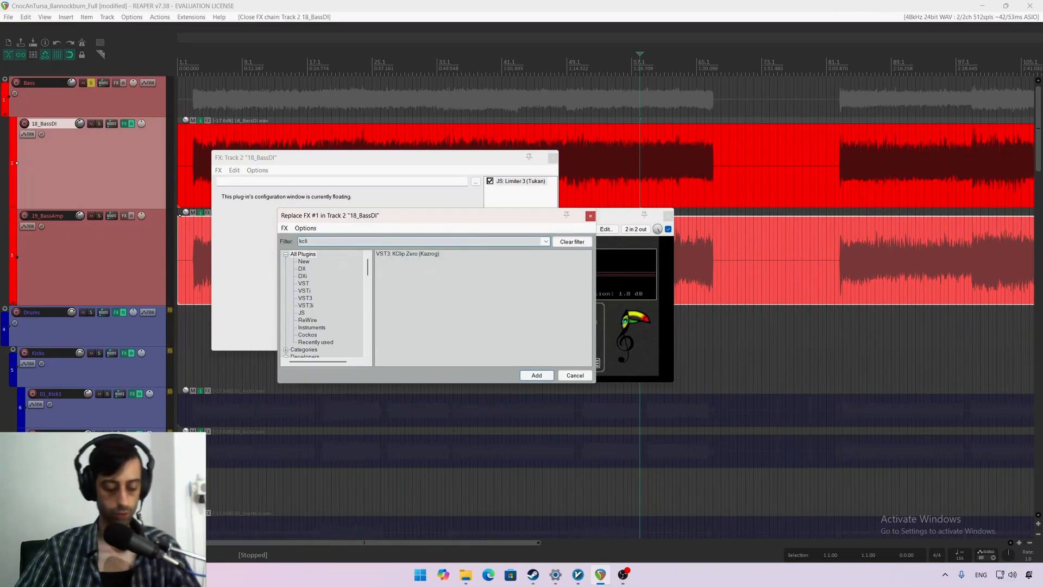
{"action": "double_click", "coordinate": [407, 253]}
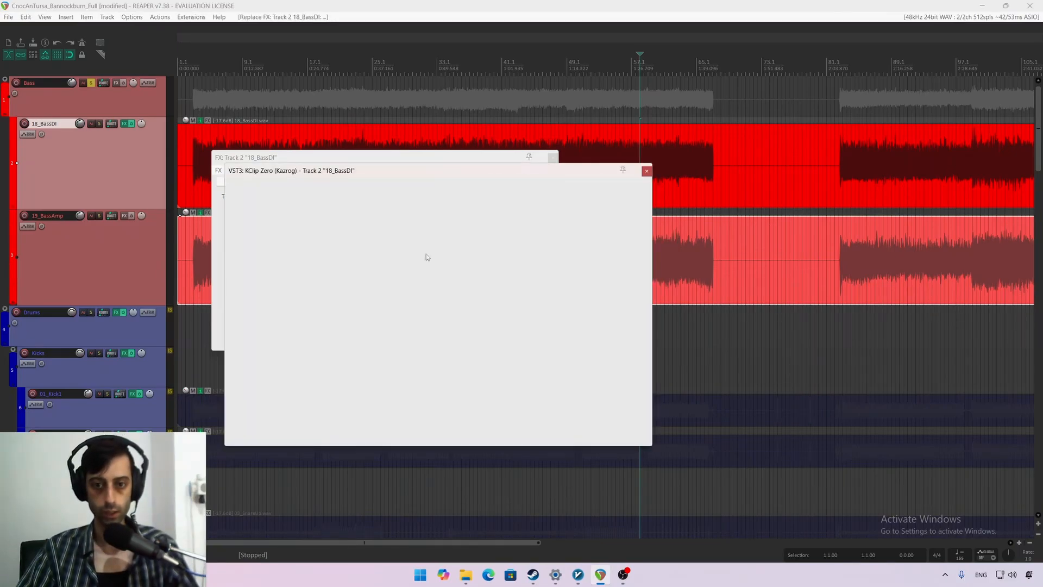
{"action": "left_click", "coordinate": [553, 159]}
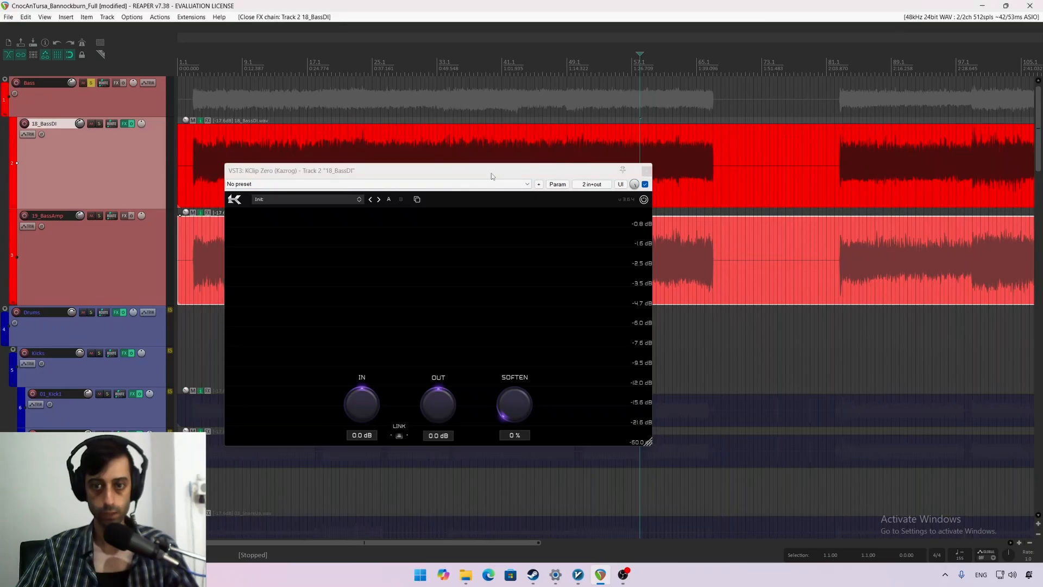
Step: During playback, link KClip Zero's input and output gains, set them to 21.6 dB and -21.6 dB, and set Soften to 63 %
{"action": "left_click_drag", "start_coordinate": [491, 173], "coordinate": [519, 142]}
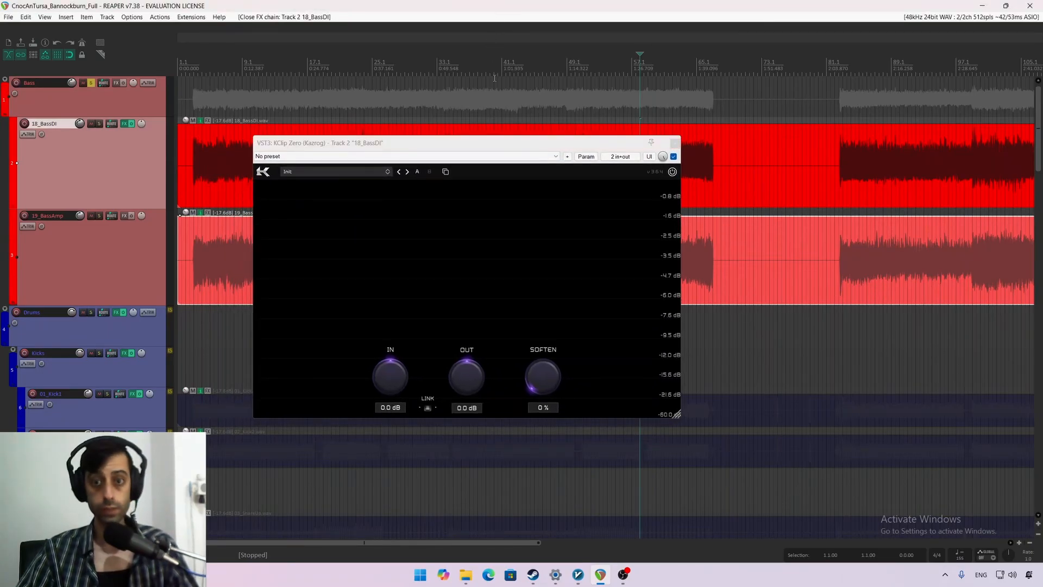
{"action": "key", "text": "space"}
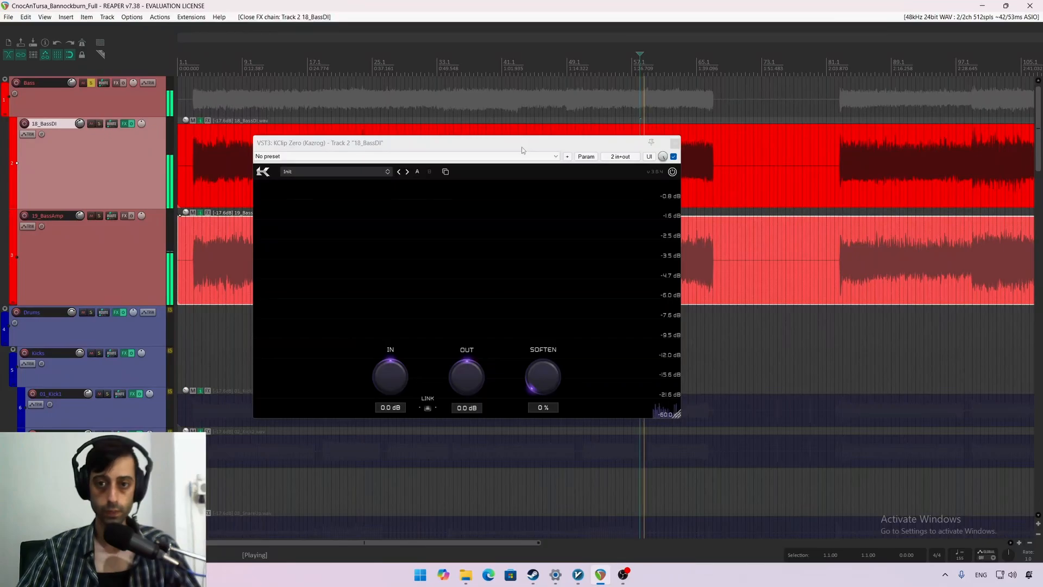
{"action": "left_click_drag", "start_coordinate": [522, 147], "coordinate": [535, 144]}
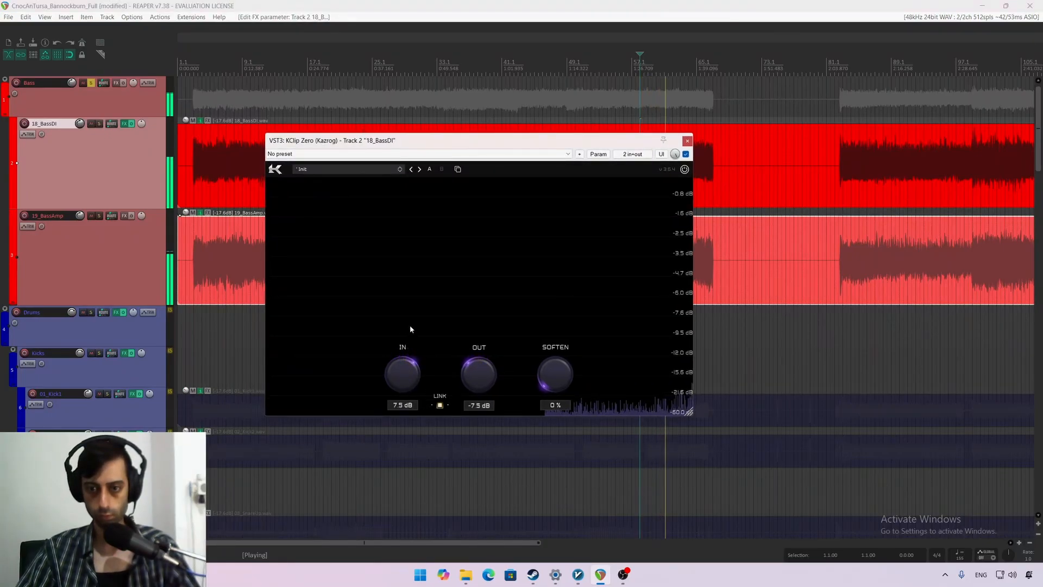
{"action": "left_click_drag", "start_coordinate": [423, 304], "coordinate": [579, 275]}
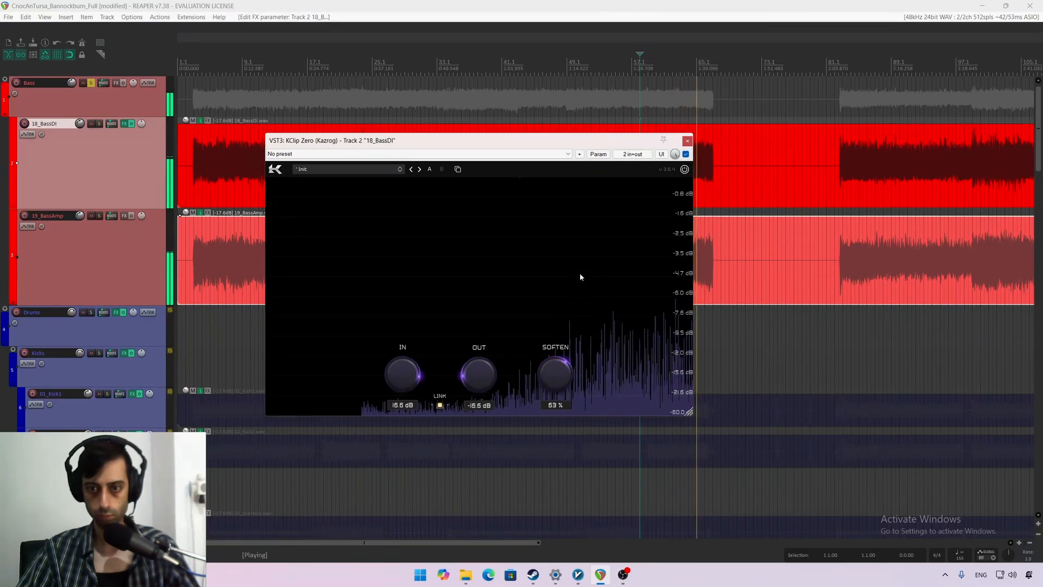
{"action": "left_click_drag", "start_coordinate": [406, 361], "coordinate": [408, 338]}
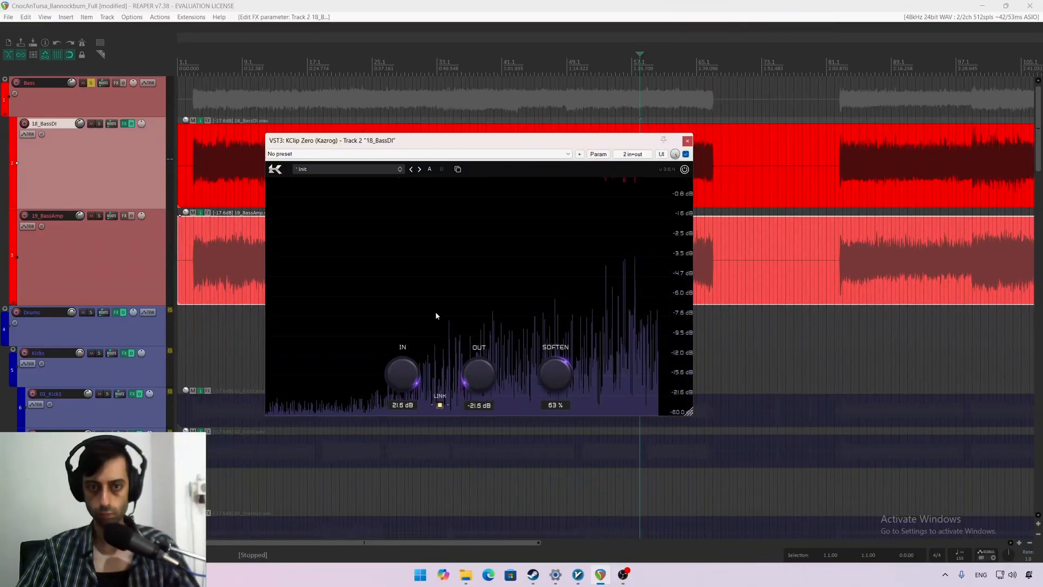
{"action": "key", "text": "space"}
Step: Play the bass from measure 23 and refine KClip Zero to 67 % Soften with linked gains of 21.1 dB in and -21.1 dB out
{"action": "left_click_drag", "start_coordinate": [477, 141], "coordinate": [492, 211]}
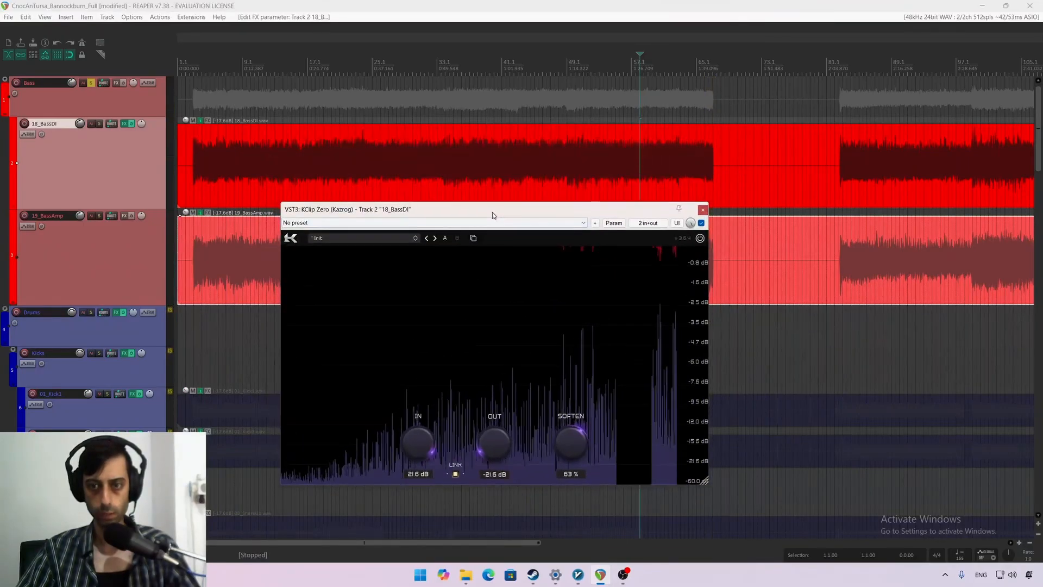
{"action": "left_click", "coordinate": [359, 149]}
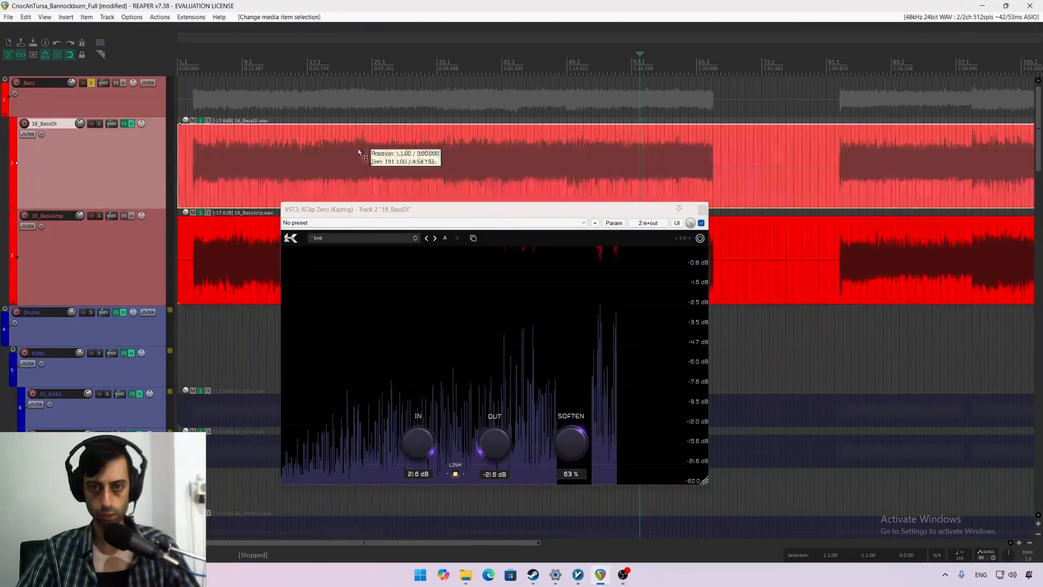
{"action": "key", "text": "space"}
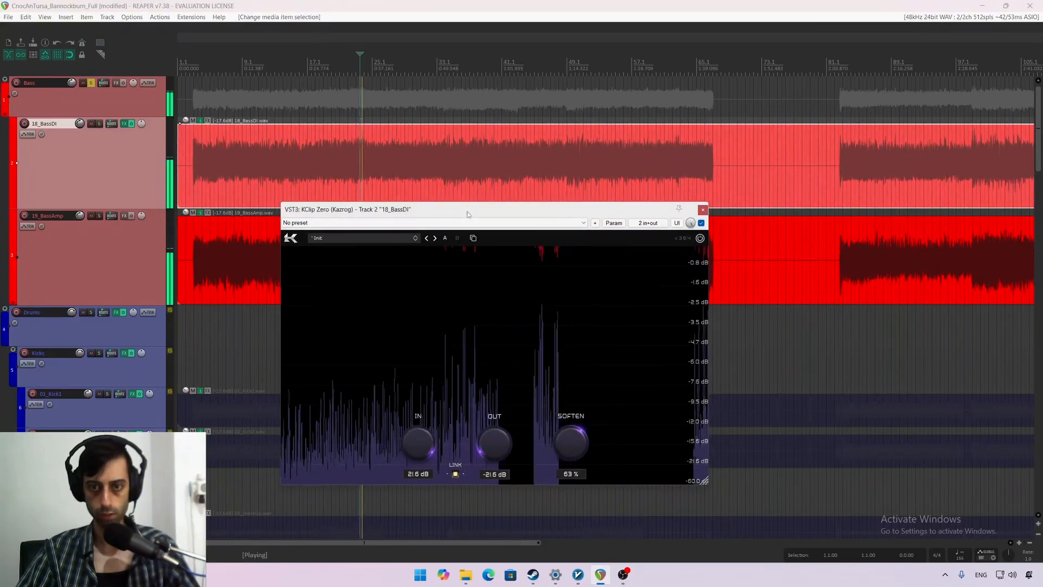
{"action": "left_click_drag", "start_coordinate": [467, 211], "coordinate": [446, 179]}
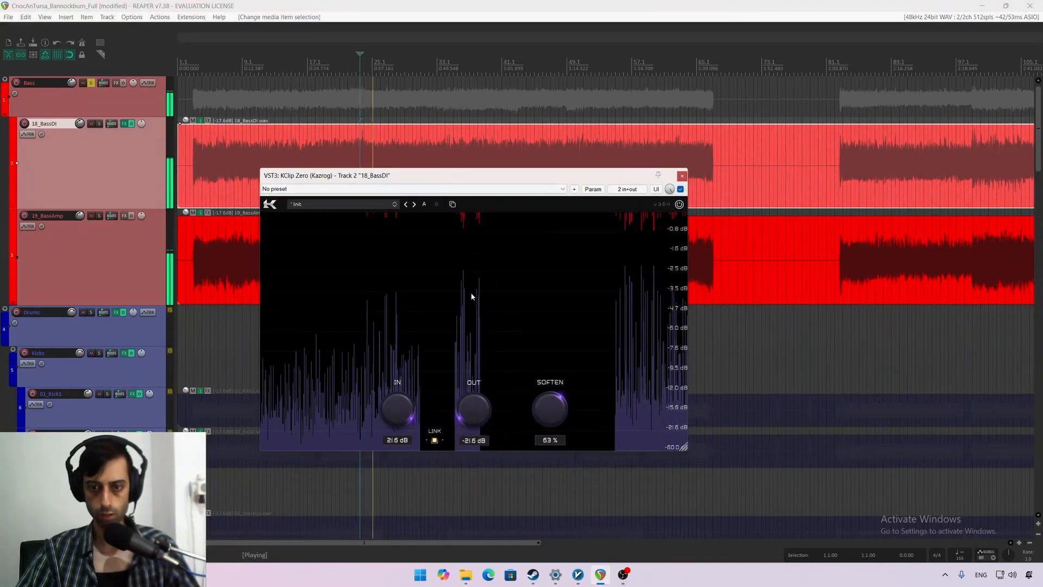
{"action": "left_click_drag", "start_coordinate": [547, 407], "coordinate": [549, 401]}
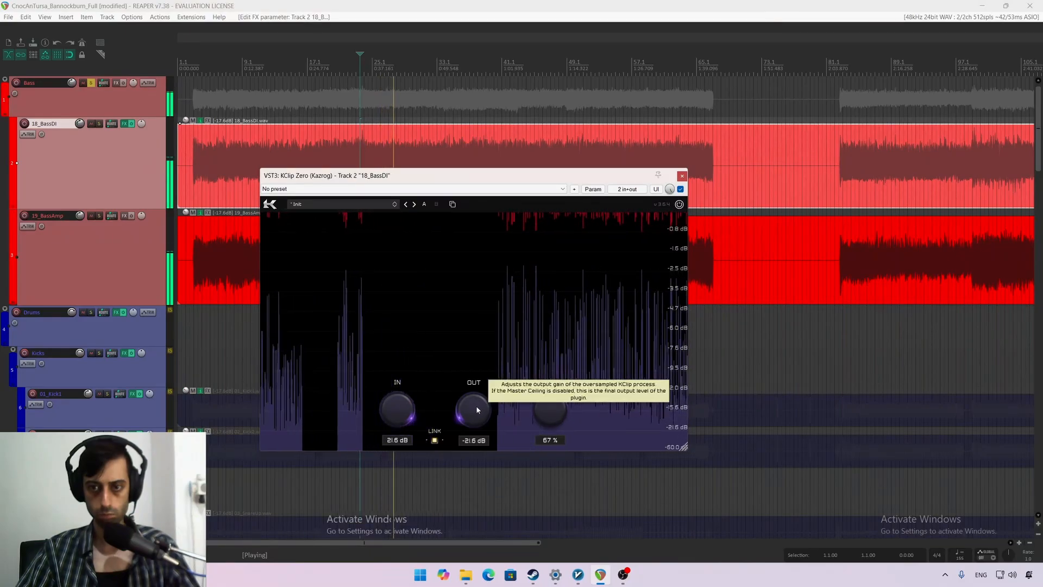
{"action": "key", "text": "space"}
{"action": "left_click_drag", "start_coordinate": [396, 408], "coordinate": [396, 411]}
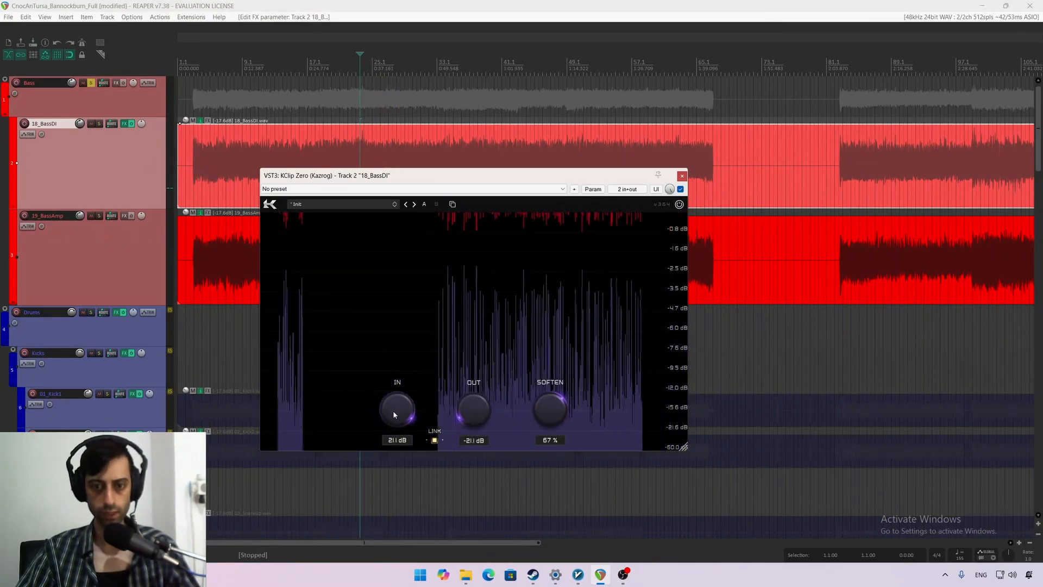
Step: Compare the bass with KClip Zero bypassed and active during playback, leaving the clipper enabled
{"action": "left_click", "coordinate": [681, 189]}
{"action": "key", "text": "space"}
{"action": "left_click", "coordinate": [680, 189]}
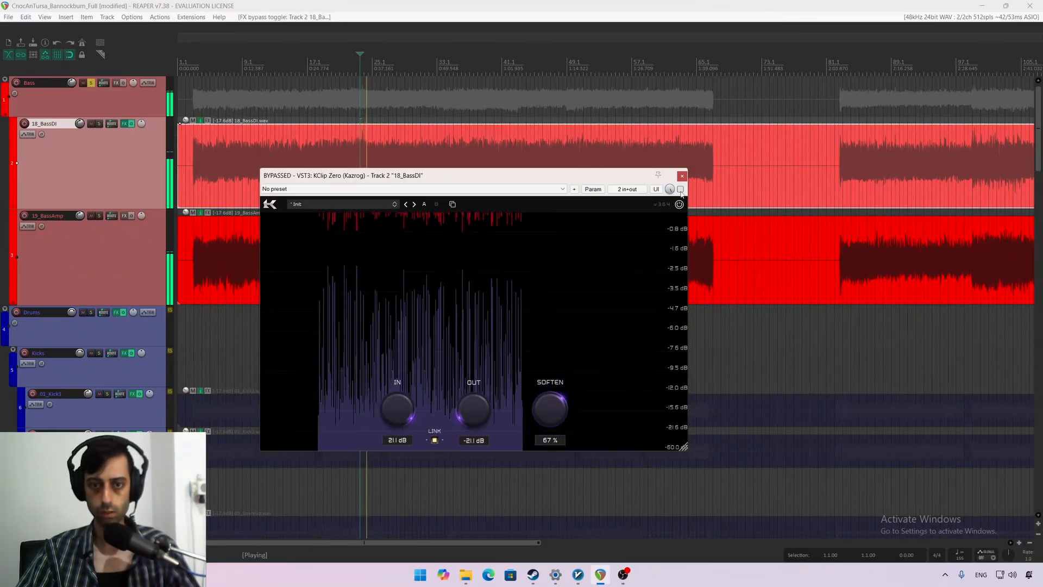
{"action": "key", "text": "space"}
{"action": "key", "text": "space"}
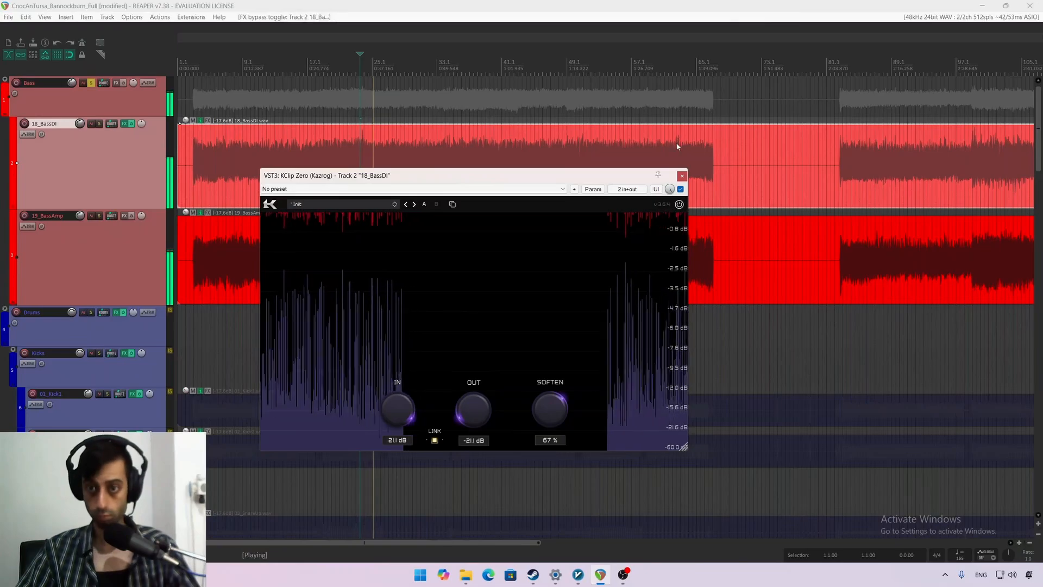
{"action": "key", "text": "space"}
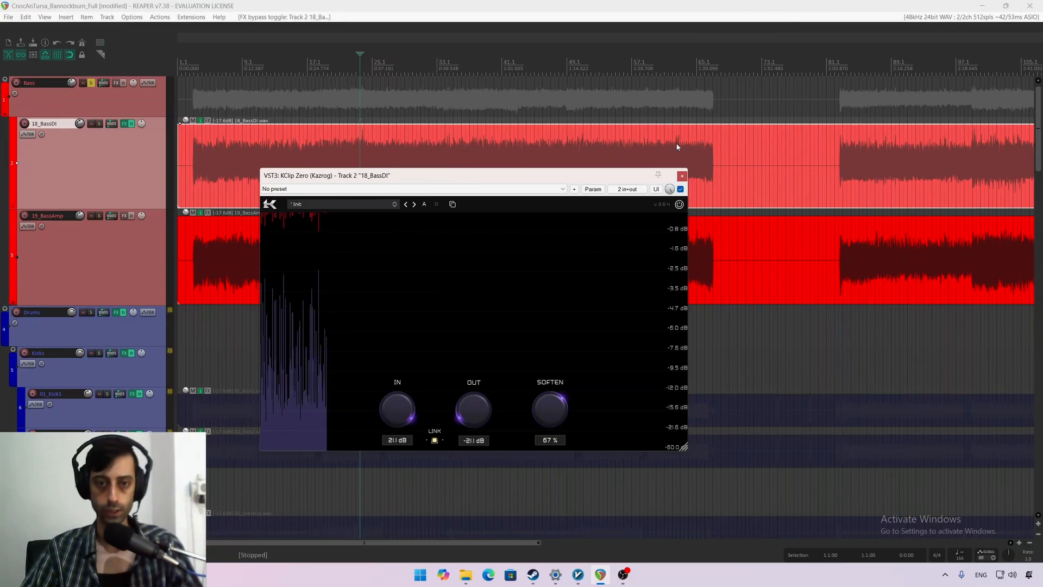
Step: Close the KClip Zero window and copy the effect from 18_BassDI to 19_BassAmp in the mixer
{"action": "left_click", "coordinate": [682, 176]}
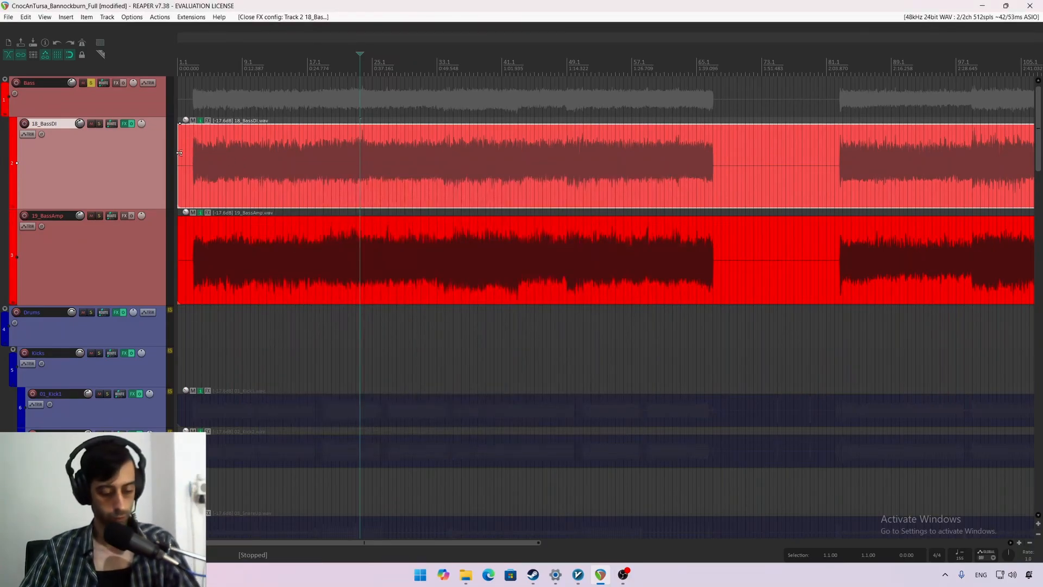
{"action": "key", "text": "ctrl+m"}
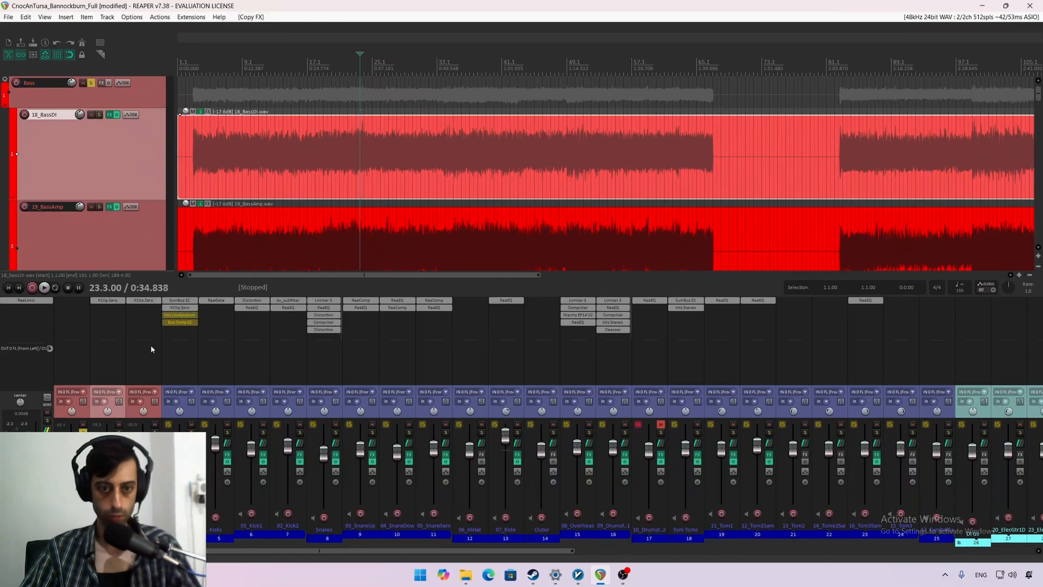
Step: Audition 18_BassDI in solo and check the clipping in its KClip Zero display during playback, leaving the track unsoloed
{"action": "left_click", "coordinate": [105, 228]}
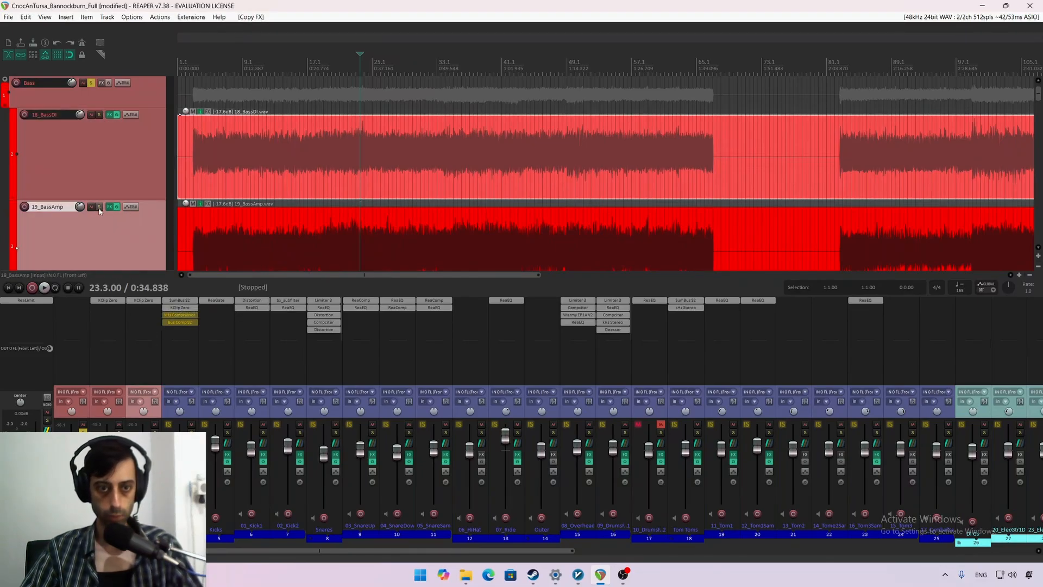
{"action": "key", "text": "F6"}
{"action": "key", "text": "F6"}
{"action": "left_click", "coordinate": [125, 154]}
{"action": "key", "text": "F6"}
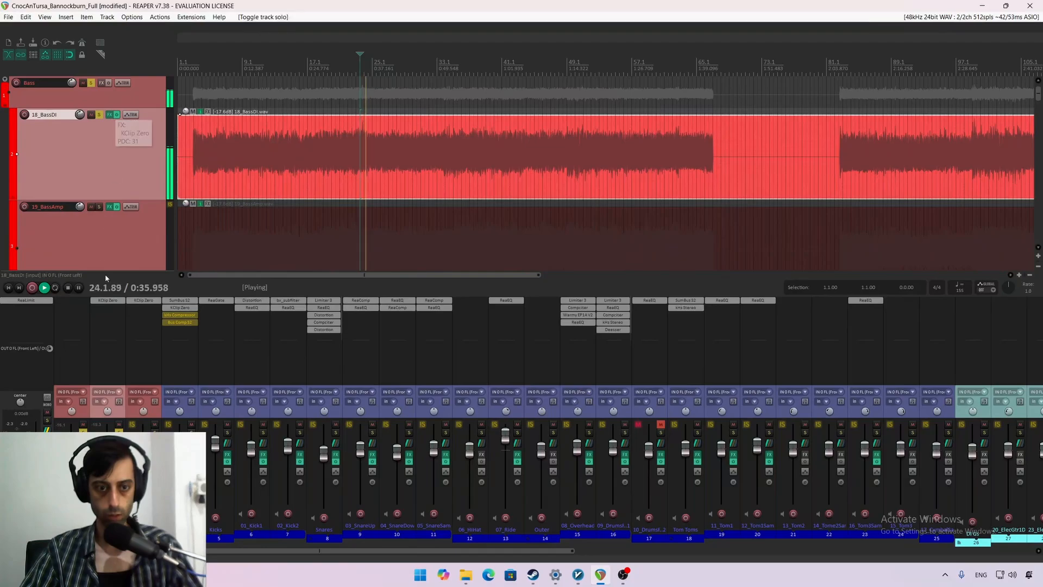
{"action": "left_click", "coordinate": [107, 300]}
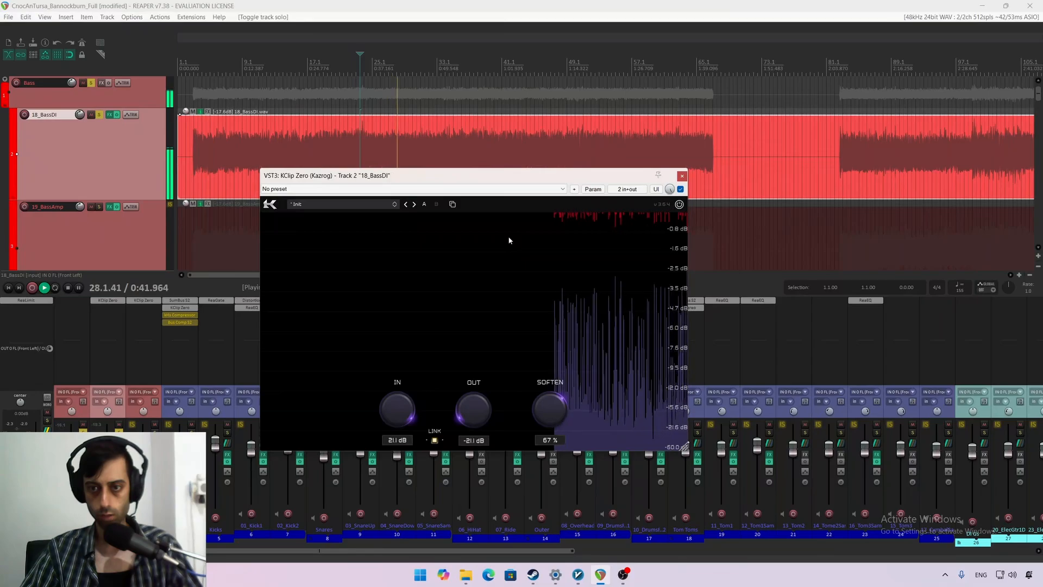
{"action": "key", "text": "space"}
{"action": "left_click", "coordinate": [682, 175]}
{"action": "left_click", "coordinate": [100, 115]}
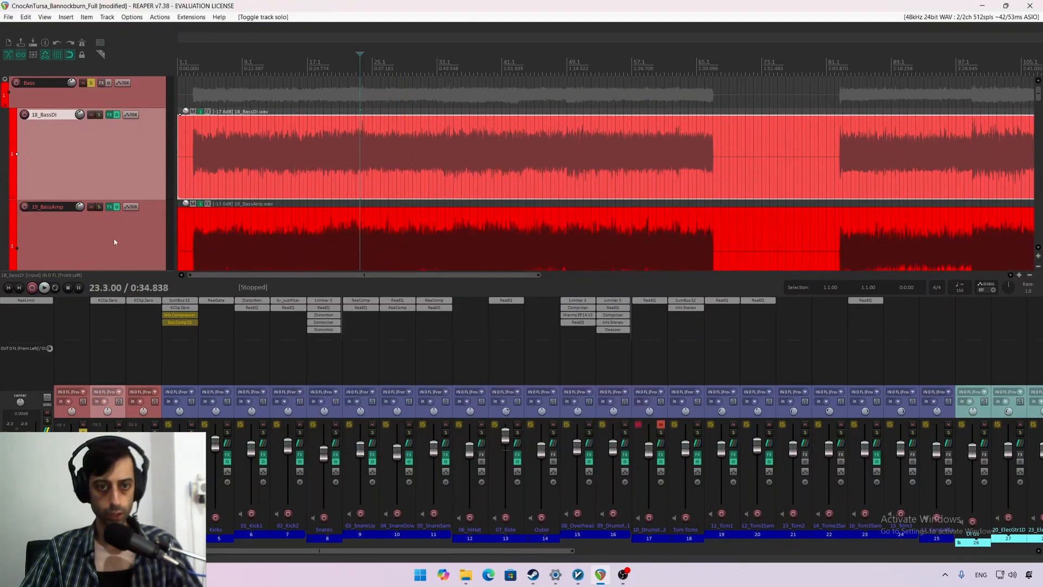
Step: Solo 19_BassAmp and bring up its KClip Zero window during playback from measure 23
{"action": "left_click", "coordinate": [113, 238]}
{"action": "left_click", "coordinate": [99, 207]}
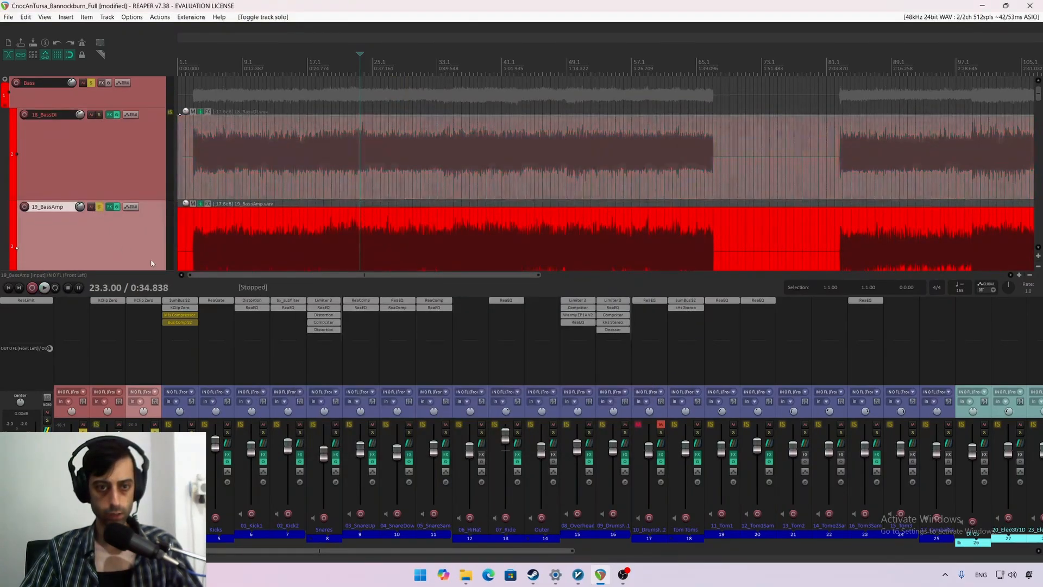
{"action": "left_click", "coordinate": [139, 302]}
{"action": "left_click", "coordinate": [435, 29]}
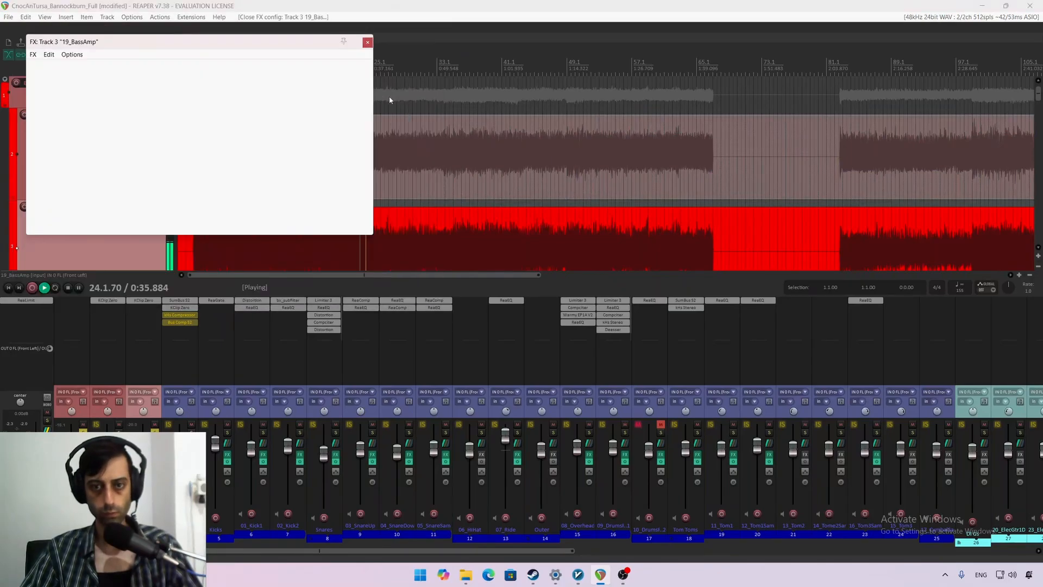
{"action": "left_click", "coordinate": [529, 43]}
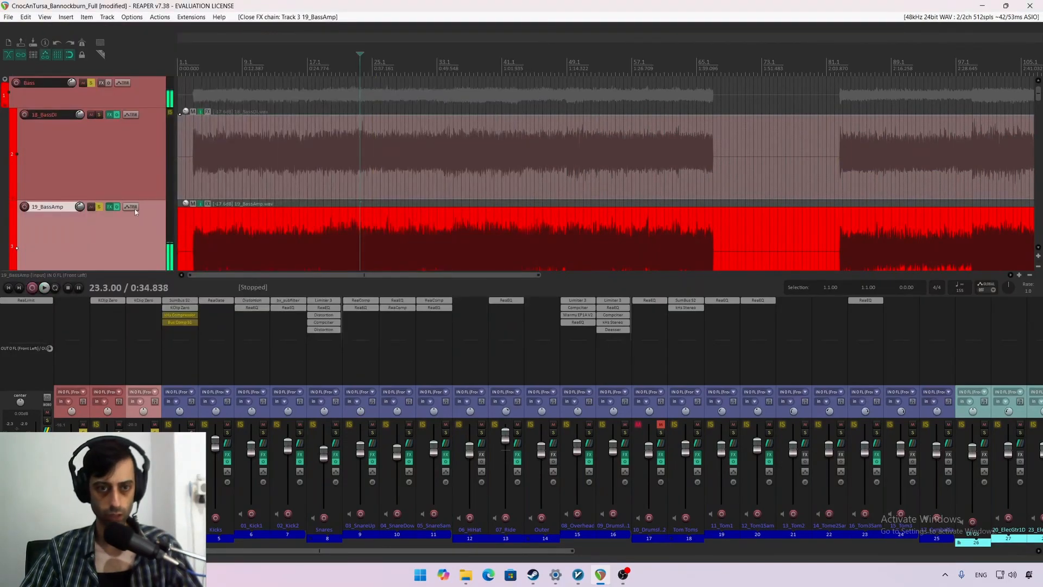
{"action": "left_click", "coordinate": [139, 302]}
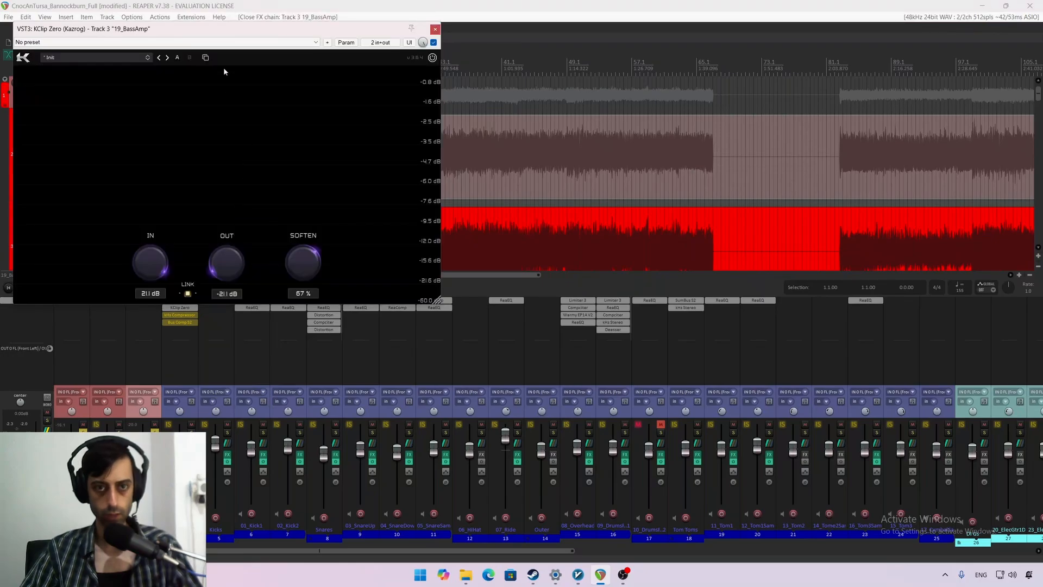
{"action": "left_click_drag", "start_coordinate": [205, 34], "coordinate": [420, 151]}
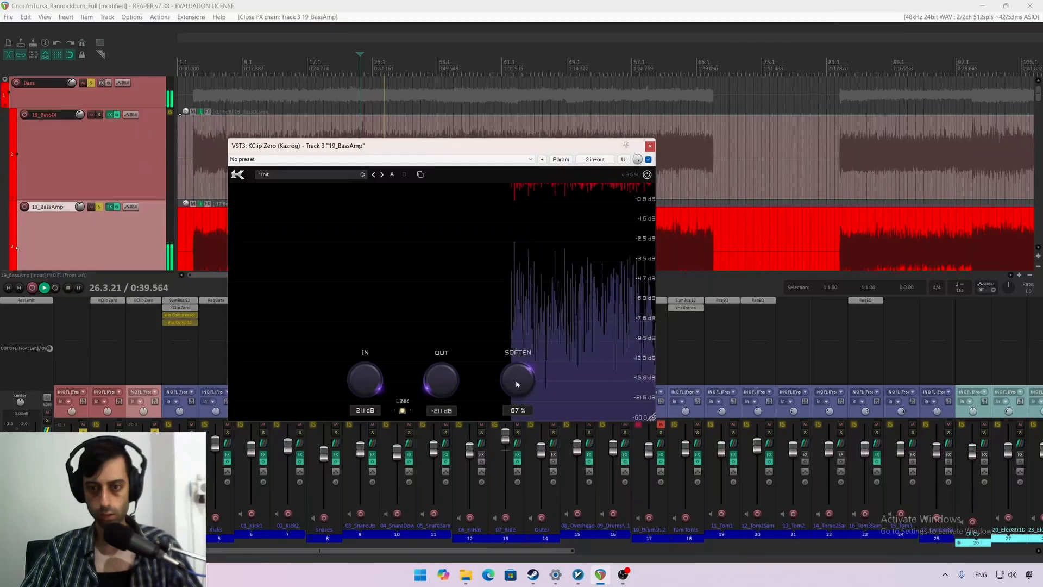
Step: Set 19_BassAmp's KClip Zero to 69 % Soften with linked gains of 21.9 dB in and -21.9 dB out during playback
{"action": "left_click_drag", "start_coordinate": [516, 380], "coordinate": [513, 368]}
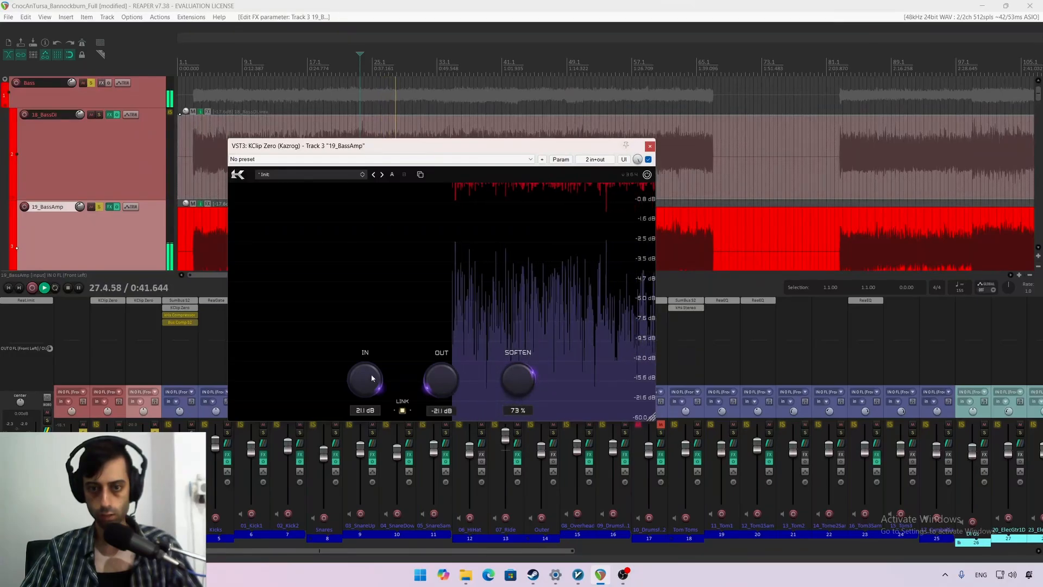
{"action": "left_click_drag", "start_coordinate": [368, 372], "coordinate": [364, 366]}
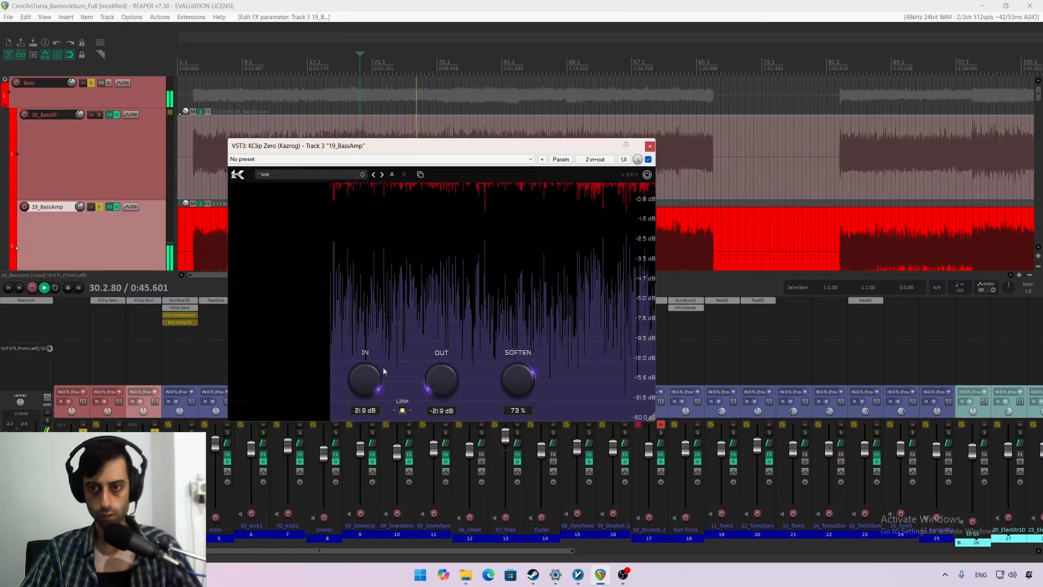
{"action": "left_click_drag", "start_coordinate": [524, 377], "coordinate": [509, 388]}
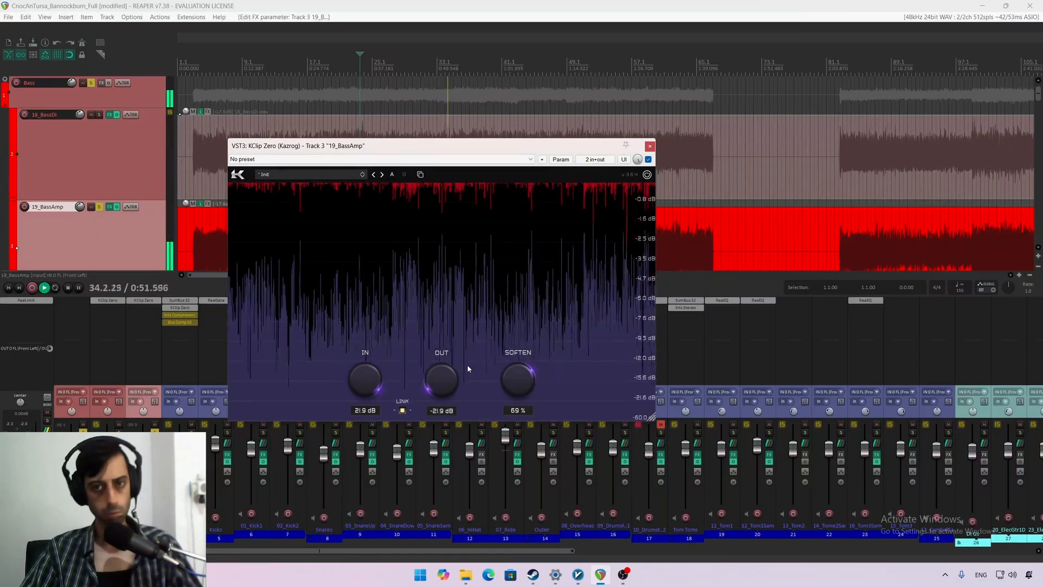
{"action": "key", "text": "space"}
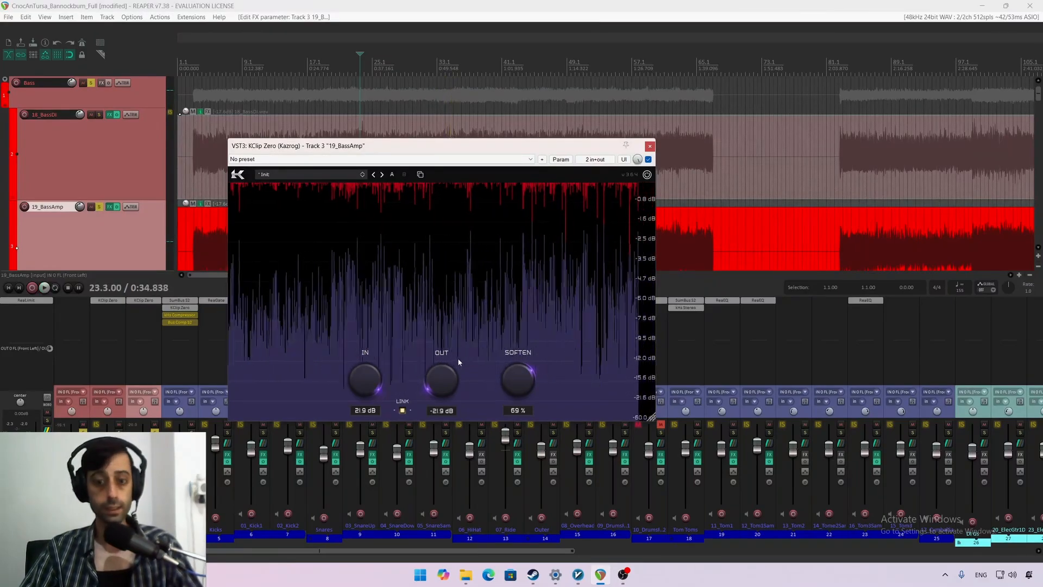
Step: Bypass KClip Zero on 19_BassAmp and audition the unclipped peaks around measures 23, 27 and 58
{"action": "left_click", "coordinate": [648, 160]}
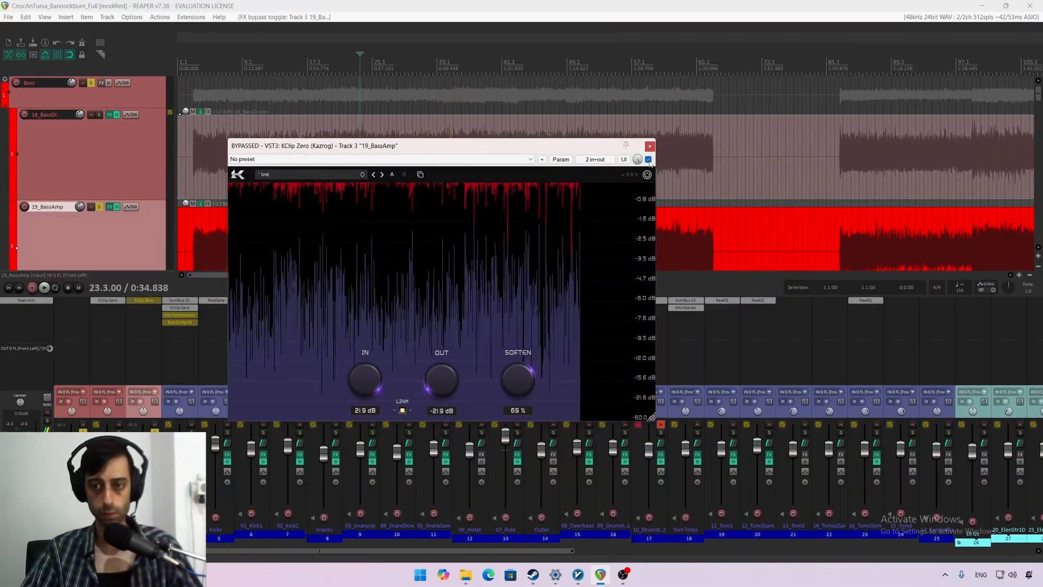
{"action": "key", "text": "space"}
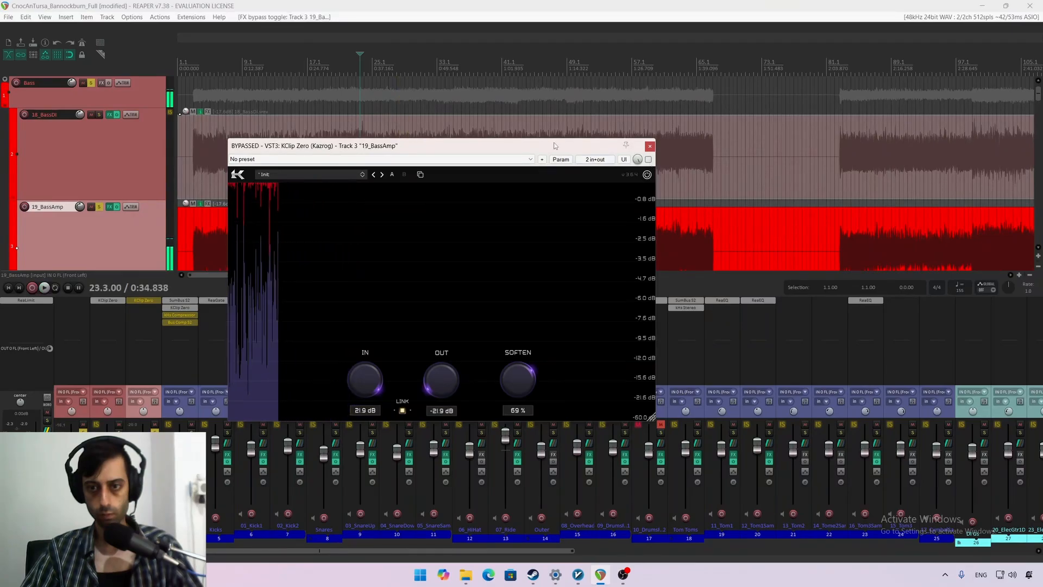
{"action": "left_click_drag", "start_coordinate": [555, 146], "coordinate": [526, 272]}
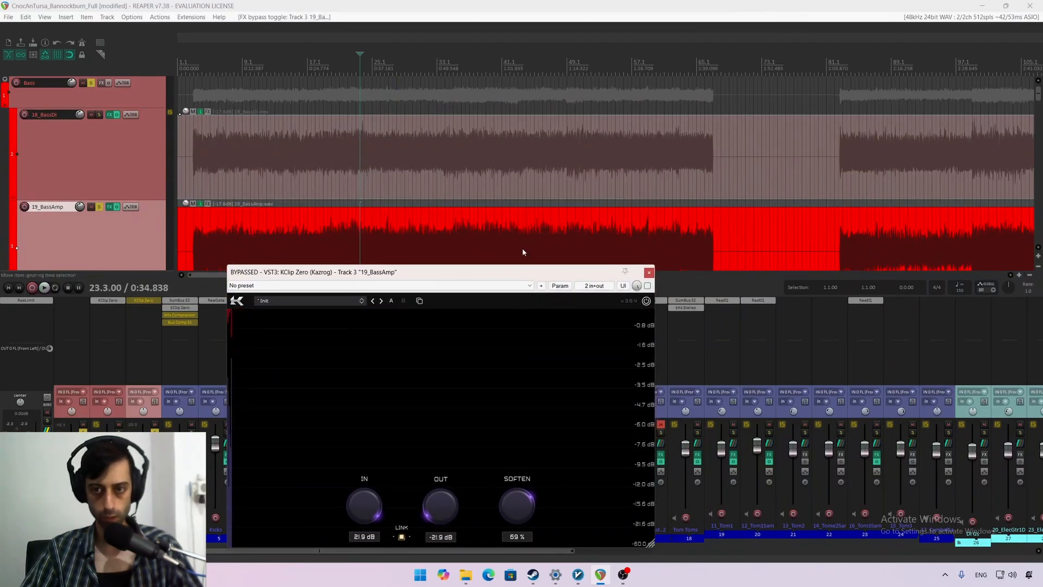
{"action": "left_click", "coordinate": [387, 235]}
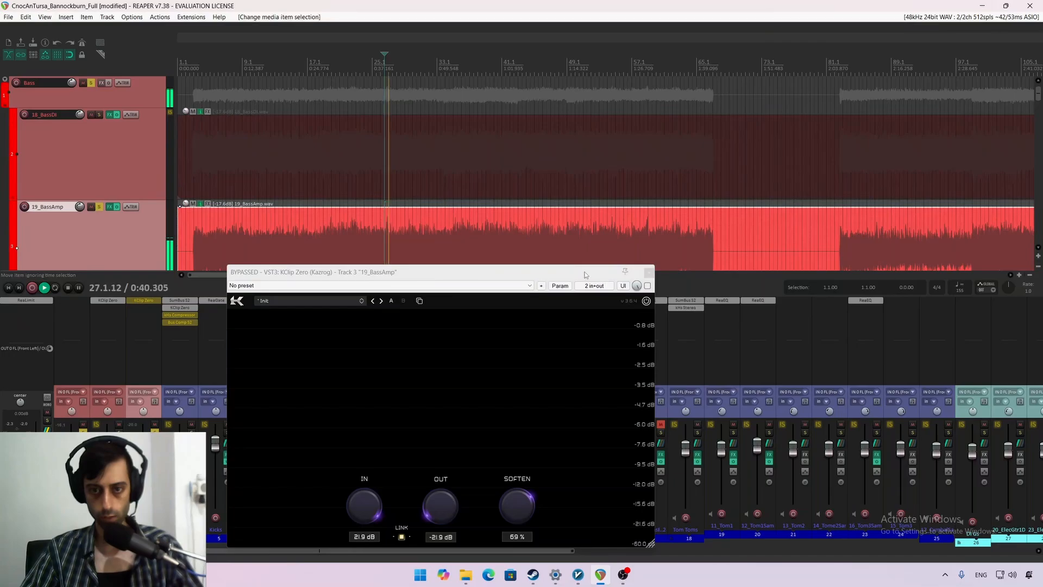
{"action": "left_click_drag", "start_coordinate": [586, 274], "coordinate": [589, 275]}
{"action": "left_click", "coordinate": [644, 239]}
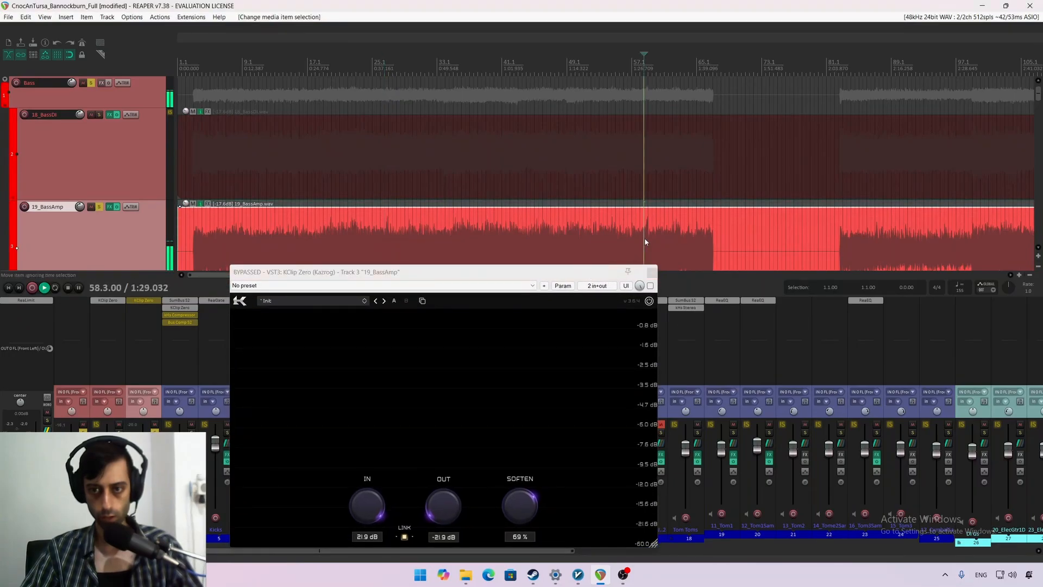
{"action": "left_click_drag", "start_coordinate": [520, 269], "coordinate": [520, 296]}
{"action": "left_click_drag", "start_coordinate": [488, 230], "coordinate": [482, 230]}
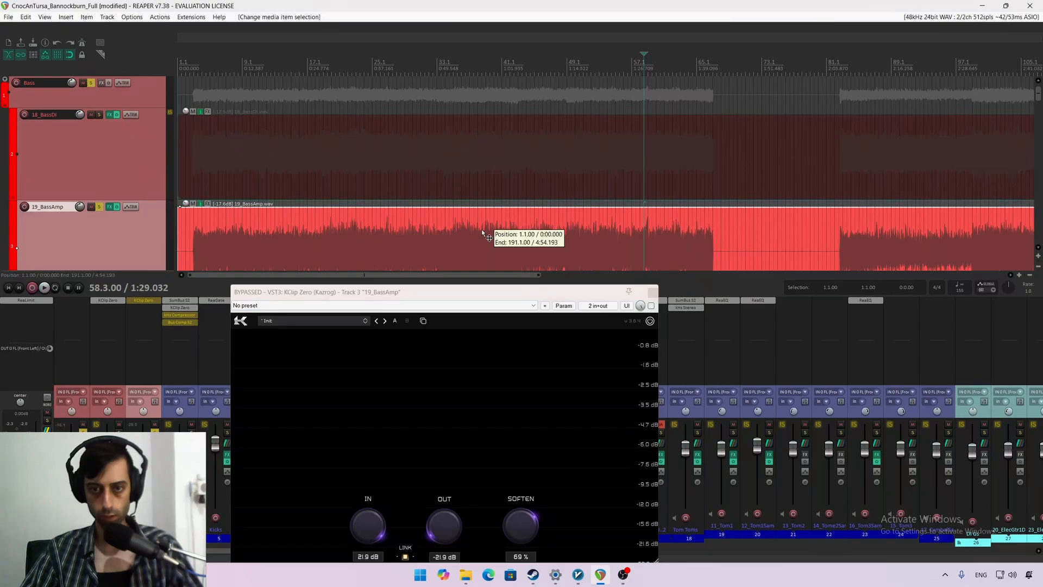
Step: Play 19_BassAmp from measure 38 and compare the bypassed sound with KClip Zero active, leaving it enabled
{"action": "left_click", "coordinate": [477, 237]}
{"action": "key", "text": "space"}
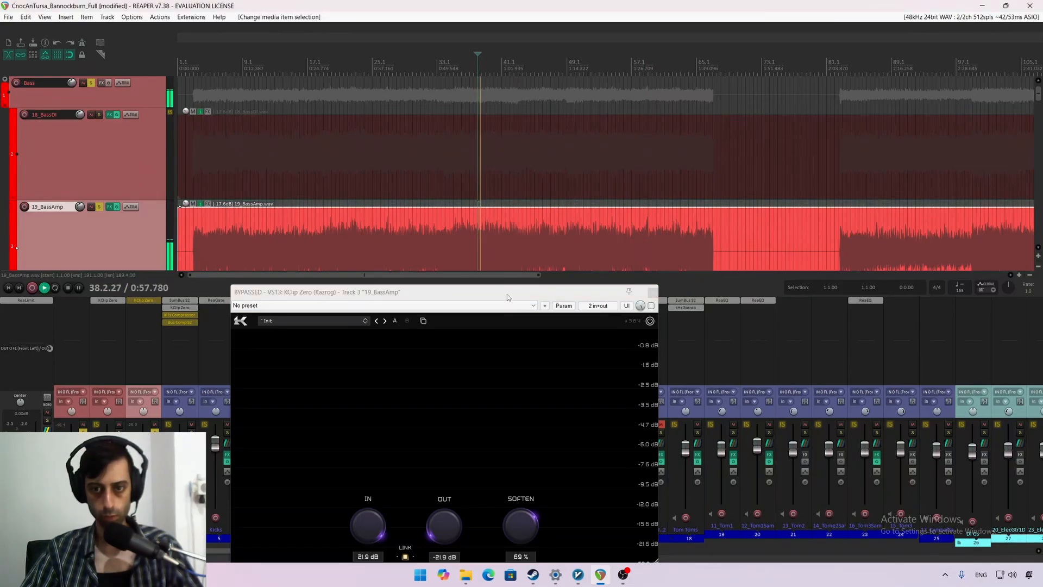
{"action": "left_click_drag", "start_coordinate": [507, 295], "coordinate": [501, 179]}
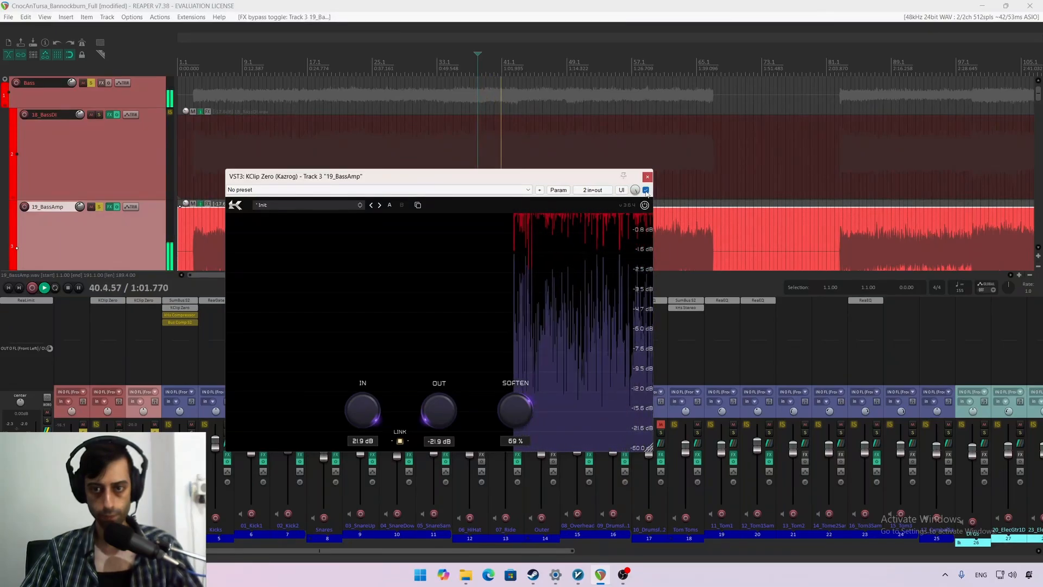
{"action": "key", "text": "space"}
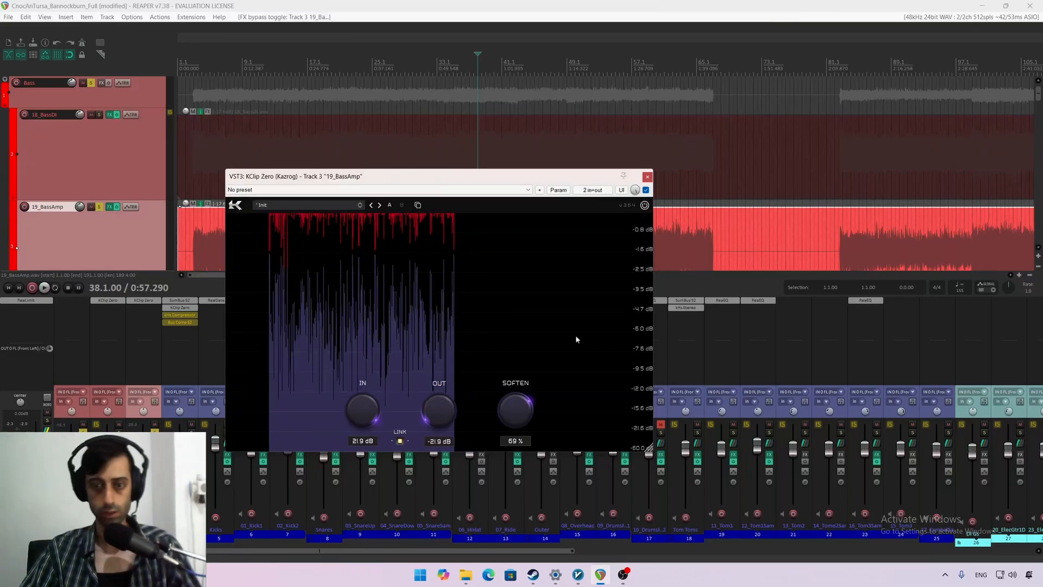
Step: Set 19_BassAmp's KClip Zero to 65 % Soften and an unlinked output gain of -20.8 dB, and unsolo the track
{"action": "left_click_drag", "start_coordinate": [513, 411], "coordinate": [513, 420]}
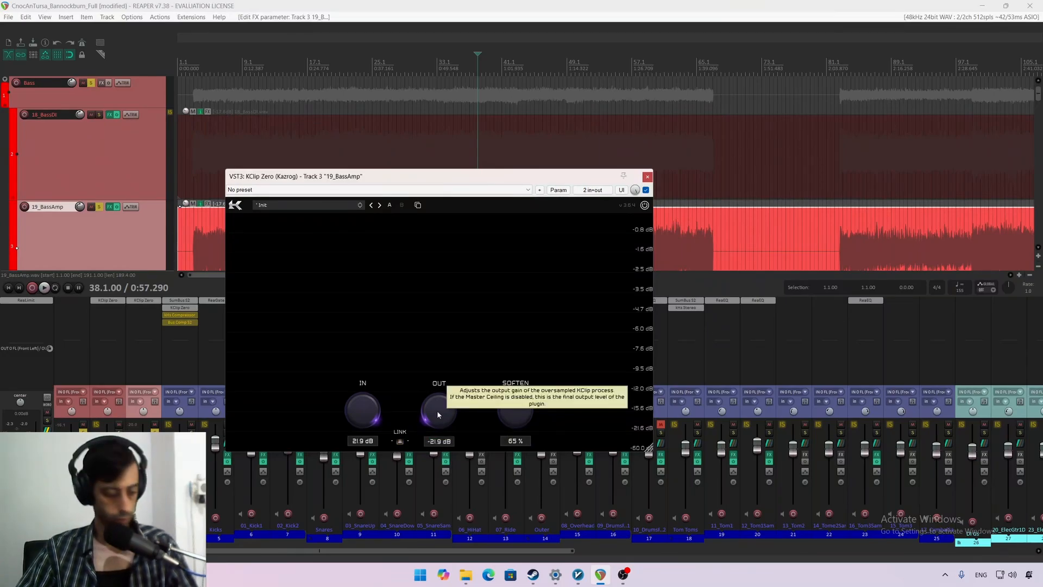
{"action": "left_click_drag", "start_coordinate": [438, 412], "coordinate": [437, 407]}
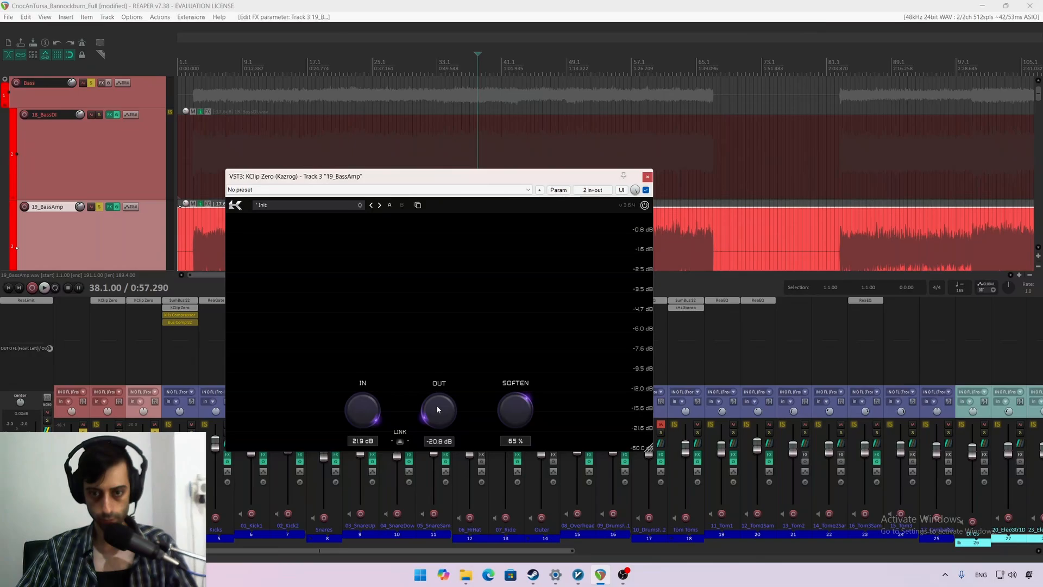
{"action": "left_click", "coordinate": [647, 177]}
{"action": "left_click", "coordinate": [100, 207]}
Step: Unlink the gains in 18_BassDI's KClip Zero, set its output gain to -20.8 dB, and save the project
{"action": "left_click", "coordinate": [112, 164]}
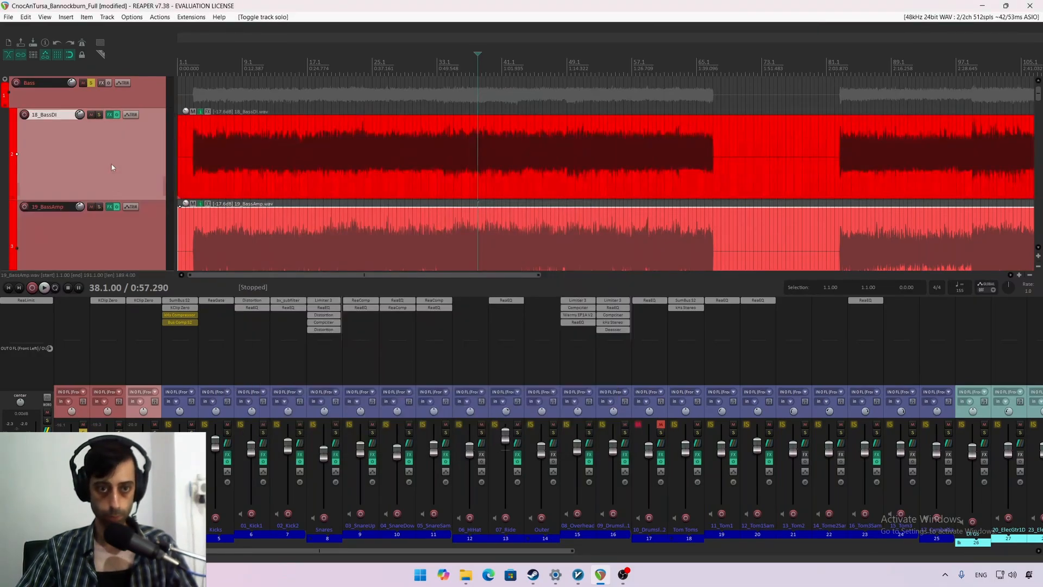
{"action": "left_click", "coordinate": [110, 115]}
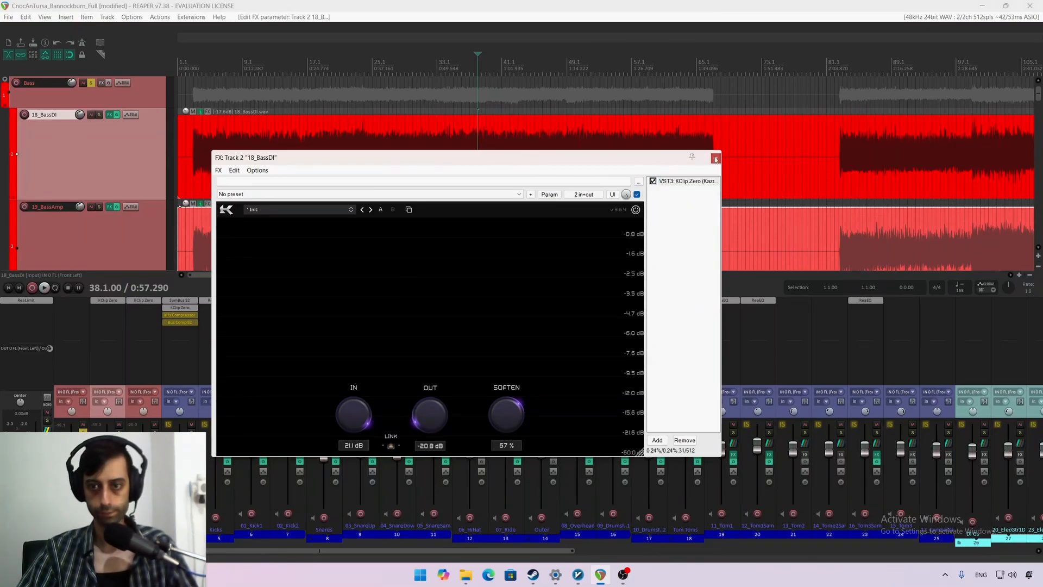
{"action": "left_click", "coordinate": [716, 158]}
Step: Play the bass from measure 38 and compare it with 19_BassAmp and 18_BassDI muted in turn, leaving both unmuted
{"action": "key", "text": "space"}
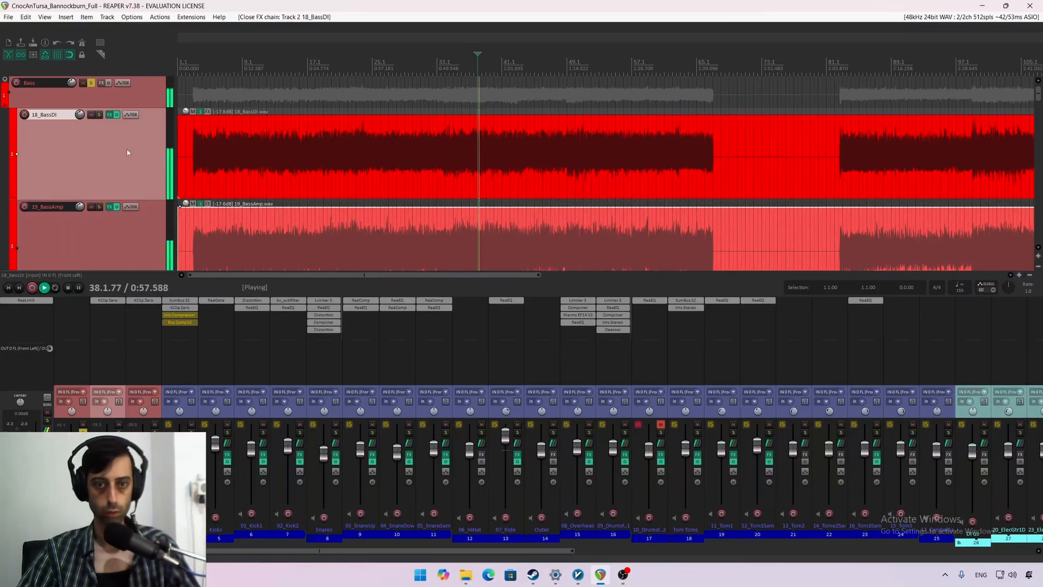
{"action": "left_click", "coordinate": [116, 235]}
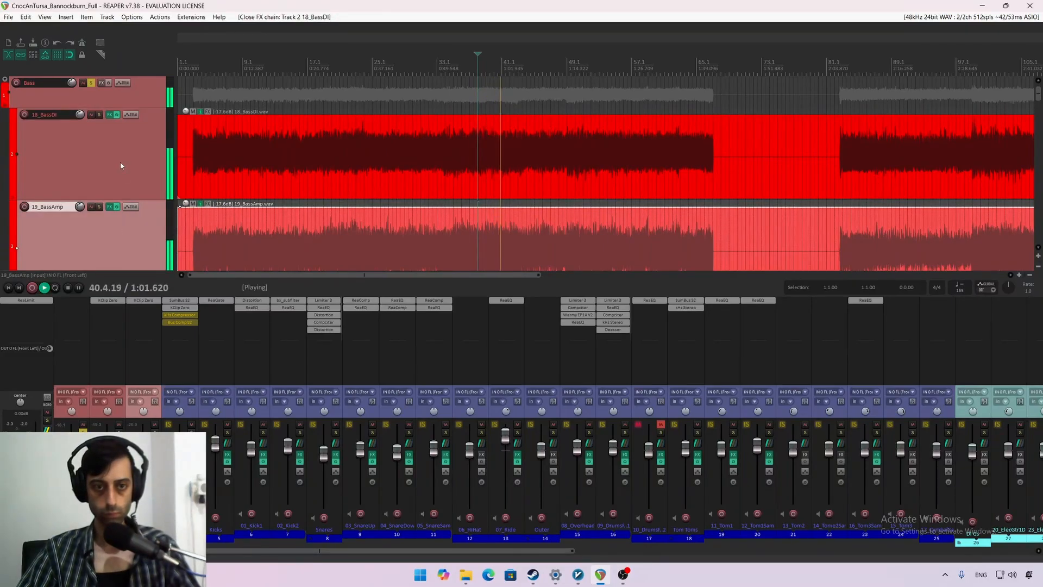
{"action": "key", "text": "F5"}
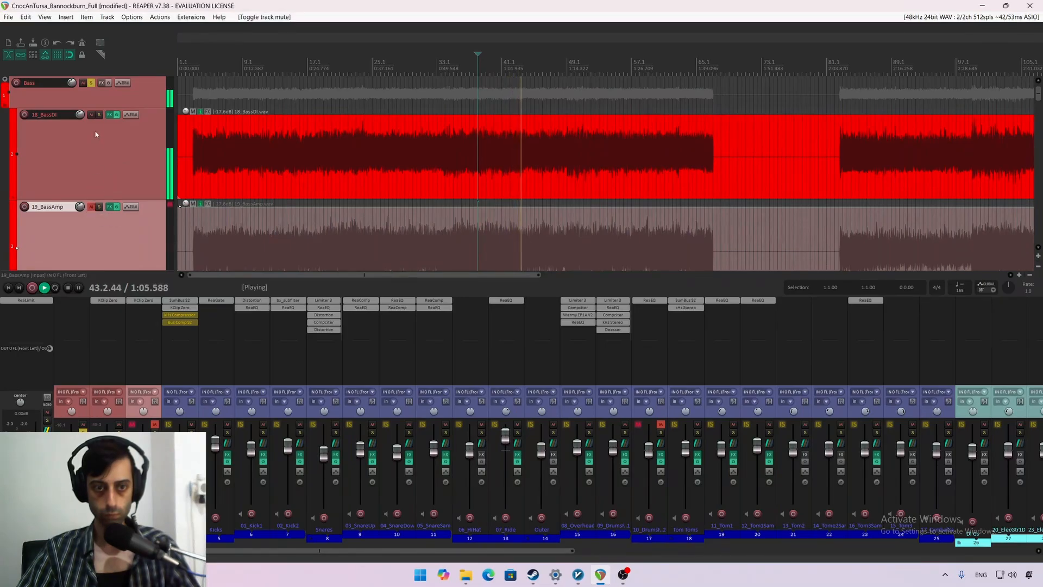
{"action": "left_click", "coordinate": [90, 207]}
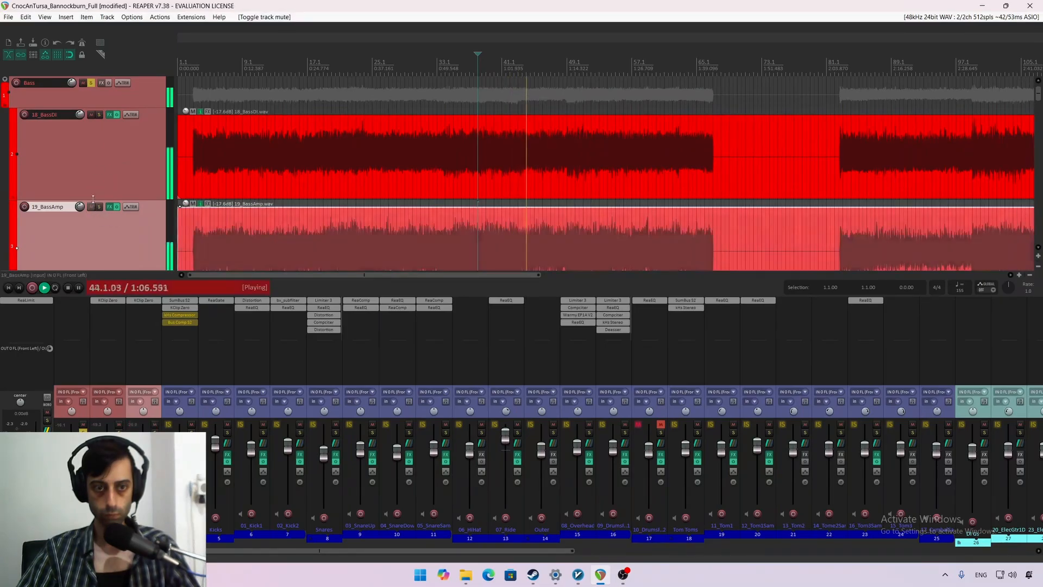
{"action": "left_click", "coordinate": [92, 115]}
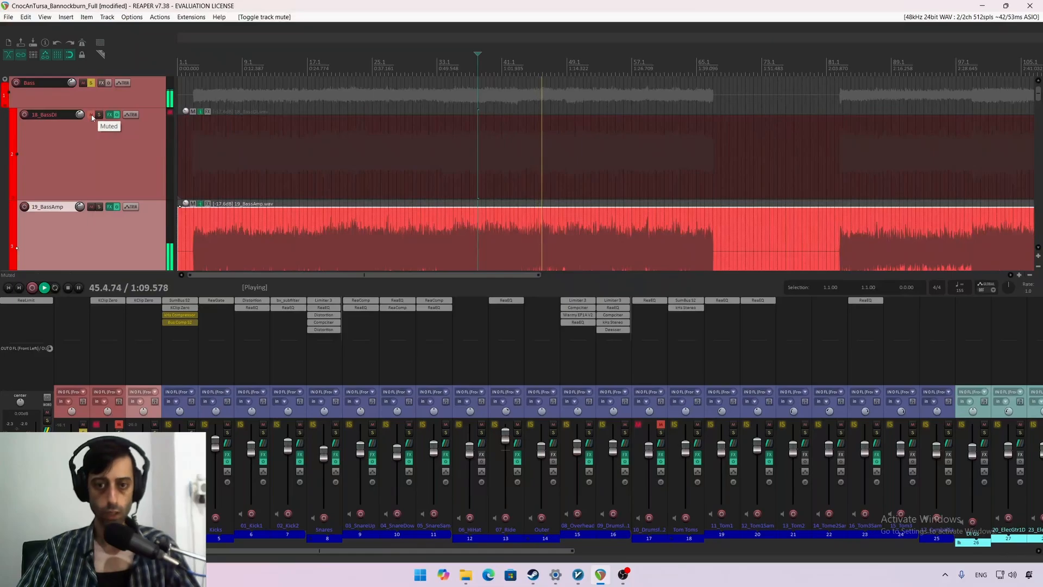
{"action": "key", "text": "space"}
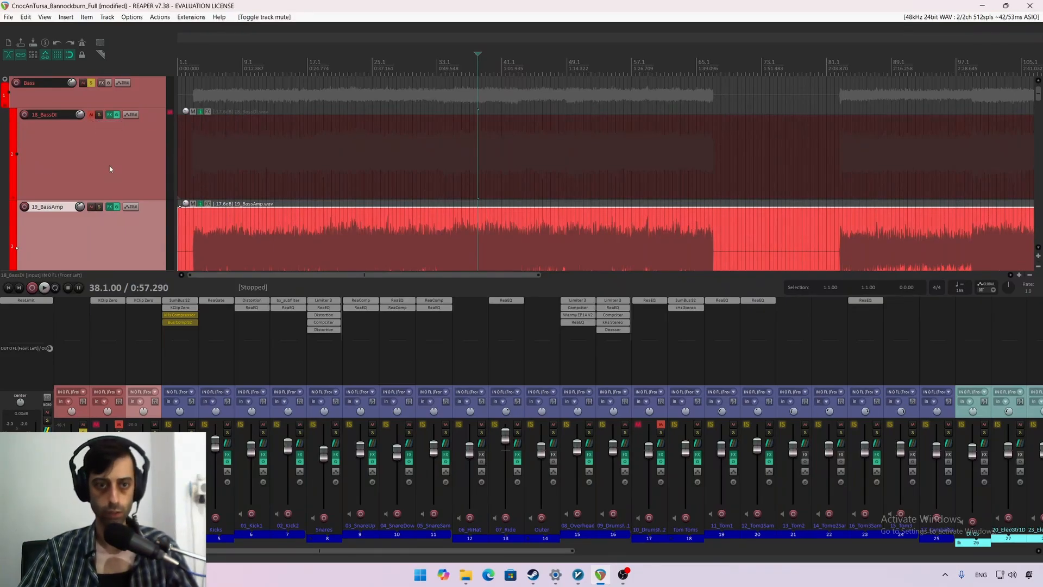
{"action": "left_click", "coordinate": [100, 135]}
{"action": "left_click", "coordinate": [92, 115]}
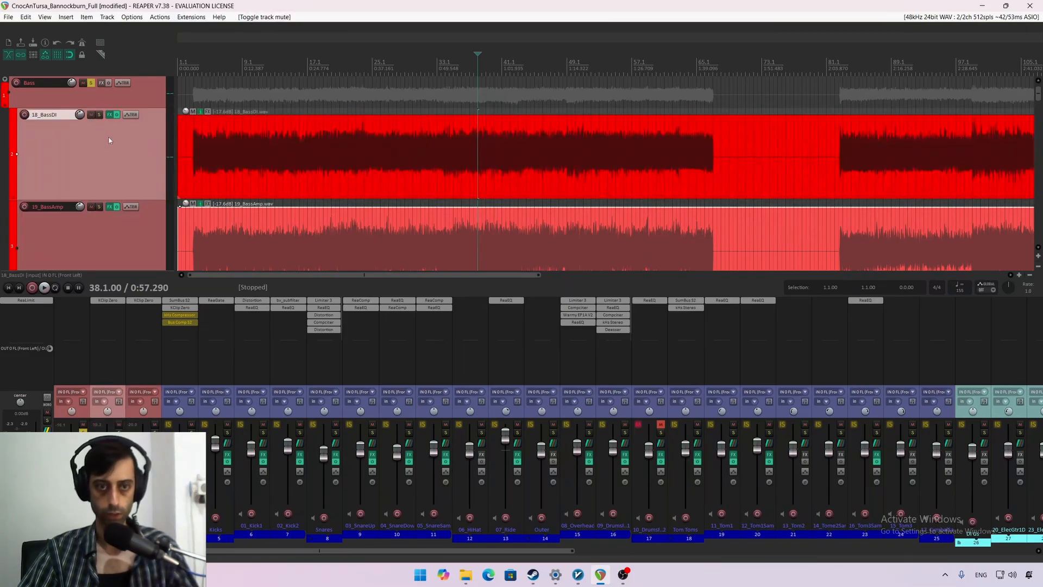
Step: Solo 18_BassDI and play it briefly from measure 38
{"action": "left_click", "coordinate": [100, 115]}
{"action": "key", "text": "space"}
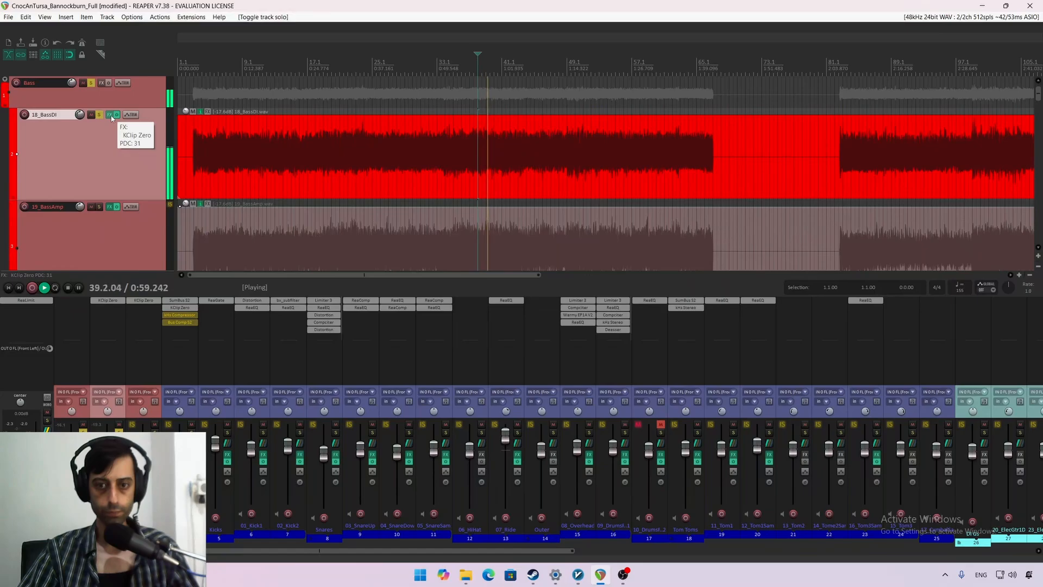
{"action": "key", "text": "space"}
Step: Add Plugin Alliance's elysia niveau filter after KClip Zero in 18_BassDI's effects chain, moving its window clear of the chain window's edge
{"action": "left_click", "coordinate": [111, 115]}
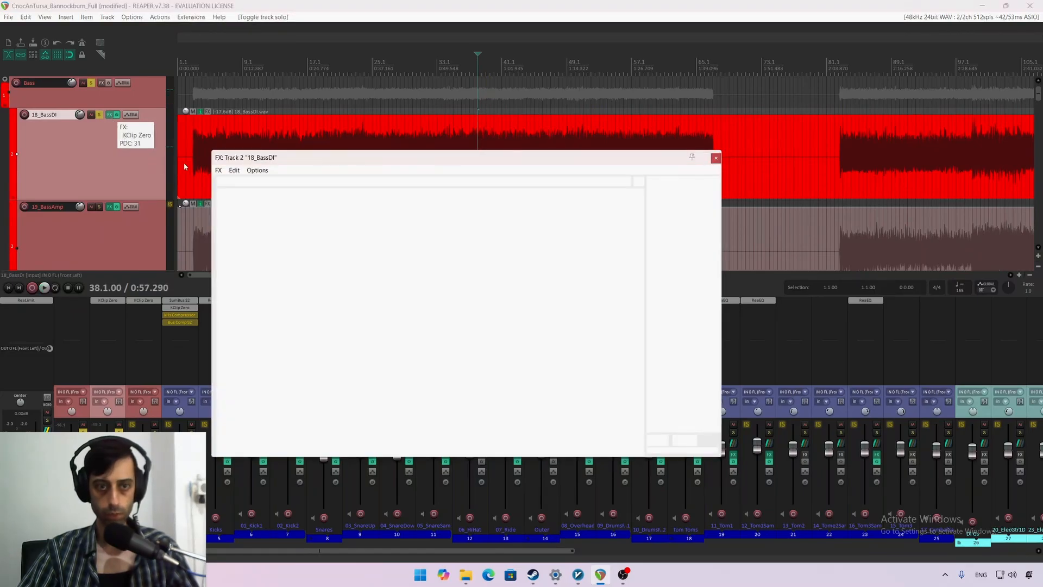
{"action": "right_click", "coordinate": [677, 218]}
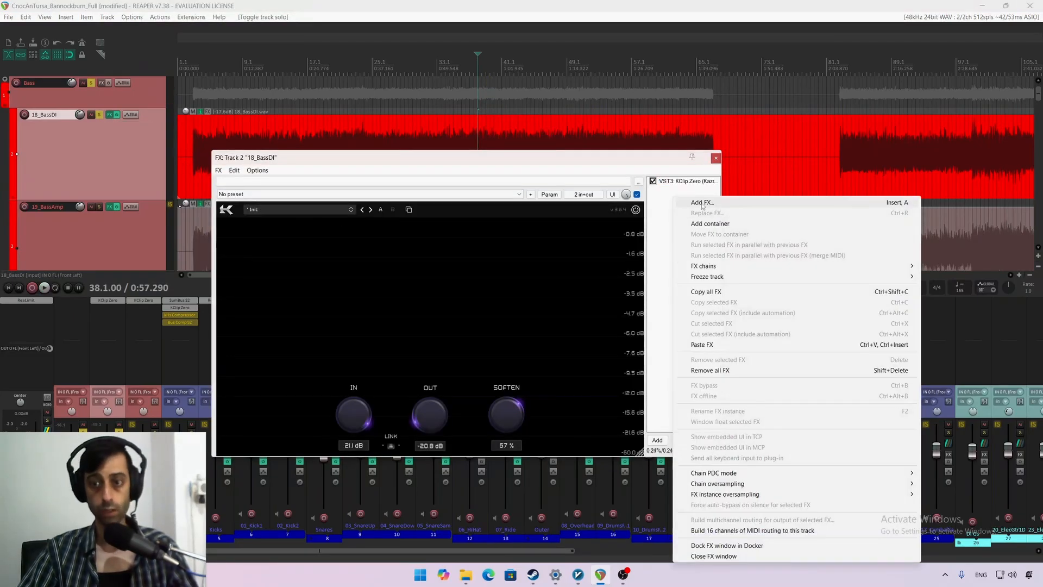
{"action": "left_click", "coordinate": [689, 205]}
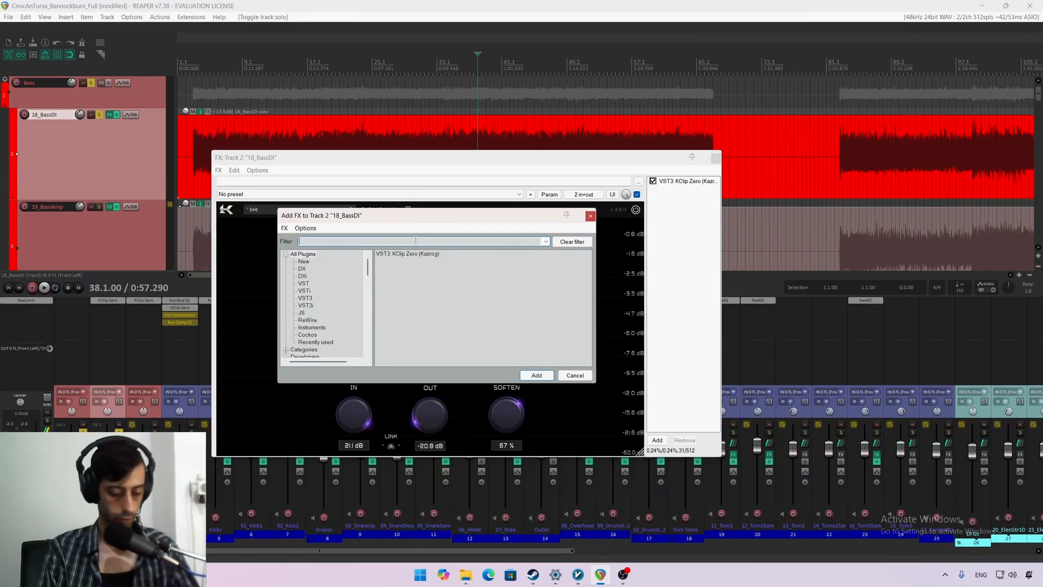
{"action": "key", "text": "BackSpace"}
{"action": "scroll", "coordinate": [333, 301], "scroll_direction": "down", "scroll_amount": 2}
{"action": "scroll", "coordinate": [332, 301], "scroll_direction": "down", "scroll_amount": 8}
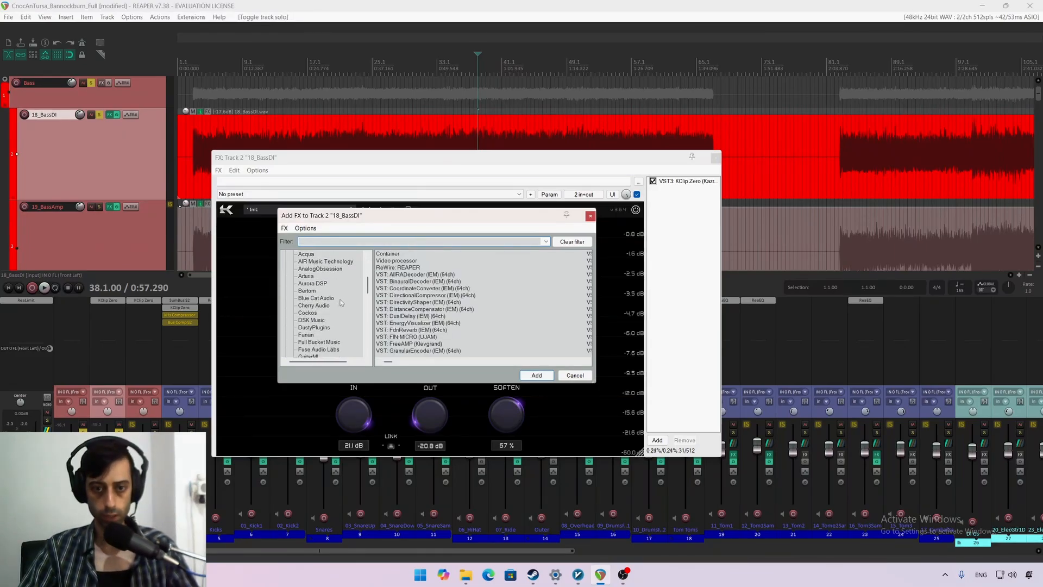
{"action": "scroll", "coordinate": [347, 309], "scroll_direction": "down", "scroll_amount": 3}
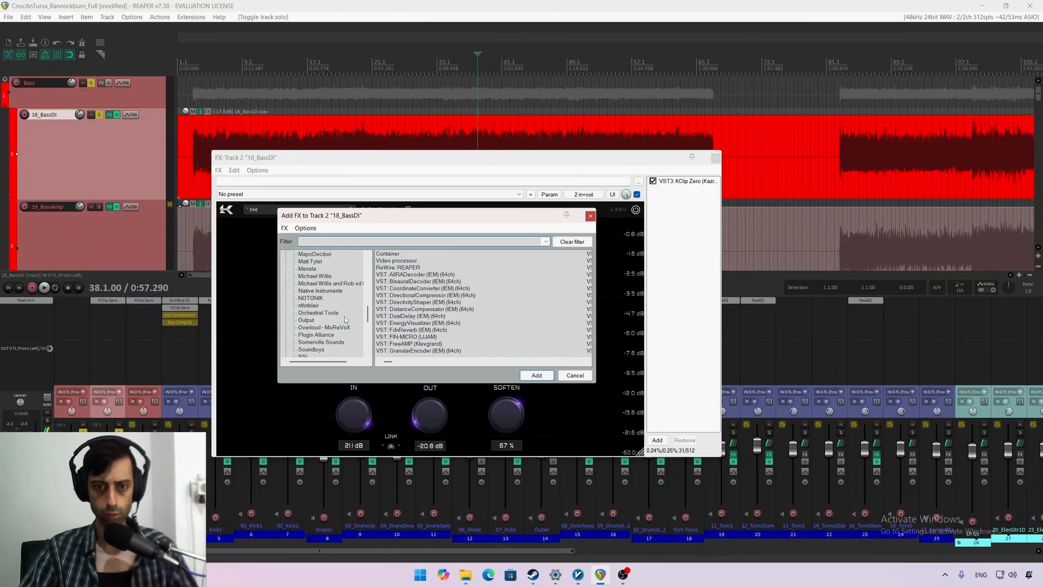
{"action": "scroll", "coordinate": [346, 320], "scroll_direction": "down", "scroll_amount": 3}
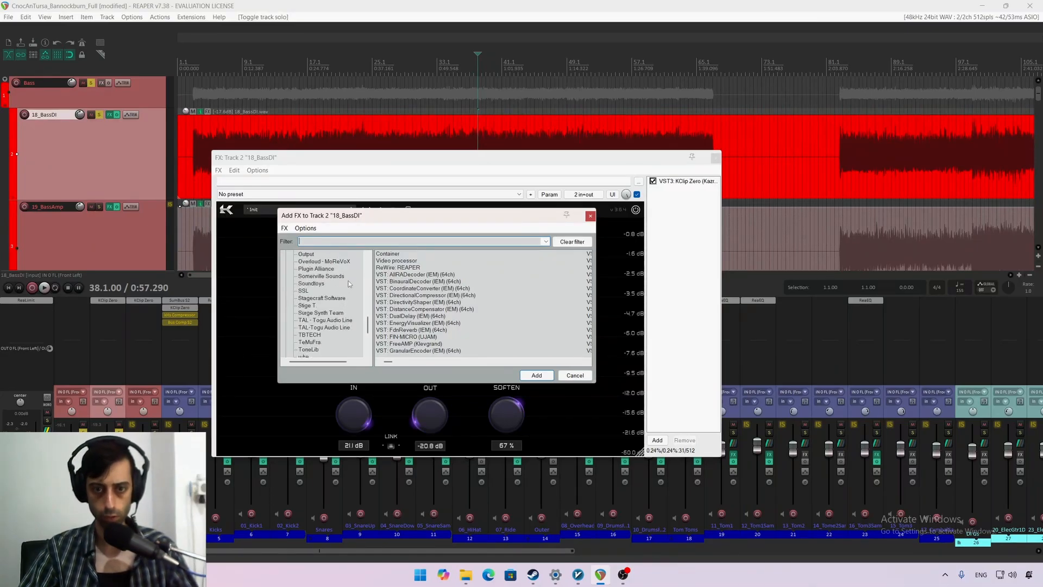
{"action": "left_click", "coordinate": [320, 268]}
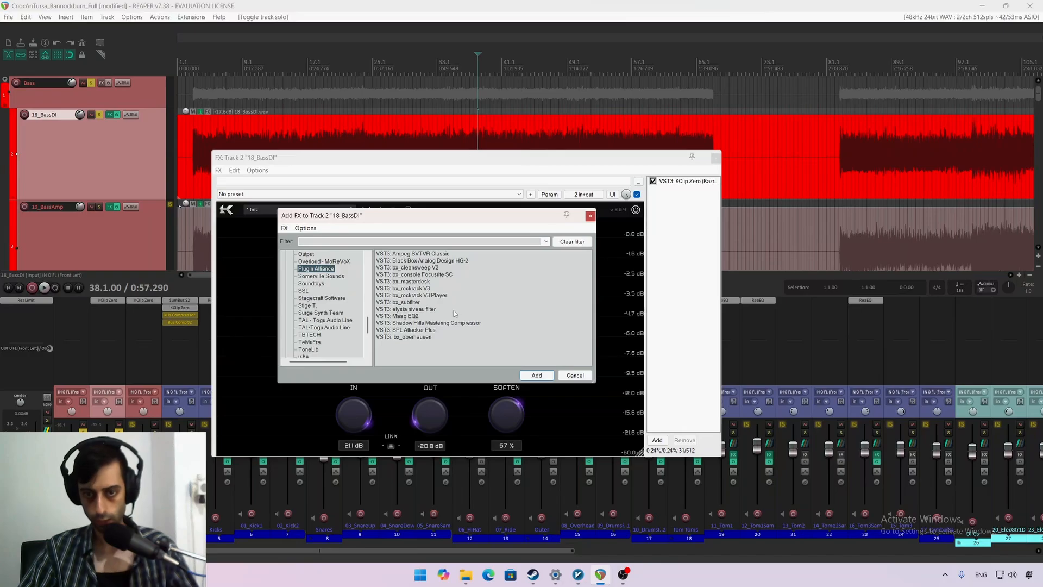
{"action": "double_click", "coordinate": [413, 309]}
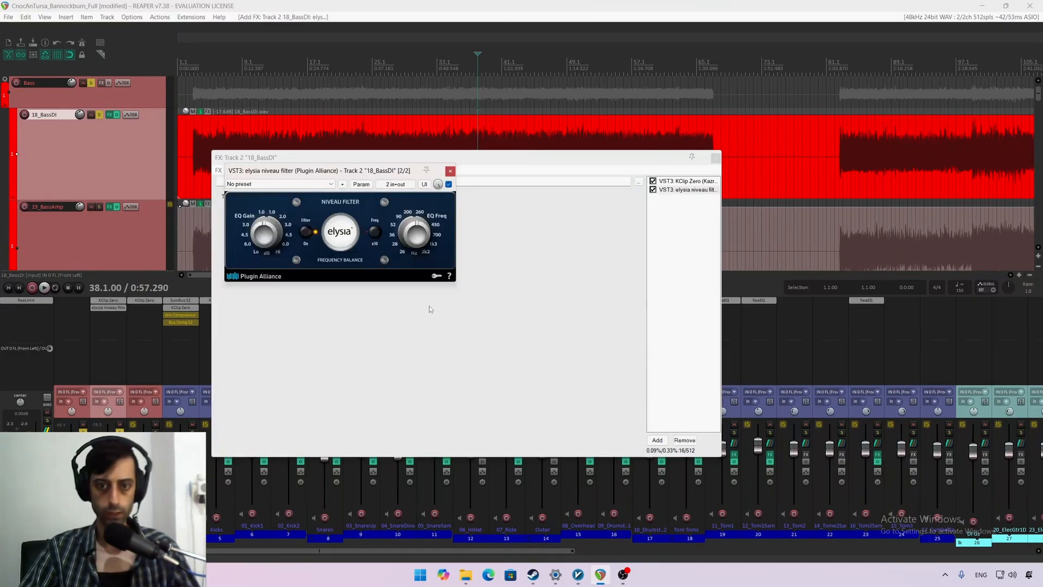
{"action": "left_click_drag", "start_coordinate": [355, 174], "coordinate": [436, 231]}
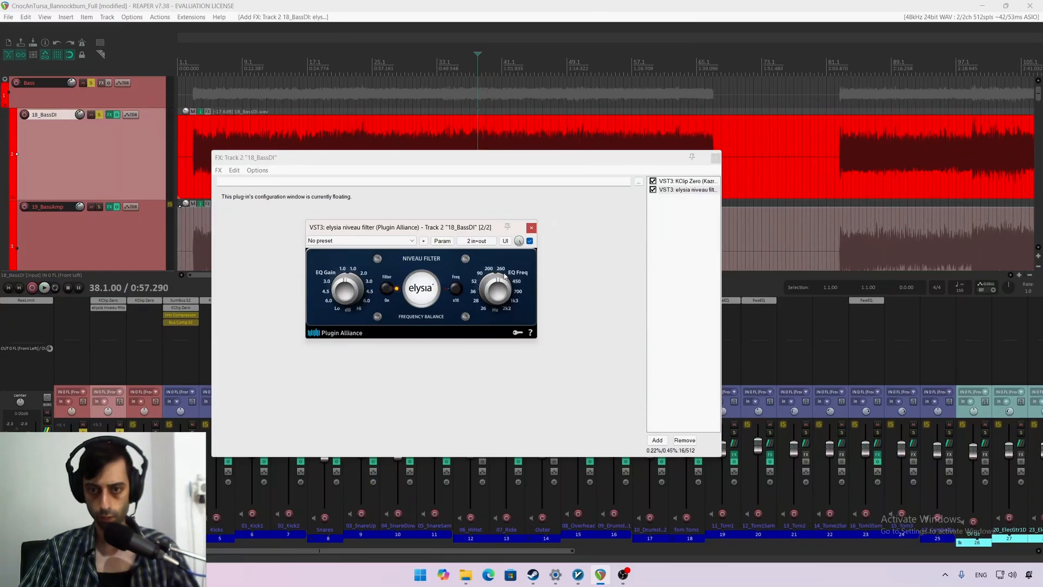
Step: Set the niveau filter's EQ Freq to 524.6 Hz and tilt its EQ Gain toward Lo, comparing it with bypass during playback
{"action": "left_click_drag", "start_coordinate": [496, 293], "coordinate": [502, 267]}
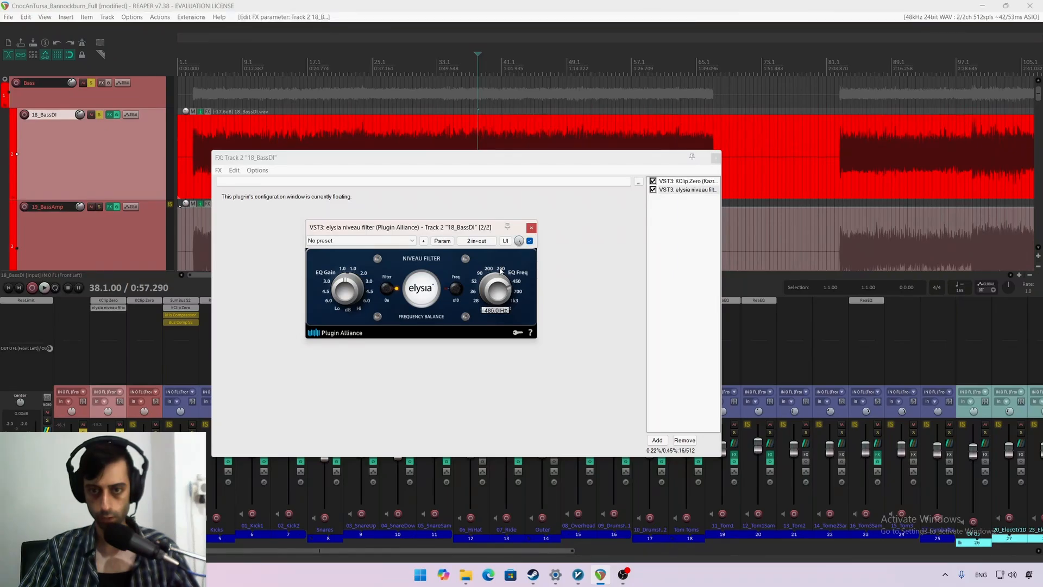
{"action": "left_click_drag", "start_coordinate": [361, 284], "coordinate": [349, 303]}
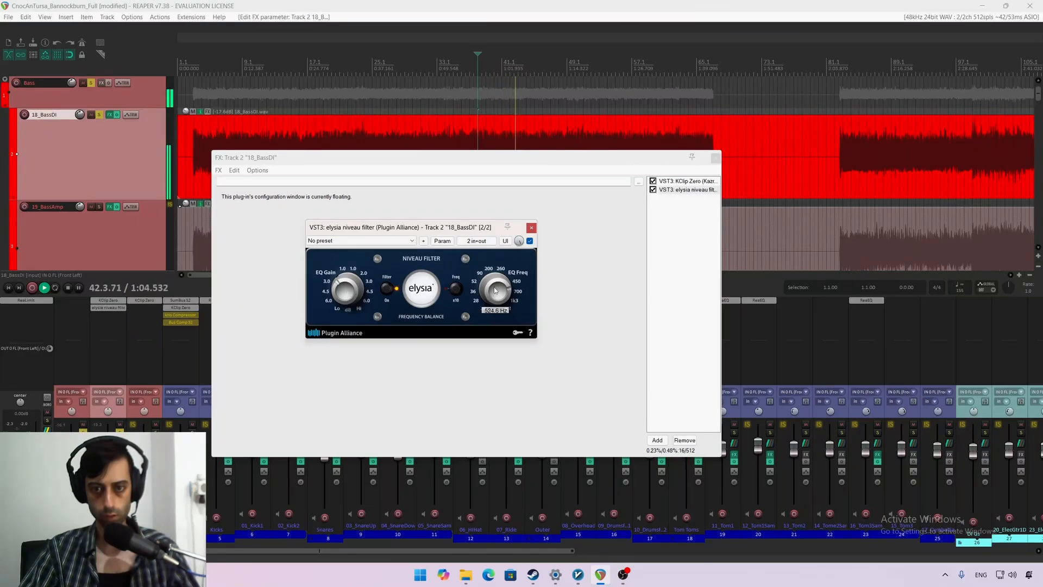
{"action": "left_click", "coordinate": [530, 240]}
{"action": "left_click", "coordinate": [530, 240]}
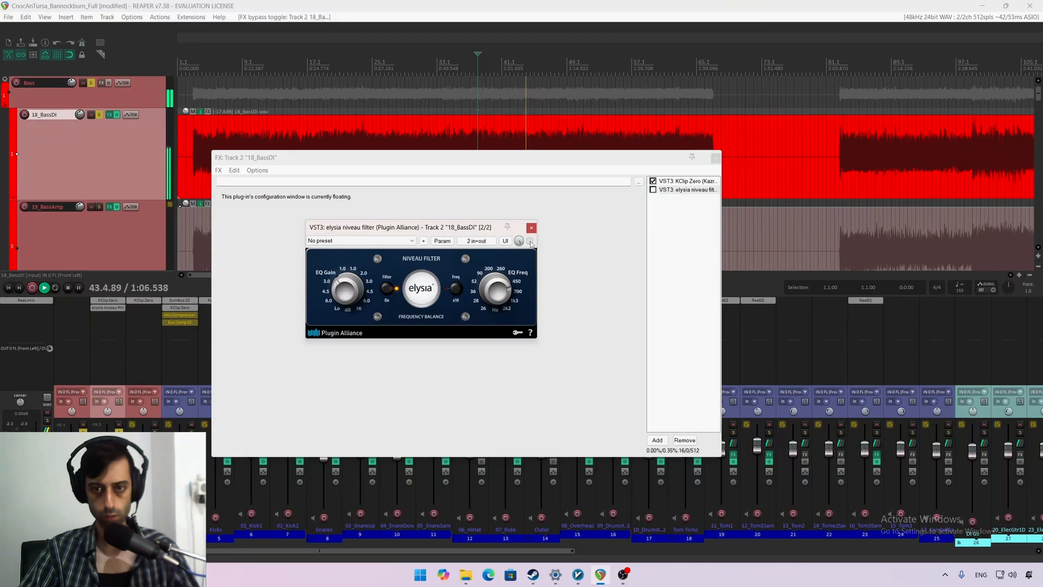
{"action": "left_click", "coordinate": [346, 295]}
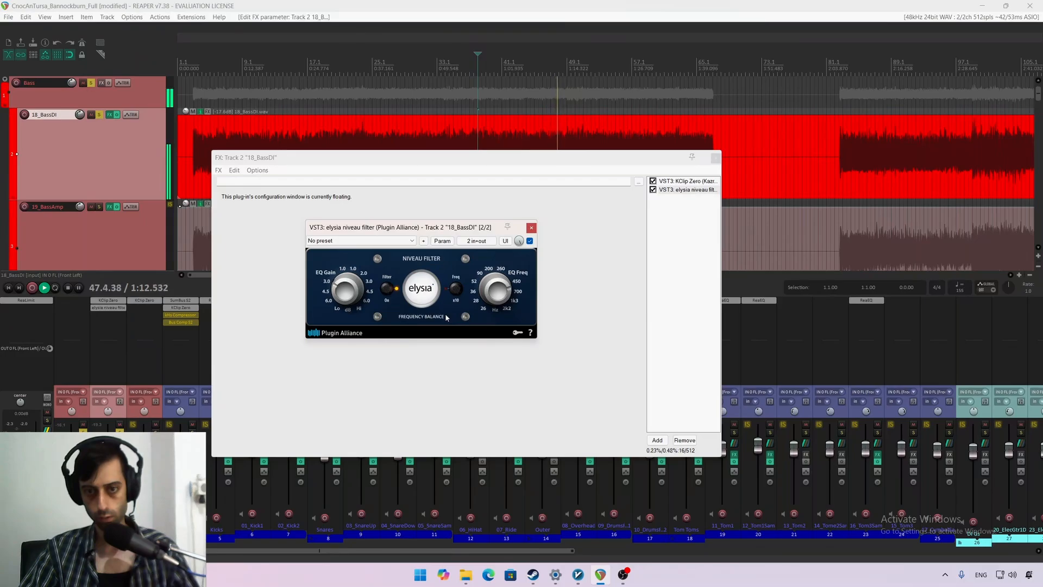
Step: Compare the bypassed and active niveau filter once more, leave it enabled, close 18_BassDI's effects chain and unsolo the track
{"action": "left_click", "coordinate": [530, 241]}
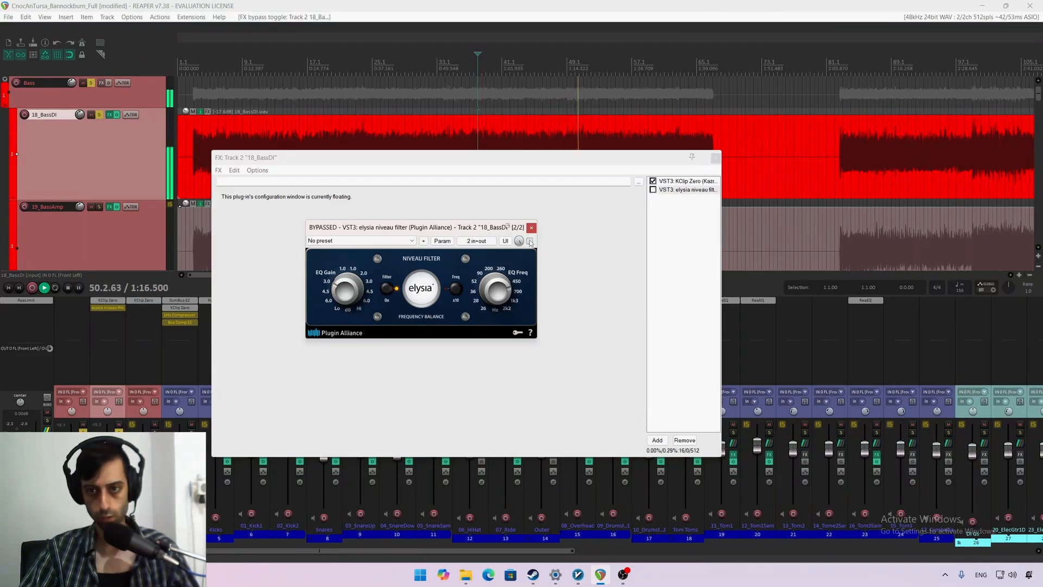
{"action": "left_click", "coordinate": [529, 241]}
{"action": "key", "text": "space"}
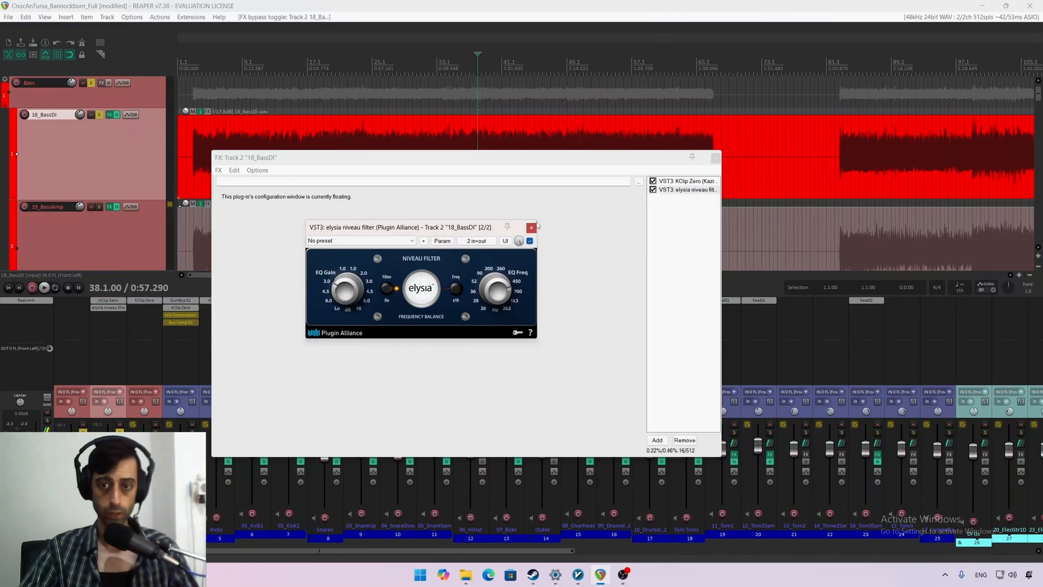
{"action": "left_click", "coordinate": [532, 229]}
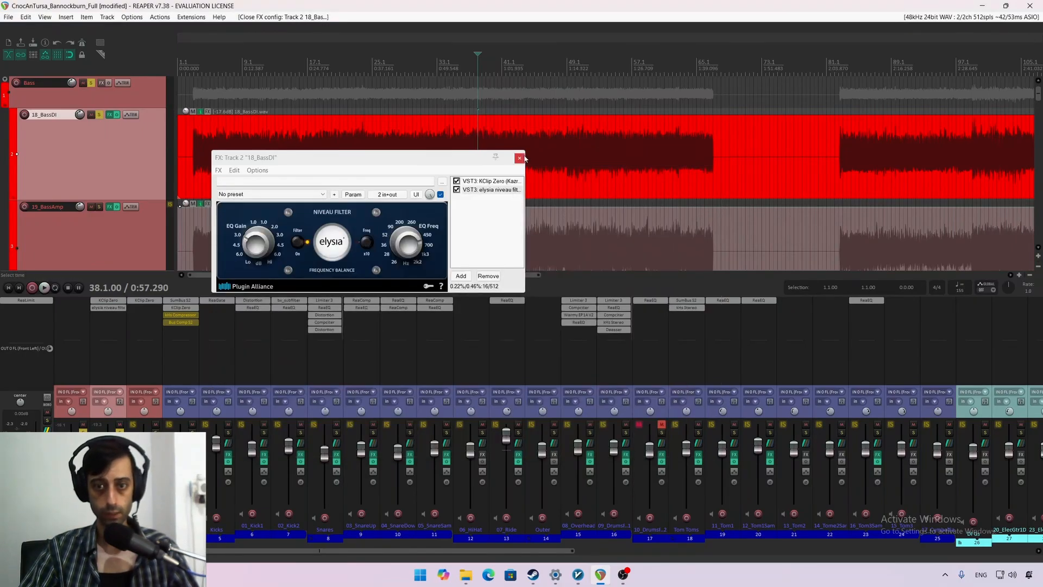
{"action": "left_click", "coordinate": [520, 158]}
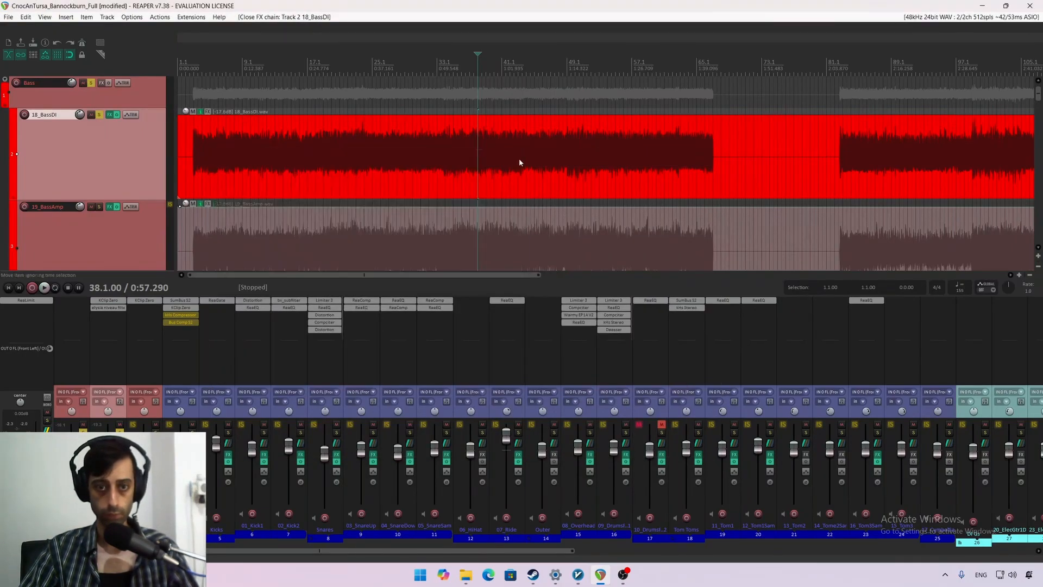
{"action": "left_click", "coordinate": [99, 115]}
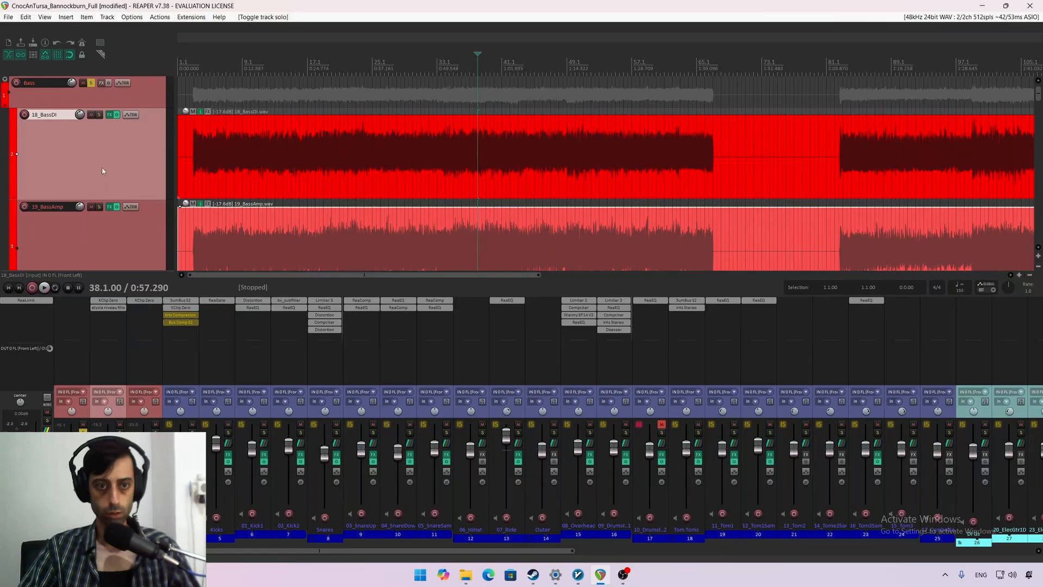
{"action": "left_click", "coordinate": [98, 207]}
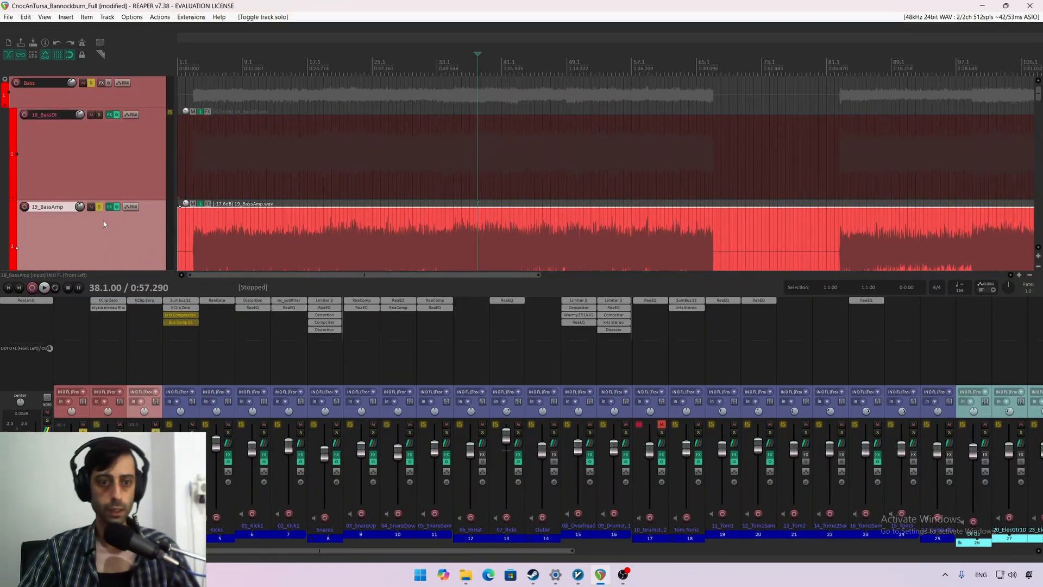
{"action": "left_click", "coordinate": [107, 167]}
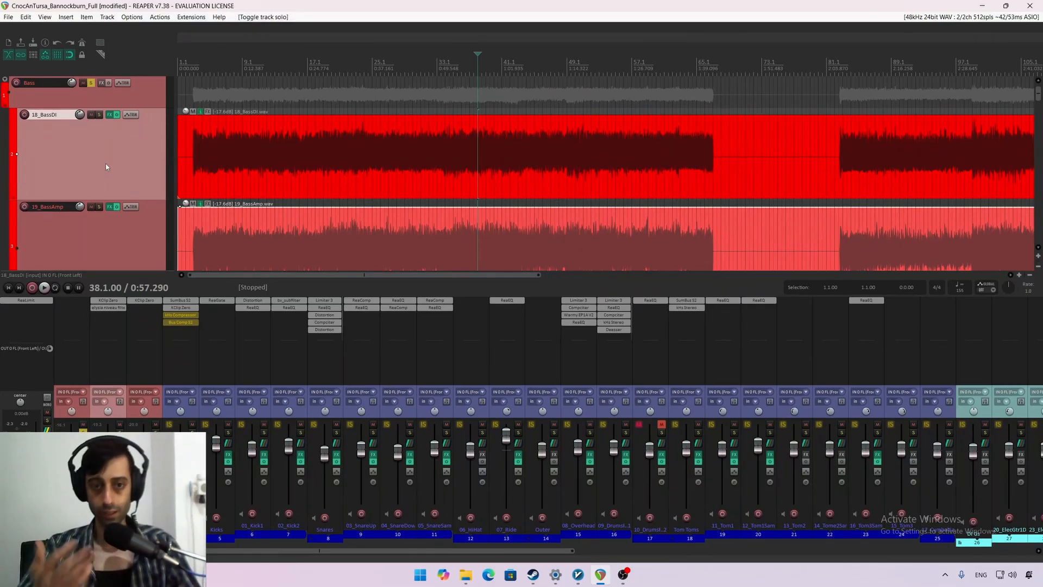
{"action": "left_click", "coordinate": [118, 241]}
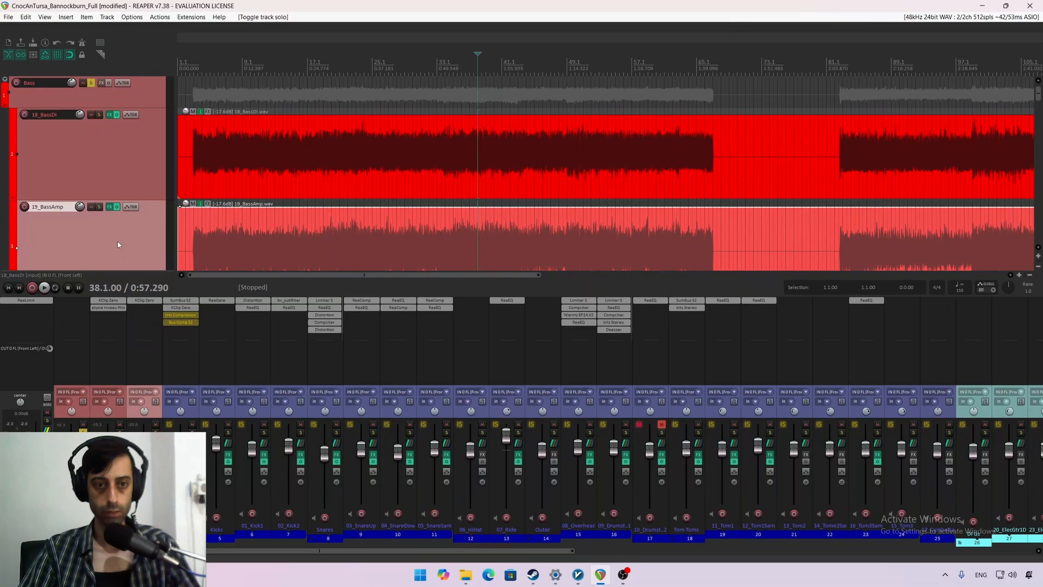
{"action": "left_click", "coordinate": [124, 169]}
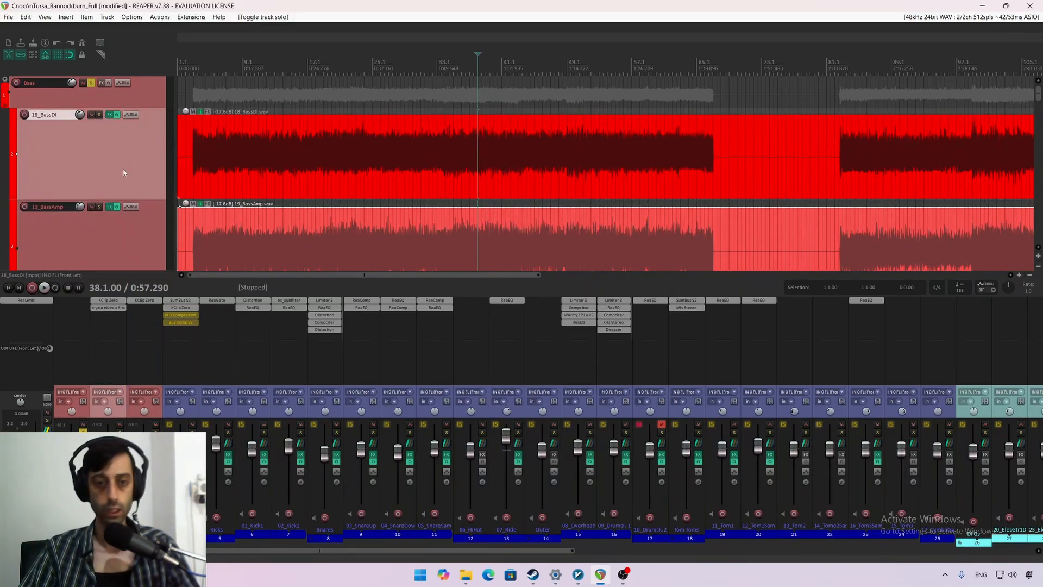
Step: Add Plugin Alliance's bx_subfilter after the niveau filter in 18_BassDI's effects chain
{"action": "left_click", "coordinate": [109, 115]}
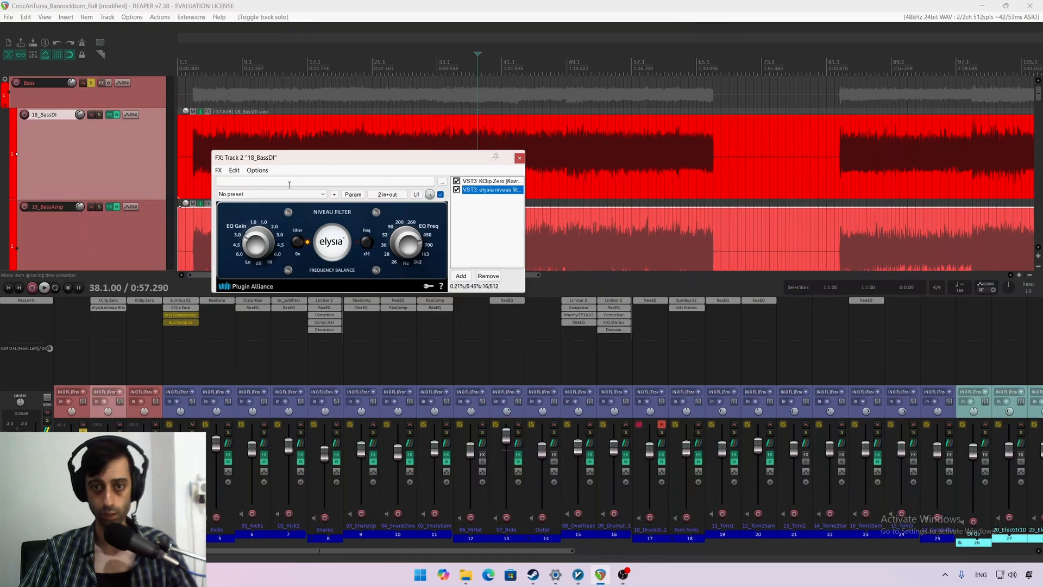
{"action": "left_click", "coordinate": [475, 205]}
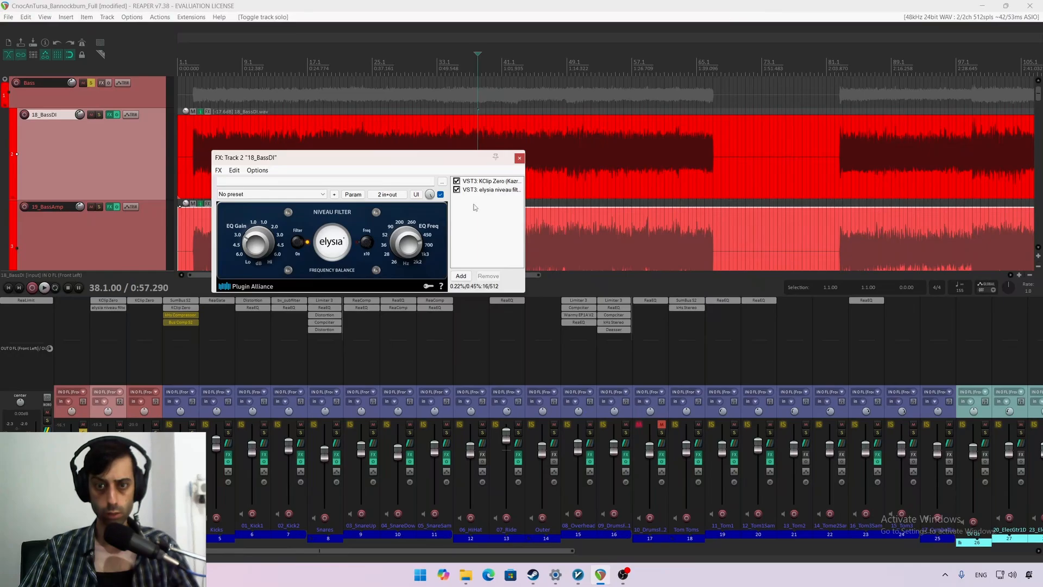
{"action": "right_click", "coordinate": [474, 206]}
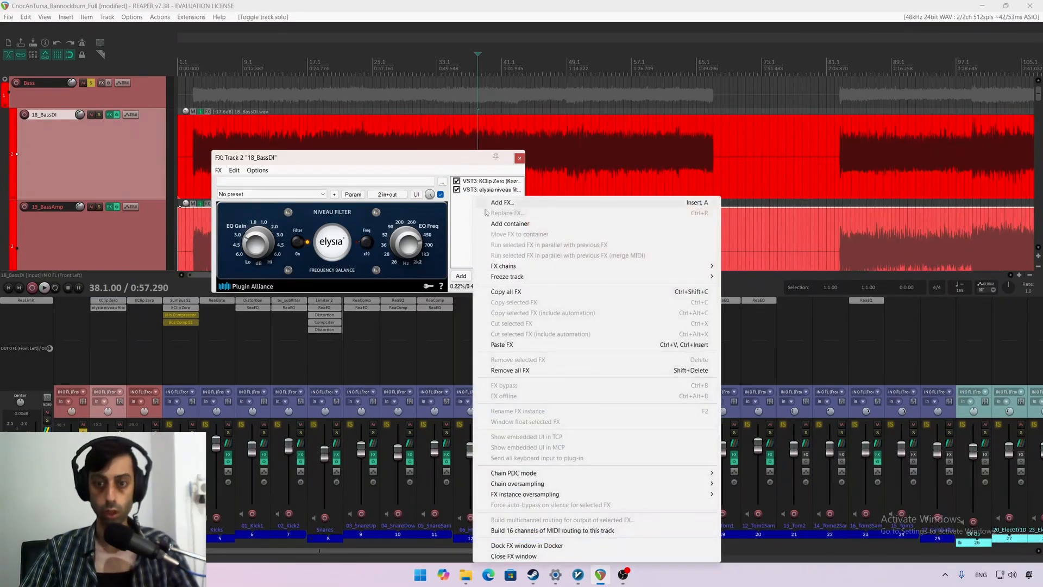
{"action": "left_click", "coordinate": [501, 203]}
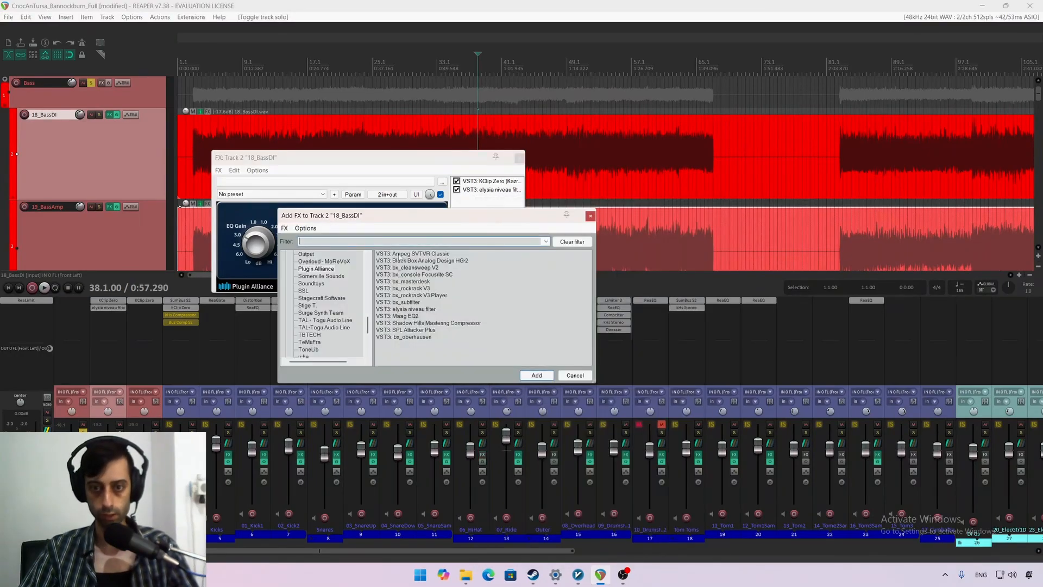
{"action": "double_click", "coordinate": [418, 302]}
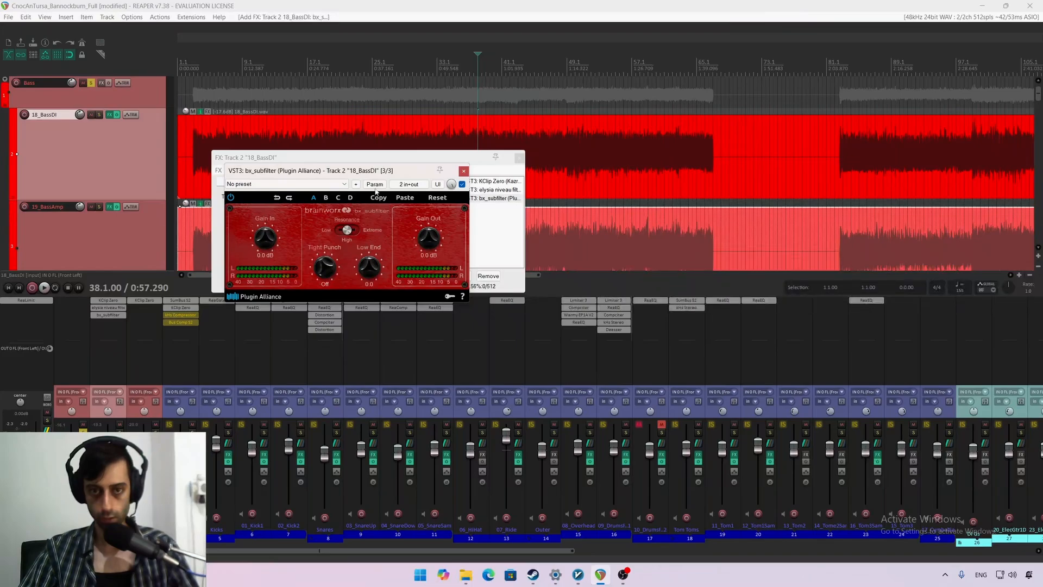
{"action": "left_click_drag", "start_coordinate": [370, 174], "coordinate": [440, 199]}
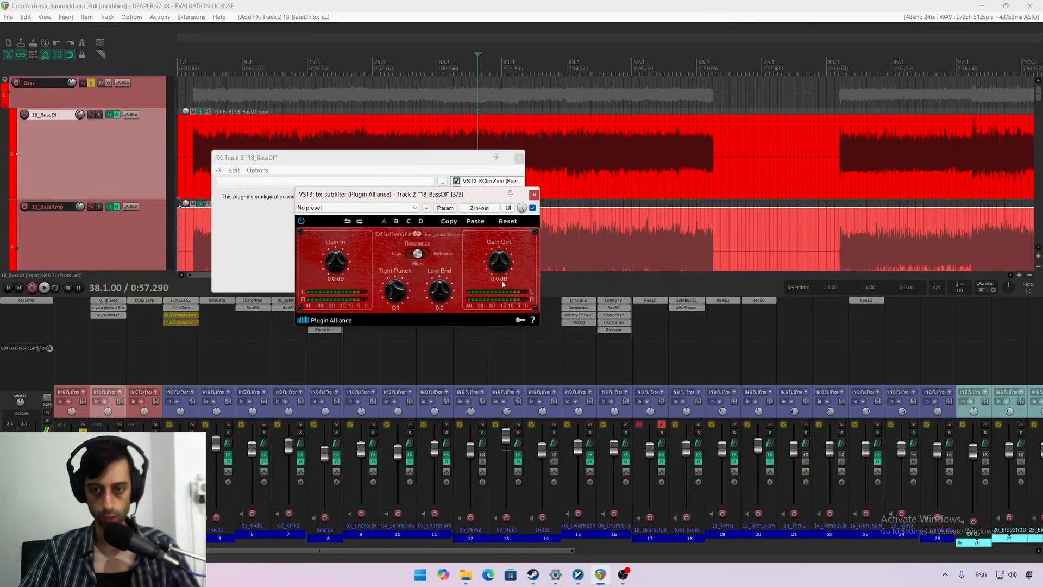
Step: Play both bass tracks from measure 38 and set bx_subfilter's Tight Punch to 57 Hz and Low End to -2.7
{"action": "key", "text": "space"}
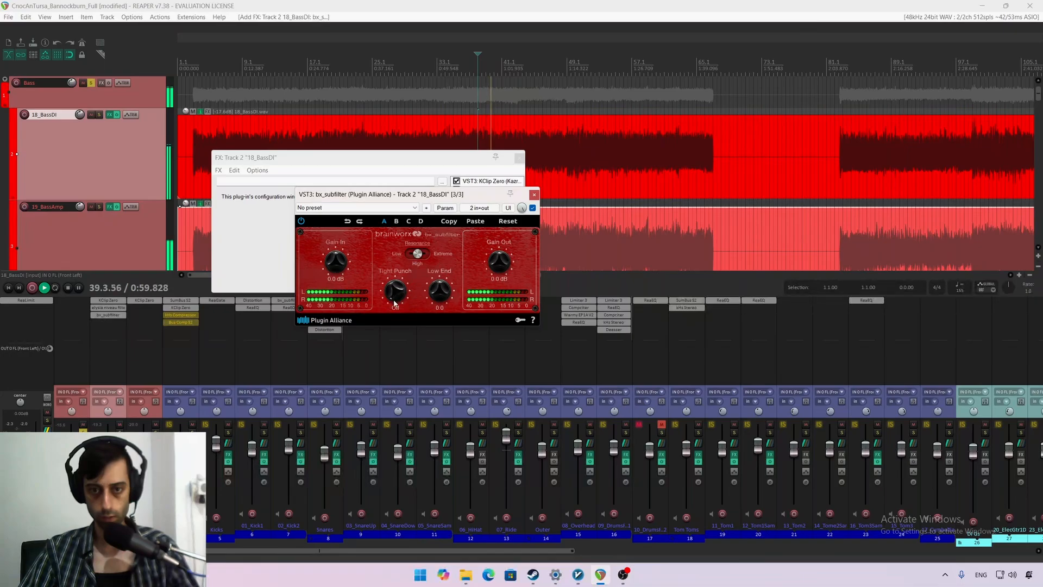
{"action": "left_click_drag", "start_coordinate": [396, 297], "coordinate": [445, 309]}
{"action": "scroll", "coordinate": [447, 290], "scroll_direction": "down", "scroll_amount": 2}
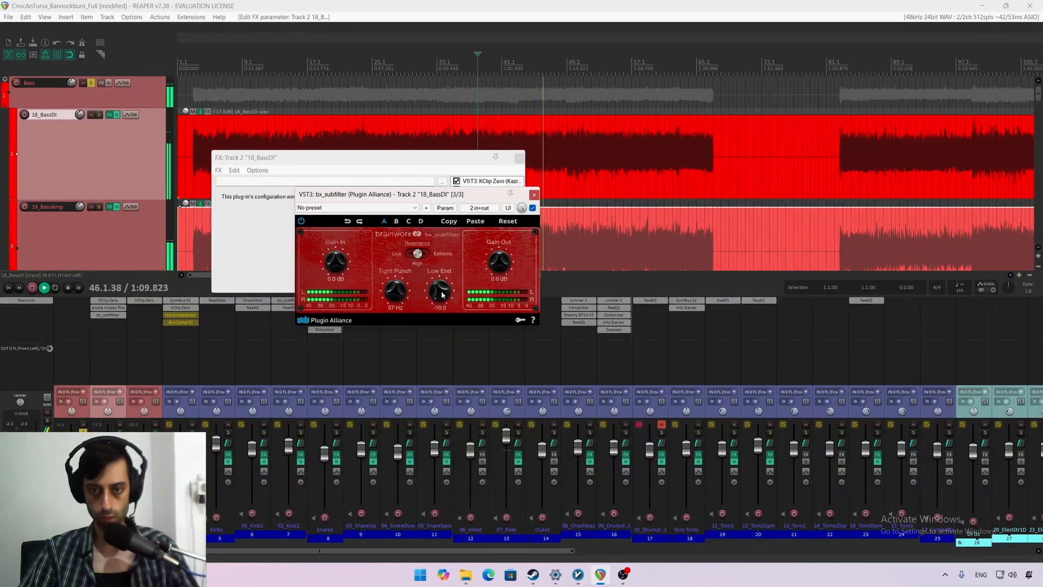
{"action": "scroll", "coordinate": [440, 288], "scroll_direction": "up", "scroll_amount": 5}
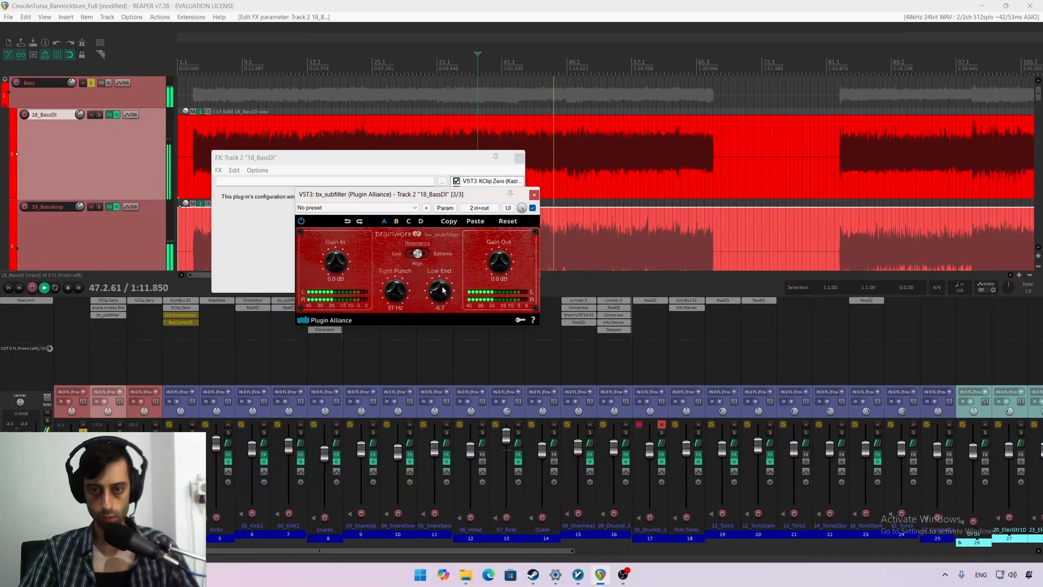
{"action": "scroll", "coordinate": [440, 294], "scroll_direction": "up", "scroll_amount": 1}
{"action": "key", "text": "space"}
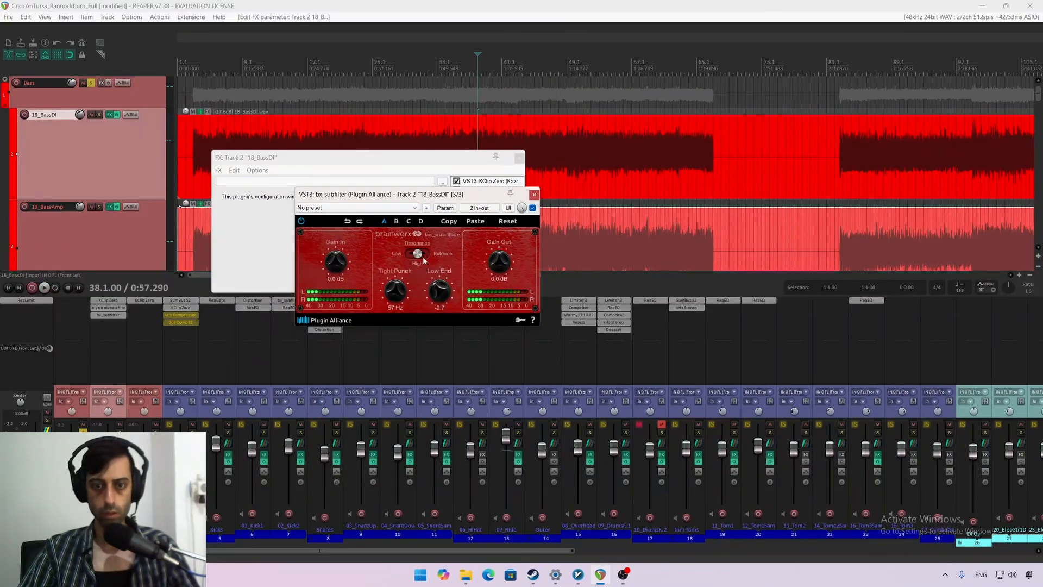
Step: Try bx_subfilter's Extreme resonance while playing from measure 38, and settle on Low resonance
{"action": "left_click", "coordinate": [429, 256]}
{"action": "key", "text": "space"}
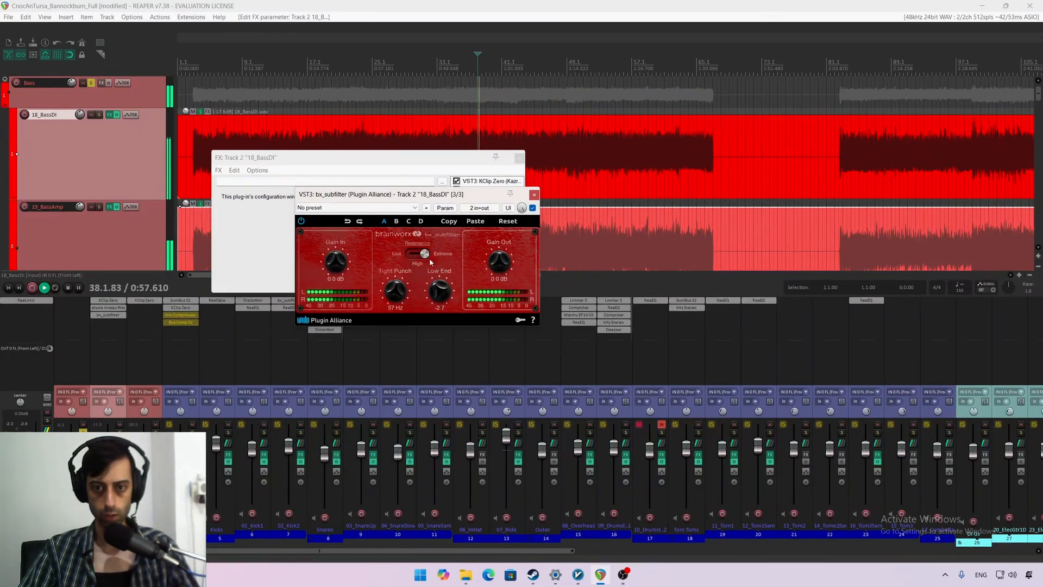
{"action": "left_click", "coordinate": [416, 256]}
{"action": "left_click", "coordinate": [411, 254]}
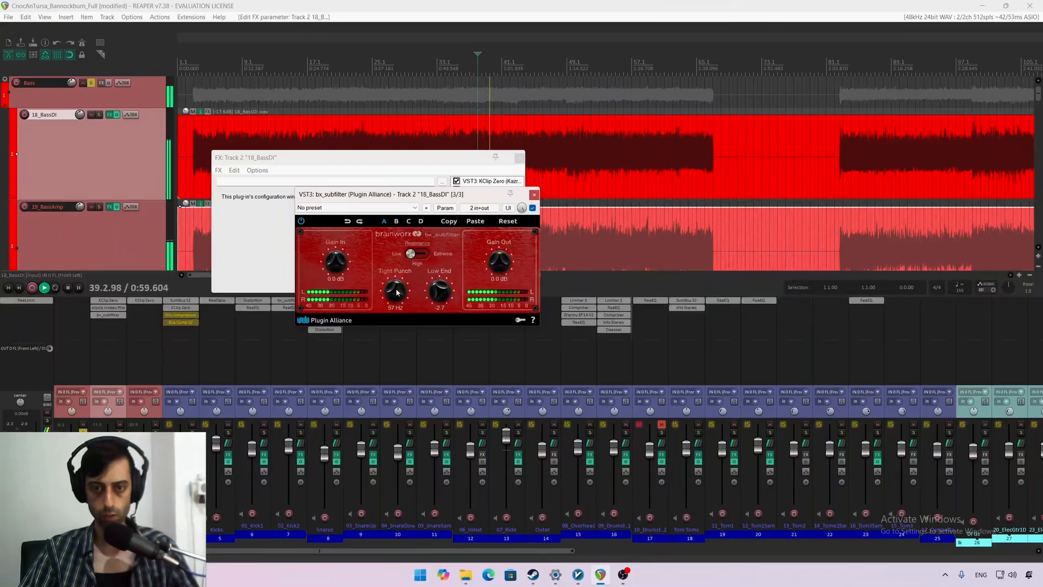
Step: Set bx_subfilter's Tight Punch to 66 Hz and Low End to -1.0 during playback, and compare against the bypassed plugin
{"action": "scroll", "coordinate": [396, 287], "scroll_direction": "up", "scroll_amount": 3}
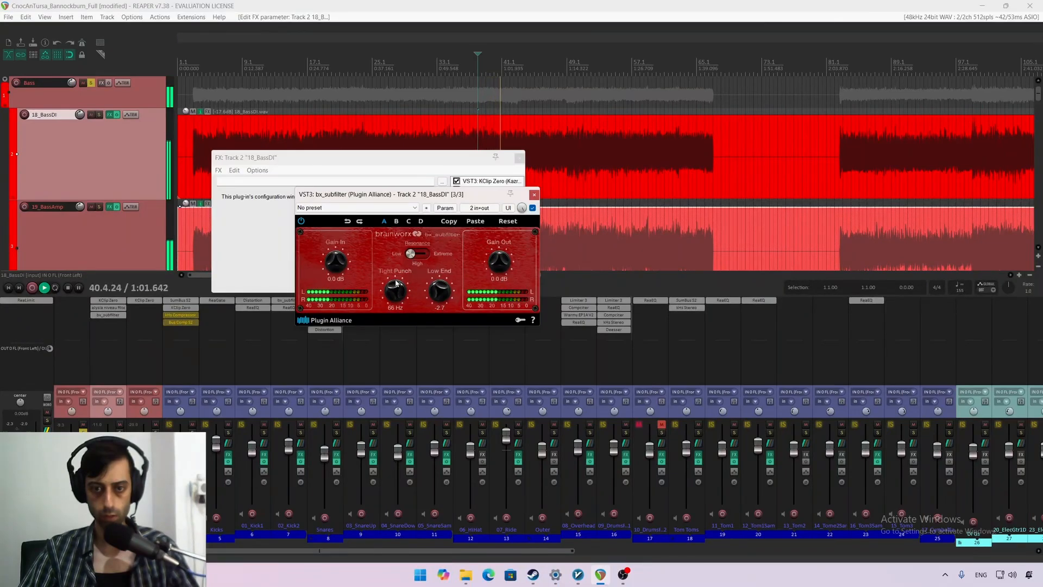
{"action": "scroll", "coordinate": [440, 288], "scroll_direction": "up", "scroll_amount": 4}
{"action": "scroll", "coordinate": [440, 288], "scroll_direction": "down", "scroll_amount": 1}
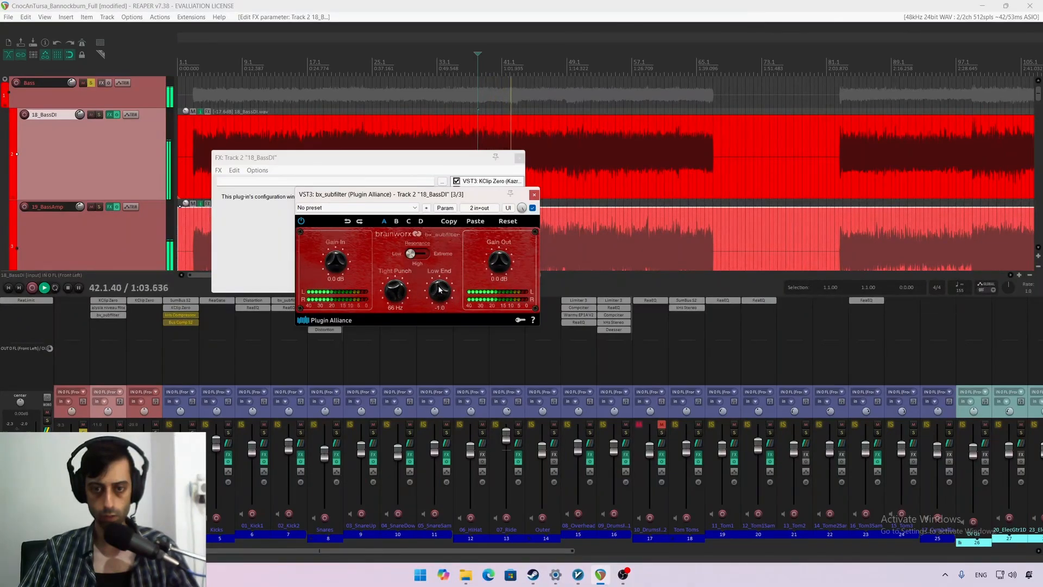
{"action": "left_click", "coordinate": [533, 209]}
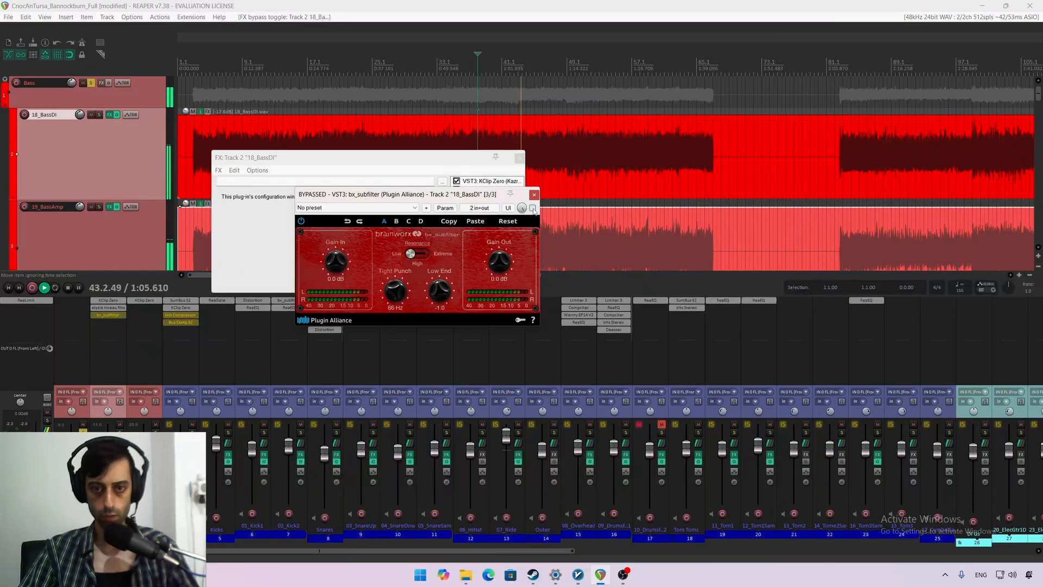
{"action": "left_click", "coordinate": [533, 208]}
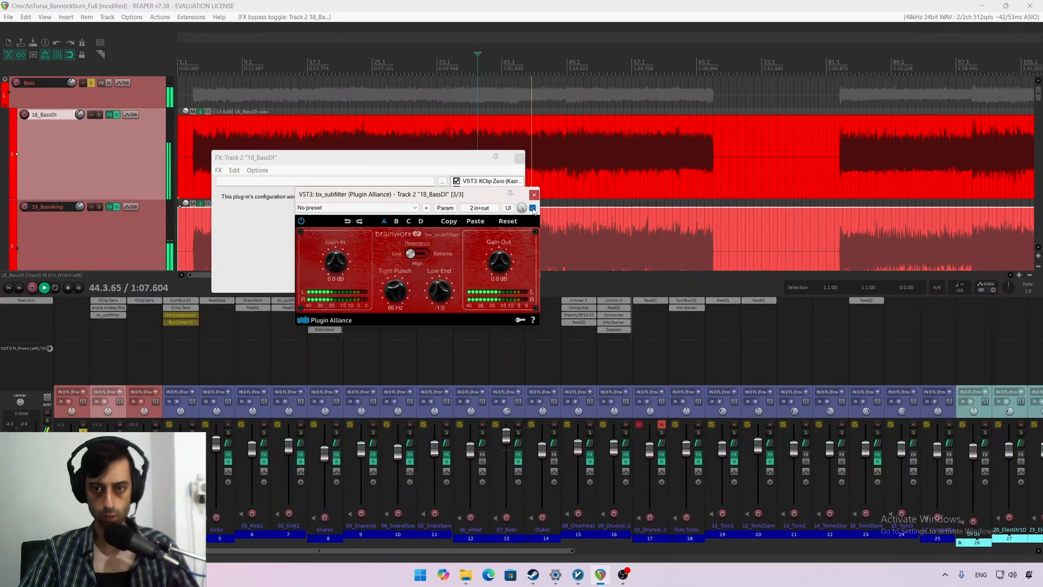
Step: Set bx_subfilter's Tight Punch to 73 Hz, Resonance to High and Low End to -3.1, replaying from measure 38
{"action": "left_click_drag", "start_coordinate": [397, 283], "coordinate": [397, 277]}
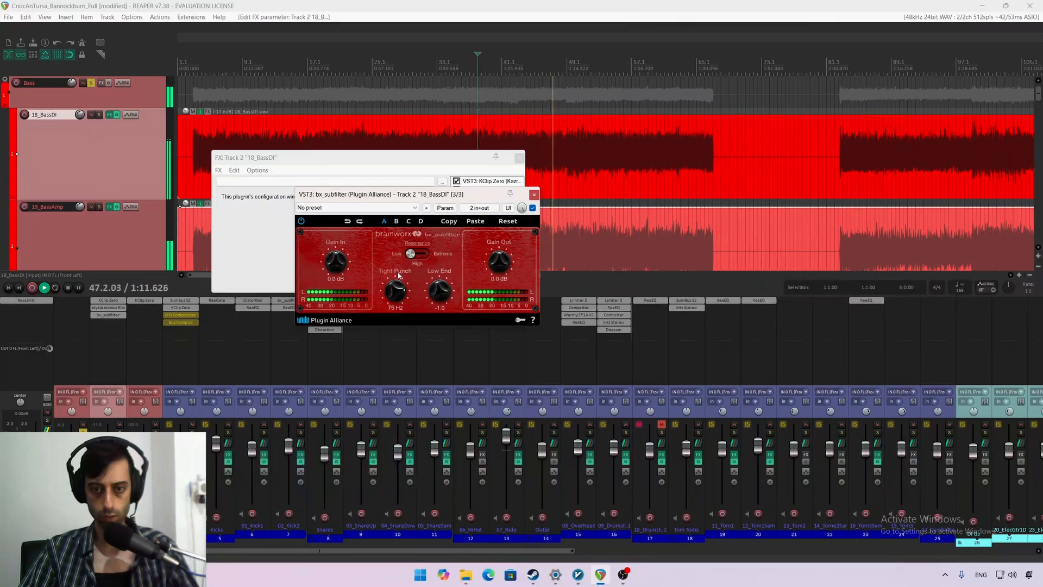
{"action": "key", "text": "space"}
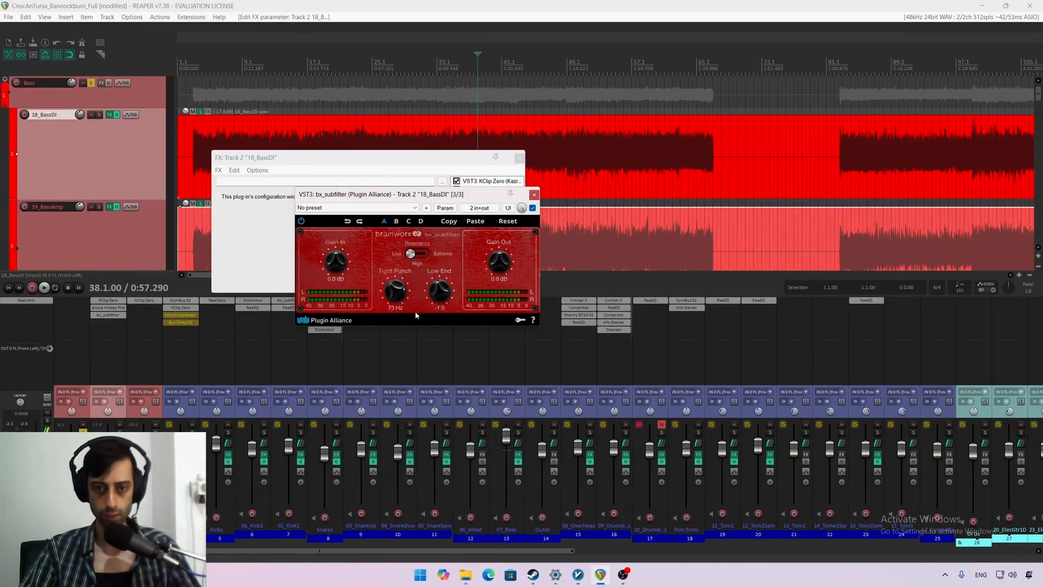
{"action": "key", "text": "space"}
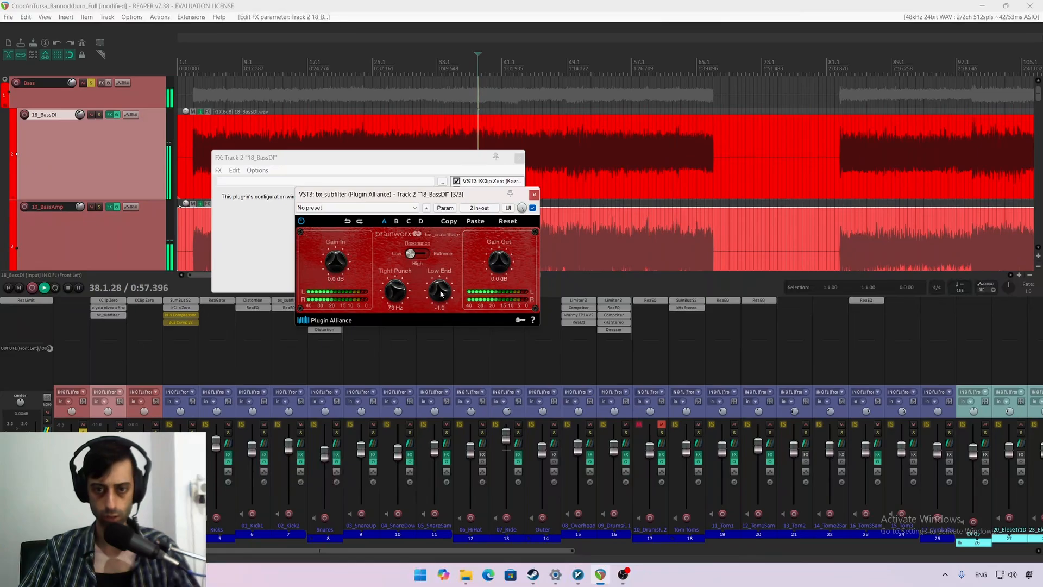
{"action": "left_click_drag", "start_coordinate": [439, 293], "coordinate": [438, 322]}
{"action": "left_click_drag", "start_coordinate": [444, 277], "coordinate": [439, 288]}
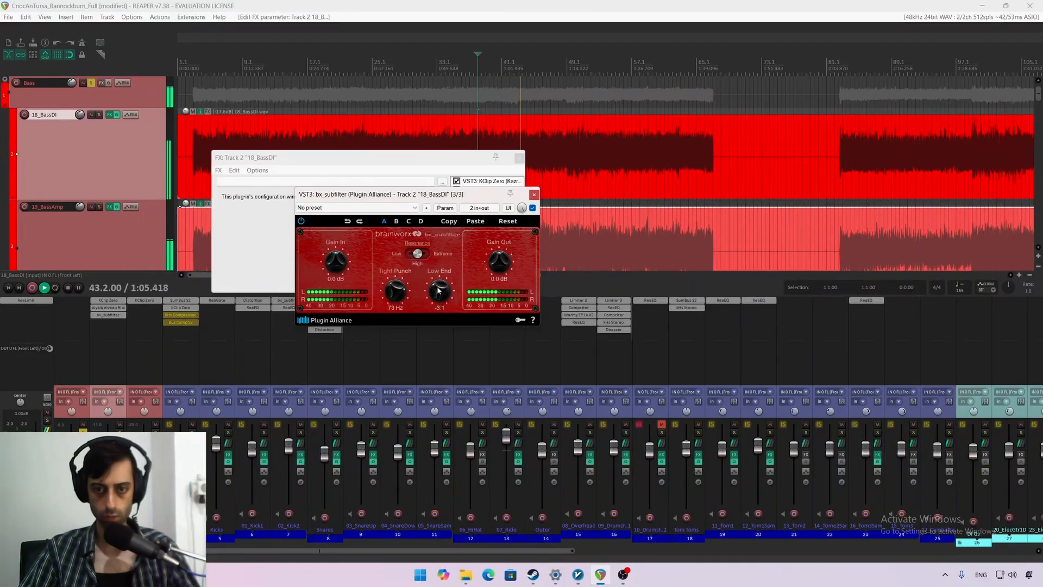
Step: Compare the bypassed and active bx_subfilter, and adjust Tight Punch to 74 Hz and Low End to -2.3
{"action": "left_click", "coordinate": [532, 209]}
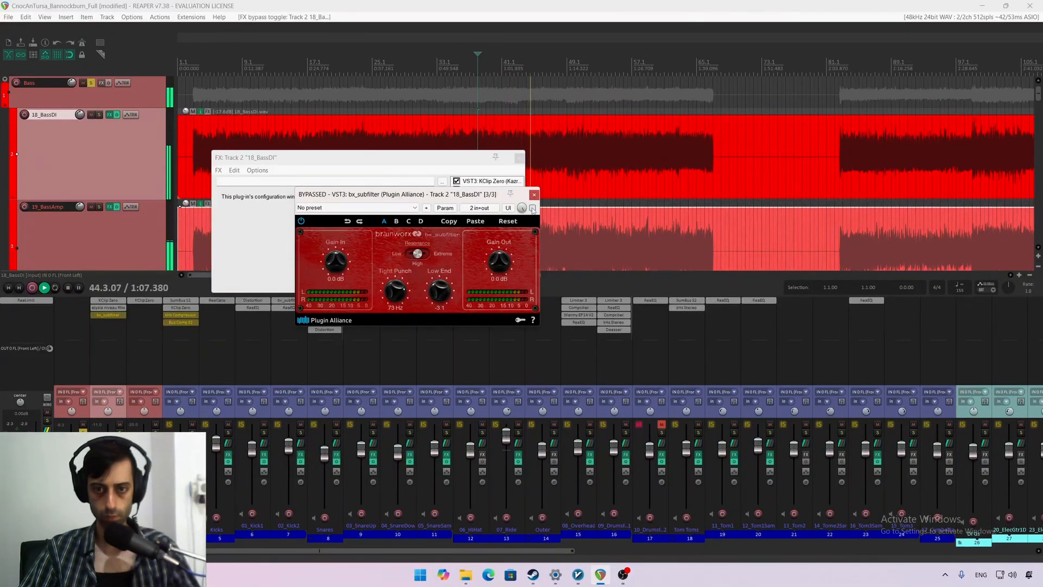
{"action": "left_click", "coordinate": [533, 208]}
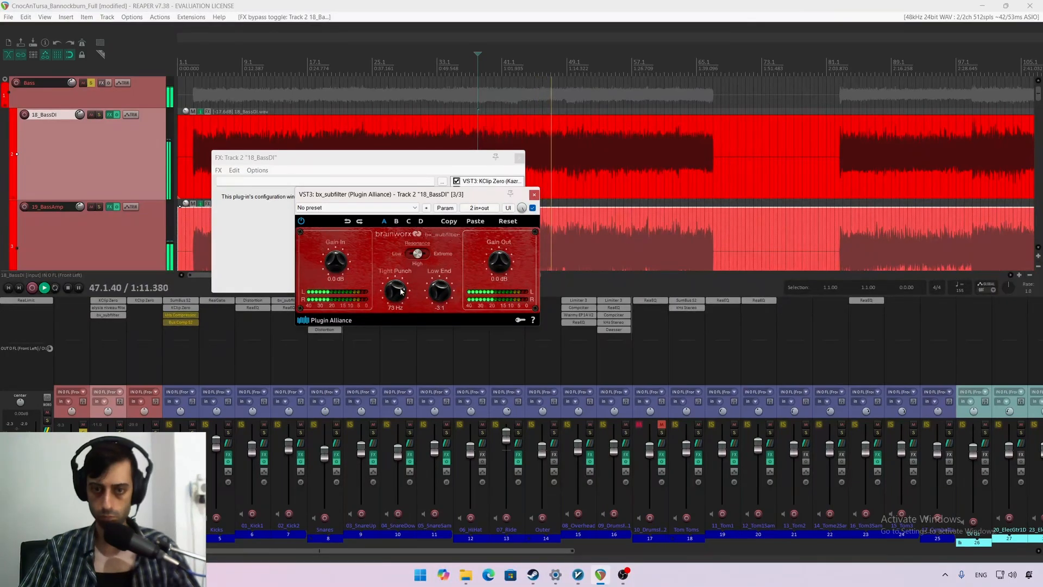
{"action": "left_click_drag", "start_coordinate": [397, 290], "coordinate": [399, 289]}
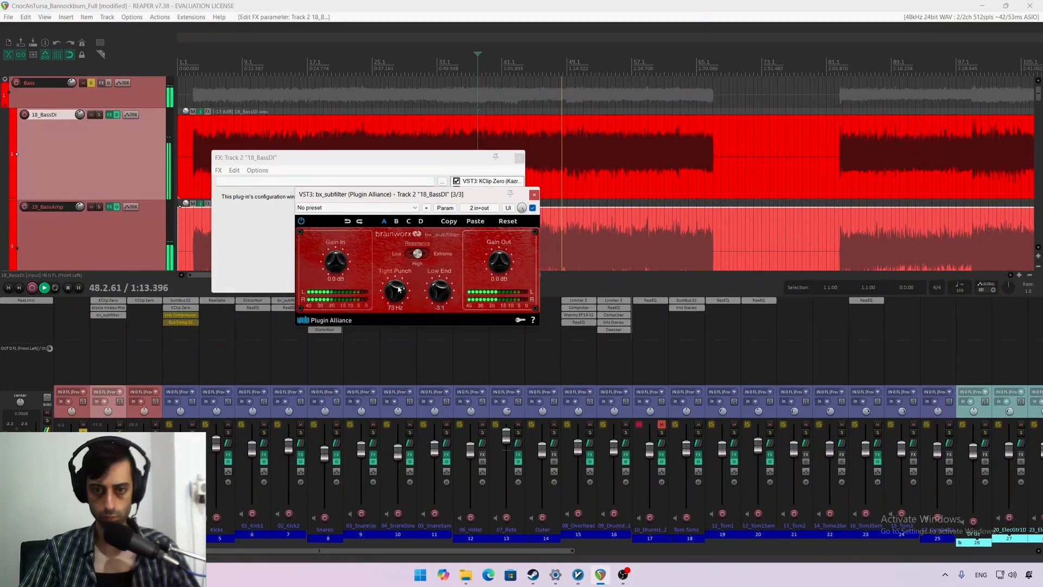
{"action": "left_click_drag", "start_coordinate": [442, 293], "coordinate": [444, 291]}
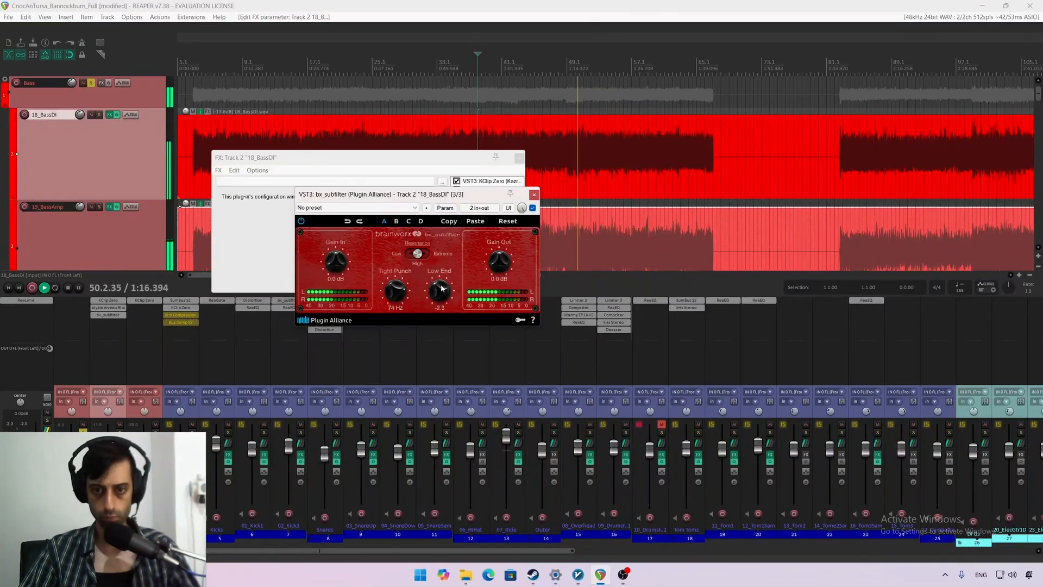
Step: Close 18_BassDI's plugin windows, mute 19_BassAmp and play the DI track alone from measure 38
{"action": "left_click", "coordinate": [535, 195]}
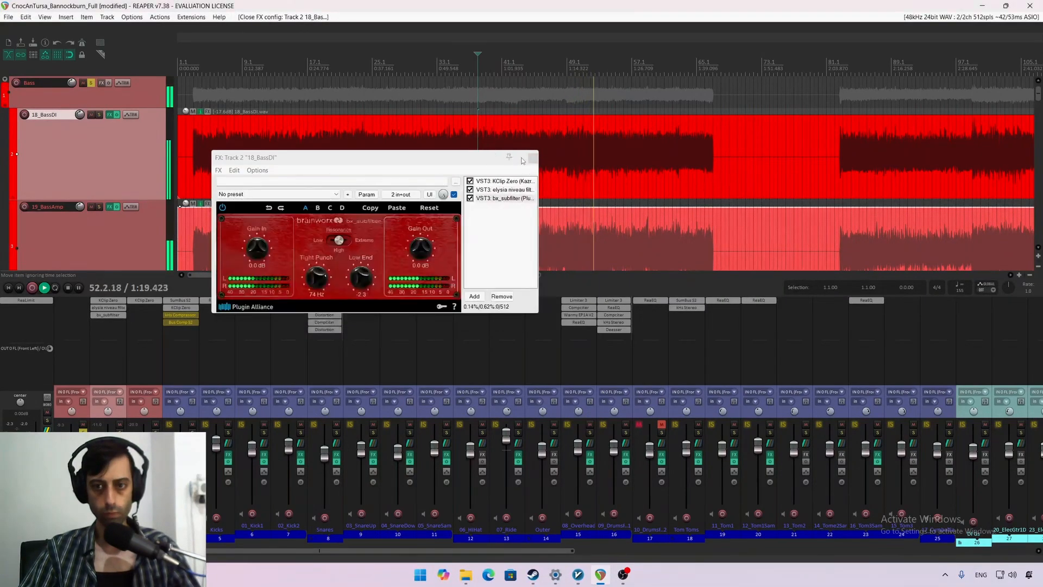
{"action": "left_click", "coordinate": [536, 162]}
{"action": "key", "text": "space"}
{"action": "left_click", "coordinate": [119, 235]}
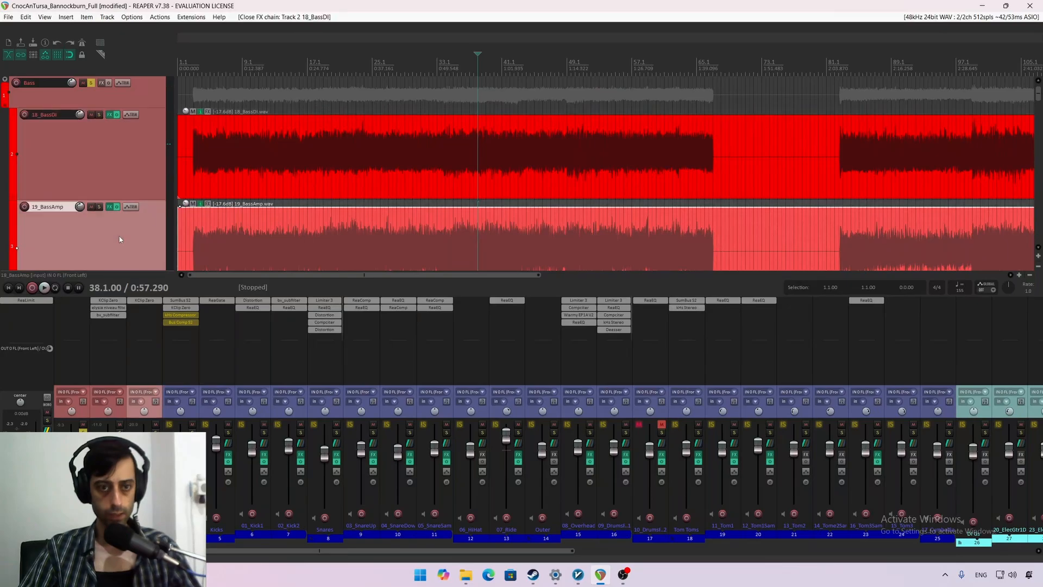
{"action": "left_click", "coordinate": [91, 207]}
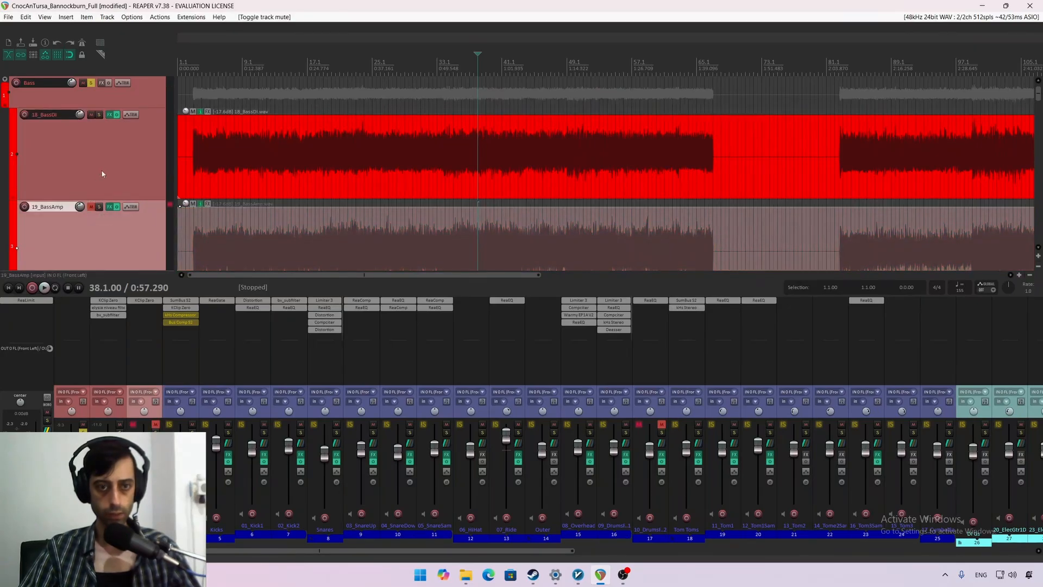
{"action": "left_click", "coordinate": [102, 173]}
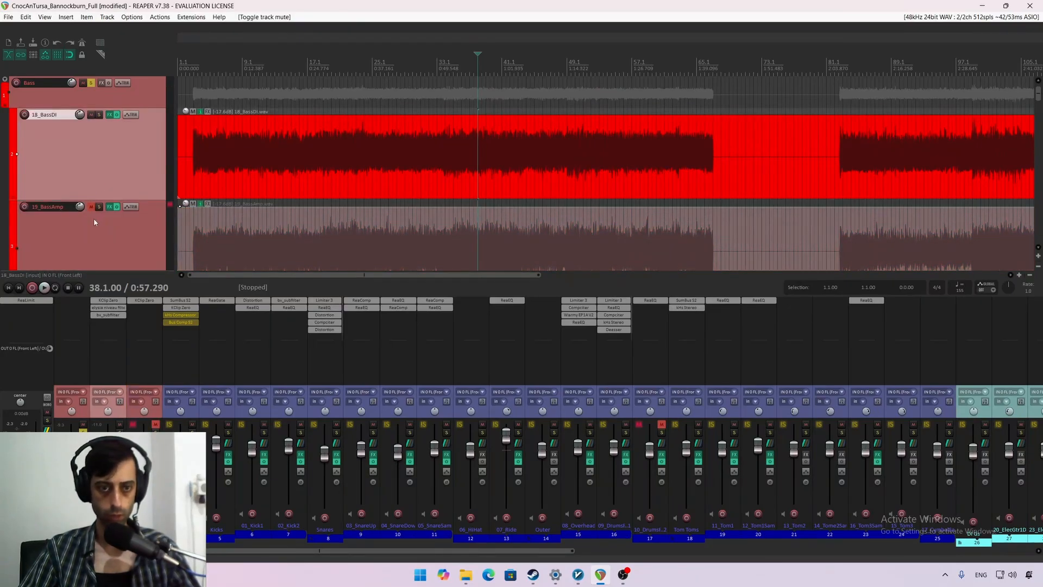
{"action": "left_click", "coordinate": [94, 220]}
{"action": "left_click", "coordinate": [101, 159]}
{"action": "key", "text": "space"}
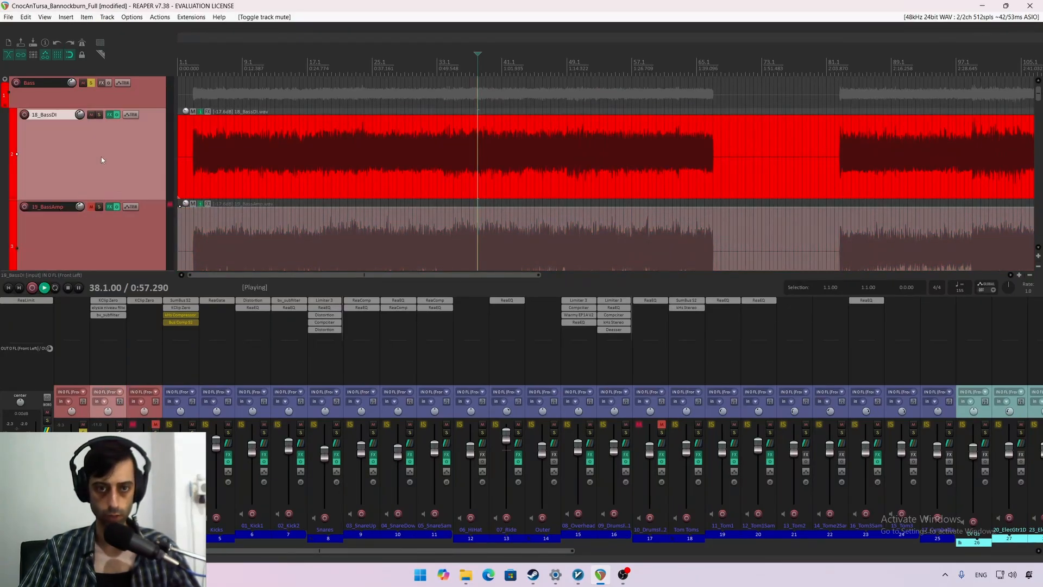
Step: Reopen 18_BassDI's effects chain and compare bx_subfilter bypassed and active while replaying from measure 38
{"action": "left_click", "coordinate": [110, 115]}
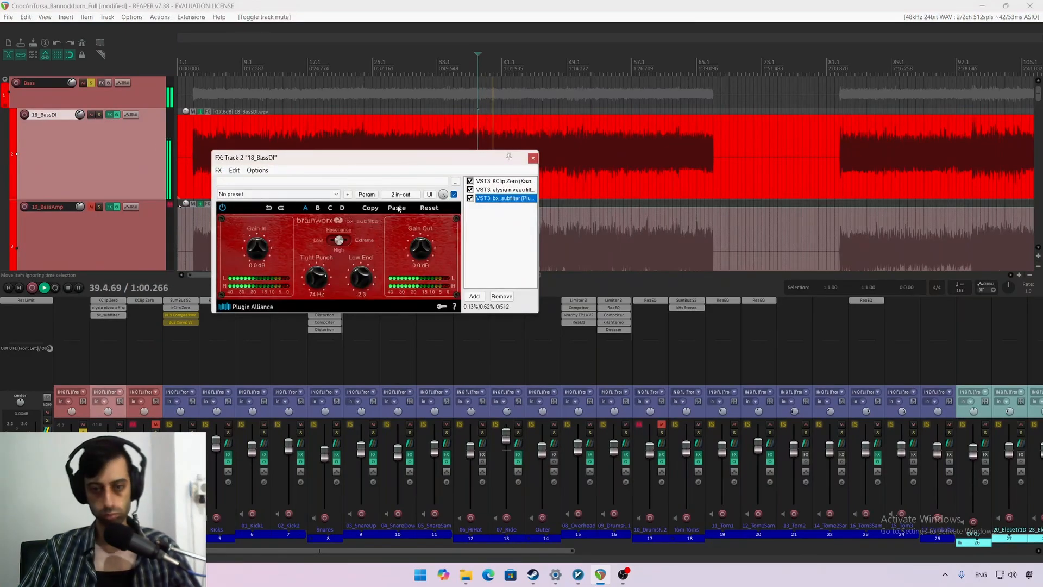
{"action": "key", "text": "space"}
{"action": "key", "text": "space"}
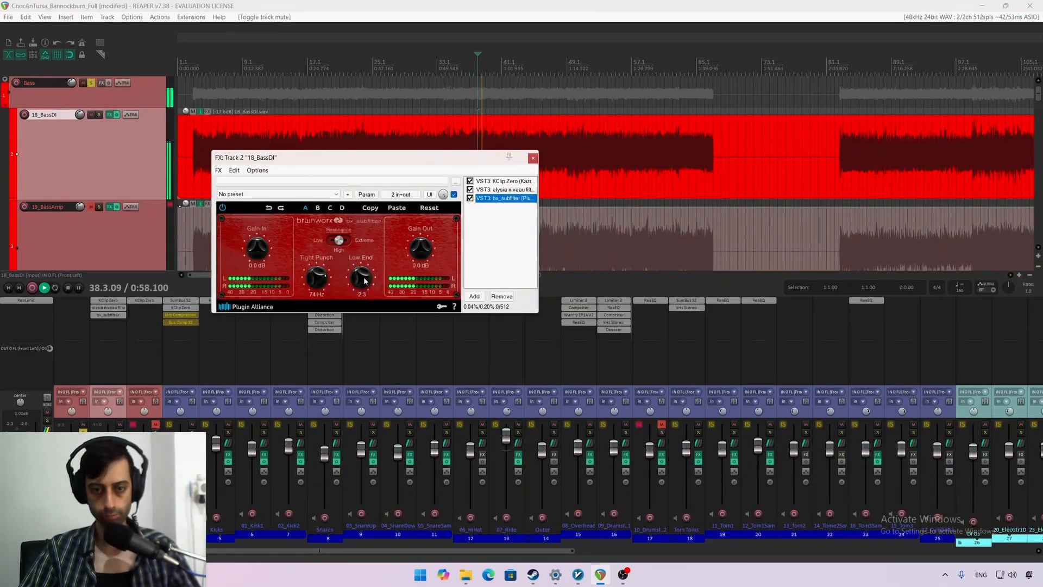
{"action": "left_click", "coordinate": [455, 195]}
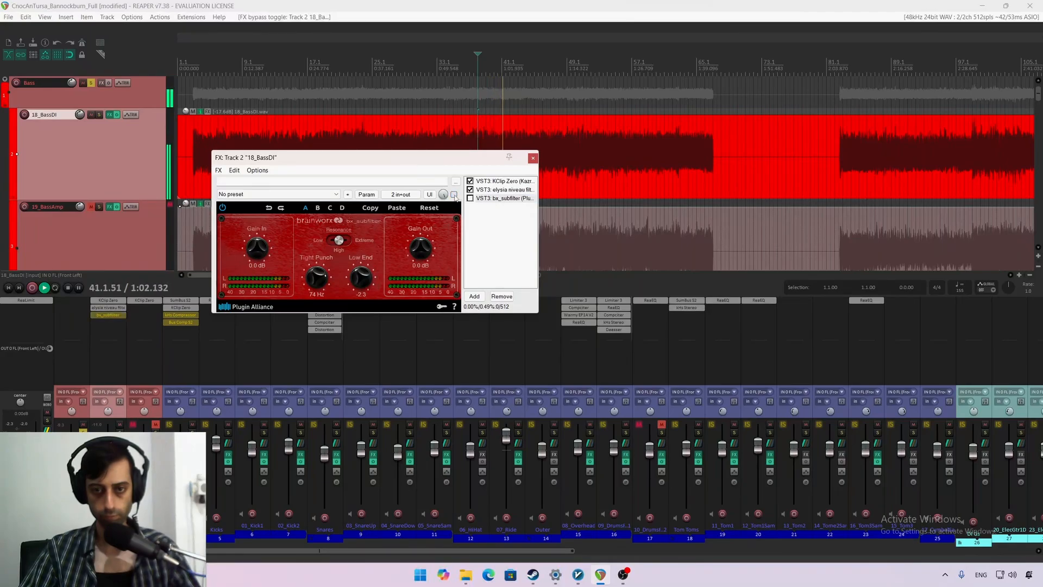
{"action": "left_click", "coordinate": [455, 195]}
Step: Set bx_subfilter's Tight Punch to 73 Hz and Low End to -3.6, compare Low and High resonance, and settle on Low
{"action": "mouse_move", "coordinate": [356, 277]}
{"action": "left_mouse_down"}
{"action": "mouse_move", "coordinate": [356, 292]}
{"action": "mouse_move", "coordinate": [320, 291]}
{"action": "mouse_move", "coordinate": [363, 272]}
{"action": "left_mouse_up"}
{"action": "left_click", "coordinate": [331, 241]}
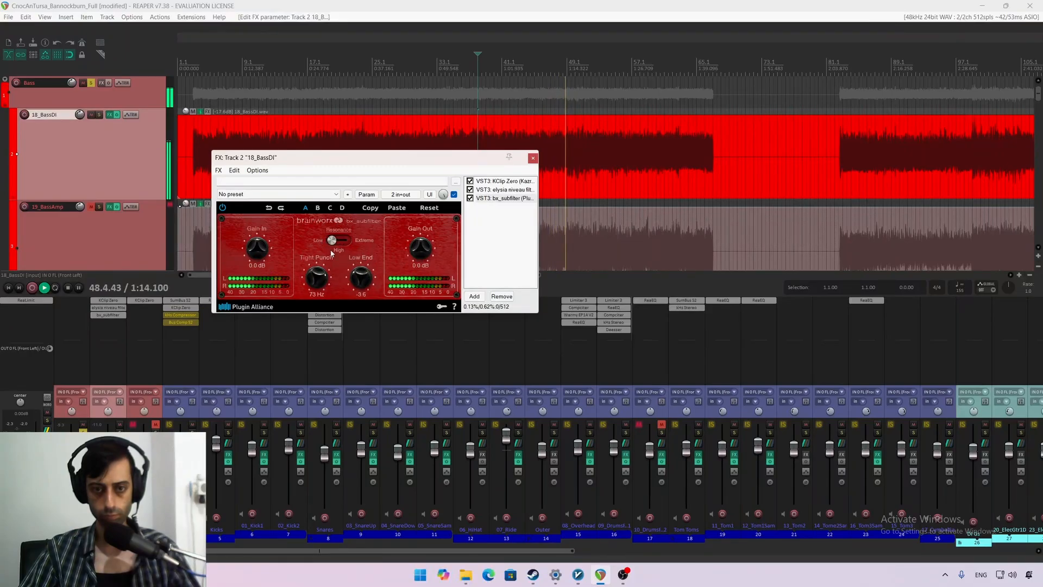
{"action": "left_click", "coordinate": [338, 241]}
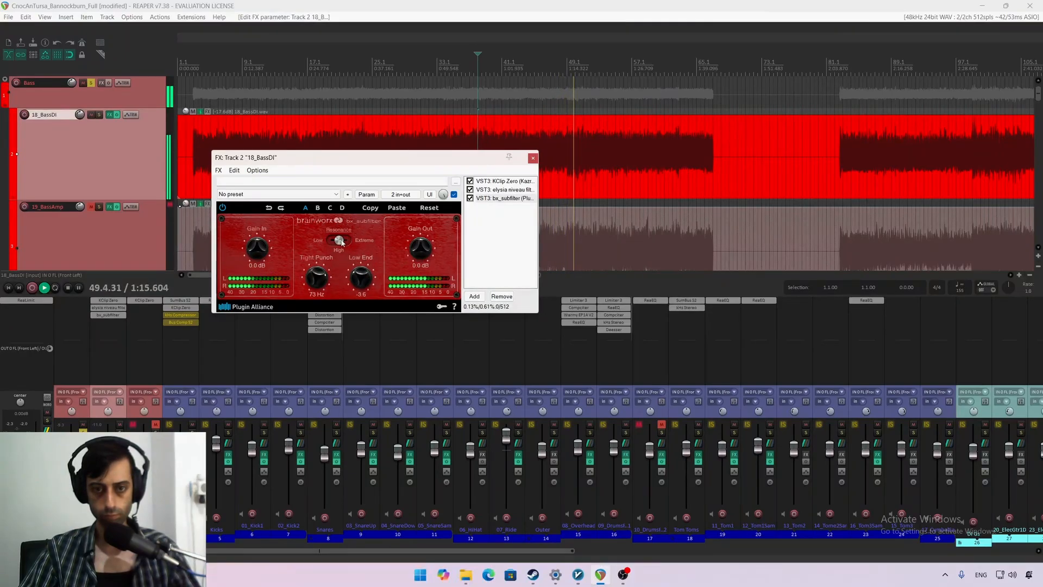
{"action": "left_click", "coordinate": [338, 241]}
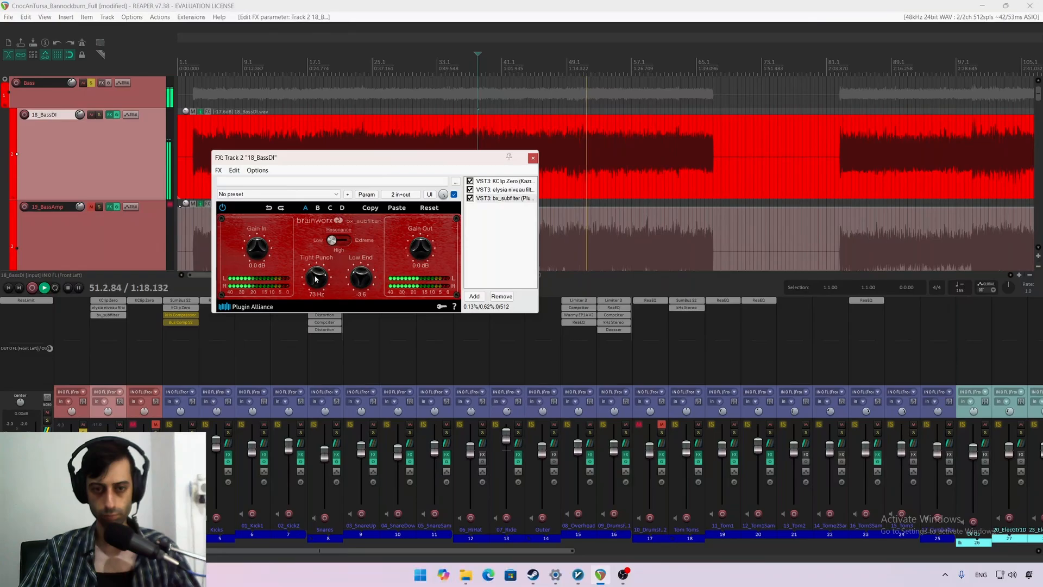
Step: Set bx_subfilter's Tight Punch to 44 Hz and Low End to -7.6 while listening to the DI track
{"action": "left_click_drag", "start_coordinate": [315, 278], "coordinate": [309, 329]}
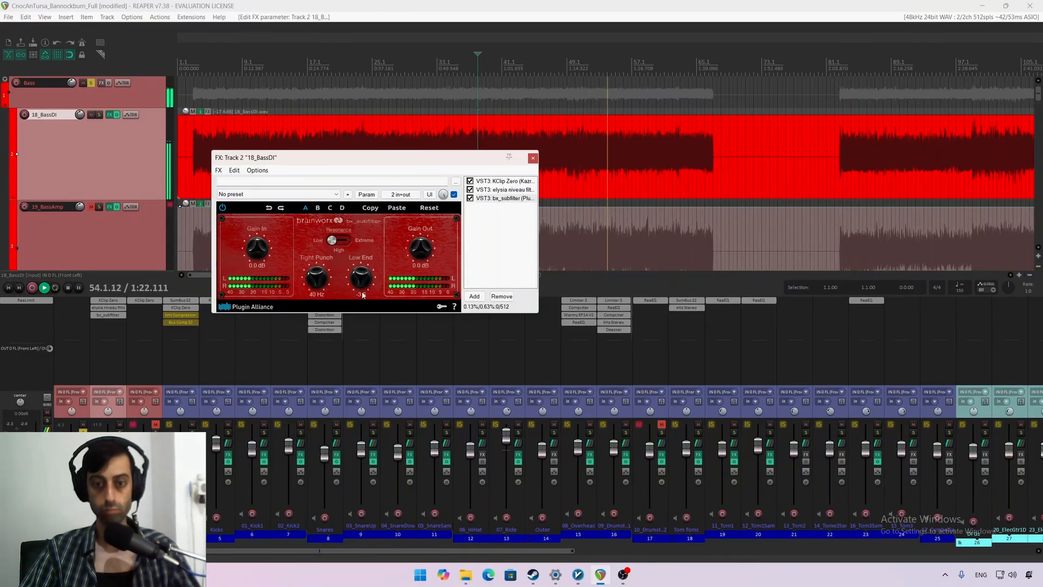
{"action": "left_click_drag", "start_coordinate": [363, 296], "coordinate": [319, 275]}
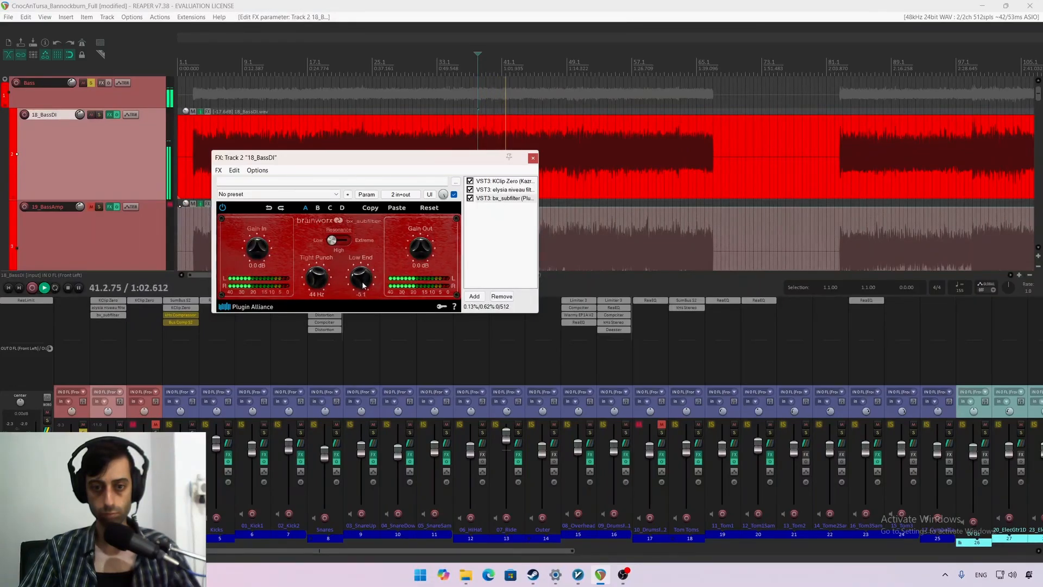
{"action": "key", "text": "space"}
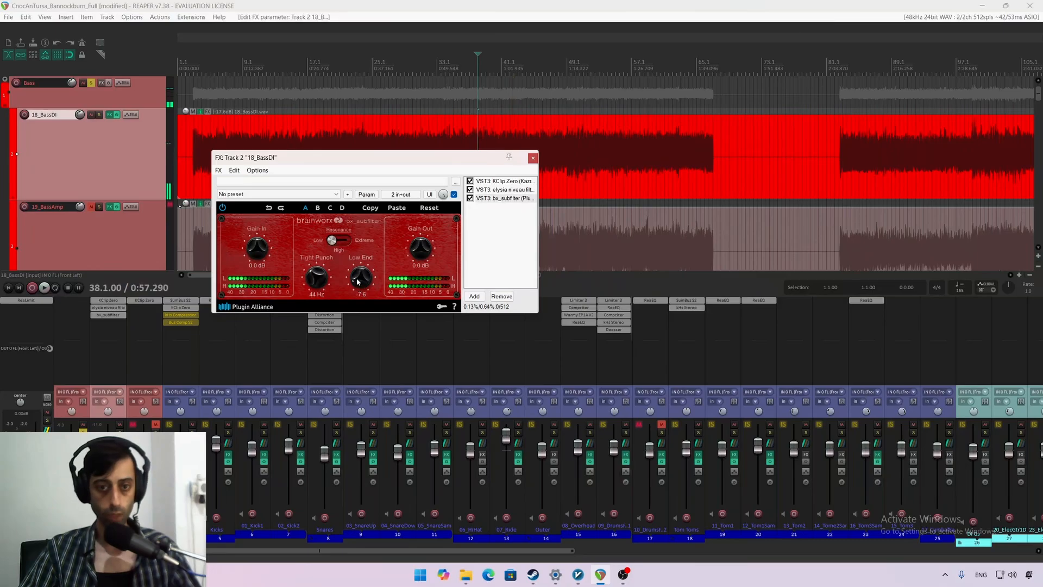
Step: Compare the bypassed and active bx_subfilter from measure 38, leave it enabled and stop playback
{"action": "left_click", "coordinate": [454, 195]}
{"action": "key", "text": "space"}
{"action": "left_click", "coordinate": [455, 195]}
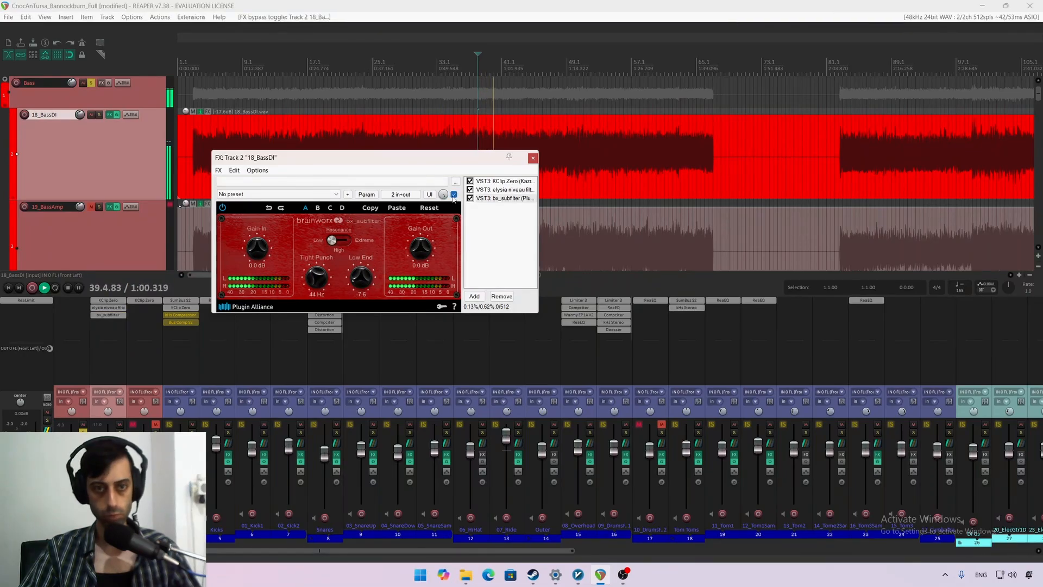
{"action": "key", "text": "space"}
Step: Unmute 19_BassAmp without leaving it soloed, play both bass tracks together, and close 18_BassDI's effects chain
{"action": "left_click", "coordinate": [94, 220]}
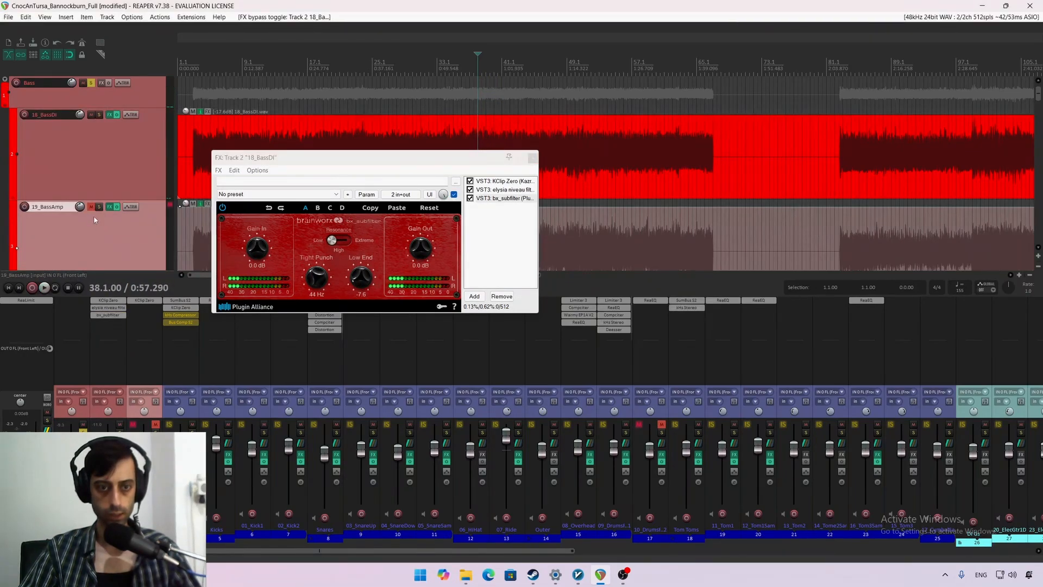
{"action": "left_click", "coordinate": [99, 207]}
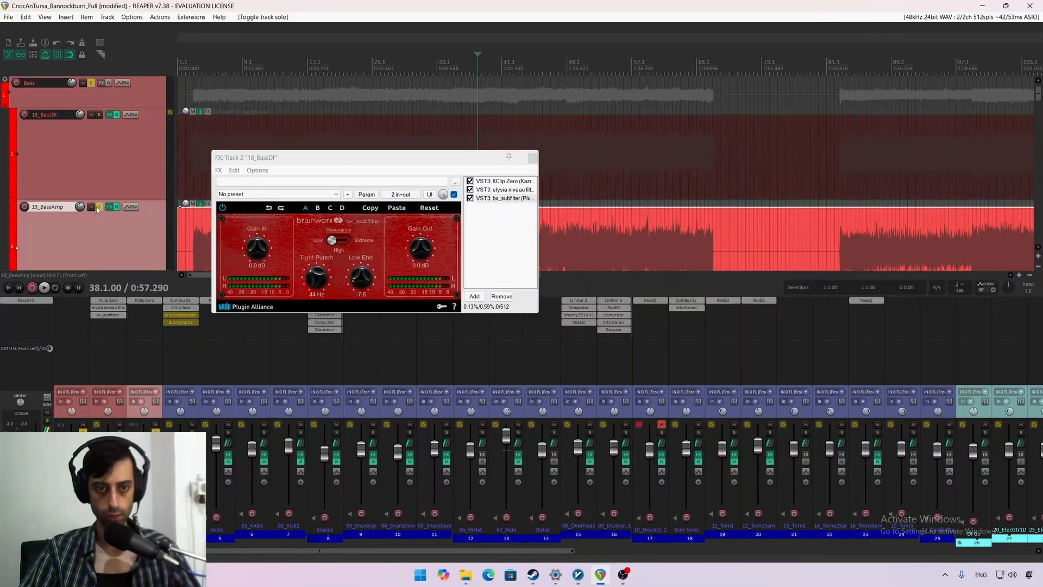
{"action": "key", "text": "space"}
{"action": "left_click", "coordinate": [98, 207]}
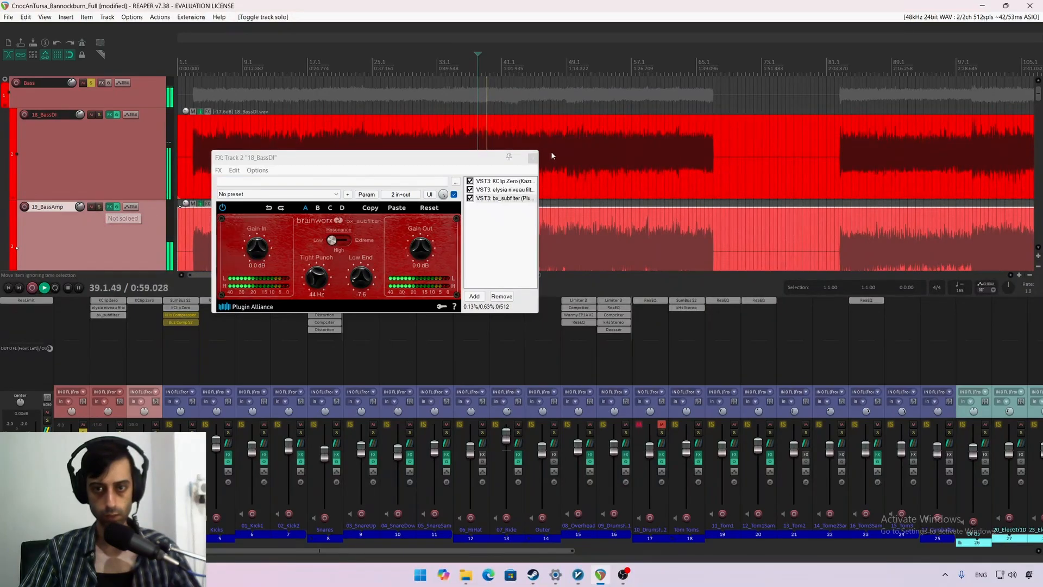
{"action": "left_click", "coordinate": [534, 157]}
{"action": "key", "text": "space"}
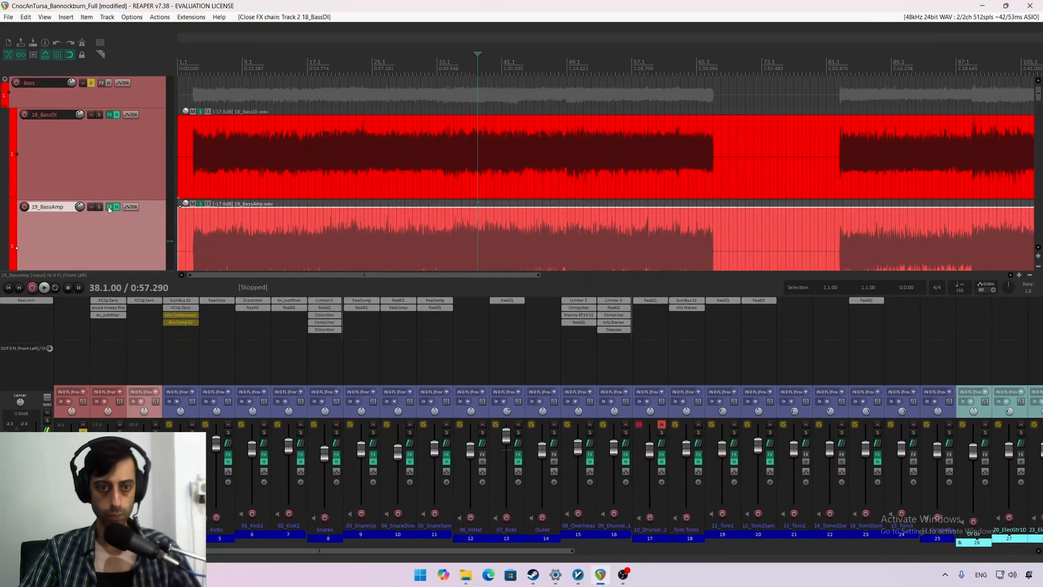
Step: Add Plugin Alliance's bx_cleansweep V2 after KClip Zero in 19_BassAmp's effects chain
{"action": "left_click", "coordinate": [109, 207]}
{"action": "right_click", "coordinate": [505, 149]}
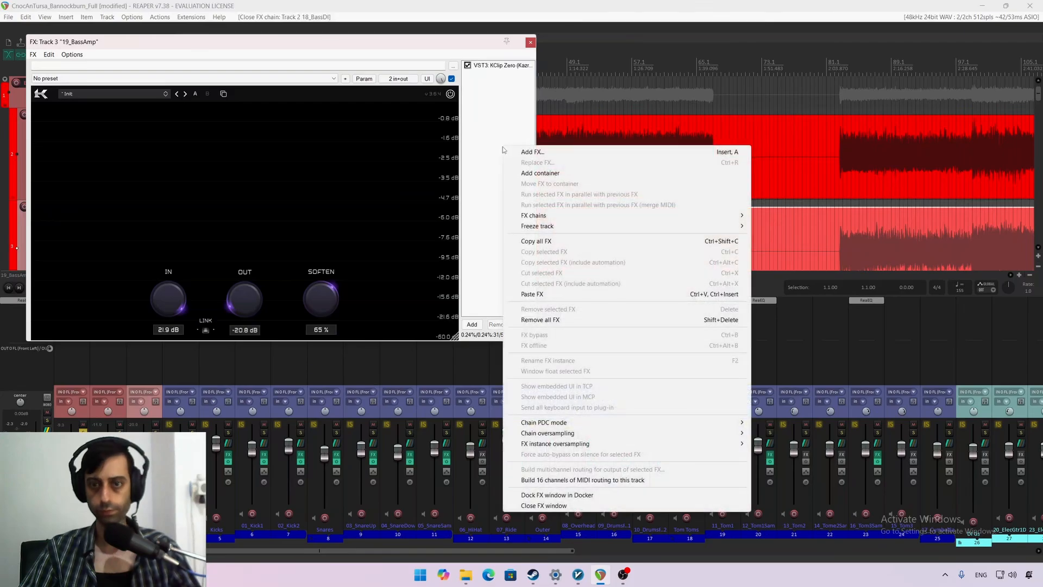
{"action": "left_click", "coordinate": [523, 152]}
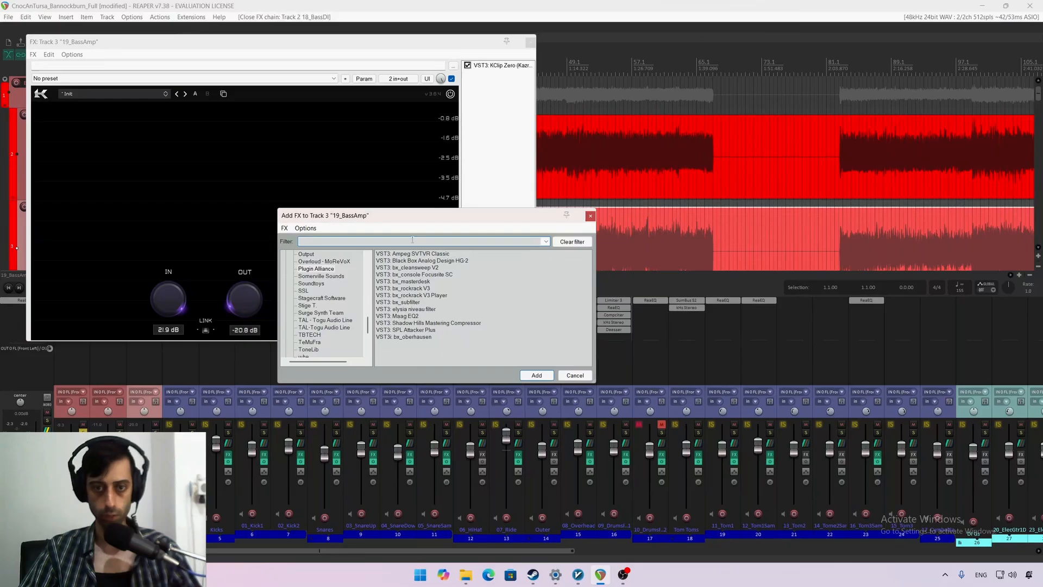
{"action": "double_click", "coordinate": [424, 268]}
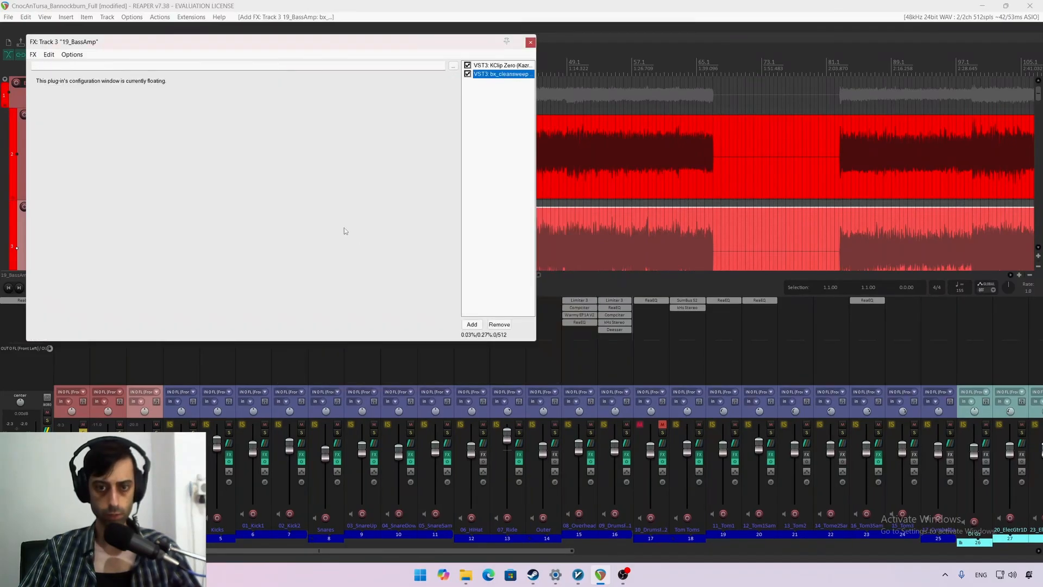
{"action": "left_click", "coordinate": [502, 66]}
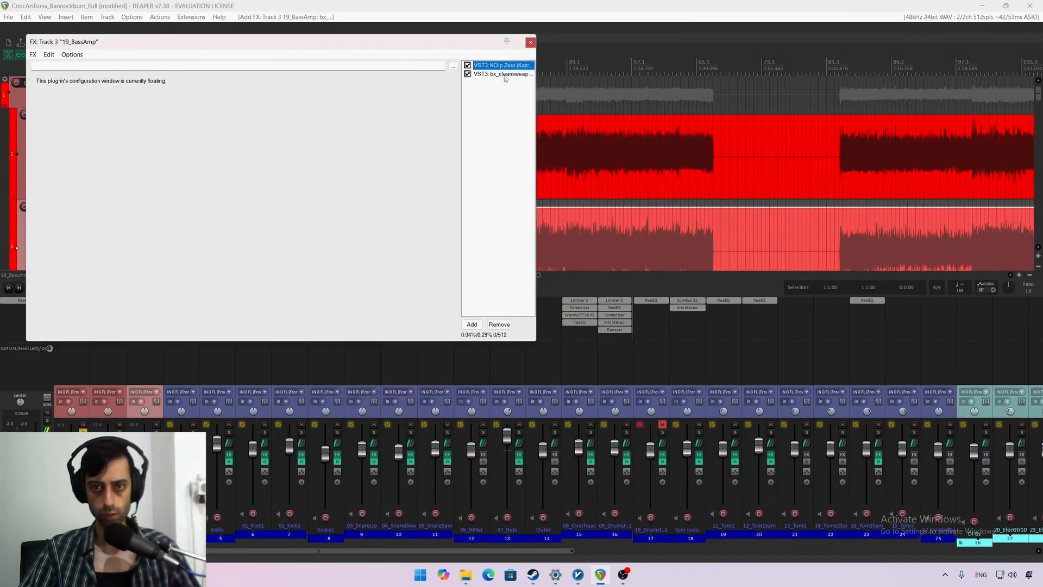
Step: Raise bx_cleansweep V2's high-pass to 315 Hz on 19_BassAmp with its low-pass disabled, auditioning both bass tracks from measure 38
{"action": "left_click", "coordinate": [504, 74]}
{"action": "left_click_drag", "start_coordinate": [456, 42], "coordinate": [602, 181]}
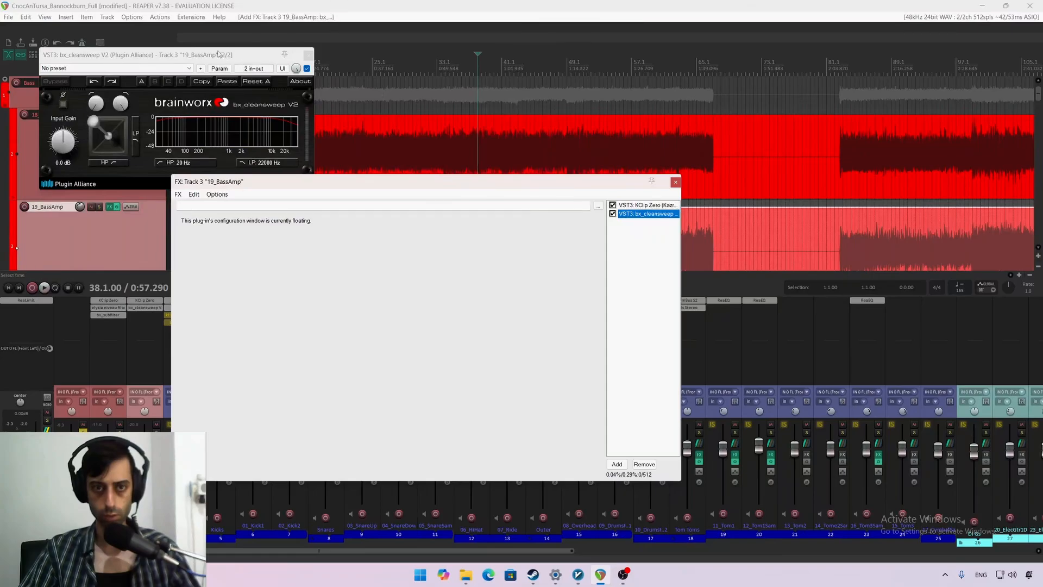
{"action": "left_click_drag", "start_coordinate": [219, 54], "coordinate": [484, 226]}
{"action": "key", "text": "space"}
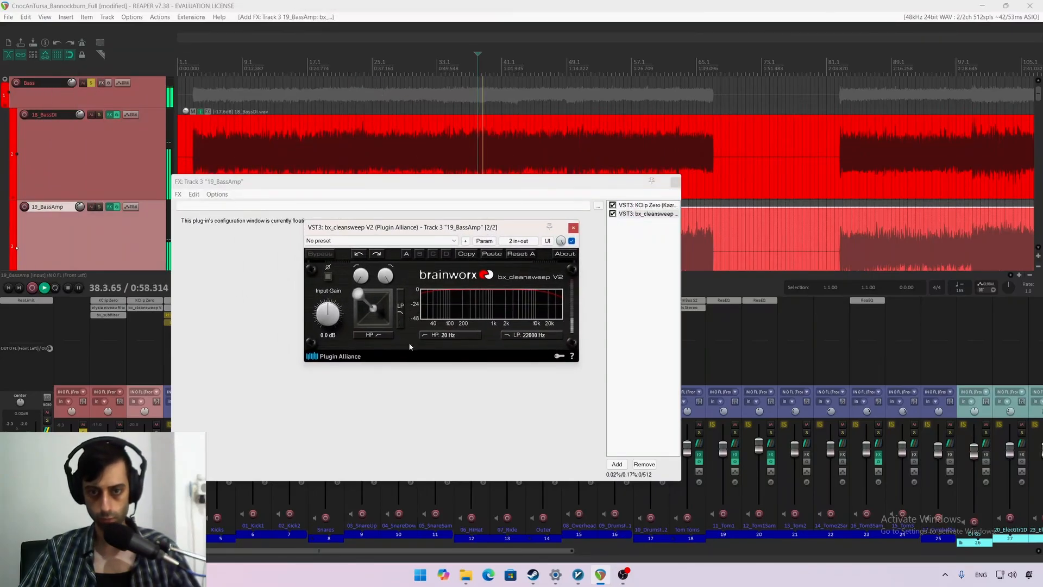
{"action": "left_click", "coordinate": [380, 335]}
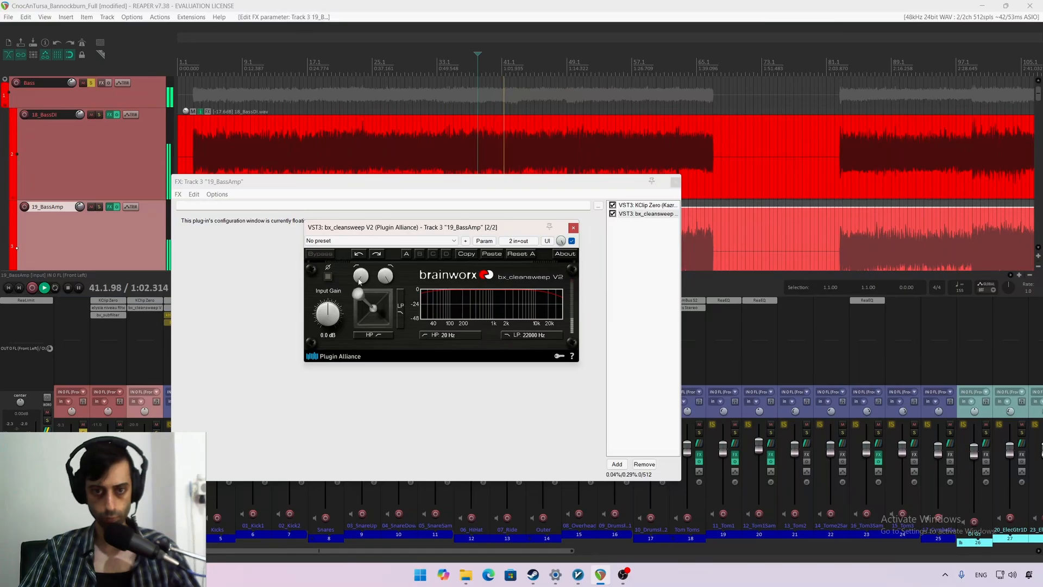
{"action": "key", "text": "space"}
{"action": "left_click_drag", "start_coordinate": [363, 283], "coordinate": [366, 265]}
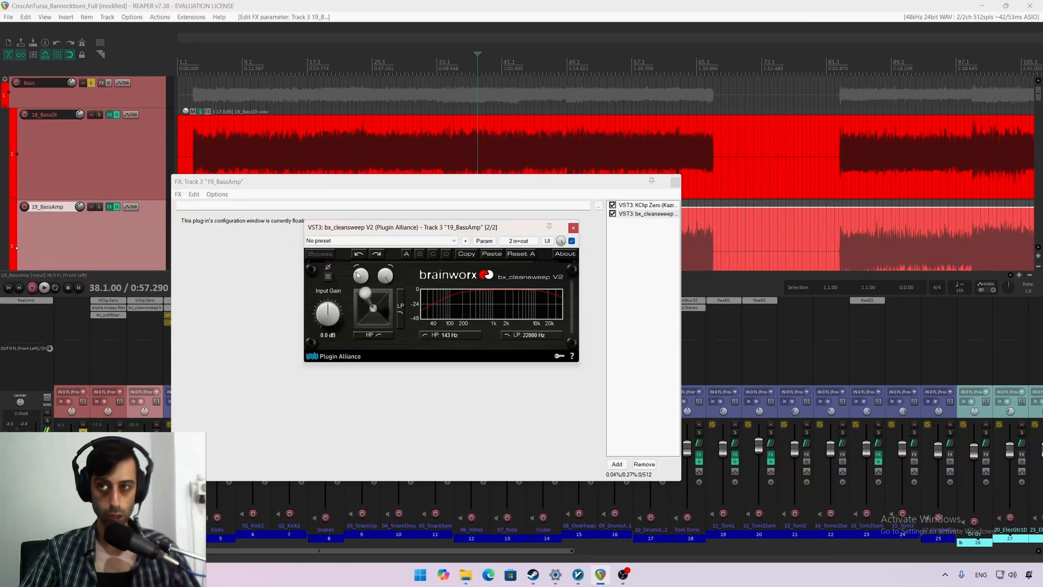
{"action": "key", "text": "space"}
{"action": "left_click_drag", "start_coordinate": [361, 280], "coordinate": [364, 269]}
{"action": "key", "text": "space"}
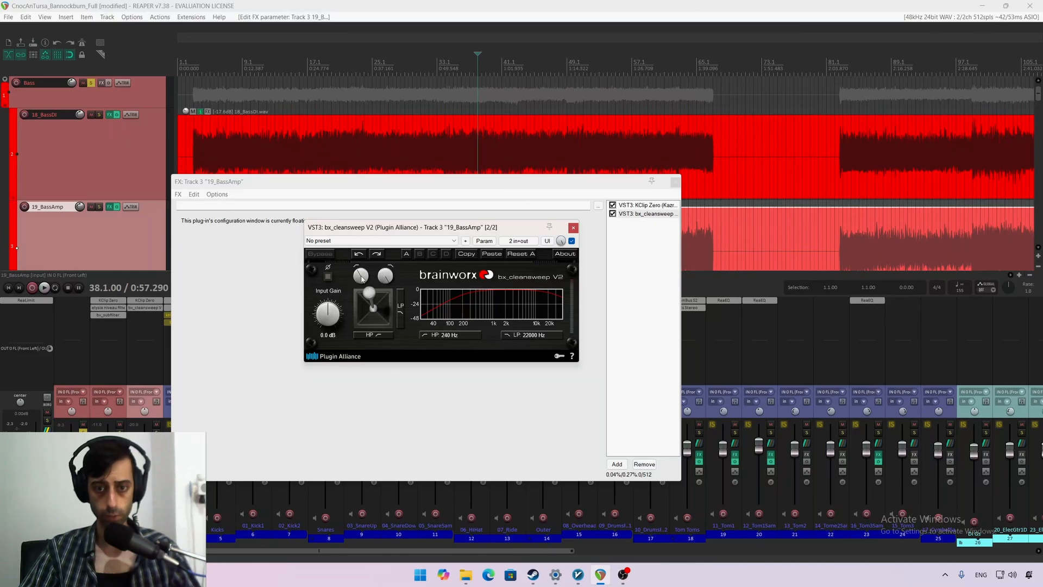
{"action": "key", "text": "space"}
{"action": "left_click_drag", "start_coordinate": [362, 279], "coordinate": [363, 277]}
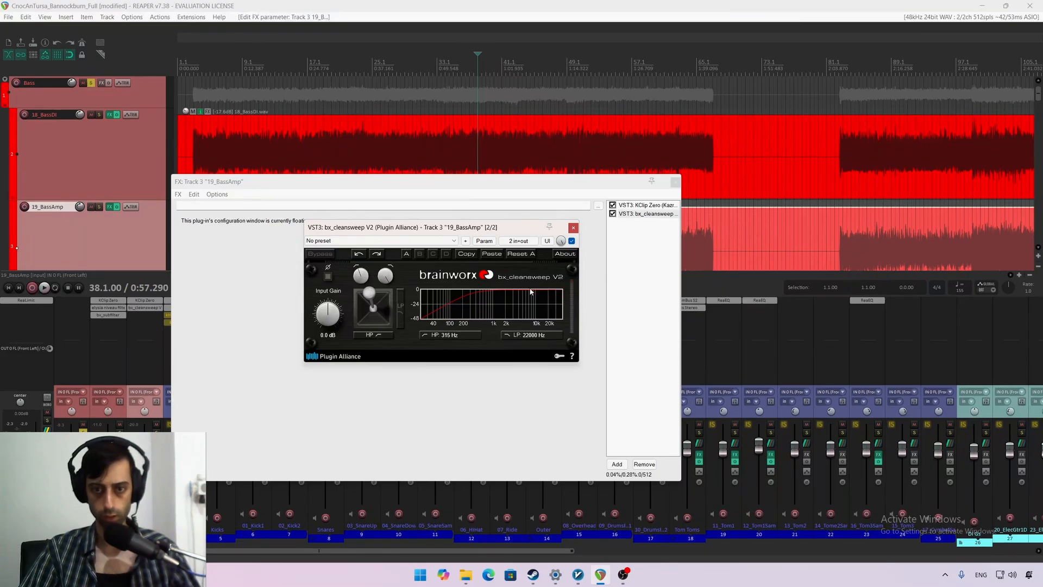
Step: Compare the bypassed and active bx_cleansweep V2 during playback of both bass tracks, leaving it enabled
{"action": "key", "text": "space"}
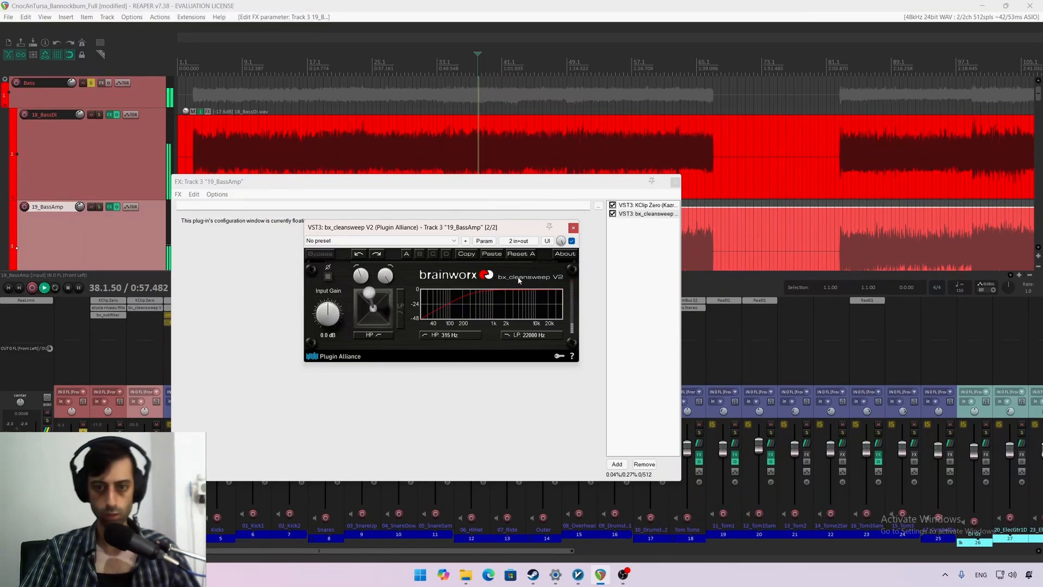
{"action": "left_click", "coordinate": [570, 241]}
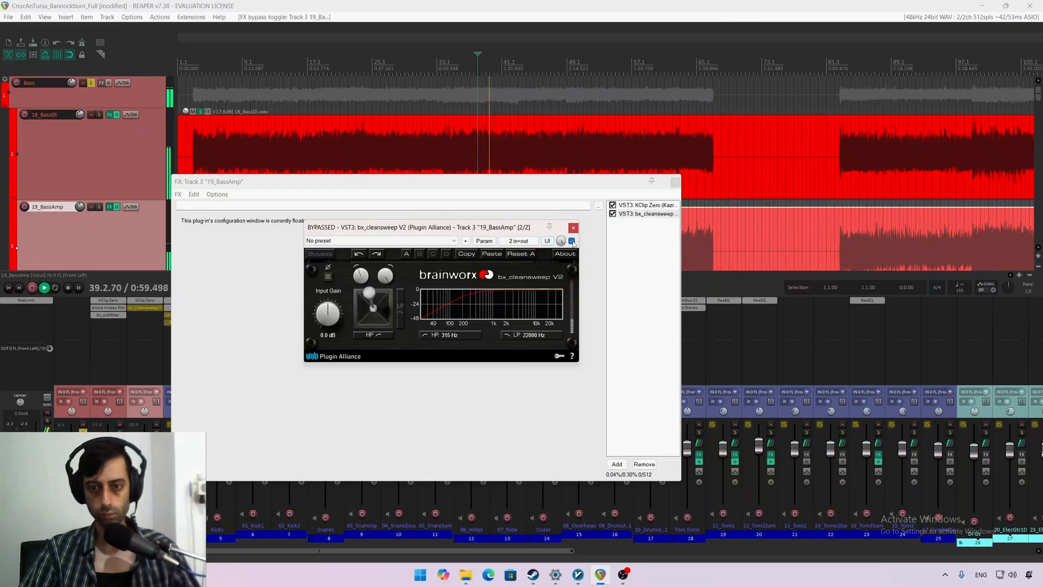
{"action": "left_click", "coordinate": [571, 241]}
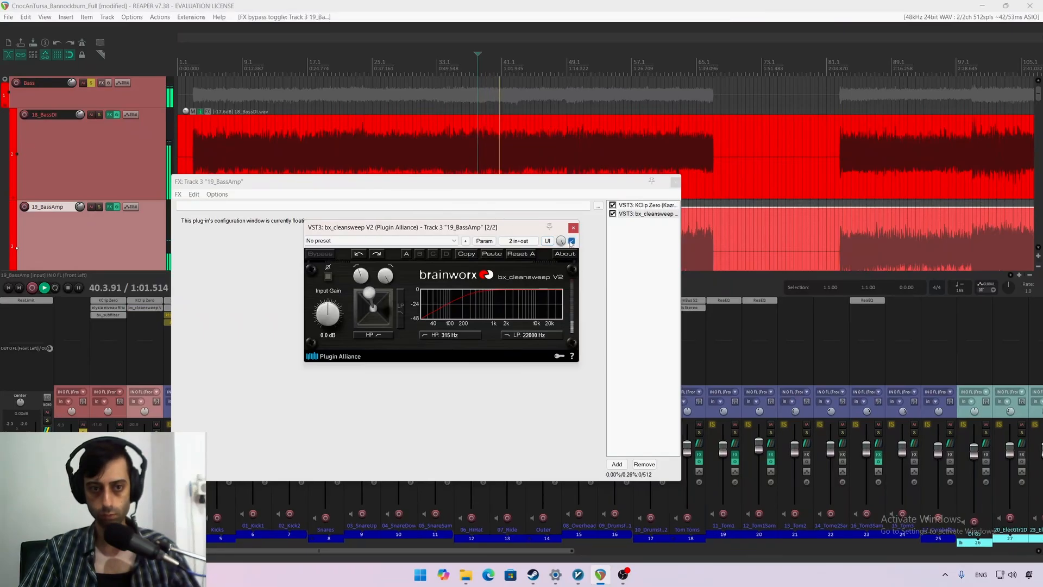
{"action": "left_click", "coordinate": [99, 233]}
Step: Compare the bass with 19_BassAmp muted and unmuted, close its effects windows and save the project
{"action": "left_click", "coordinate": [675, 181]}
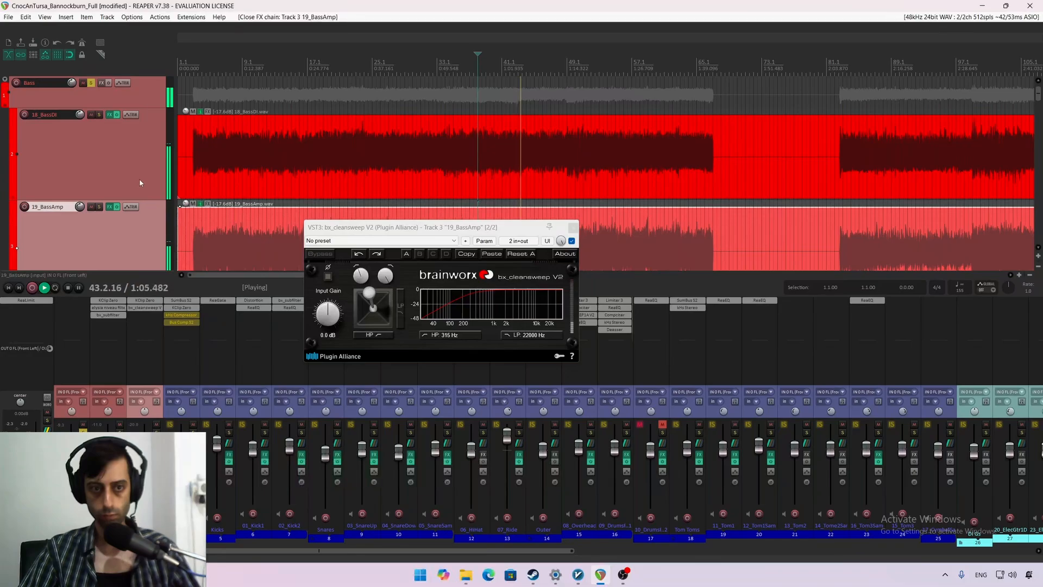
{"action": "left_click", "coordinate": [91, 207]}
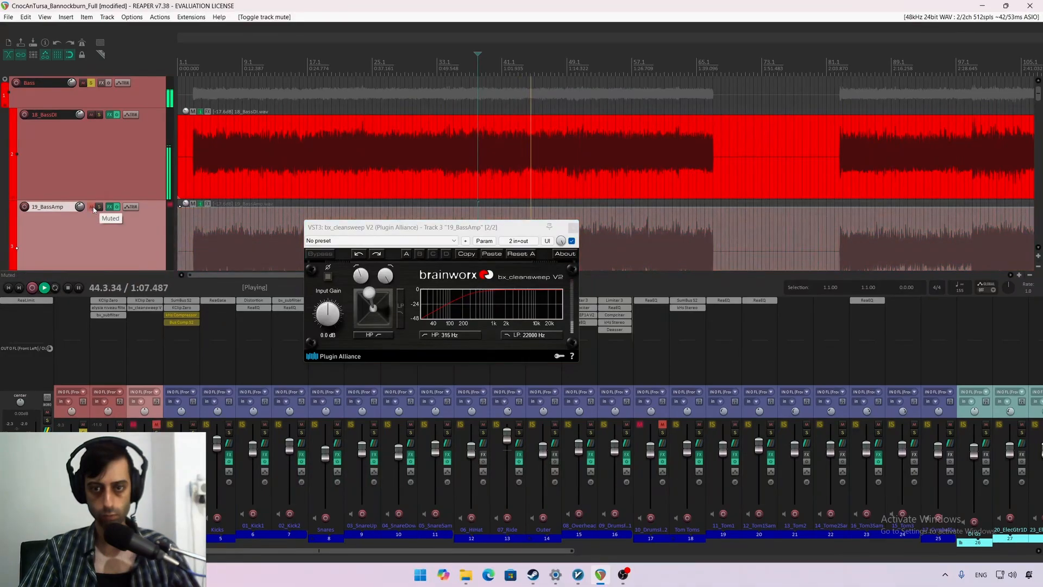
{"action": "left_click", "coordinate": [91, 207]}
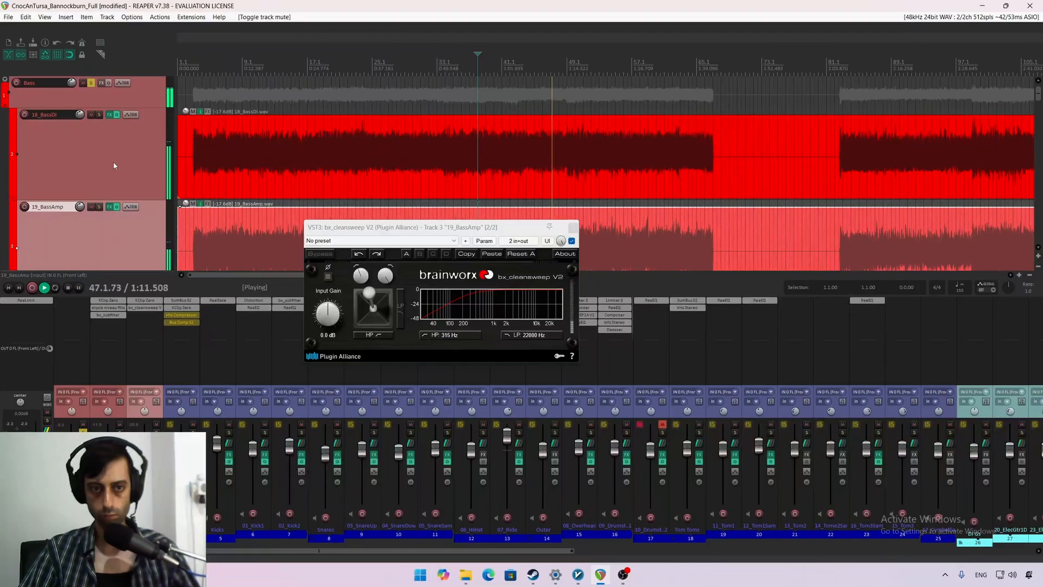
{"action": "key", "text": "space"}
{"action": "left_click", "coordinate": [573, 229]}
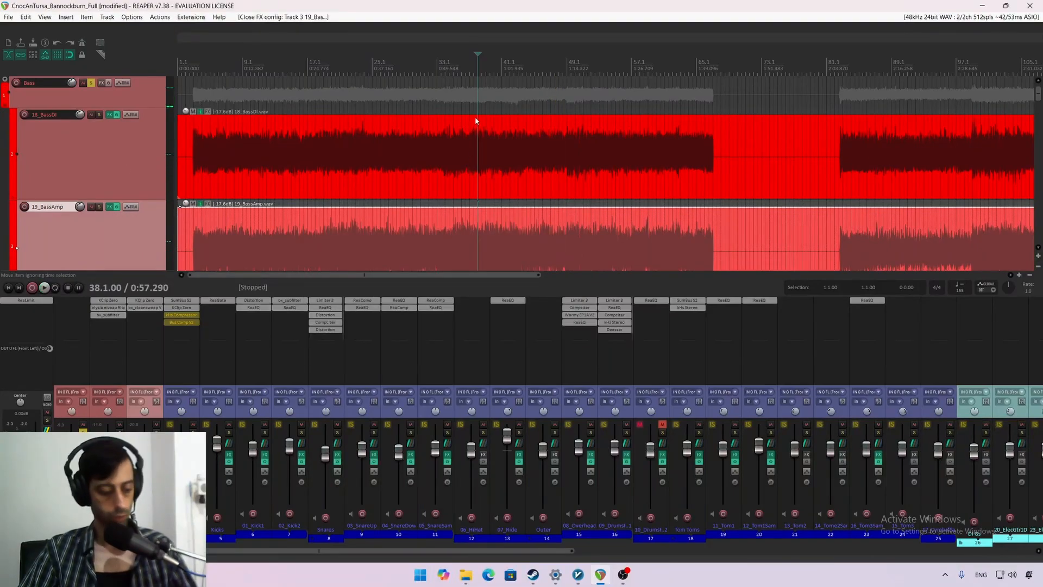
{"action": "key", "text": "ctrl+s"}
Step: Listen to 18_BassDI soloed from measure 38, stop playback and remove its solo
{"action": "left_click", "coordinate": [115, 134]}
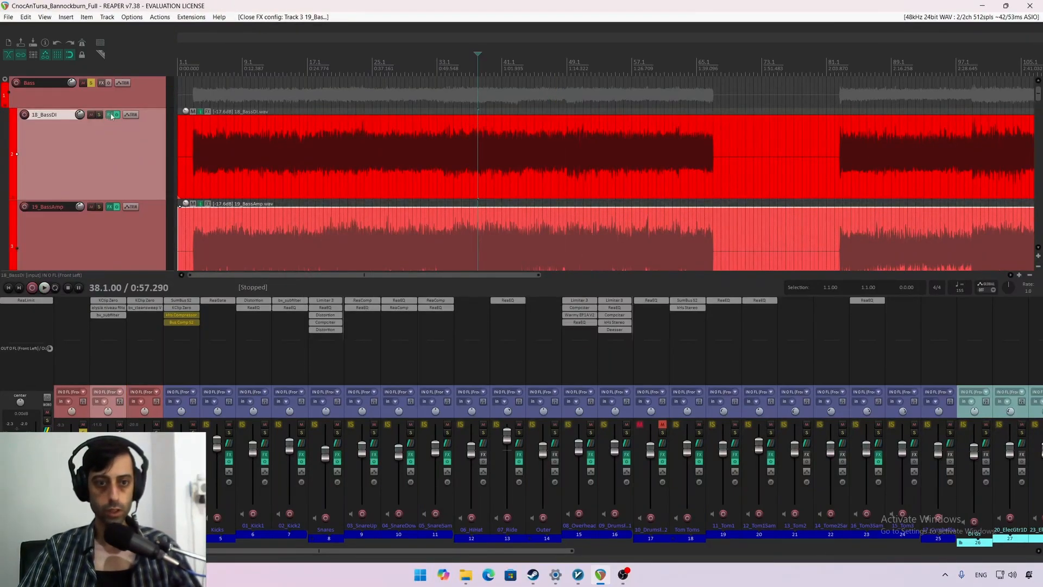
{"action": "left_click", "coordinate": [98, 115]}
{"action": "key", "text": "space"}
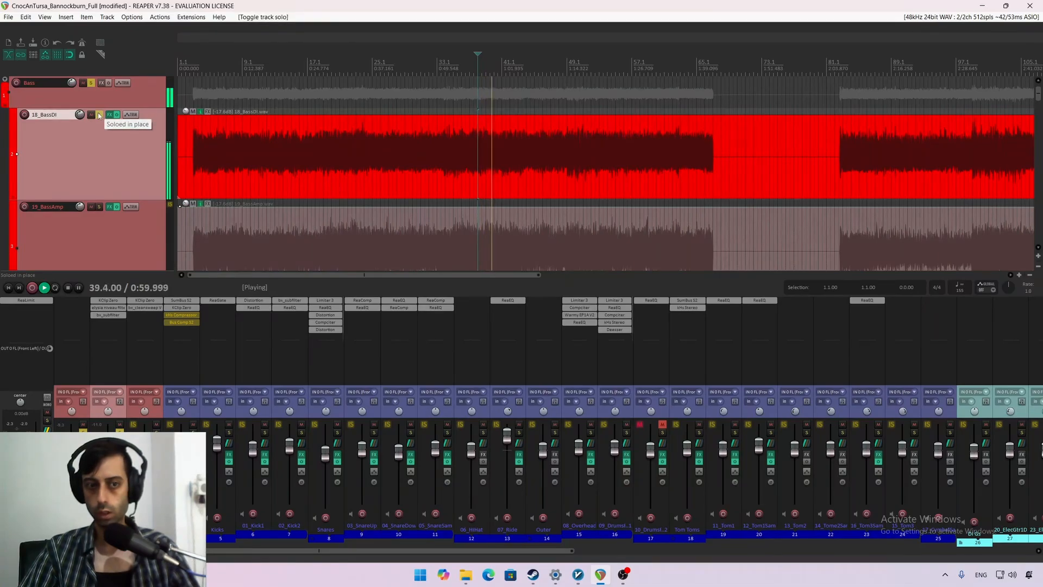
{"action": "key", "text": "space"}
{"action": "left_click", "coordinate": [99, 115]}
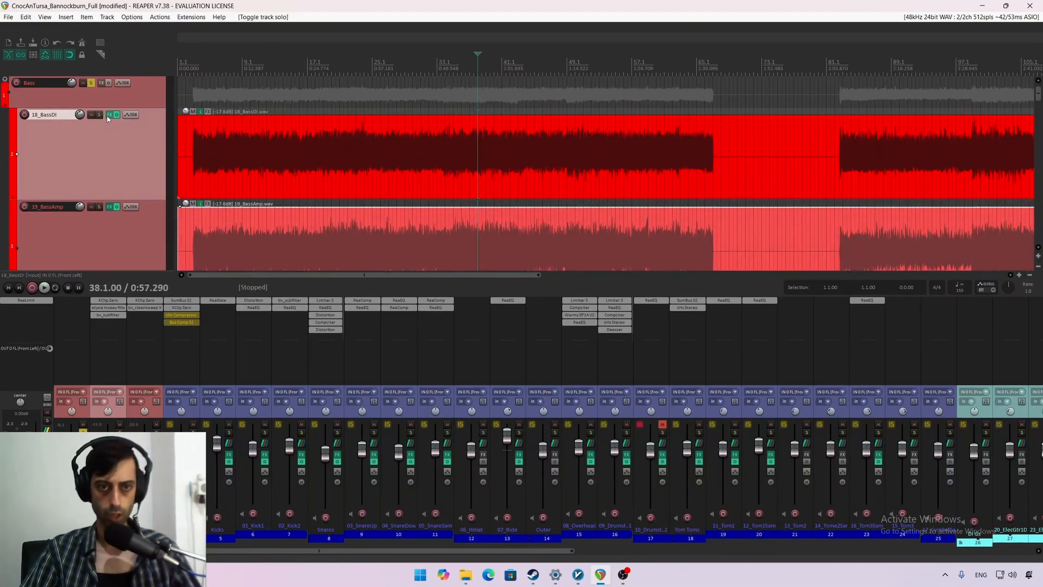
Step: Add ReaEQ after bx_subfilter in 18_BassDI's effects chain and enlarge its floating window
{"action": "left_click", "coordinate": [109, 116]}
{"action": "right_click", "coordinate": [503, 222]}
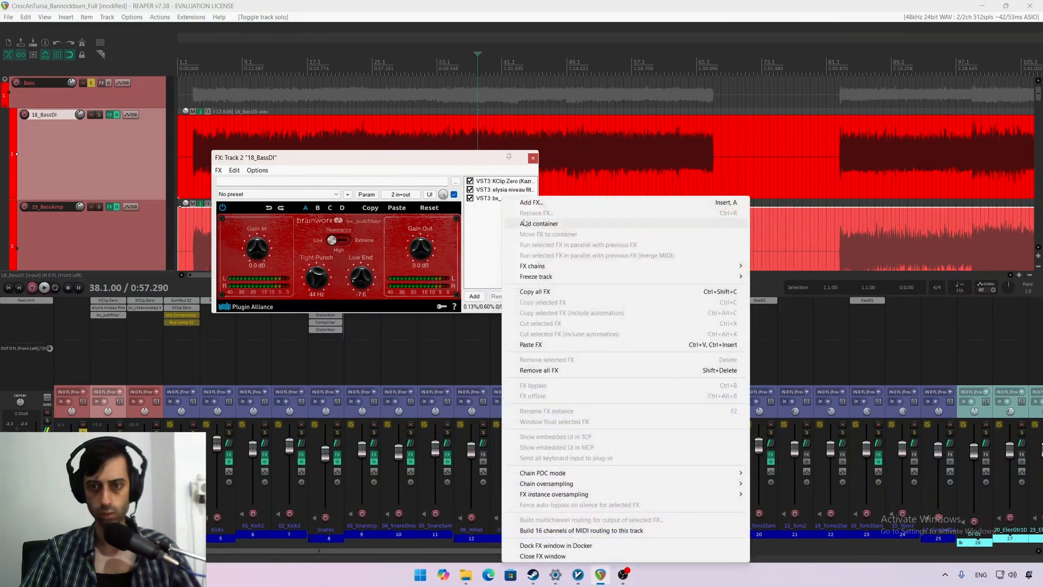
{"action": "left_click", "coordinate": [564, 198]}
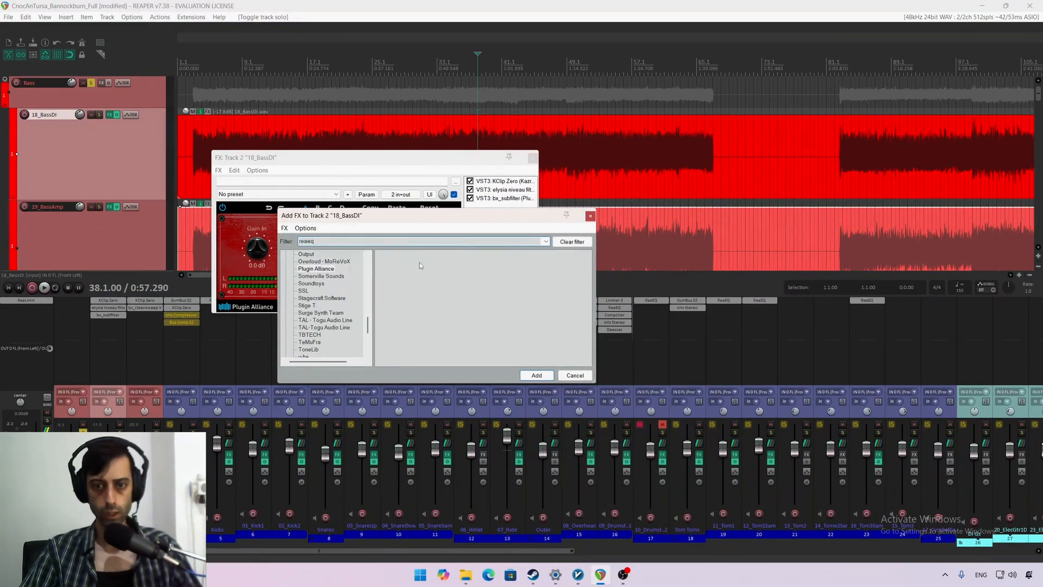
{"action": "scroll", "coordinate": [329, 275], "scroll_direction": "up", "scroll_amount": 6}
{"action": "scroll", "coordinate": [329, 275], "scroll_direction": "up", "scroll_amount": 5}
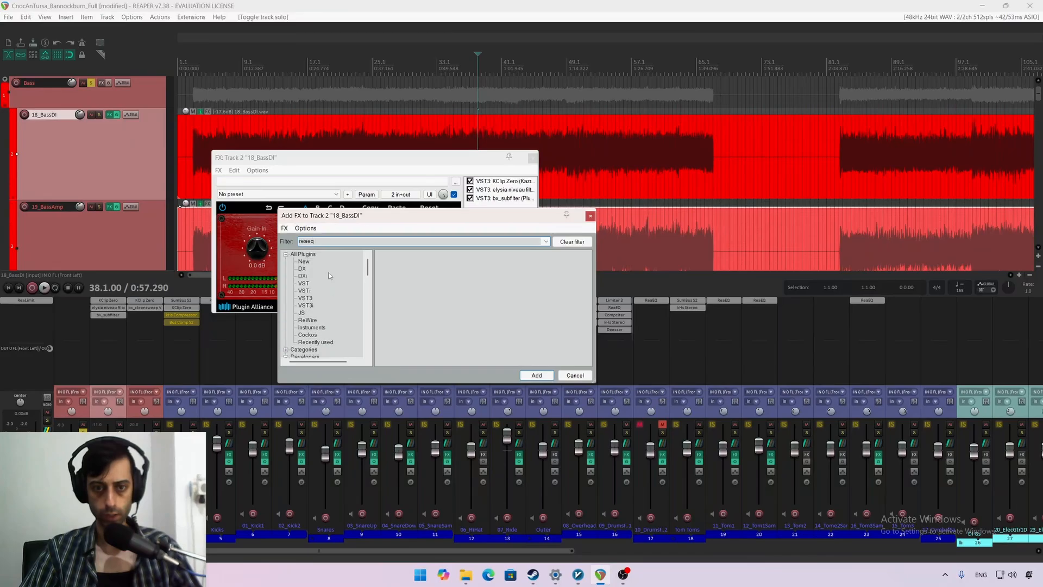
{"action": "double_click", "coordinate": [416, 254]}
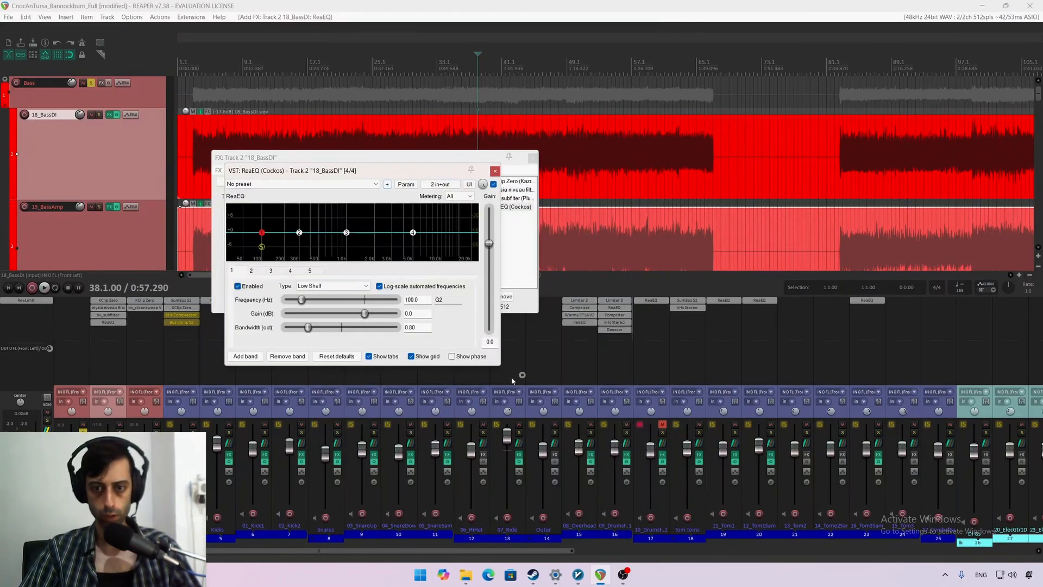
{"action": "left_click_drag", "start_coordinate": [504, 365], "coordinate": [706, 444]}
{"action": "left_click_drag", "start_coordinate": [468, 168], "coordinate": [465, 147]}
Step: Play both bass tracks, solo 18_BassDI and play it alone from measure 38 with ReaEQ's spectrum in view
{"action": "key", "text": "space"}
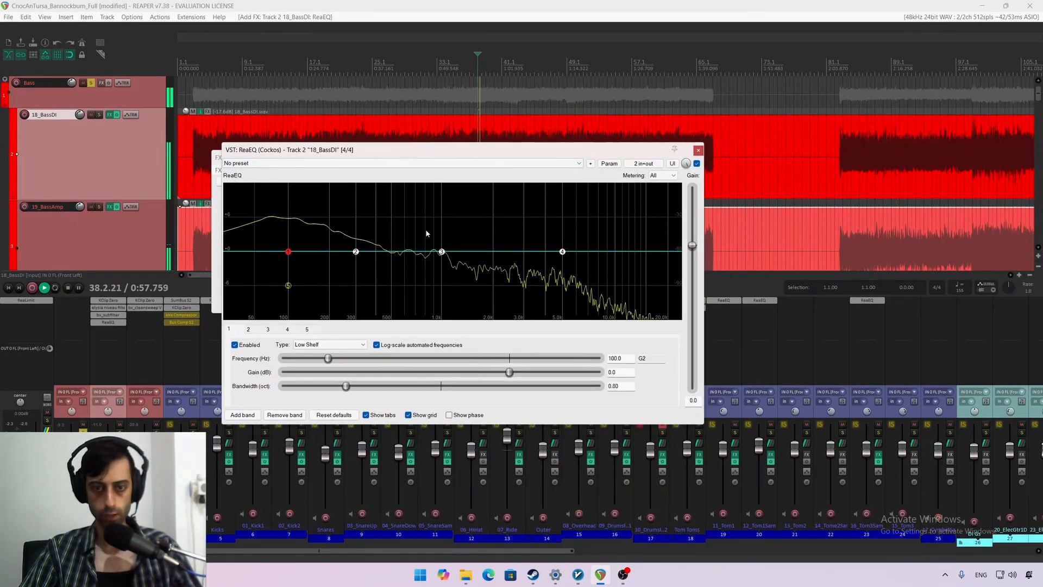
{"action": "left_click", "coordinate": [99, 115]}
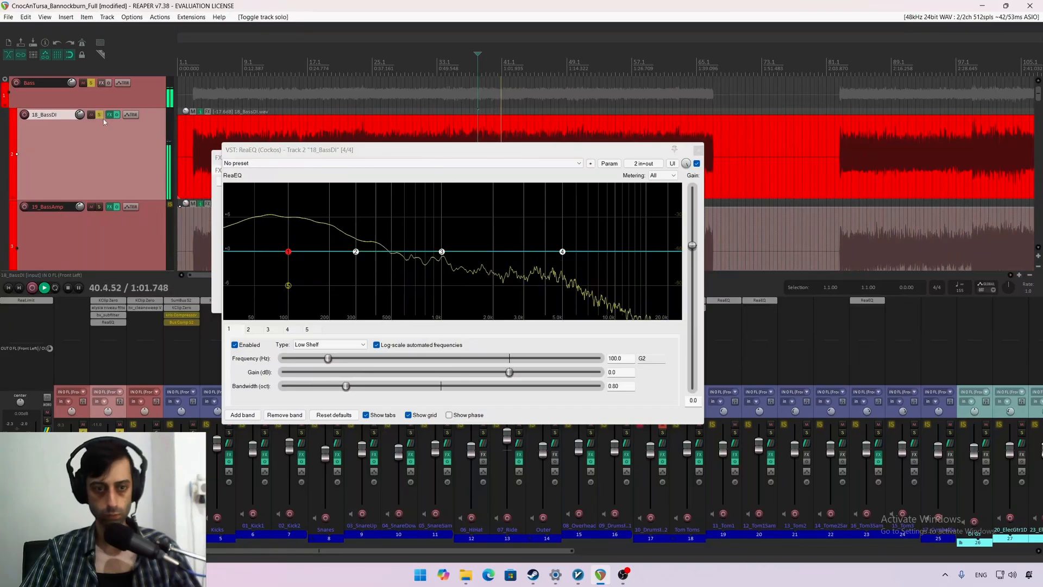
{"action": "key", "text": "space"}
{"action": "left_click_drag", "start_coordinate": [325, 158], "coordinate": [362, 163]}
{"action": "key", "text": "space"}
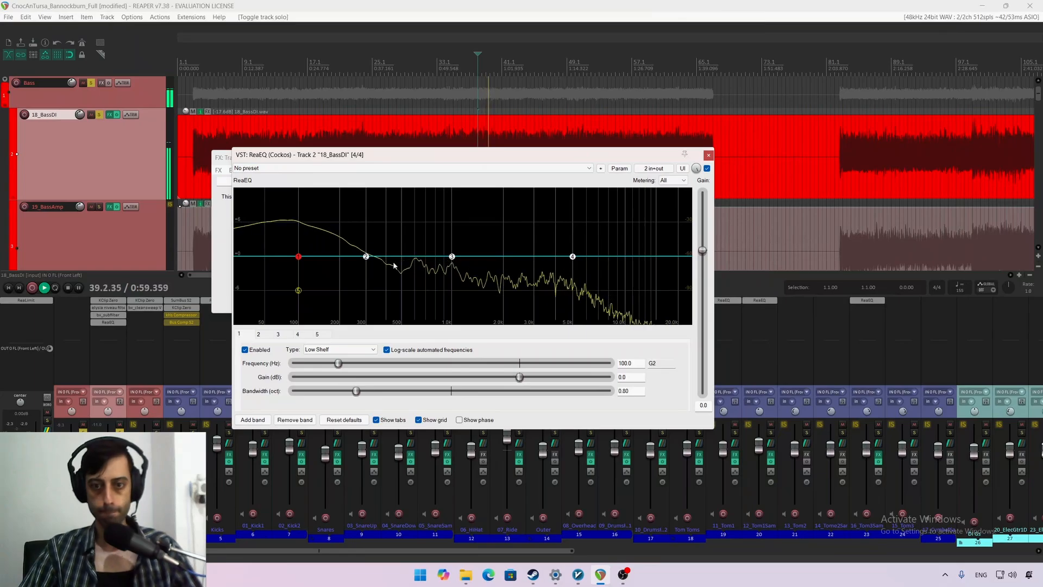
Step: Shape ReaEQ's band 2 into a narrow 5.9 dB boost at about 708 Hz with a 0.60-octave bandwidth
{"action": "left_click_drag", "start_coordinate": [367, 258], "coordinate": [365, 244]}
{"action": "scroll", "coordinate": [369, 234], "scroll_direction": "down", "scroll_amount": 5}
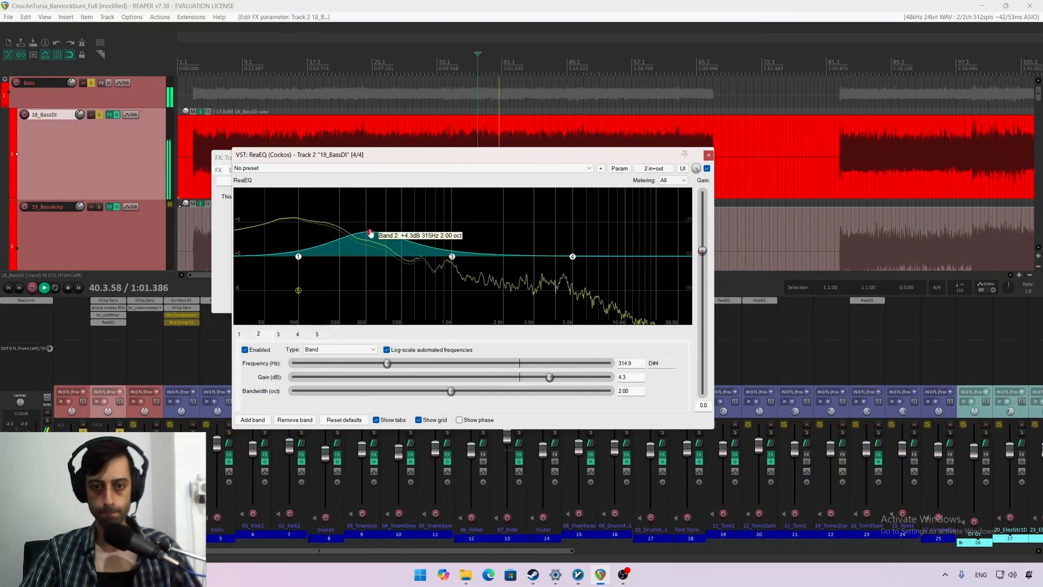
{"action": "left_click_drag", "start_coordinate": [370, 234], "coordinate": [429, 224]}
{"action": "scroll", "coordinate": [421, 224], "scroll_direction": "down", "scroll_amount": 3}
{"action": "scroll", "coordinate": [422, 224], "scroll_direction": "down", "scroll_amount": 2}
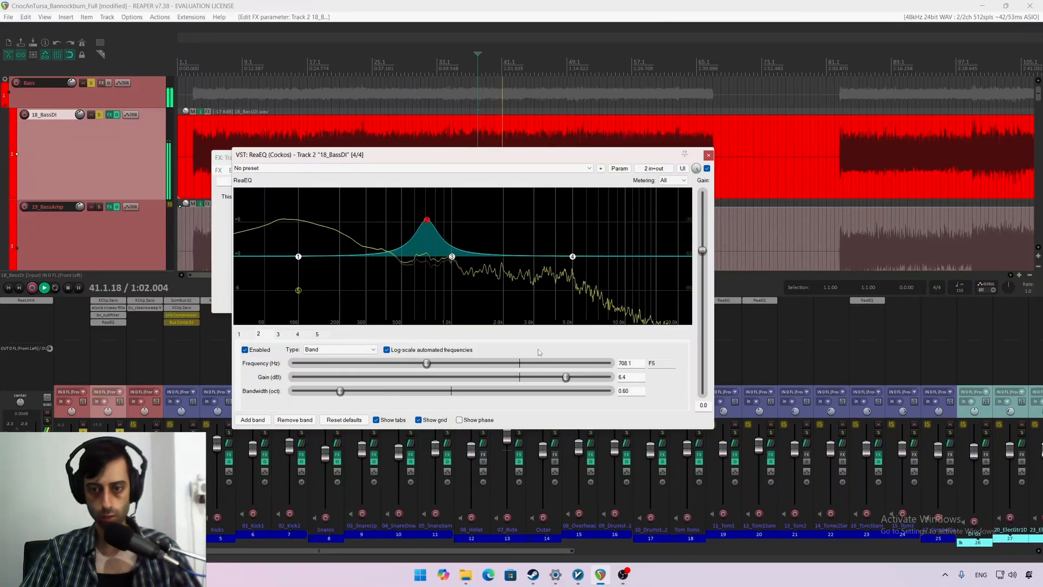
{"action": "mouse_move", "coordinate": [565, 377]}
{"action": "left_mouse_down"}
{"action": "mouse_move", "coordinate": [548, 379]}
{"action": "mouse_move", "coordinate": [563, 378]}
{"action": "left_mouse_up"}
Step: Compare band 2 off and on, move its boost to about 636 Hz and narrow the bandwidth to 0.40 octaves
{"action": "double_click", "coordinate": [426, 224]}
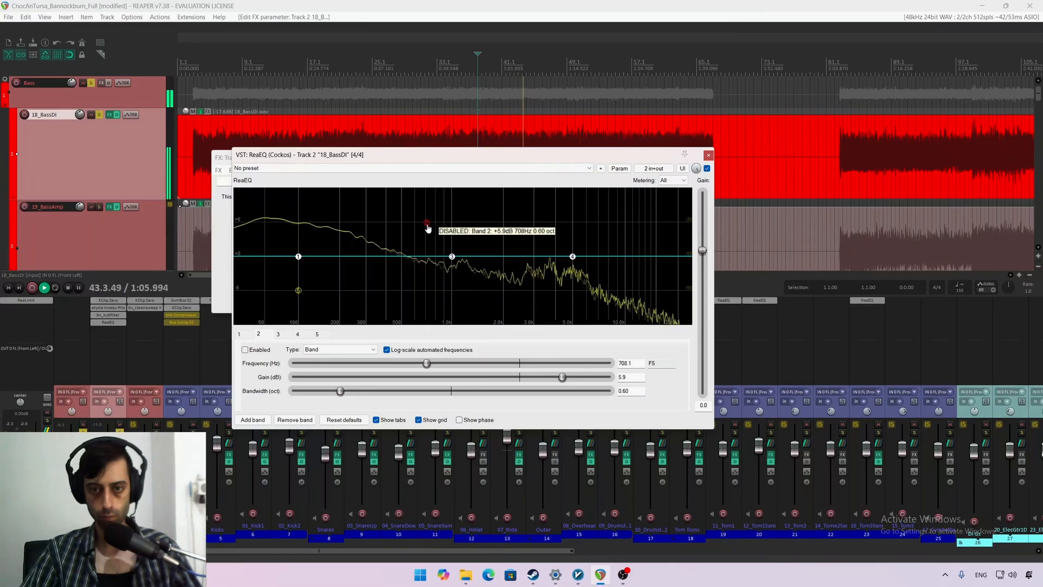
{"action": "double_click", "coordinate": [425, 224]}
{"action": "left_click_drag", "start_coordinate": [425, 223], "coordinate": [421, 224]}
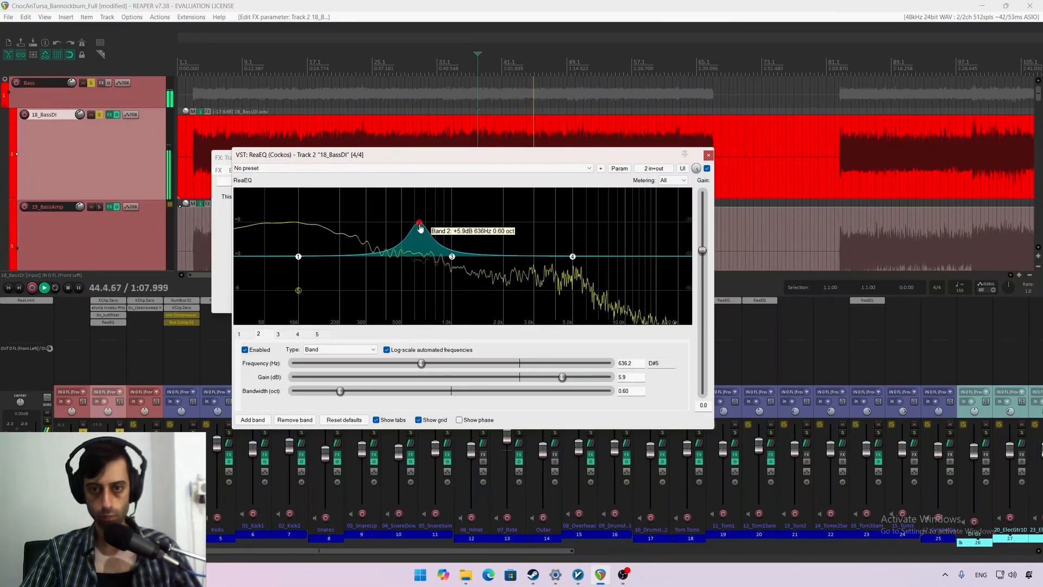
{"action": "scroll", "coordinate": [421, 228], "scroll_direction": "down", "scroll_amount": 2}
{"action": "key", "text": "space"}
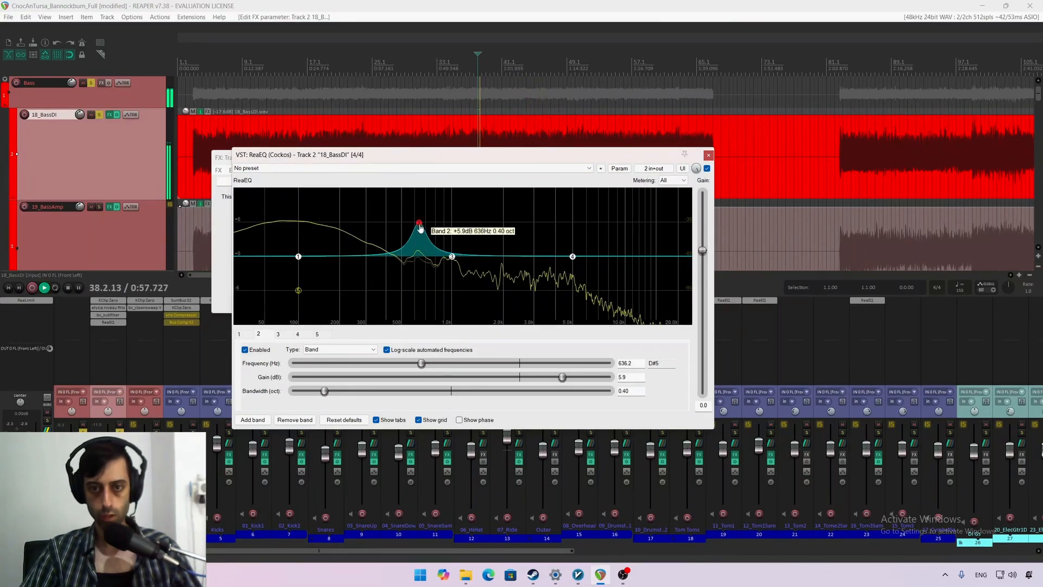
{"action": "key", "text": "space"}
Step: Turn band 2 into a -7.6 dB cut with a 0.40-octave bandwidth while listening to the soloed DI track
{"action": "left_click_drag", "start_coordinate": [558, 379], "coordinate": [507, 387]}
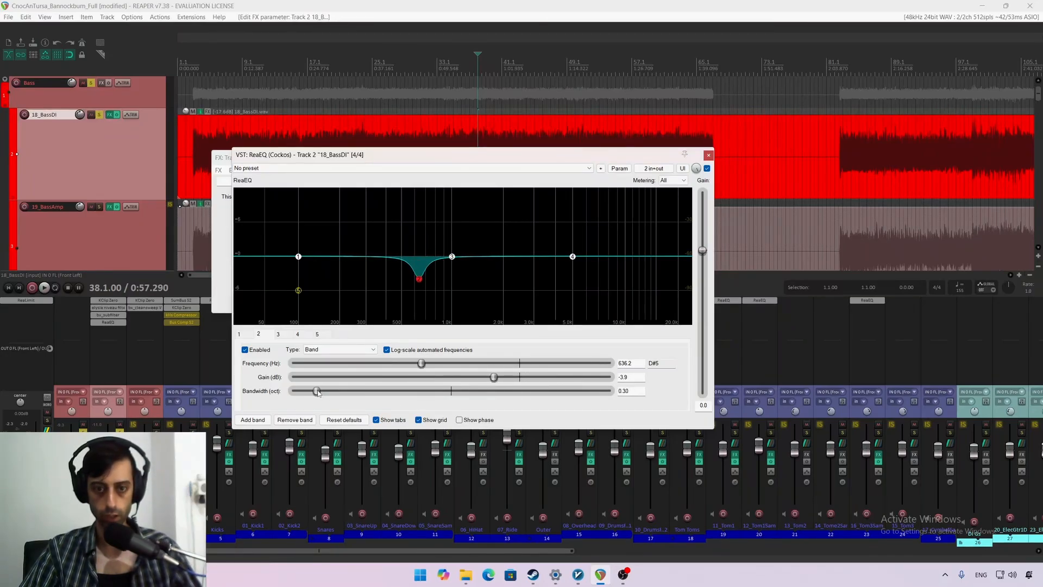
{"action": "key", "text": "space"}
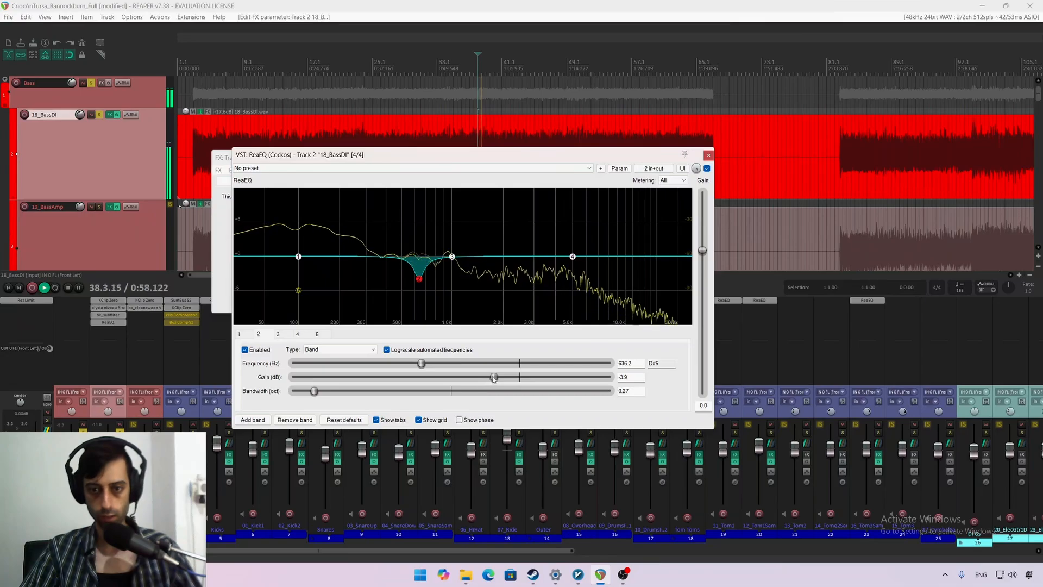
{"action": "left_click_drag", "start_coordinate": [494, 377], "coordinate": [463, 385]}
{"action": "left_click_drag", "start_coordinate": [314, 391], "coordinate": [326, 391]}
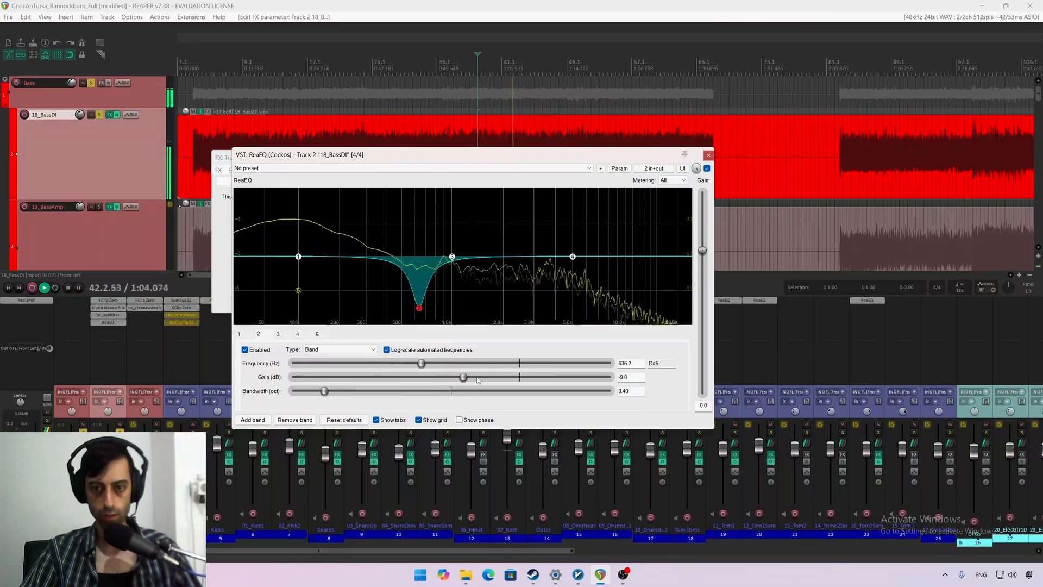
{"action": "left_click_drag", "start_coordinate": [465, 378], "coordinate": [471, 378]}
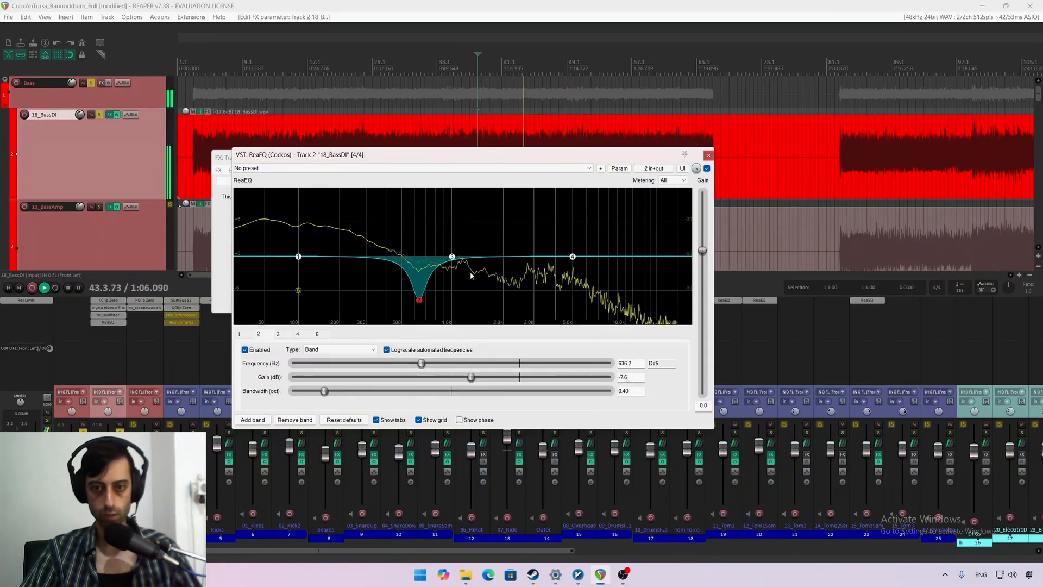
Step: Boost ReaEQ's band 3 by 3.0 dB at about 1587 Hz and replay the DI track from measure 38
{"action": "left_click_drag", "start_coordinate": [453, 257], "coordinate": [487, 239]}
{"action": "key", "text": "space"}
{"action": "key", "text": "space"}
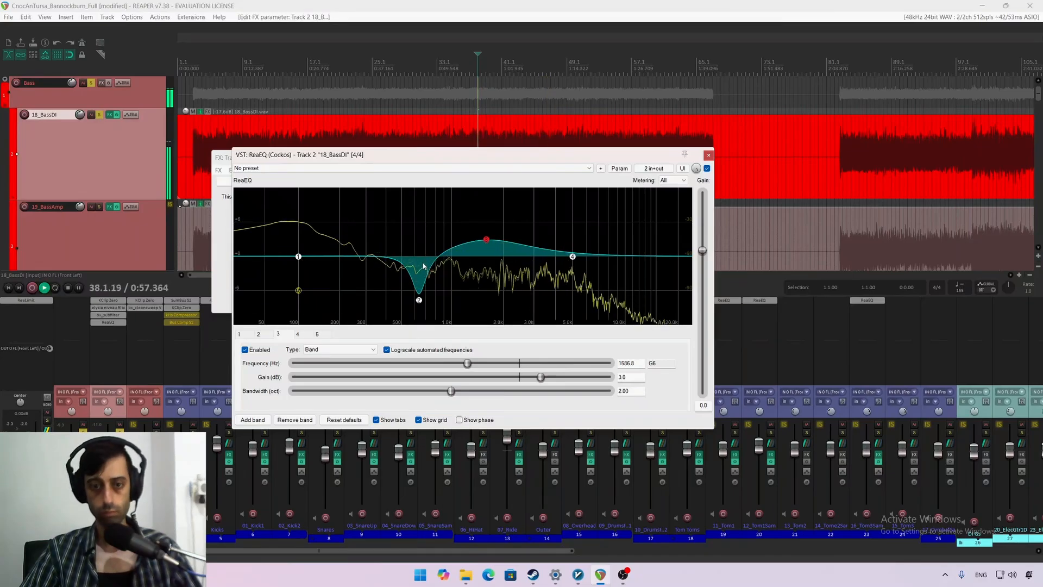
Step: Add a sixth band to ReaEQ as a narrow 5.7 dB boost at about 1230 Hz, 0.40 octaves wide, and replay
{"action": "double_click", "coordinate": [334, 258]}
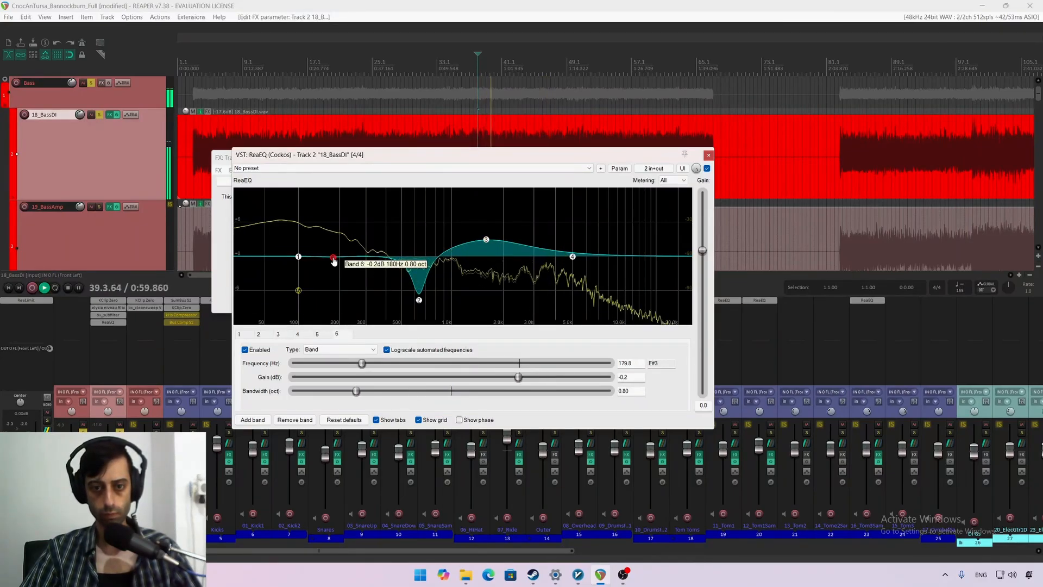
{"action": "left_click_drag", "start_coordinate": [334, 257], "coordinate": [470, 226]}
{"action": "scroll", "coordinate": [374, 227], "scroll_direction": "down", "scroll_amount": 2}
{"action": "scroll", "coordinate": [374, 226], "scroll_direction": "up", "scroll_amount": 1}
{"action": "key", "text": "space"}
{"action": "key", "text": "space"}
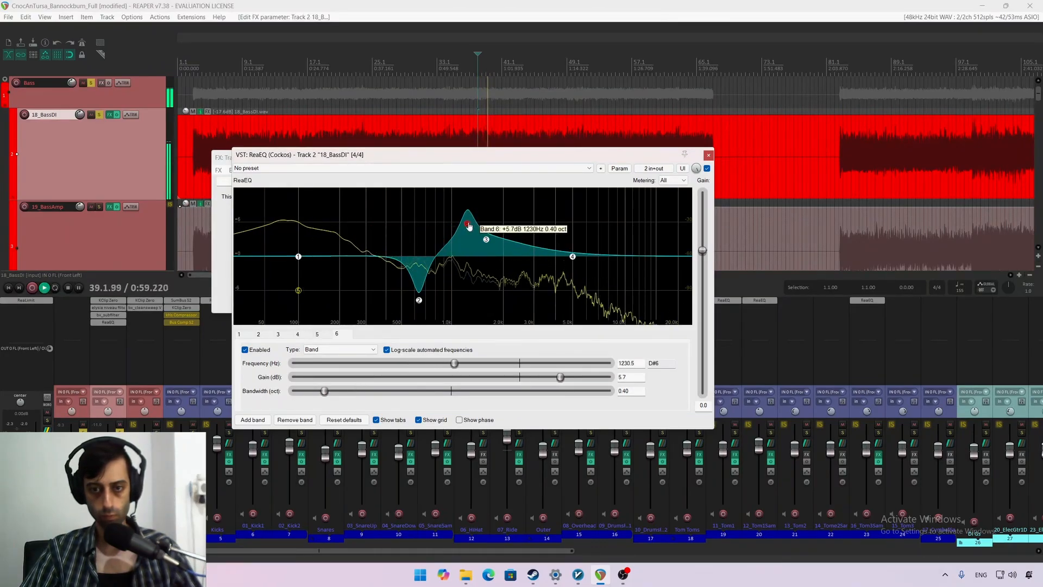
Step: Turn ReaEQ's band 6 into a -8.8 dB cut with a 0.15-octave bandwidth while listening to the DI track
{"action": "scroll", "coordinate": [470, 226], "scroll_direction": "down", "scroll_amount": 1}
{"action": "key", "text": "space"}
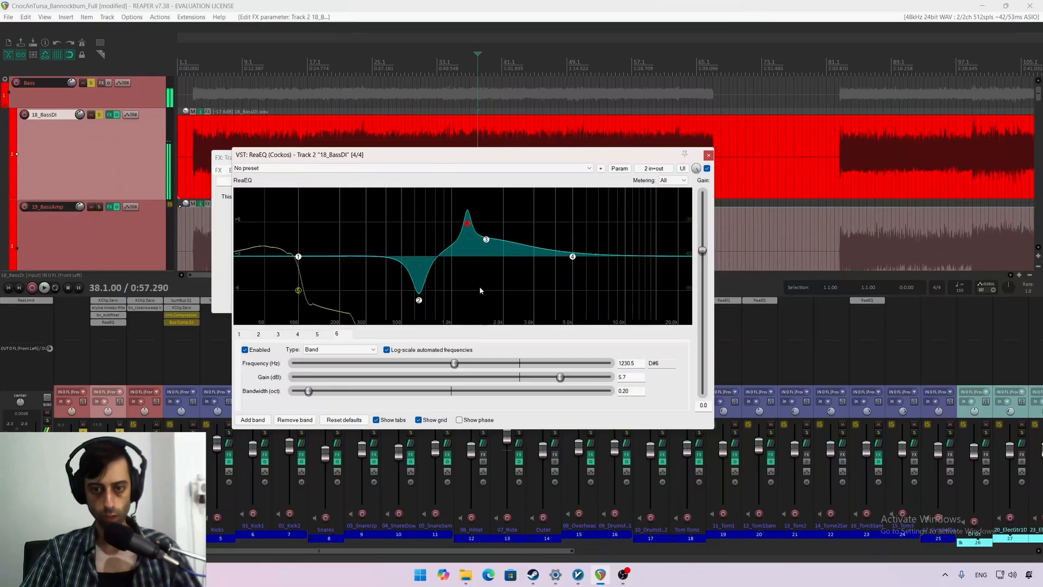
{"action": "left_click_drag", "start_coordinate": [549, 379], "coordinate": [487, 380]}
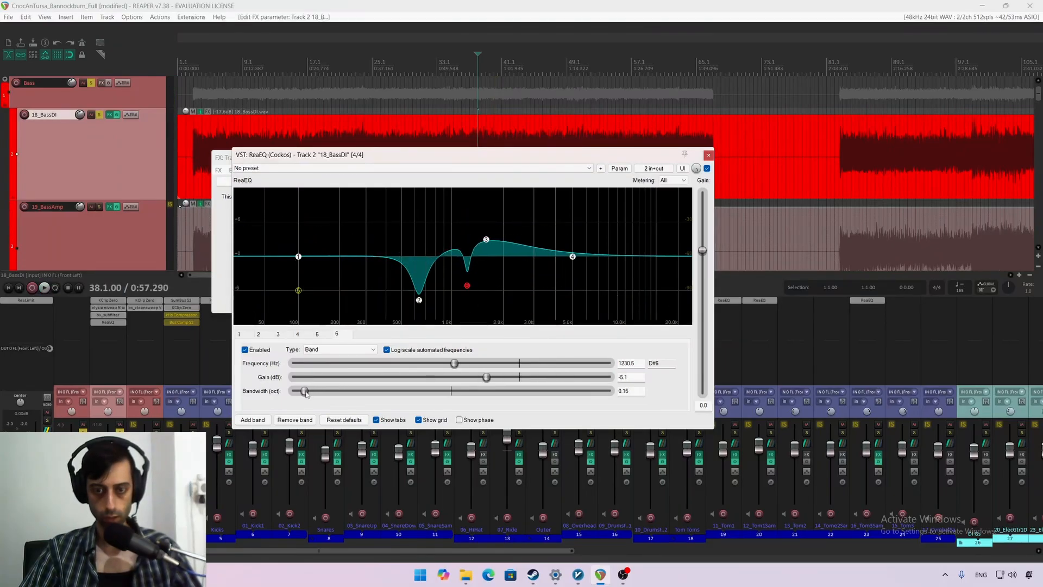
{"action": "key", "text": "space"}
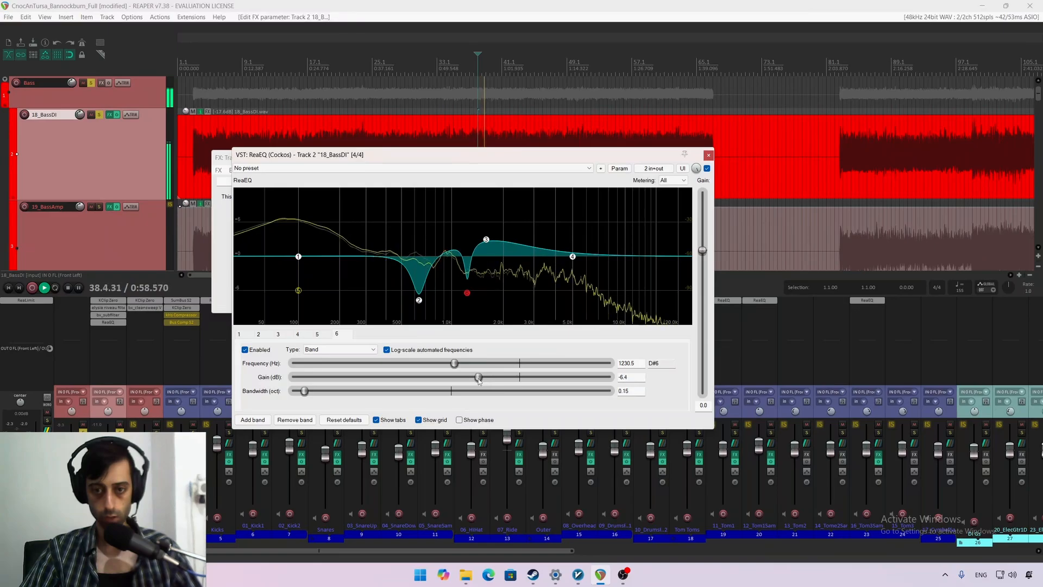
{"action": "left_click_drag", "start_coordinate": [487, 378], "coordinate": [465, 382]}
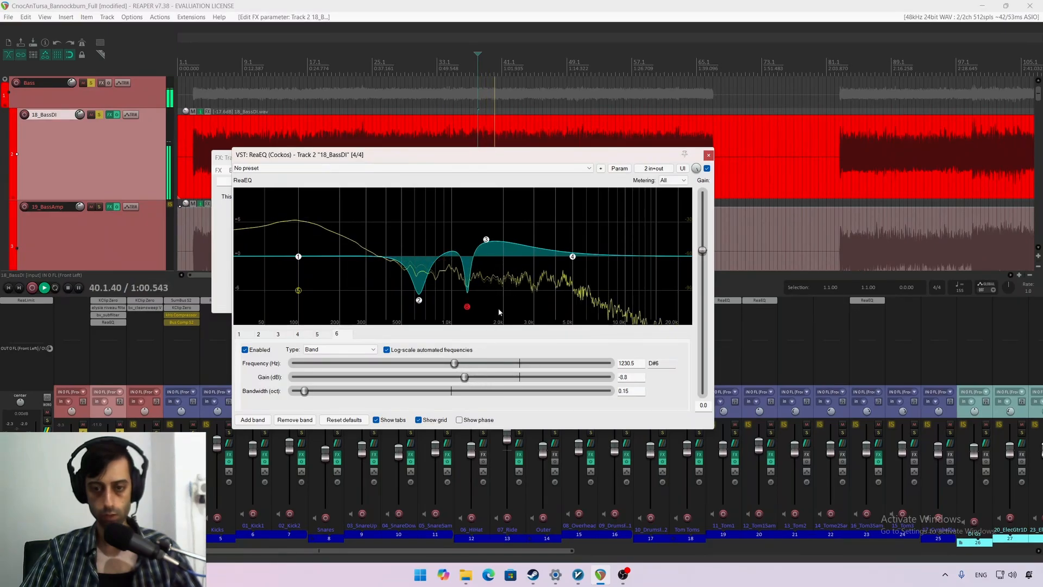
Step: Compare band 6 off and on, ease its cut to -7.7 dB and replay the DI track from measure 38
{"action": "left_click", "coordinate": [245, 350]}
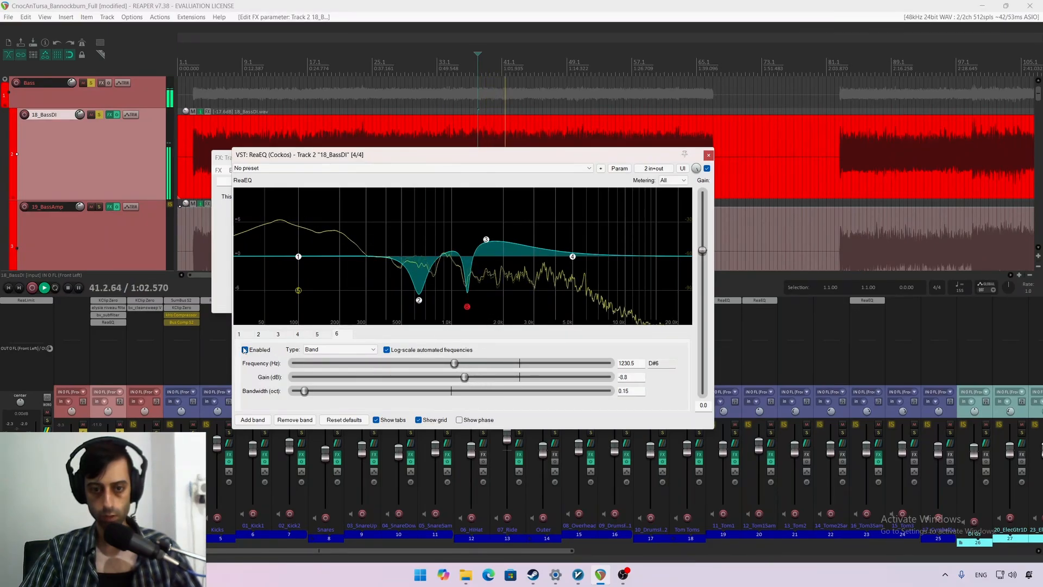
{"action": "left_click", "coordinate": [245, 350]}
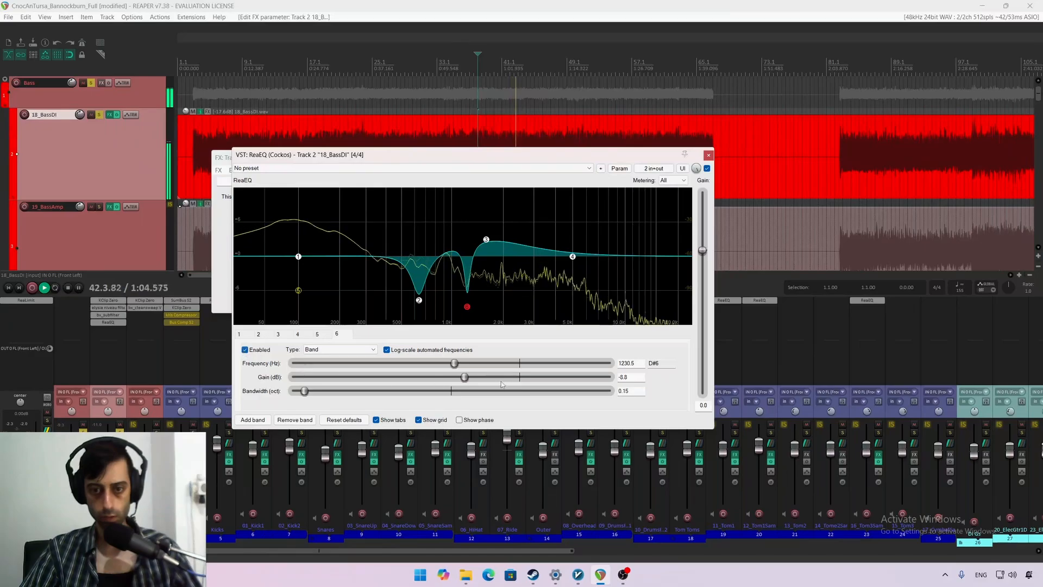
{"action": "left_click_drag", "start_coordinate": [470, 381], "coordinate": [478, 381]}
{"action": "key", "text": "space"}
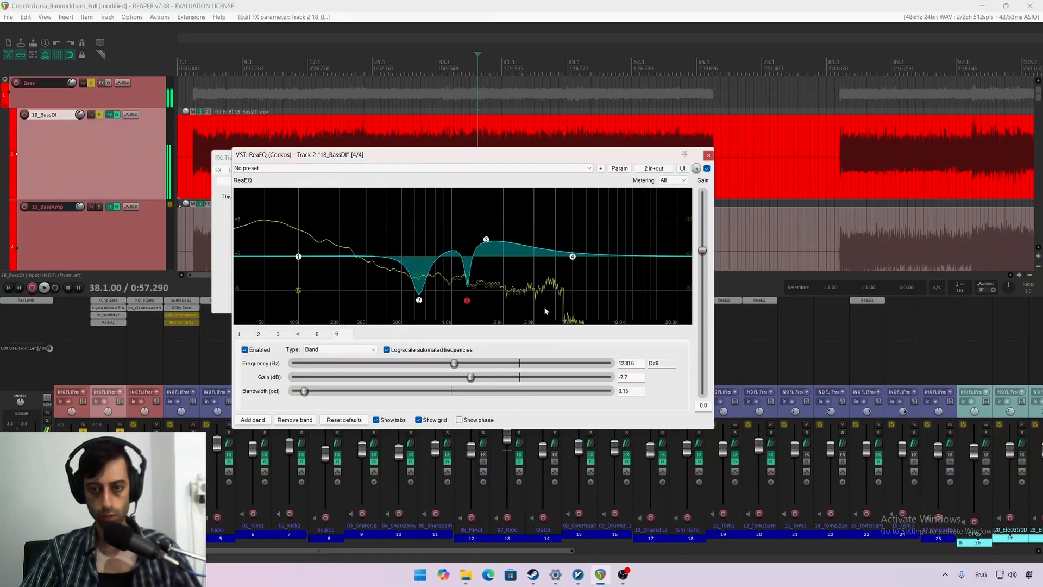
{"action": "key", "text": "space"}
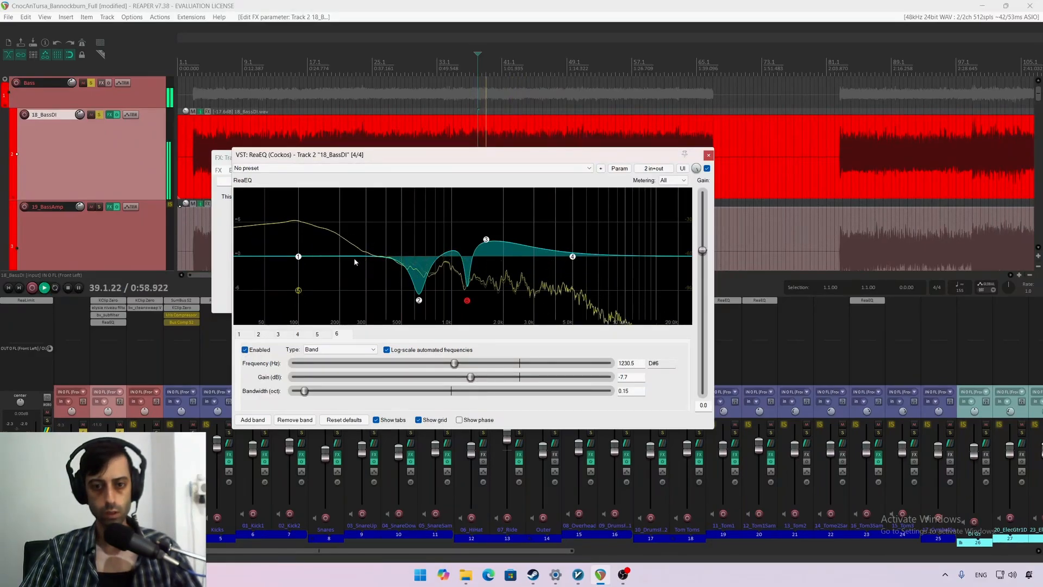
{"action": "key", "text": "space"}
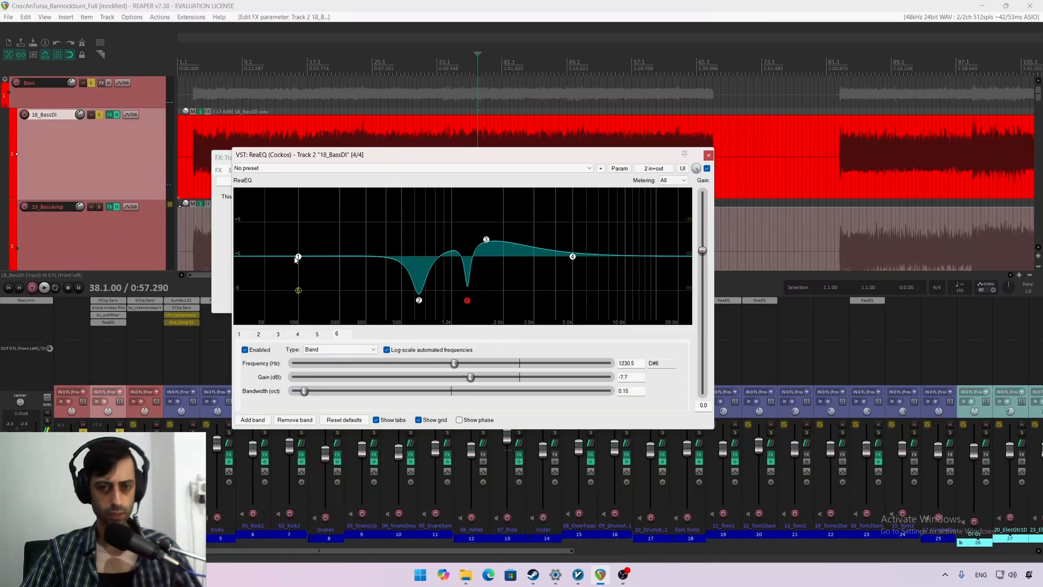
Step: Add a seventh band to ReaEQ as a 7.9 dB boost at about 306 Hz, 0.60 octaves wide, and play the DI track
{"action": "double_click", "coordinate": [332, 257]}
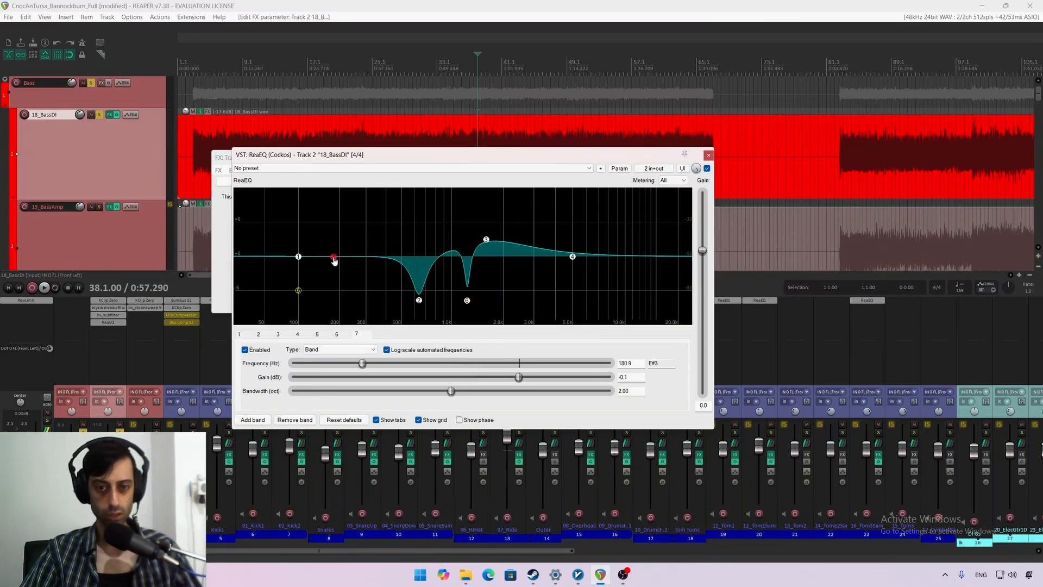
{"action": "left_click_drag", "start_coordinate": [332, 257], "coordinate": [369, 215]}
{"action": "key", "text": "space"}
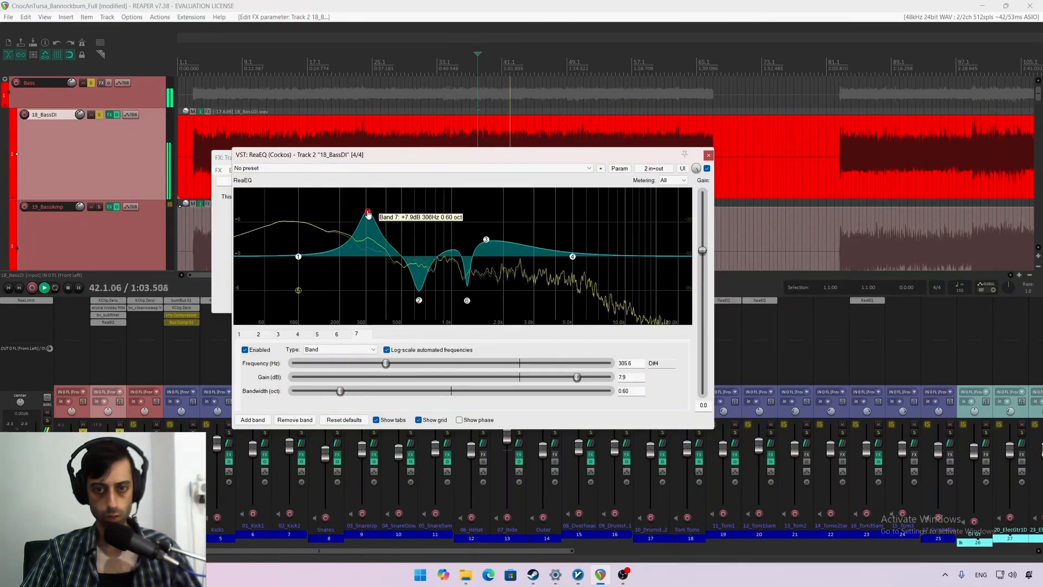
Step: Turn band 7 into a -4.9 dB cut and narrow its bandwidth to 0.26 octaves
{"action": "scroll", "coordinate": [369, 215], "scroll_direction": "down", "scroll_amount": 2}
{"action": "left_click_drag", "start_coordinate": [578, 383], "coordinate": [499, 378]}
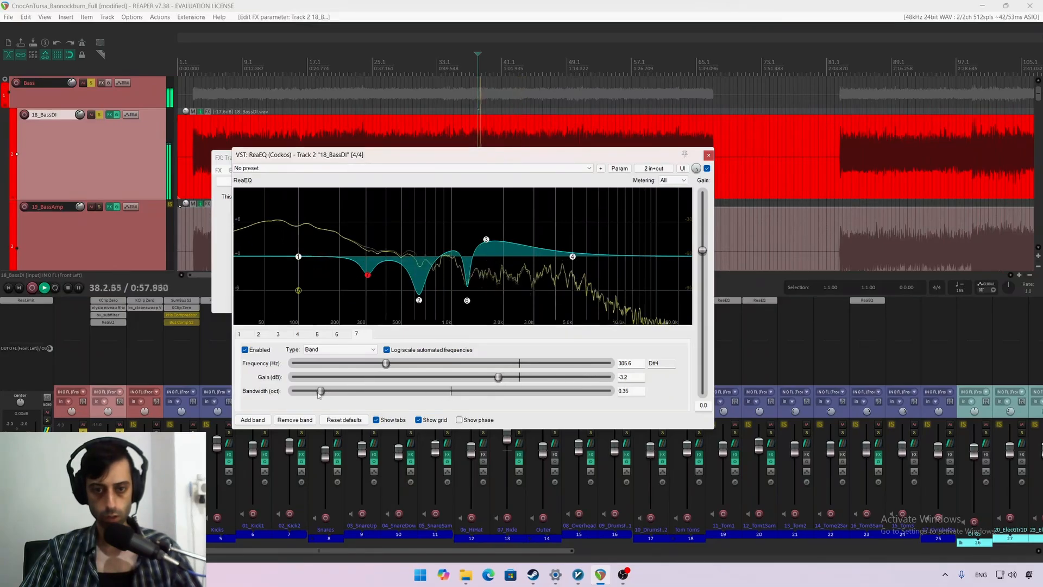
{"action": "left_click_drag", "start_coordinate": [321, 391], "coordinate": [309, 390]}
{"action": "key", "text": "space"}
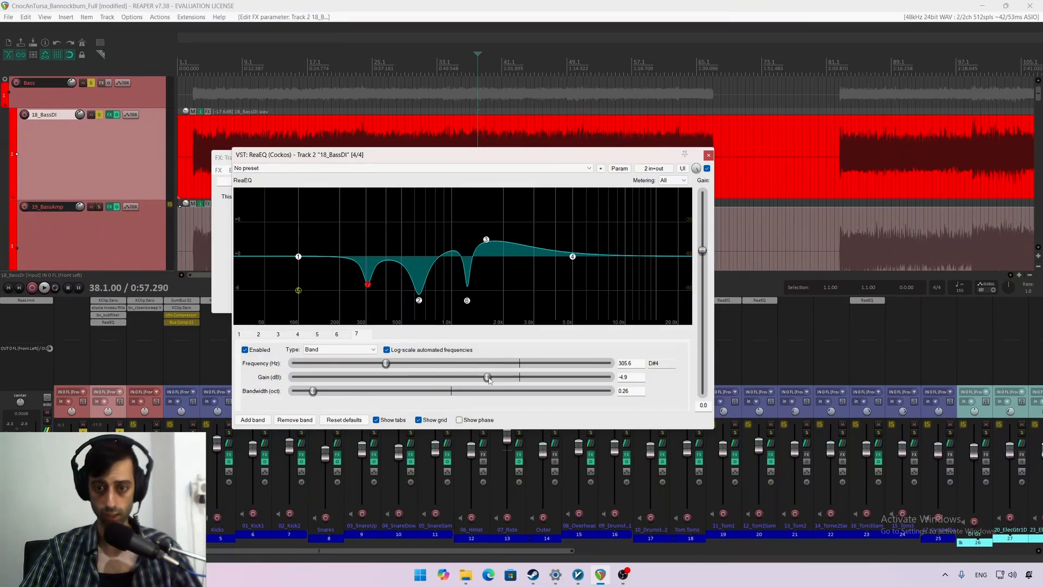
Step: Deepen band 7's cut to -10.2 dB with a 0.21-octave bandwidth while listening, and return to measure 38
{"action": "key", "text": "space"}
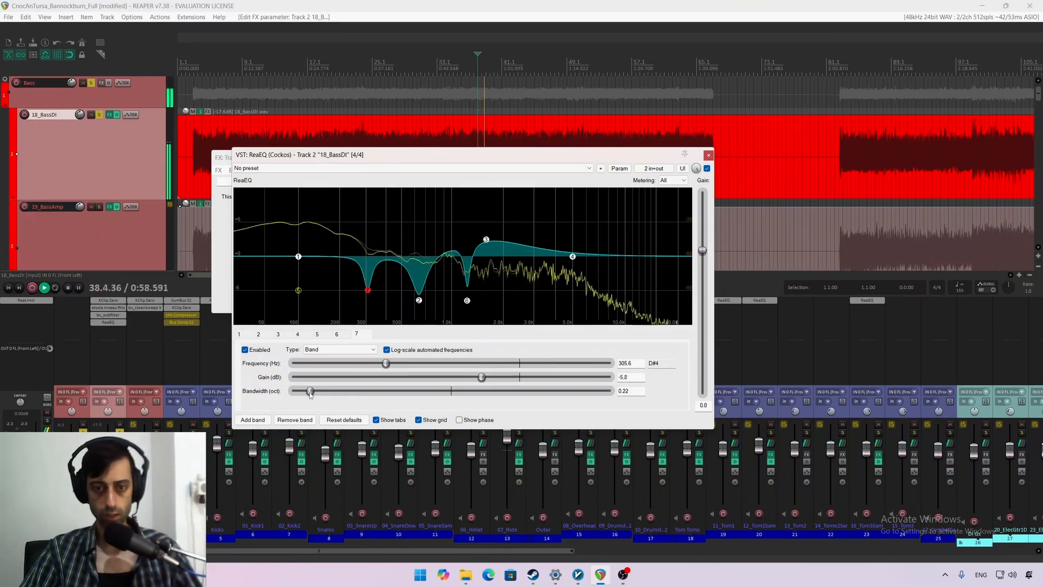
{"action": "left_click_drag", "start_coordinate": [313, 391], "coordinate": [306, 392]}
{"action": "left_click_drag", "start_coordinate": [481, 377], "coordinate": [460, 383]}
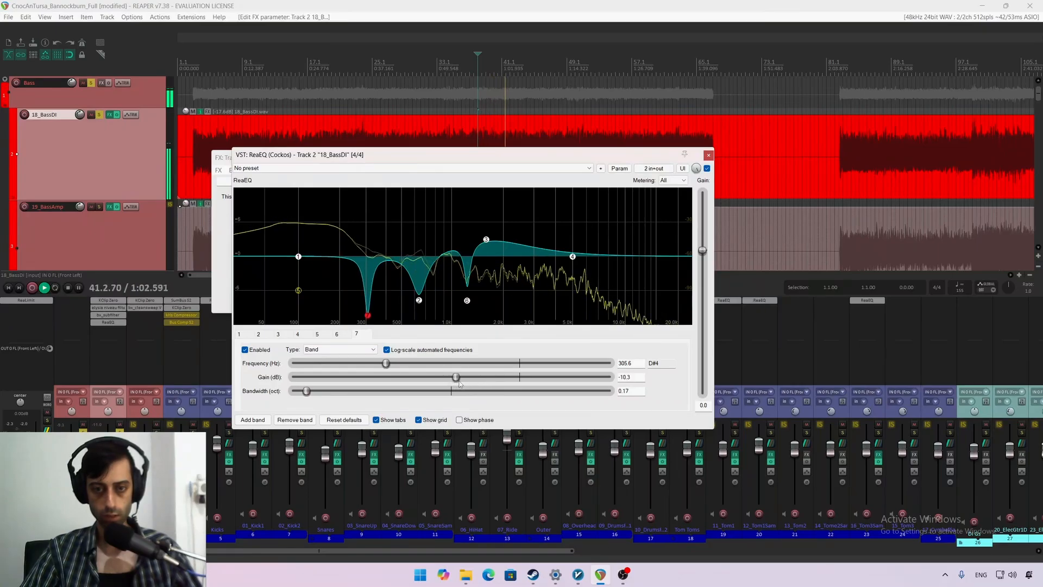
{"action": "left_click_drag", "start_coordinate": [312, 393], "coordinate": [315, 392]}
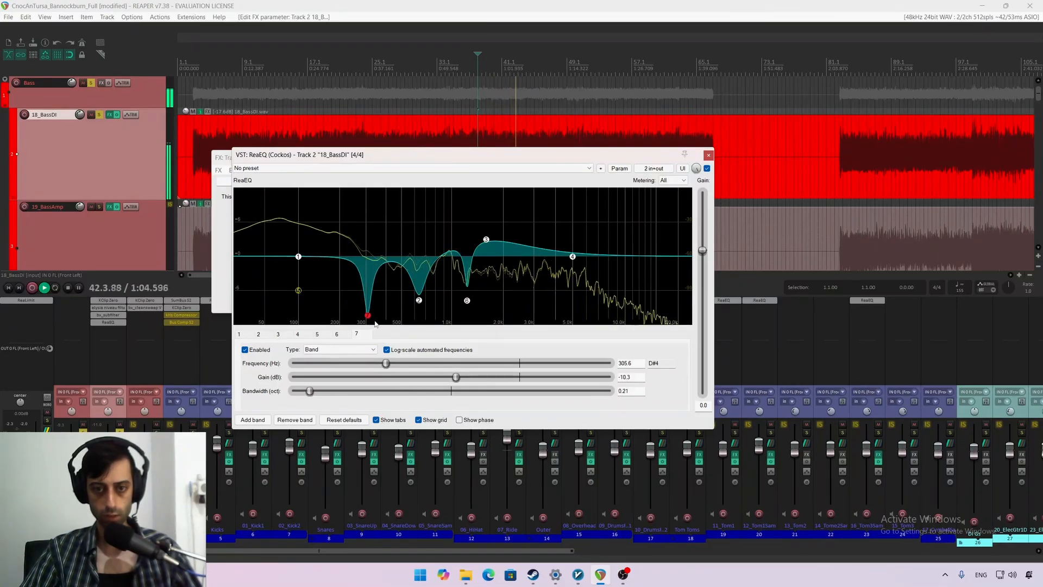
{"action": "left_click_drag", "start_coordinate": [455, 382], "coordinate": [455, 383]}
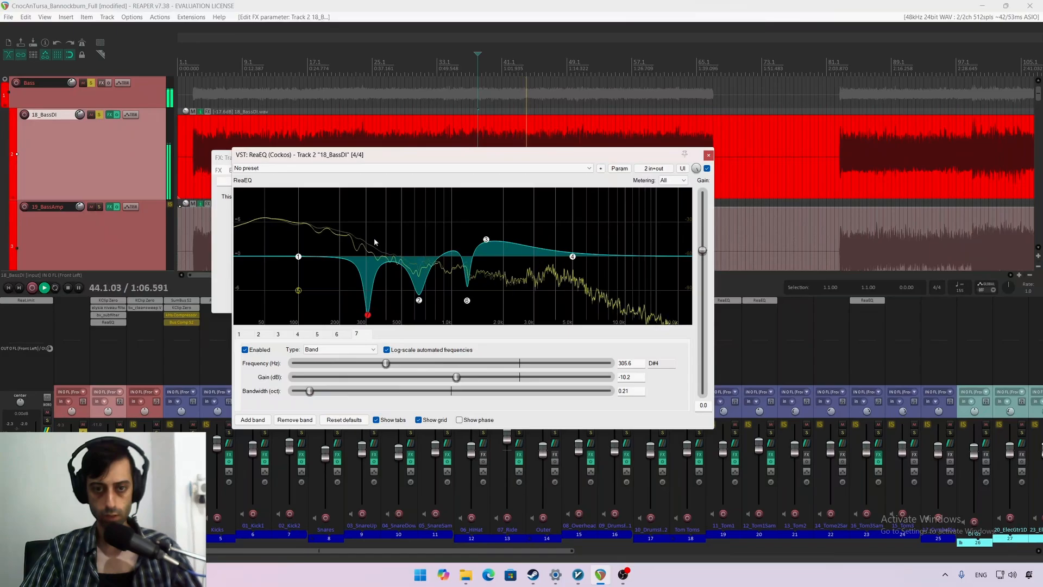
{"action": "key", "text": "space"}
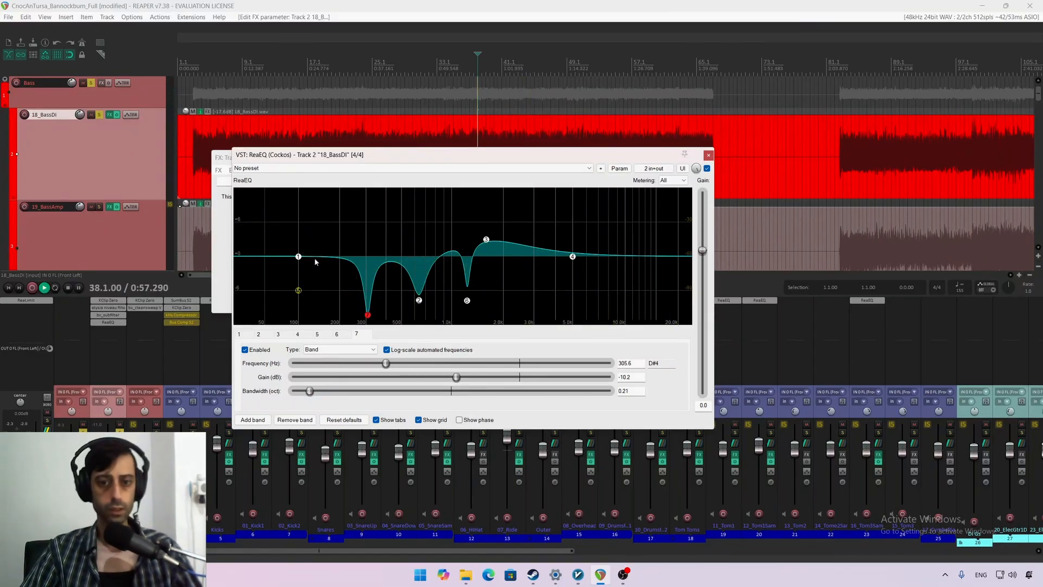
Step: Add an eighth ReaEQ band on 18_BassDI at about 129 Hz with -0.9 dB gain and 0.20 oct bandwidth
{"action": "key", "text": "space"}
{"action": "double_click", "coordinate": [316, 258]}
{"action": "key", "text": "space"}
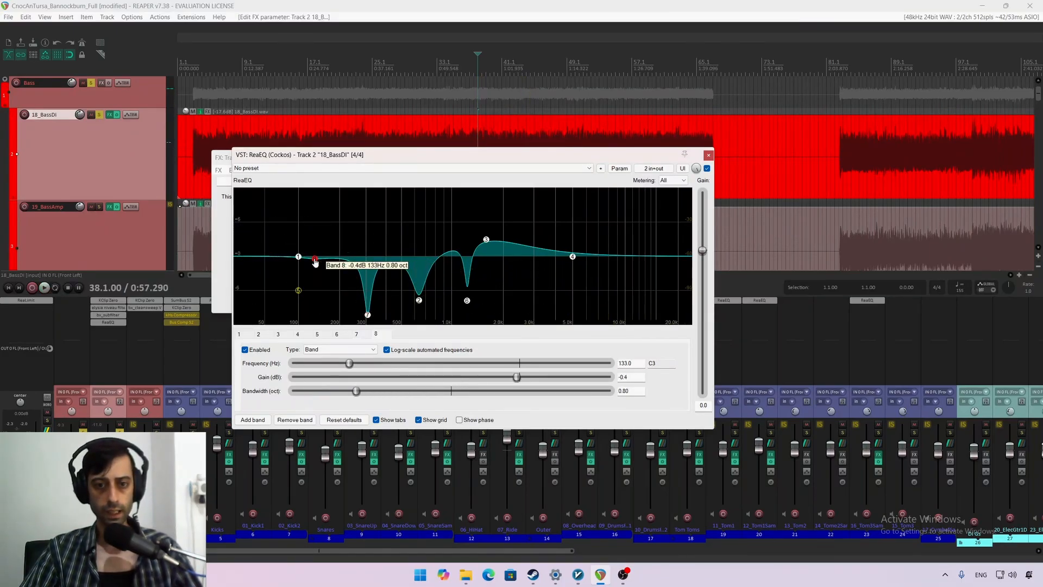
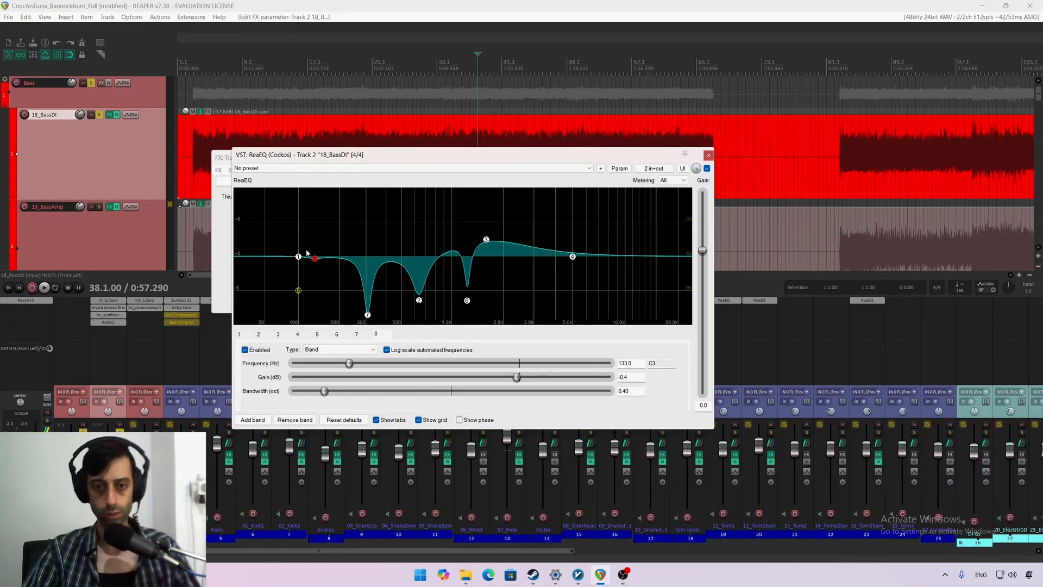
{"action": "left_click_drag", "start_coordinate": [314, 258], "coordinate": [312, 263]}
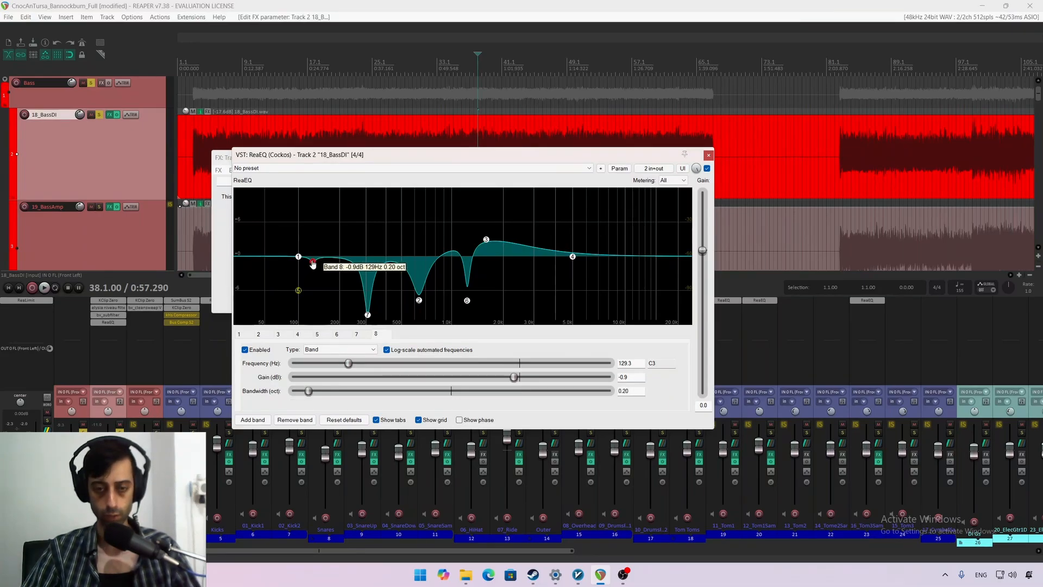
{"action": "key", "text": "space"}
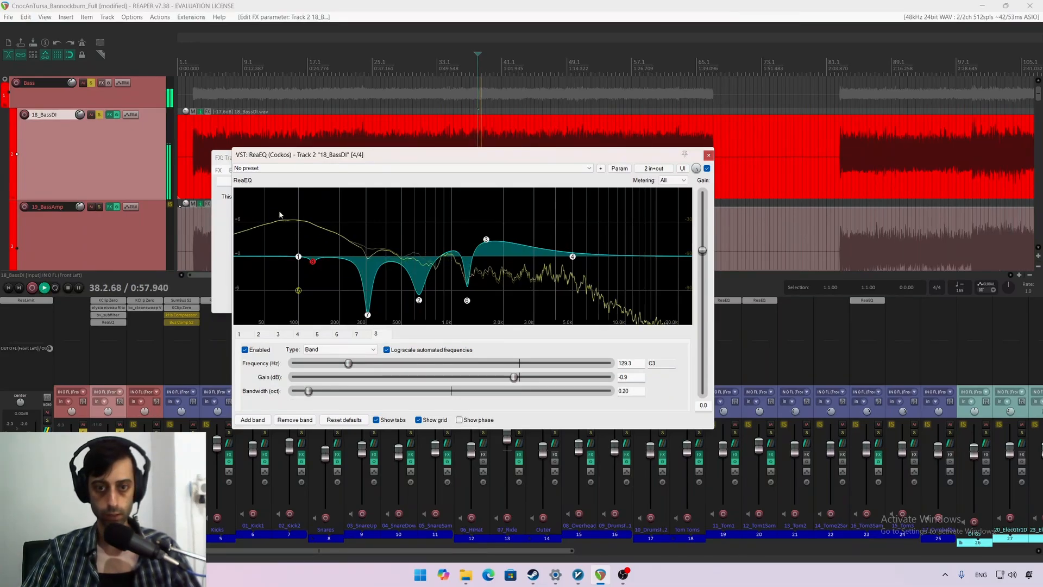
Step: Boost band 8 by about 10 dB, widen it to 0.33 oct, and sweep it during playback to 115.8 Hz
{"action": "left_click_drag", "start_coordinate": [313, 264], "coordinate": [319, 202]}
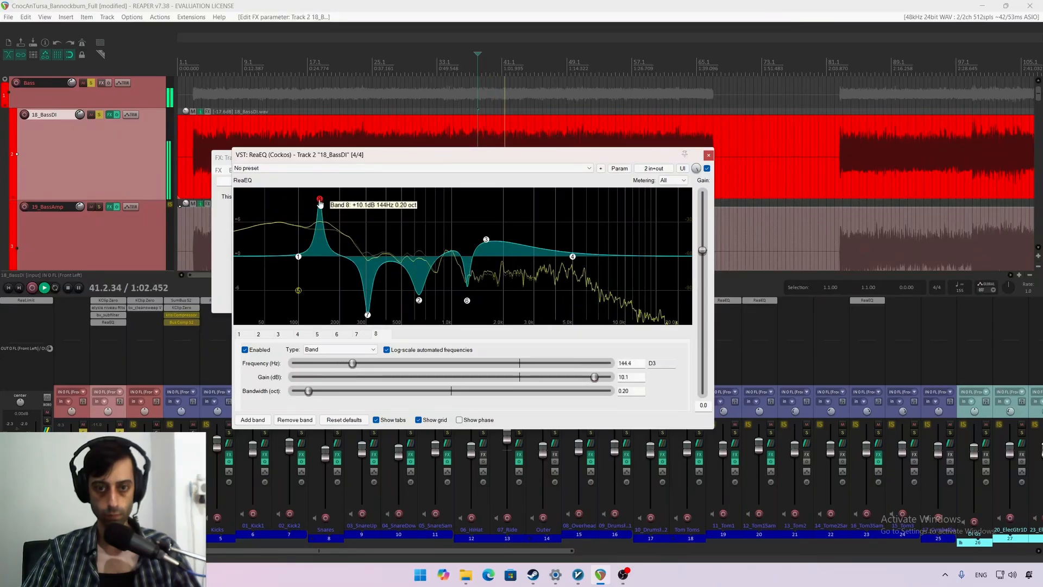
{"action": "key", "text": "space"}
{"action": "key", "text": "space"}
{"action": "scroll", "coordinate": [329, 192], "scroll_direction": "up", "scroll_amount": 3}
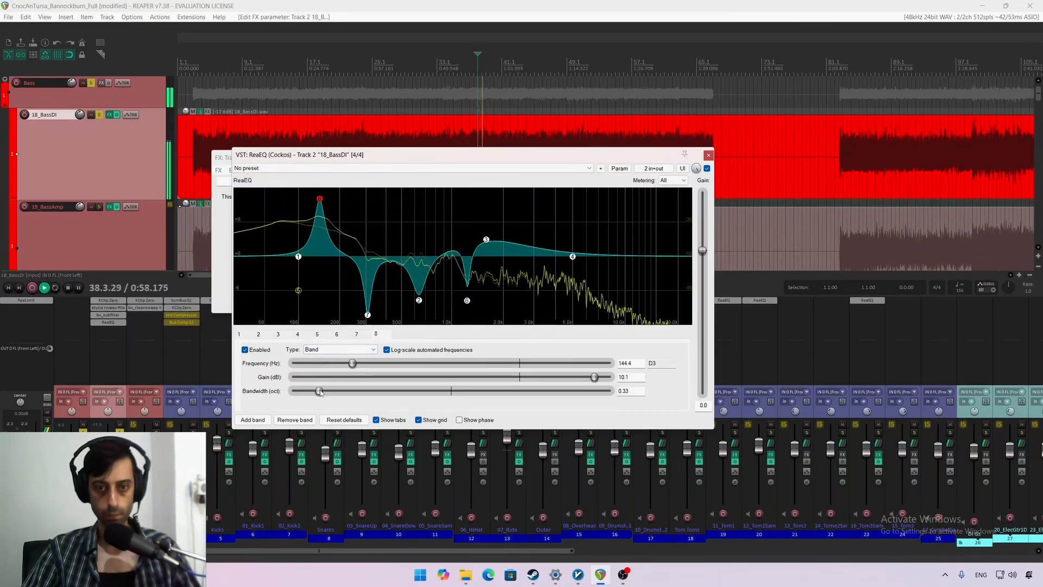
{"action": "left_click_drag", "start_coordinate": [320, 204], "coordinate": [305, 206]}
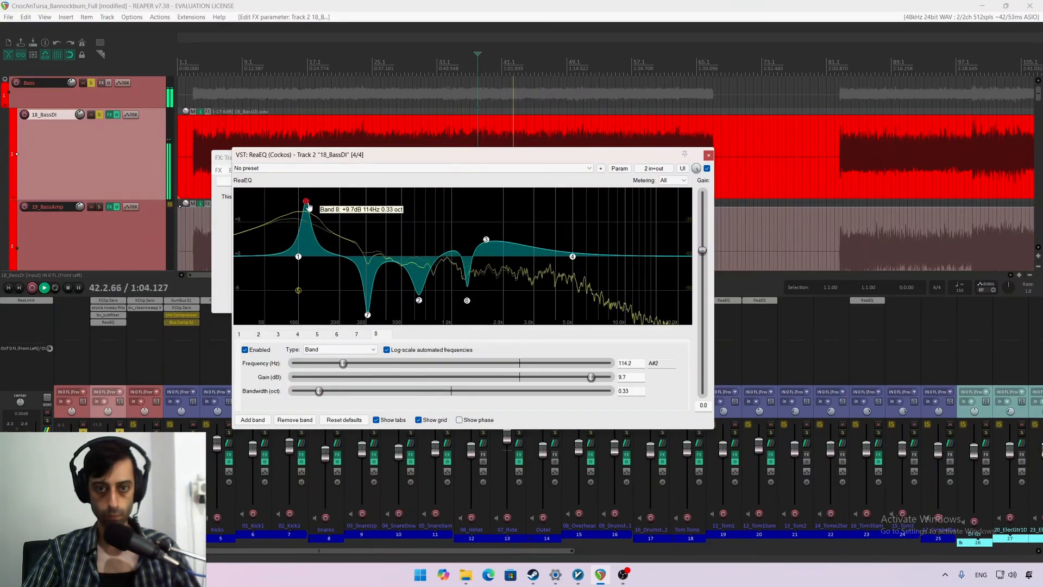
{"action": "key", "text": "space"}
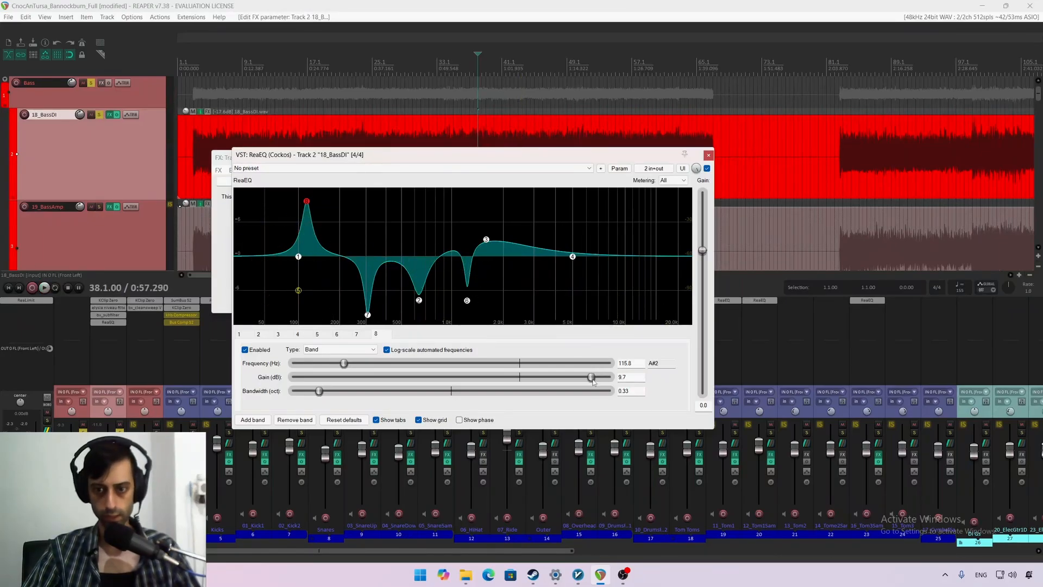
Step: Cut band 8 to -9.7 dB with 0.15 oct bandwidth and compare the sound with ReaEQ bypassed
{"action": "left_click_drag", "start_coordinate": [591, 378], "coordinate": [500, 386]}
{"action": "key", "text": "space"}
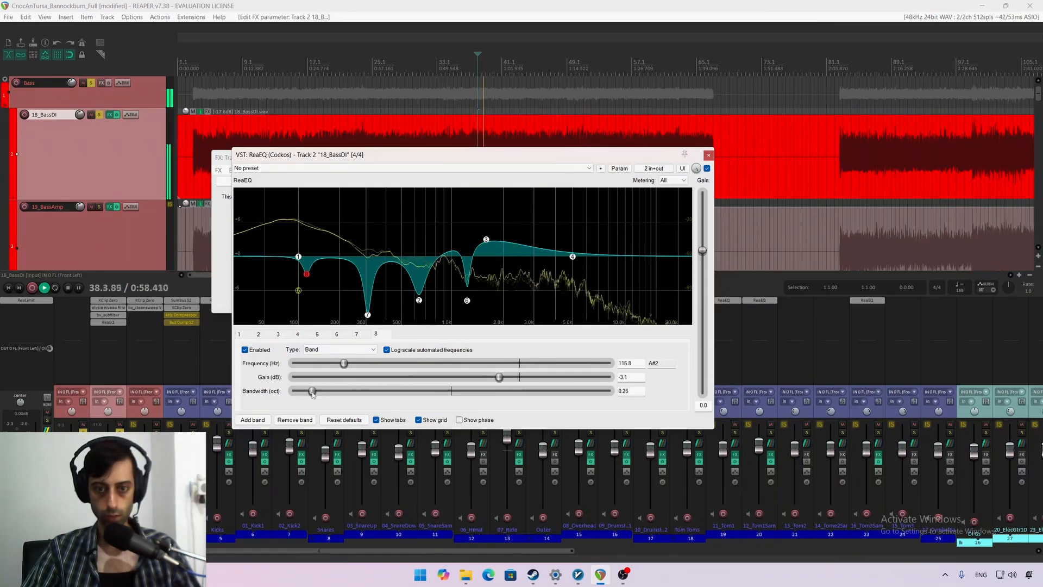
{"action": "left_click_drag", "start_coordinate": [500, 377], "coordinate": [471, 383]}
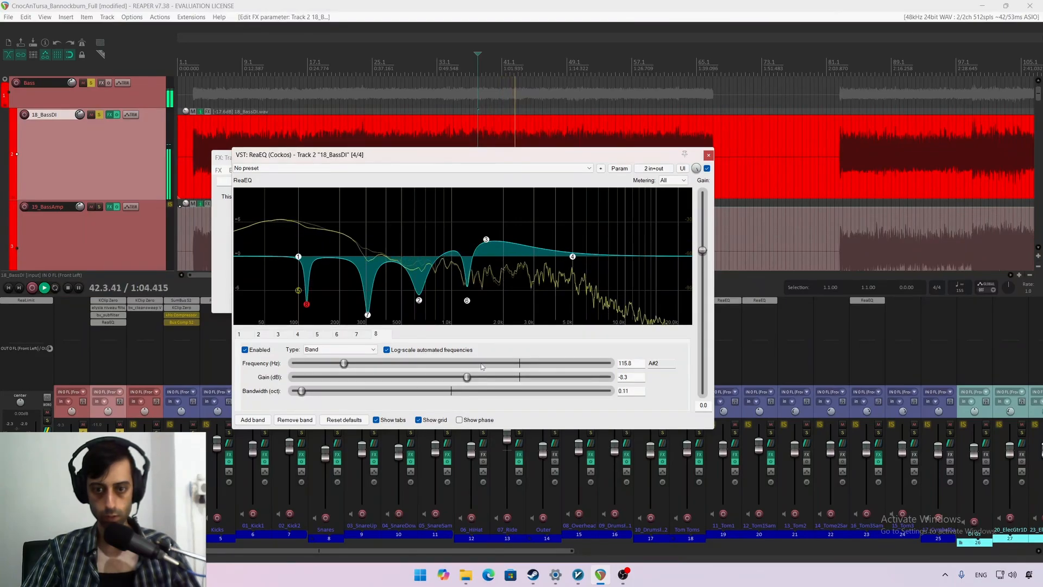
{"action": "left_click_drag", "start_coordinate": [470, 377], "coordinate": [447, 379]}
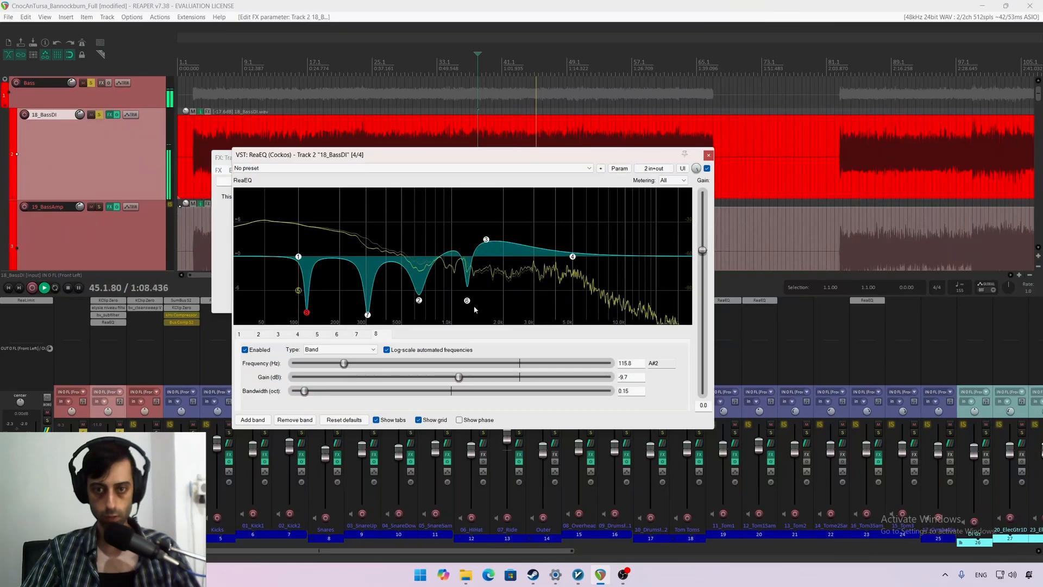
{"action": "left_click", "coordinate": [708, 170]}
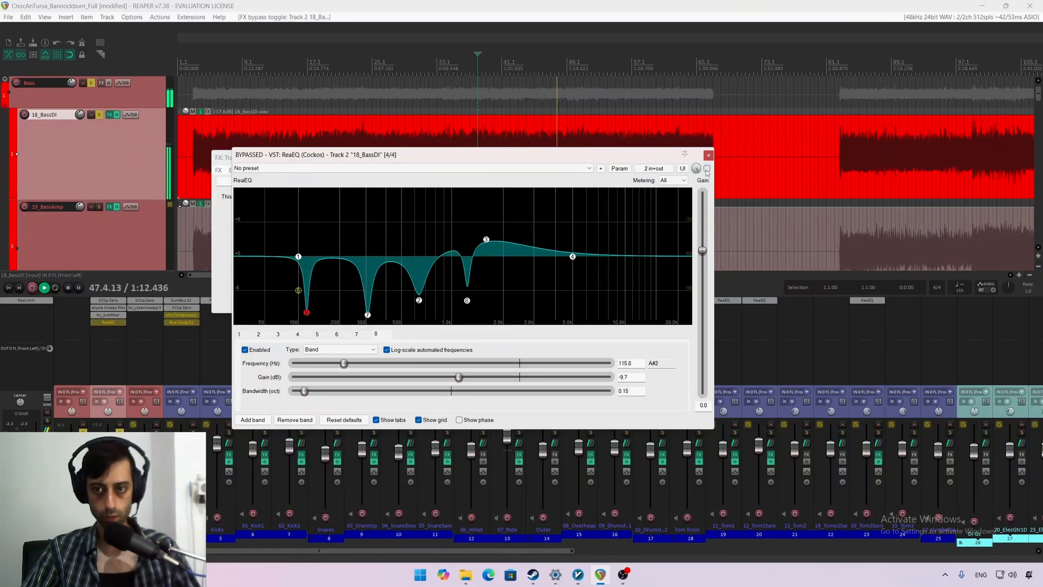
{"action": "left_click", "coordinate": [707, 169]}
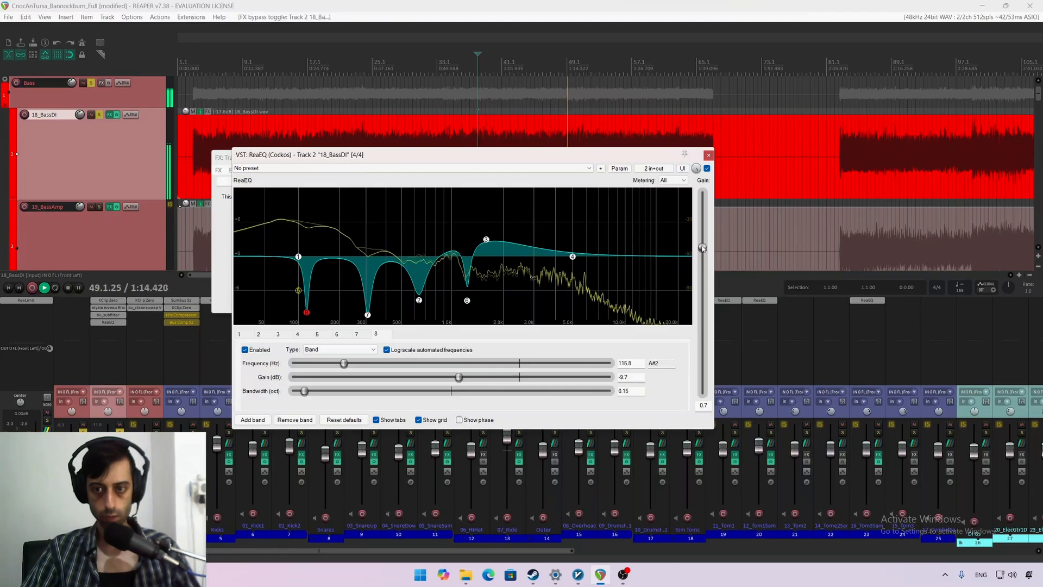
Step: Set the ReaEQ output gain to 0.7 dB and band 3 to 2.6 dB at 1621.8 Hz, closing the effect windows
{"action": "left_click", "coordinate": [487, 241]}
{"action": "key", "text": "space"}
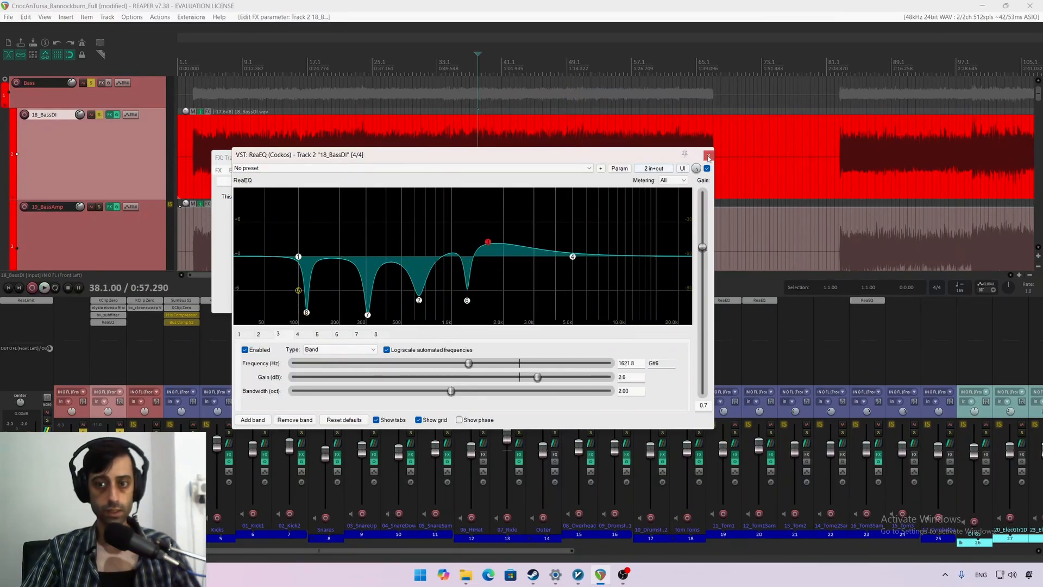
{"action": "left_click", "coordinate": [709, 156]}
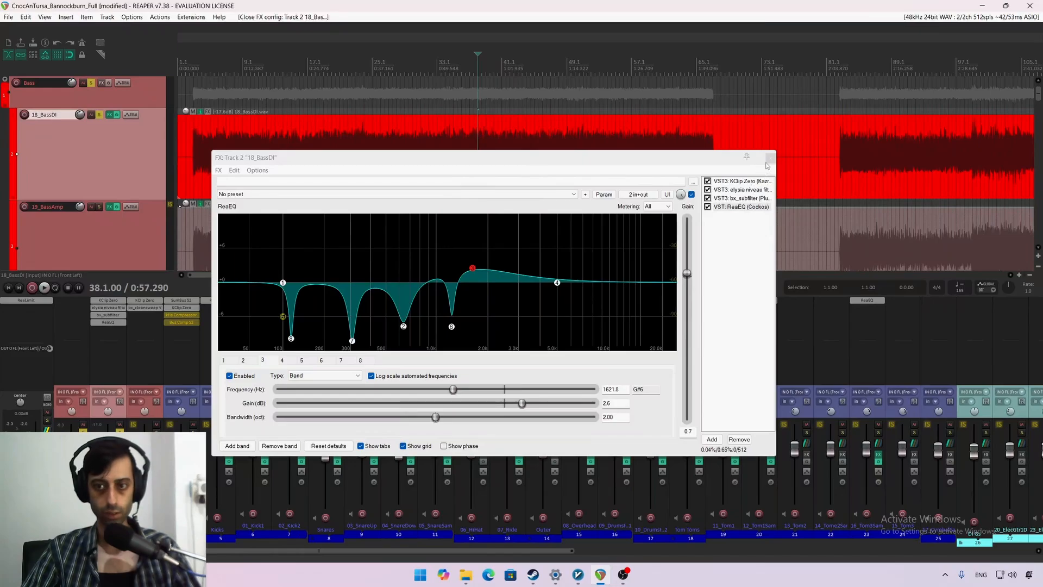
{"action": "left_click", "coordinate": [769, 159]}
Step: Unsolo 18_BassDI and compare it alone against both bass tracks together during playback
{"action": "left_click", "coordinate": [100, 116]}
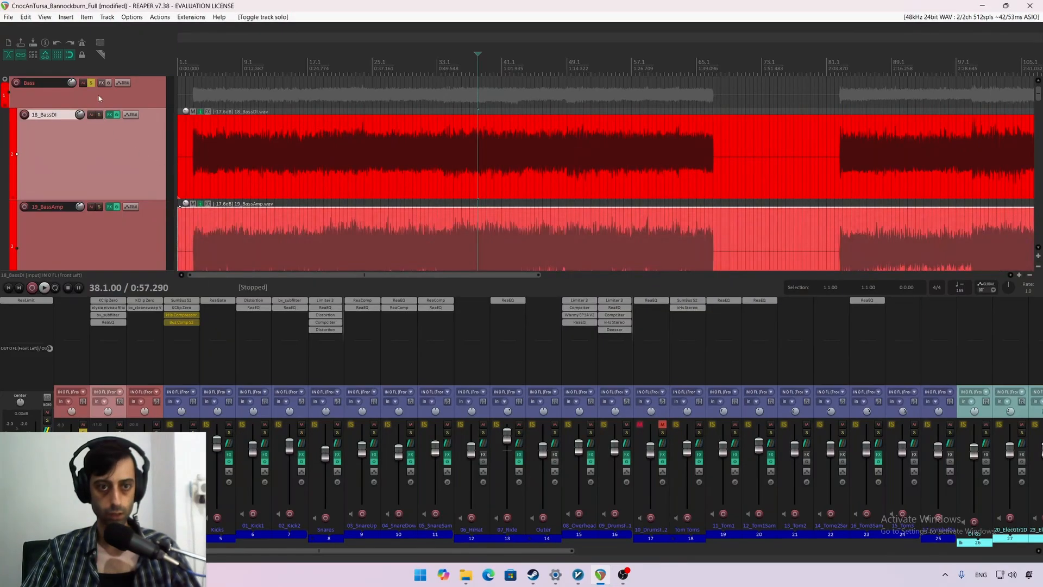
{"action": "key", "text": "space"}
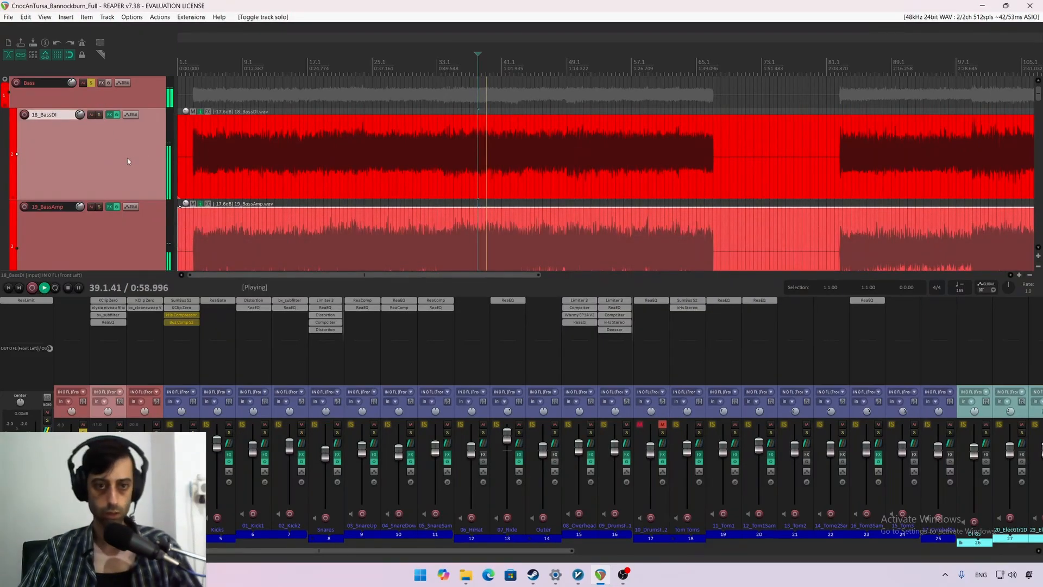
{"action": "left_click", "coordinate": [126, 237]}
{"action": "left_click", "coordinate": [114, 160]}
{"action": "left_click", "coordinate": [100, 114]}
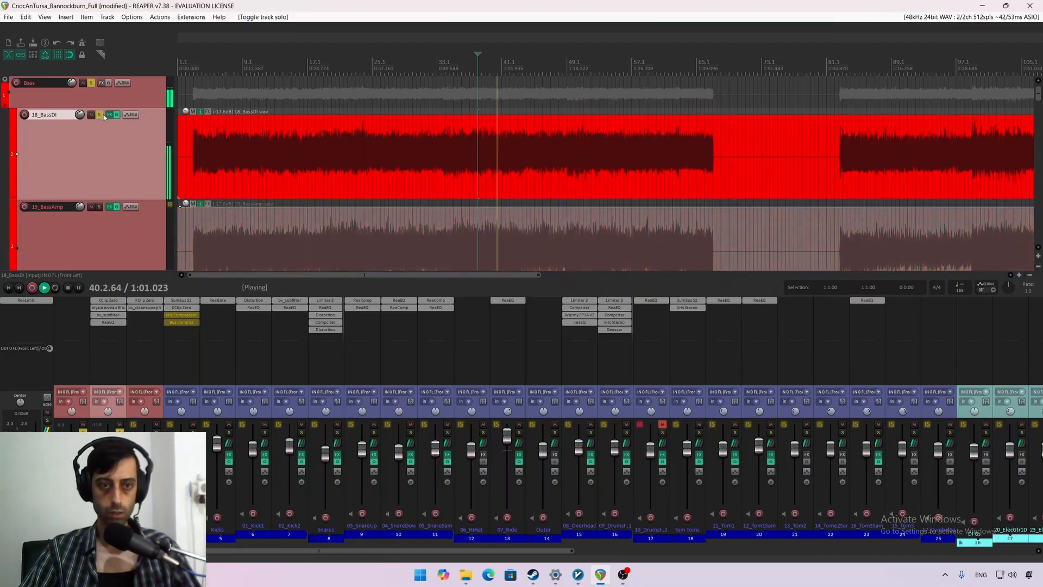
{"action": "left_click", "coordinate": [102, 116]}
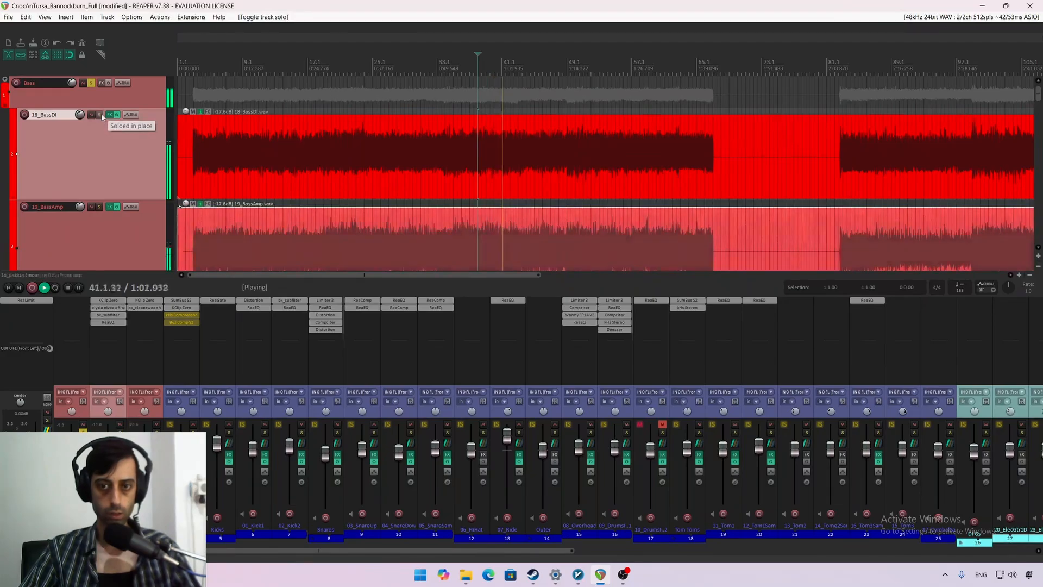
Step: Hide the mixer to enlarge the arrangement and restart playback of the two bass tracks
{"action": "left_click", "coordinate": [100, 228]}
{"action": "key", "text": "ctrl+m"}
{"action": "key", "text": "space"}
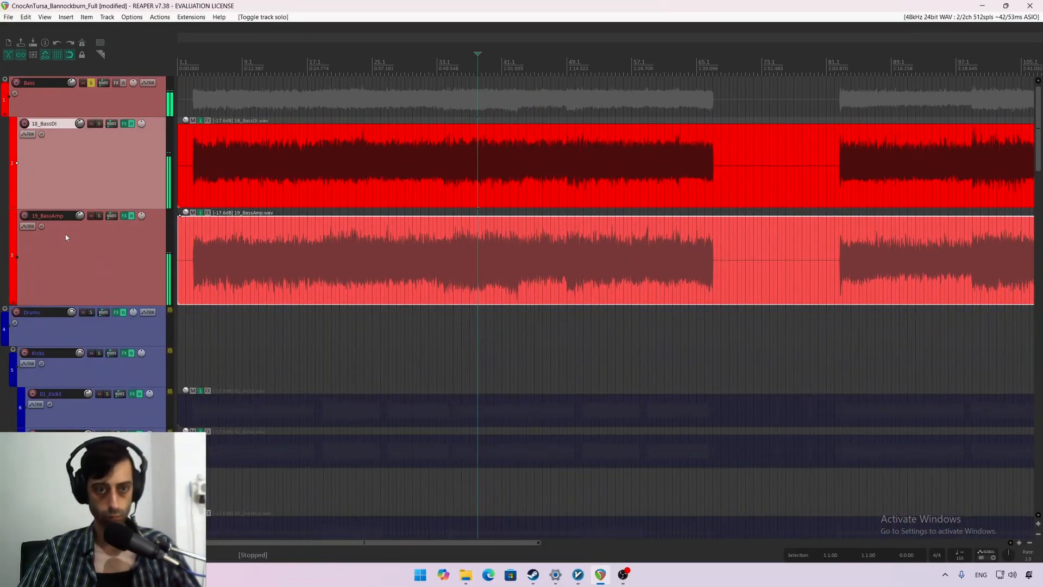
{"action": "key", "text": "space"}
Step: Try inverting the phase of 19_BassAmp and of 18_BassDI in turn, restoring normal phase on each
{"action": "left_click", "coordinate": [42, 226]}
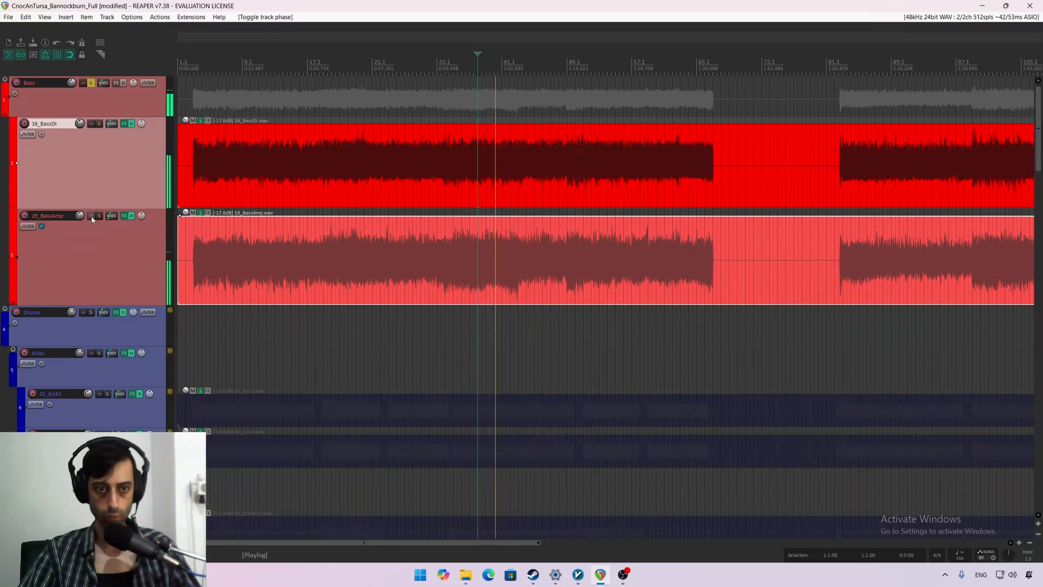
{"action": "left_click", "coordinate": [92, 216]}
{"action": "left_click", "coordinate": [92, 217]}
{"action": "left_click", "coordinate": [43, 227]}
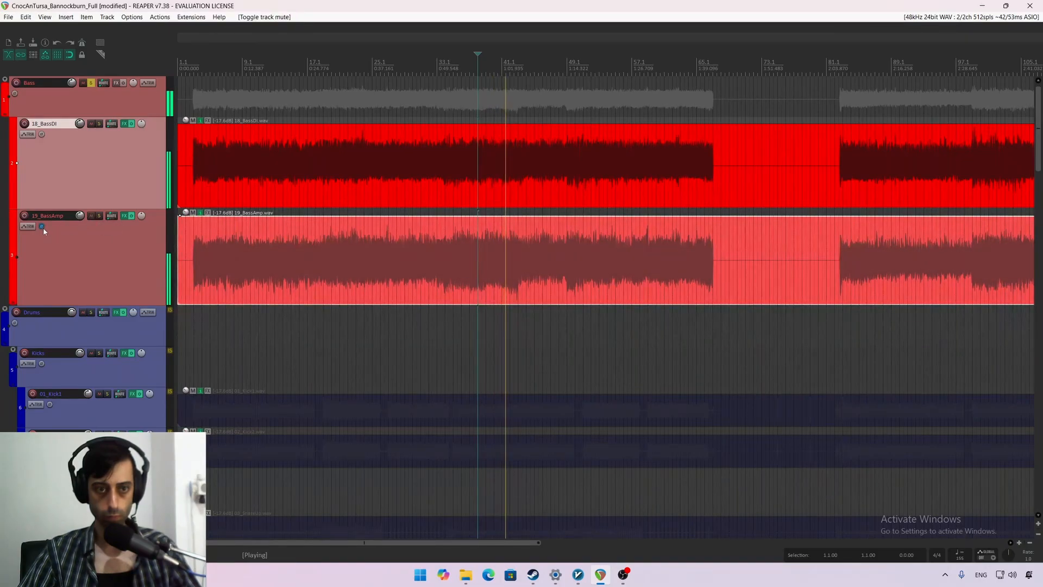
{"action": "left_click", "coordinate": [42, 135]}
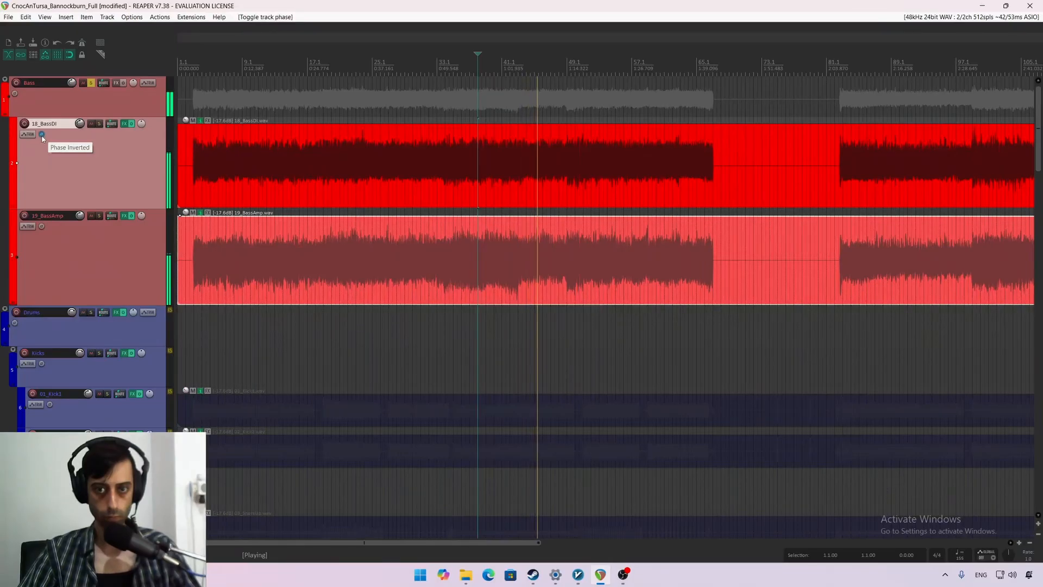
{"action": "left_click", "coordinate": [42, 135]}
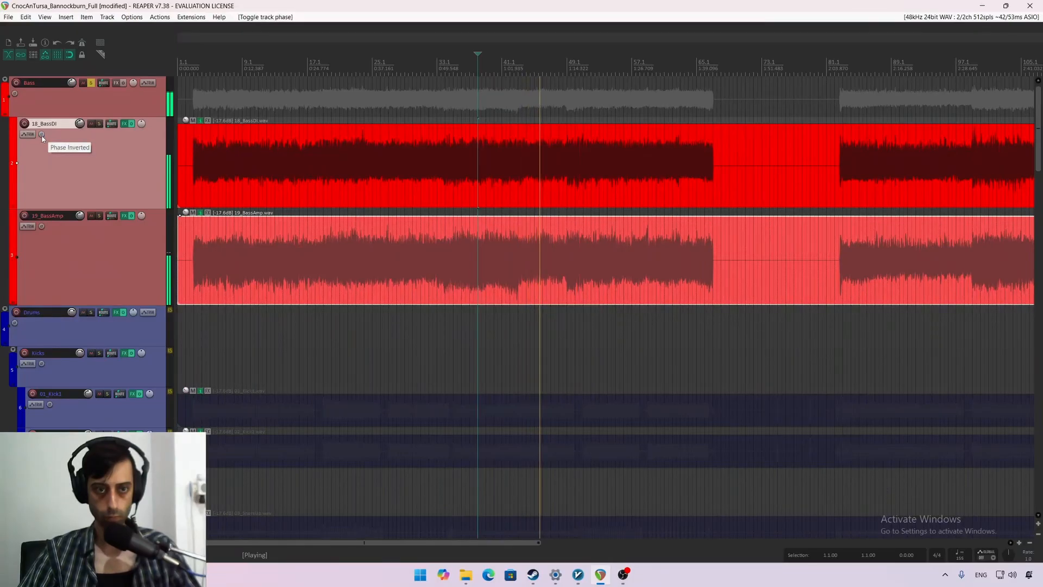
Step: Solo 18_BassDI and 19_BassAmp in turn during playback to compare each with the combined bass sound
{"action": "left_click", "coordinate": [99, 124]}
{"action": "left_click", "coordinate": [99, 123]}
{"action": "left_click", "coordinate": [99, 216]}
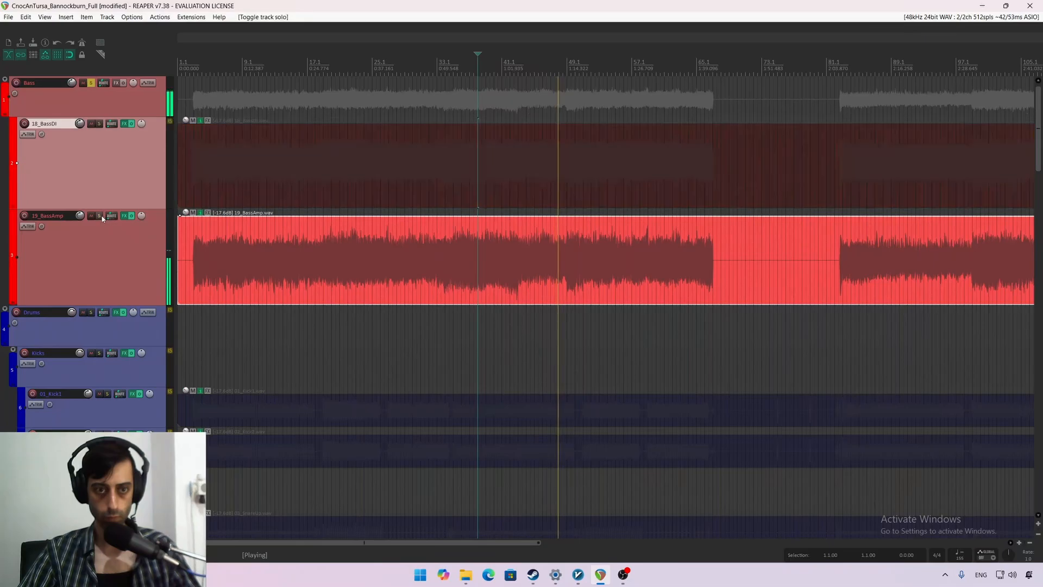
{"action": "left_click", "coordinate": [99, 216]}
{"action": "left_click", "coordinate": [113, 255]}
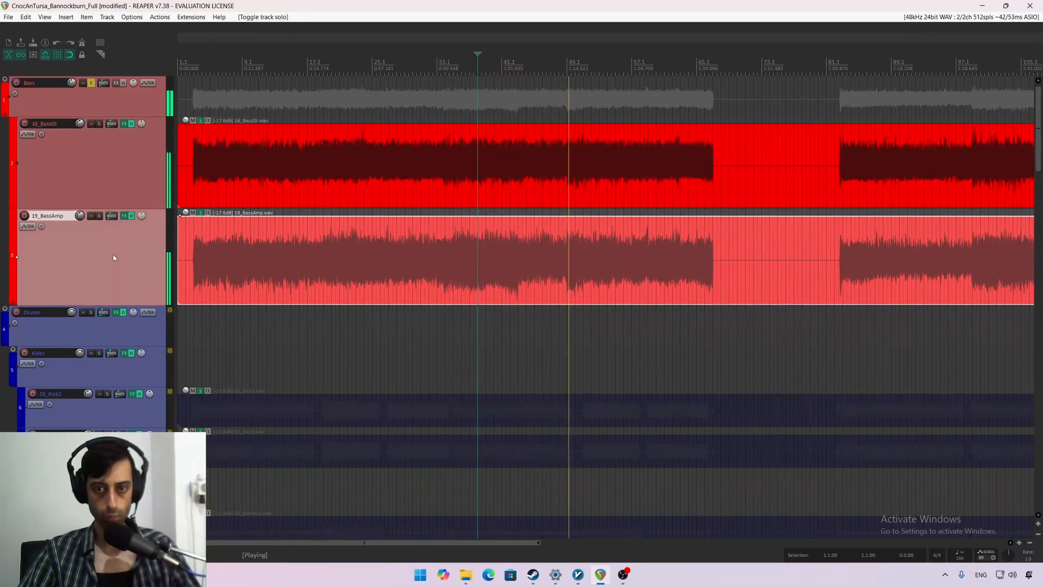
{"action": "key", "text": "space"}
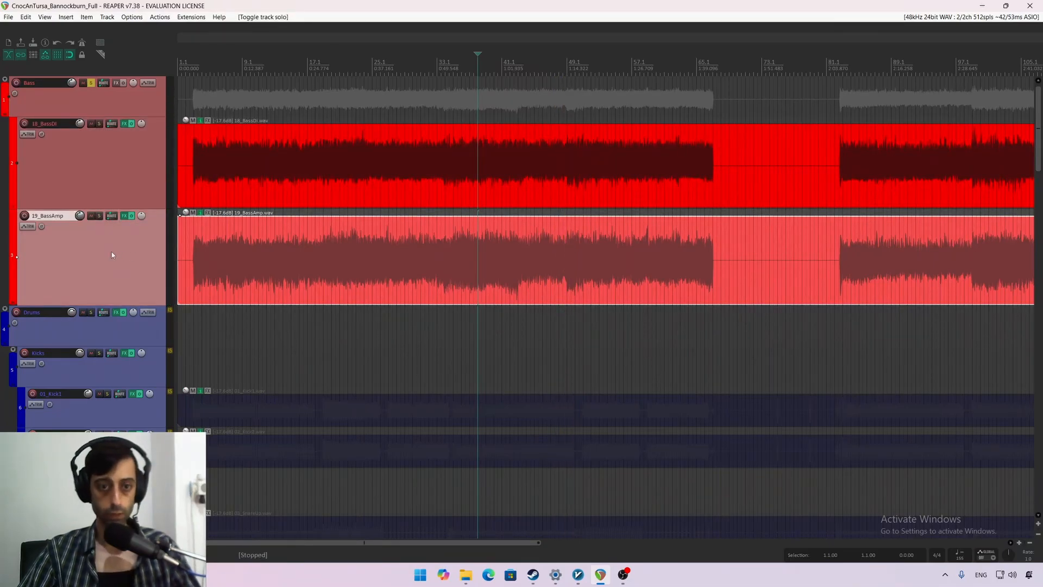
Step: Solo 19_BassAmp and add ReaEQ to its effects chain after bx_cleansweep
{"action": "left_click", "coordinate": [99, 215]}
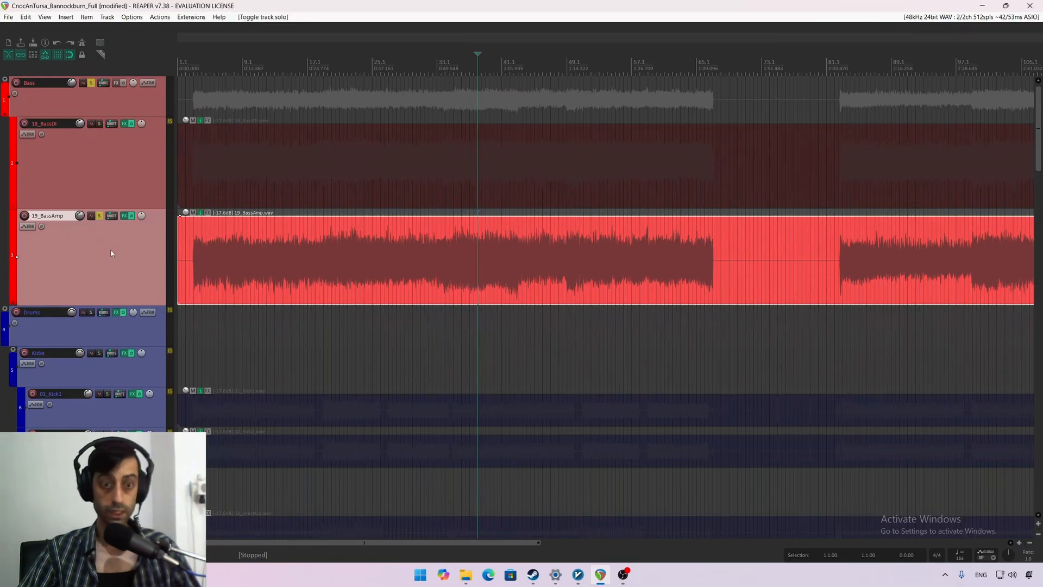
{"action": "key", "text": "space"}
{"action": "left_click", "coordinate": [124, 215]}
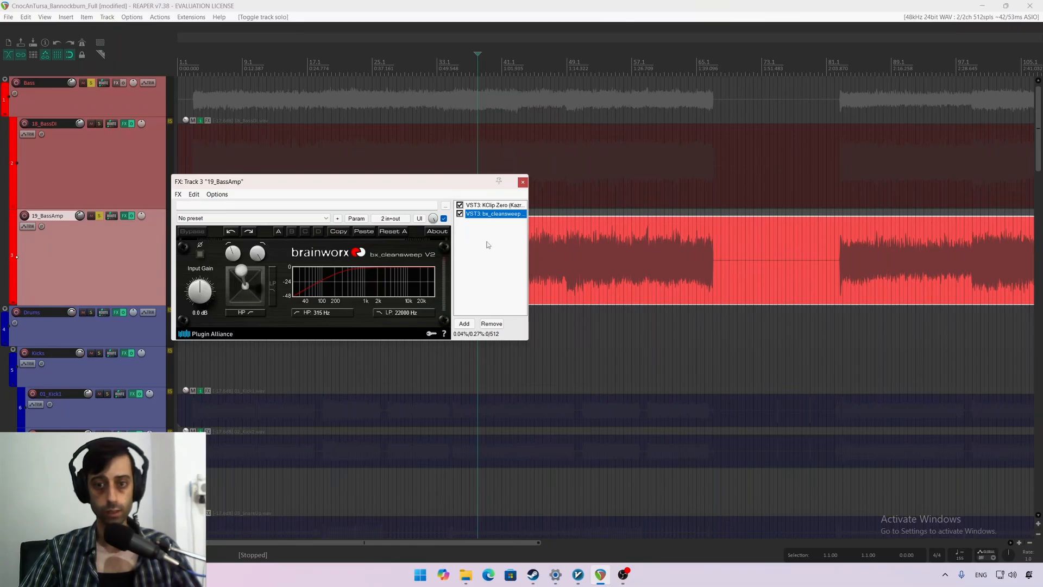
{"action": "right_click", "coordinate": [491, 246]}
{"action": "left_click", "coordinate": [554, 203]}
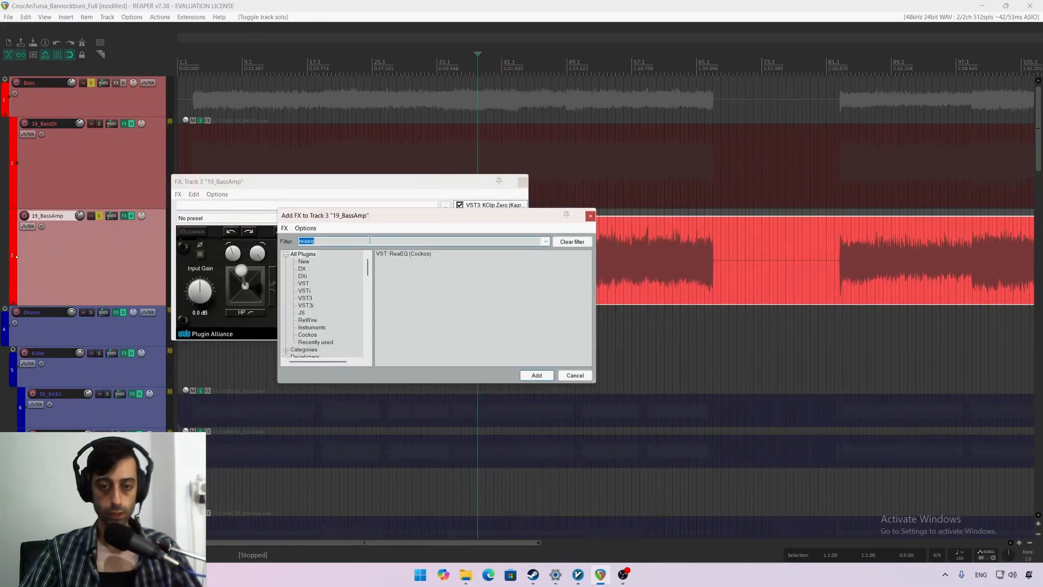
{"action": "double_click", "coordinate": [409, 255]}
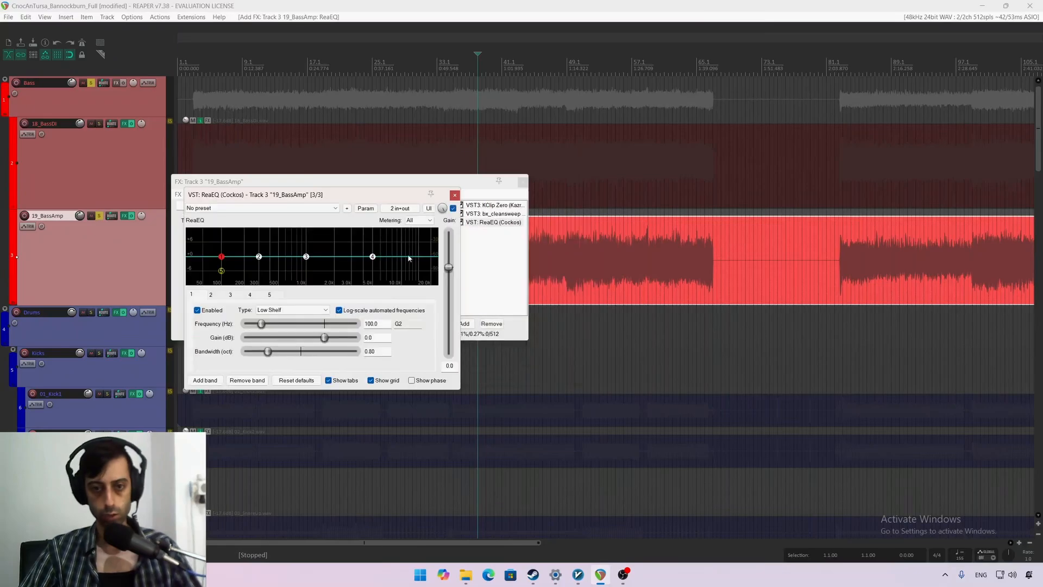
Step: Enlarge and reposition the floating ReaEQ window of 19_BassAmp, displaying bx_cleansweep in the effects chain behind it
{"action": "left_click_drag", "start_coordinate": [382, 198], "coordinate": [461, 229]}
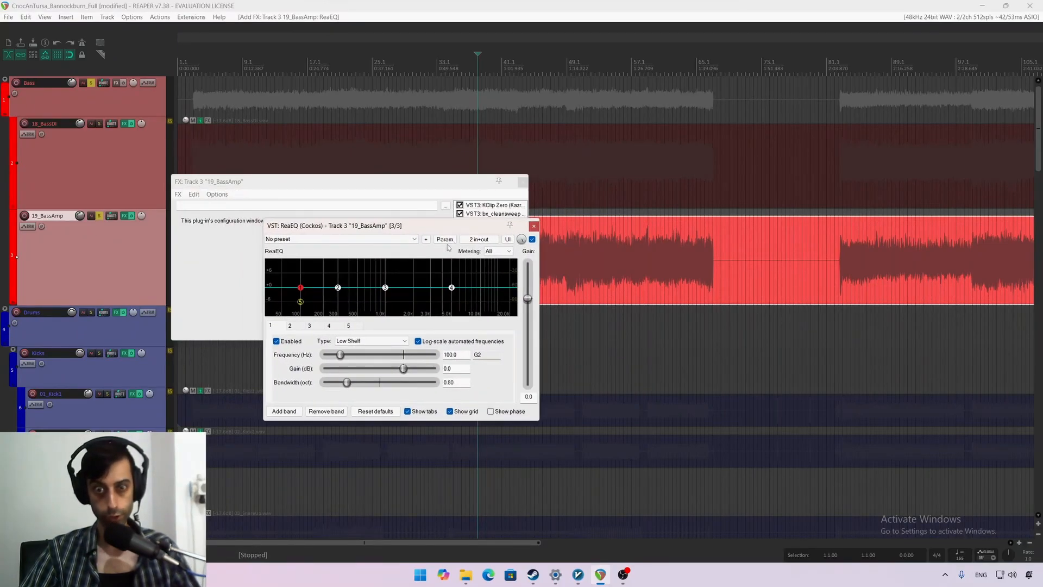
{"action": "left_click_drag", "start_coordinate": [539, 337], "coordinate": [699, 337]}
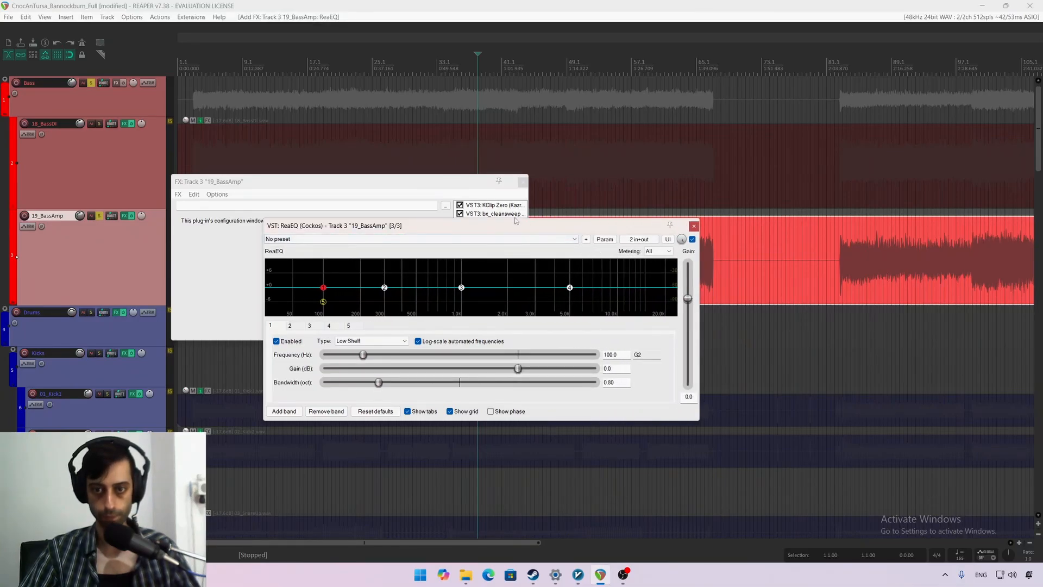
{"action": "left_click", "coordinate": [496, 214]}
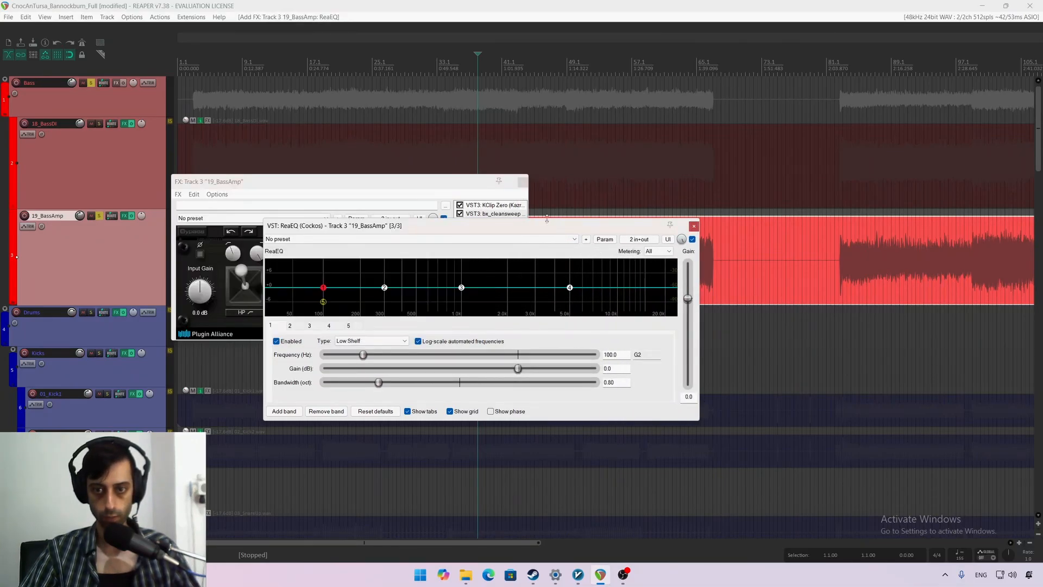
{"action": "left_click_drag", "start_coordinate": [547, 219], "coordinate": [520, 162]}
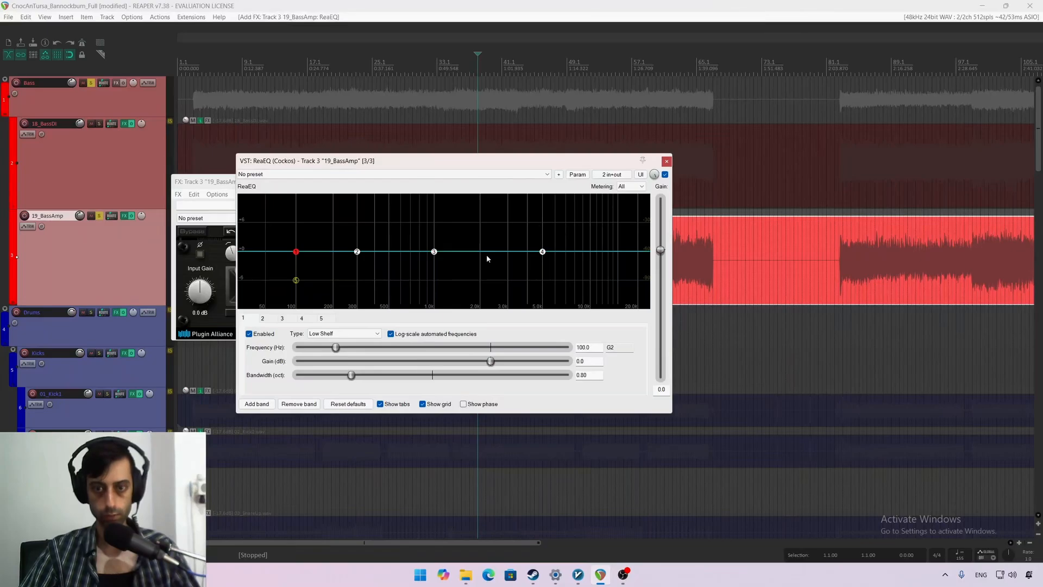
Step: During playback, boost band 3 about 5.9 dB at 1333 Hz and cut band 2 about 3.9 dB at 607 Hz in 19_BassAmp's ReaEQ
{"action": "key", "text": "space"}
{"action": "left_click_drag", "start_coordinate": [434, 251], "coordinate": [454, 223]}
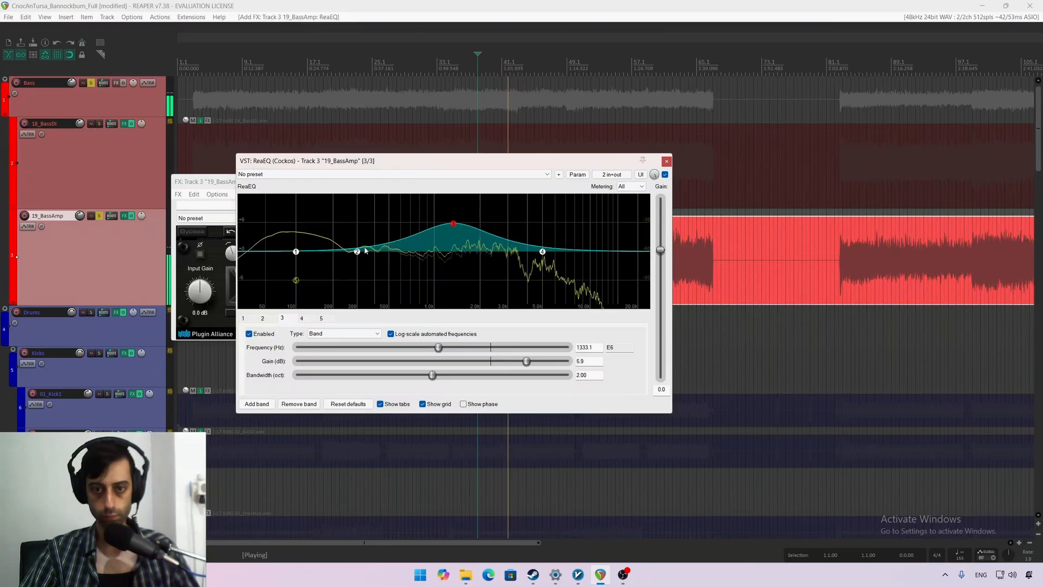
{"action": "left_click_drag", "start_coordinate": [357, 251], "coordinate": [403, 272]}
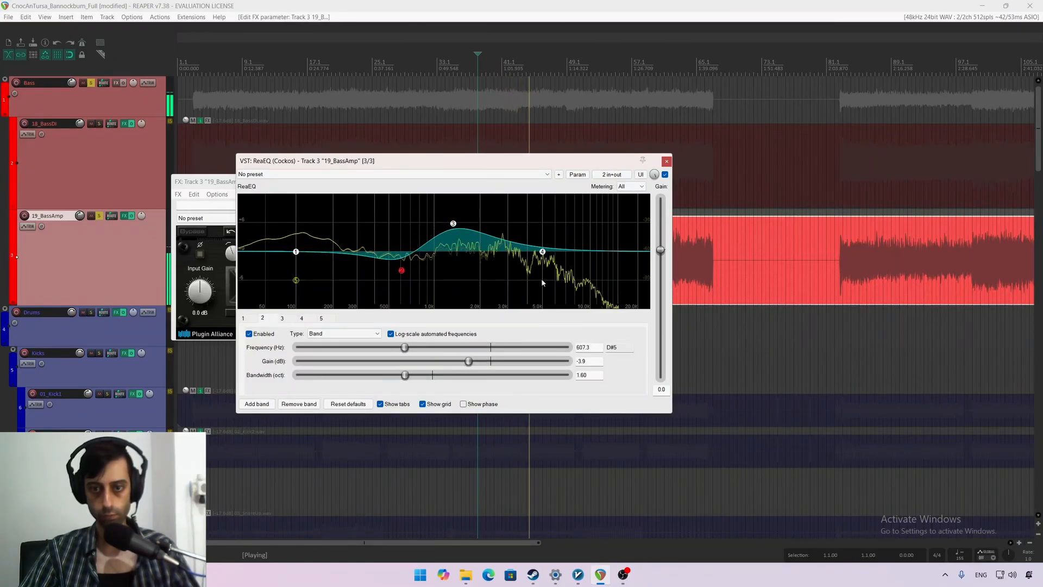
Step: Set ReaEQ's high shelf to about -4.8 dB at 14073 Hz and add a band boosting about 2.3 dB at 4971 Hz
{"action": "left_click_drag", "start_coordinate": [542, 252], "coordinate": [613, 280]}
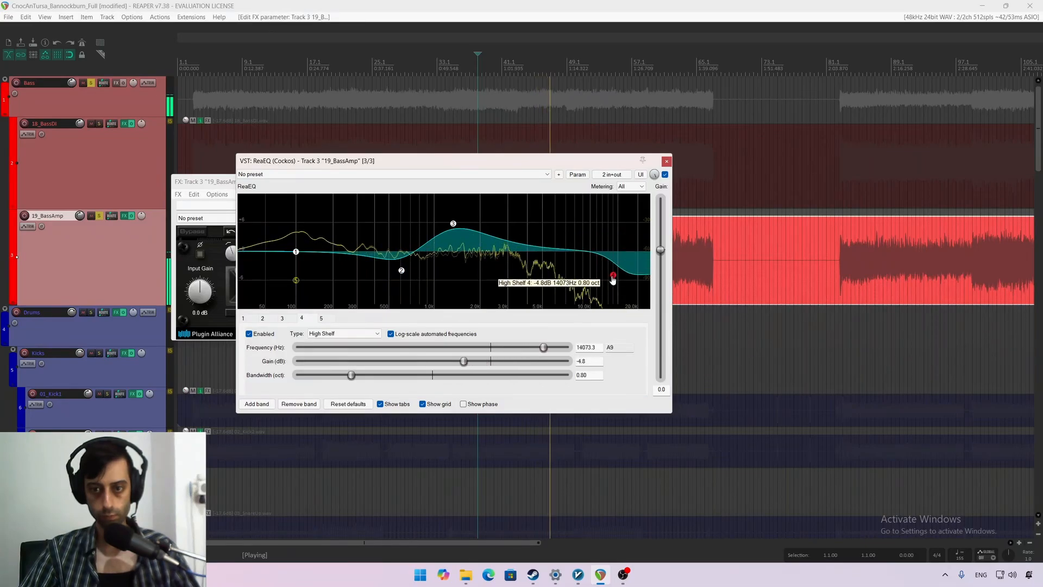
{"action": "double_click", "coordinate": [541, 251]}
{"action": "left_click_drag", "start_coordinate": [540, 251], "coordinate": [543, 240]}
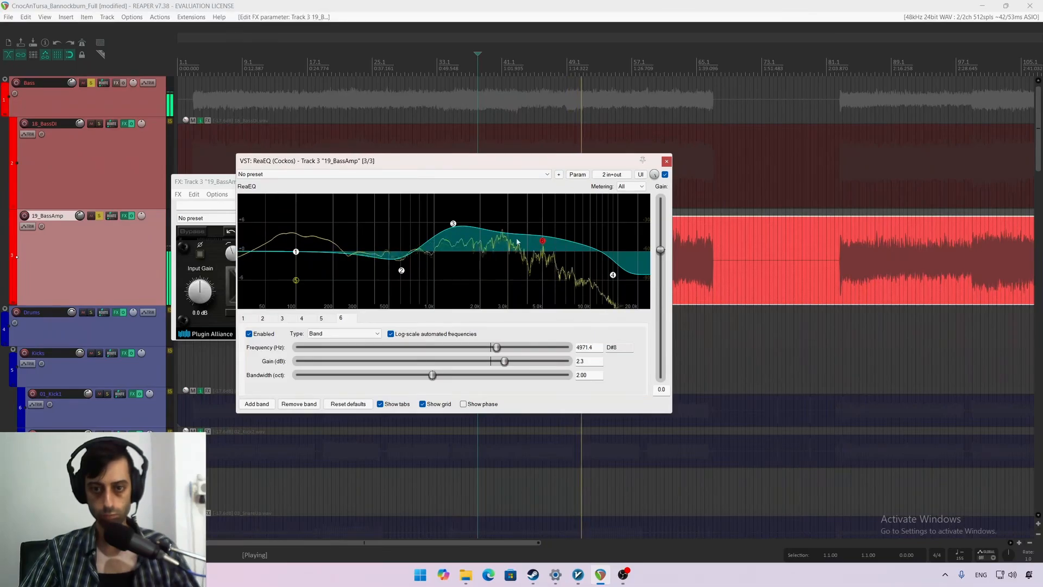
Step: Compare 19_BassAmp with ReaEQ bypassed and active during playback, and close the floating equalizer window
{"action": "left_click", "coordinate": [665, 174]}
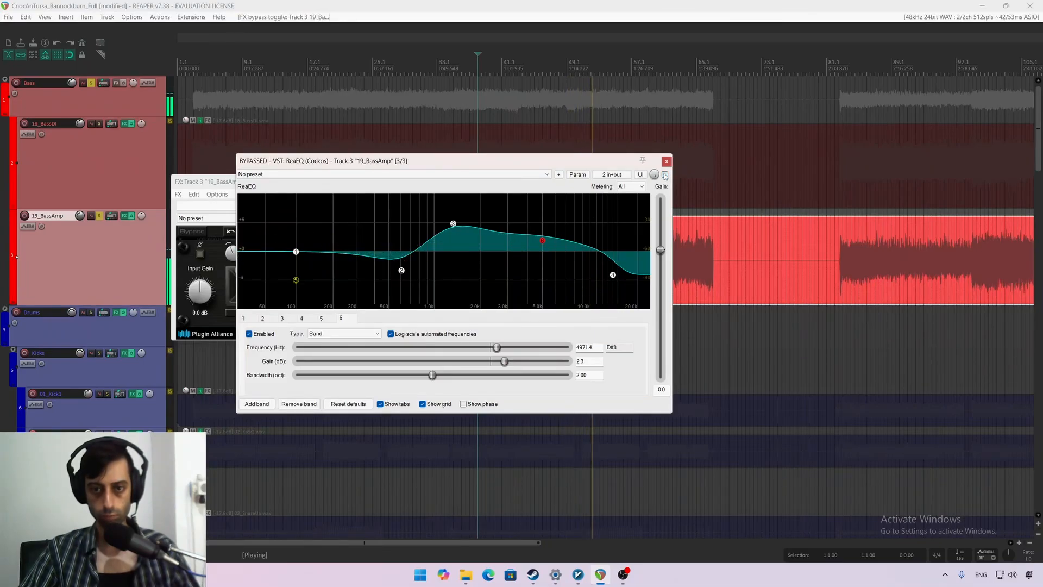
{"action": "left_click", "coordinate": [665, 174]}
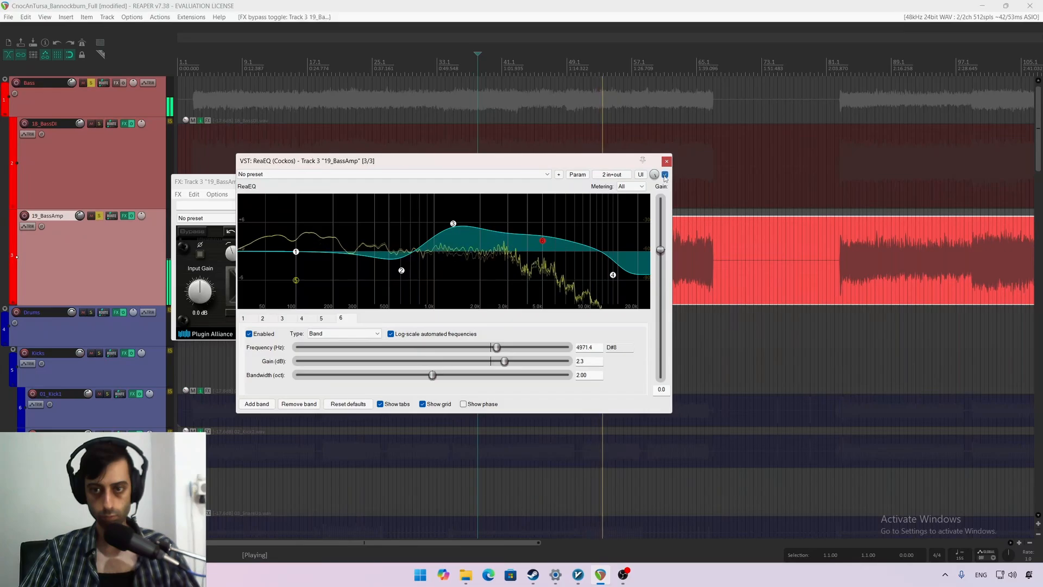
{"action": "left_click", "coordinate": [667, 161]}
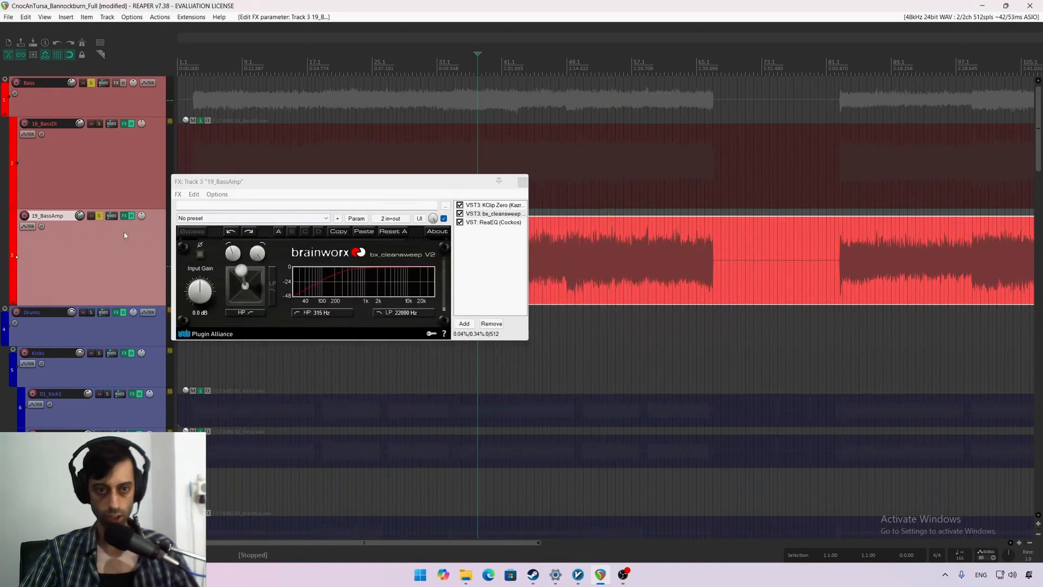
Step: Search the plug-ins for "chorus" and add kHs Chorus after ReaEQ in the effects chain of 19_BassAmp
{"action": "right_click", "coordinate": [496, 232]}
{"action": "left_click", "coordinate": [553, 205]}
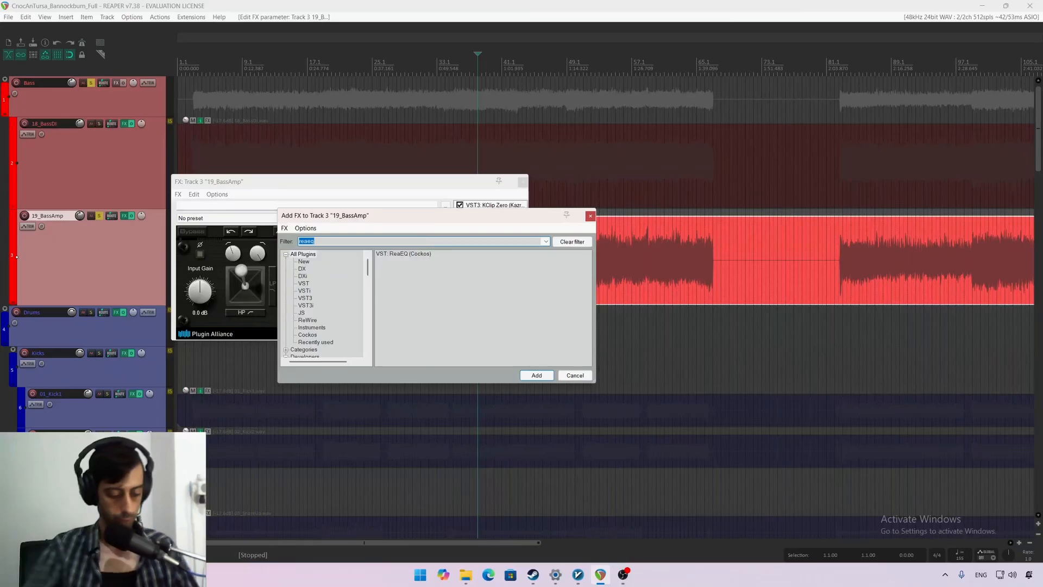
{"action": "type", "text": "chorus"}
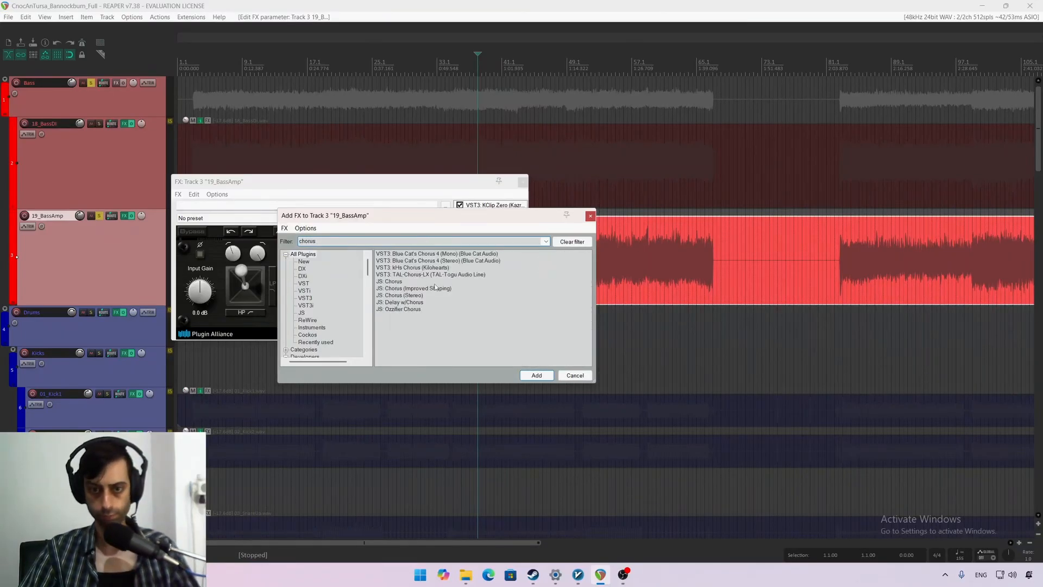
{"action": "double_click", "coordinate": [427, 270]}
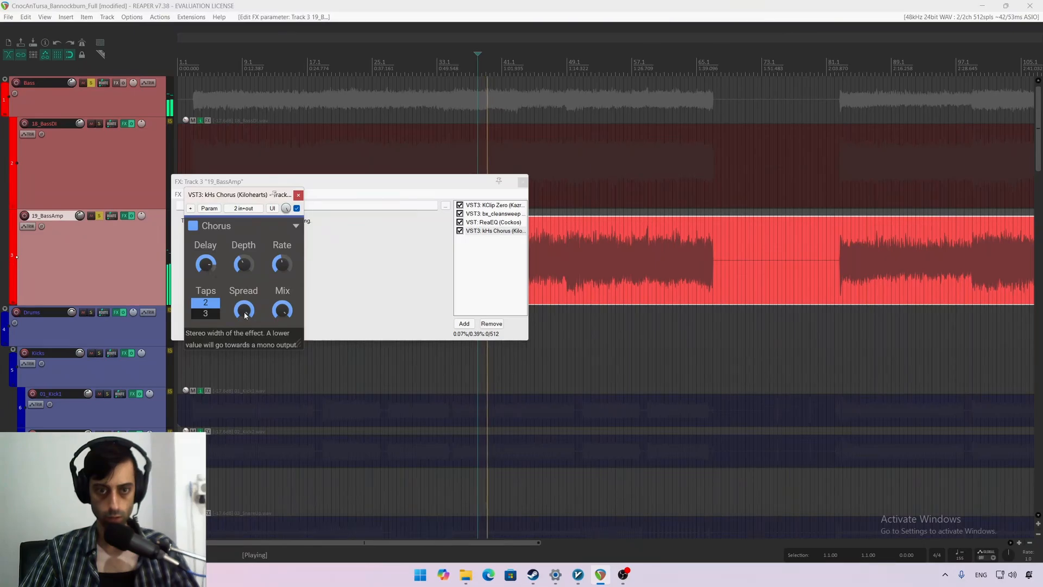
Step: Adjust kHs Chorus on 19_BassAmp by ear, comparing it against bypass and setting its Mix to about 44%, and close its floating window
{"action": "left_click_drag", "start_coordinate": [207, 265], "coordinate": [206, 270]}
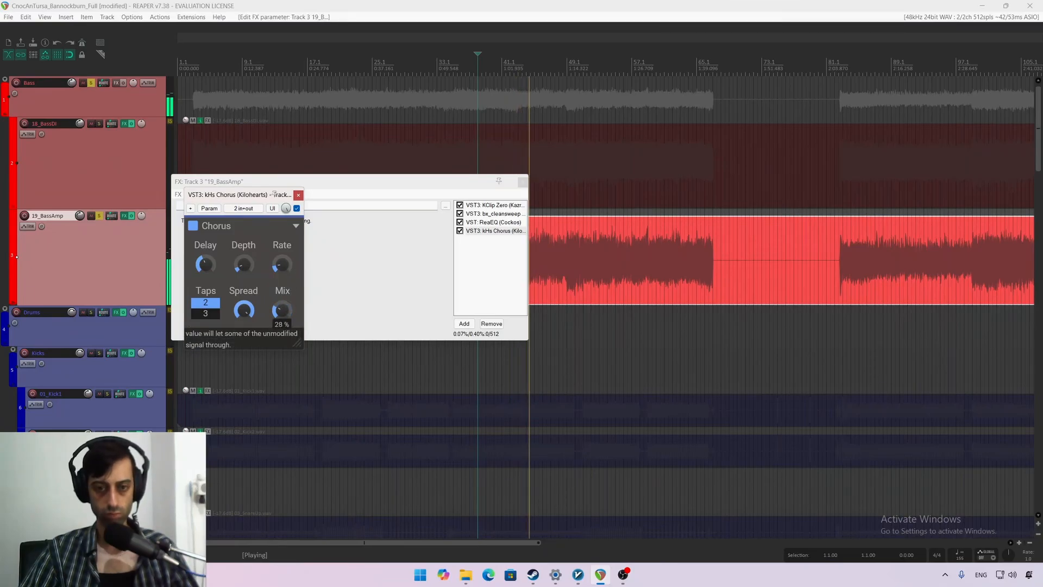
{"action": "left_click_drag", "start_coordinate": [206, 264], "coordinate": [242, 256]}
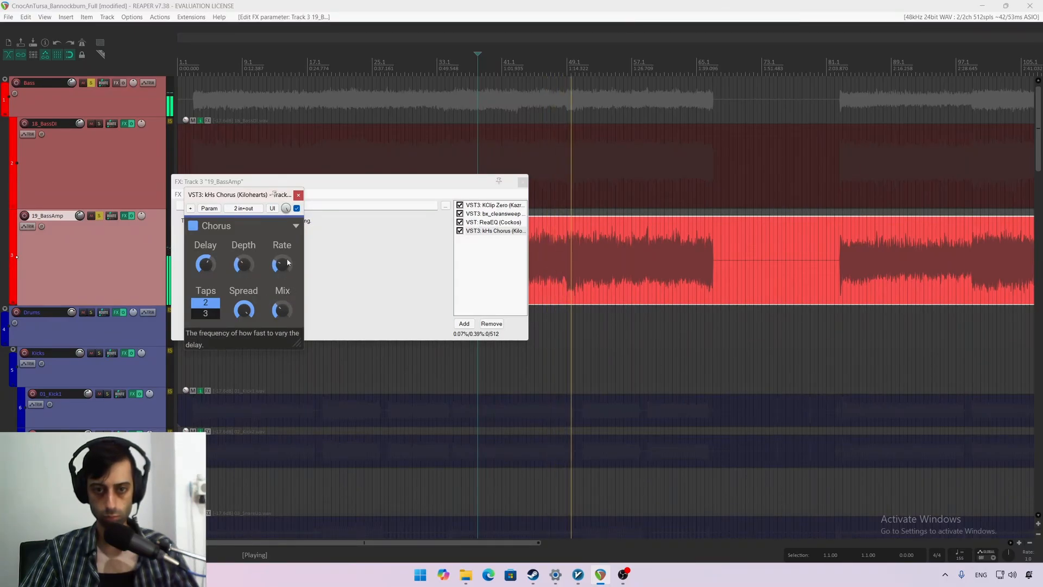
{"action": "left_click", "coordinate": [296, 208]}
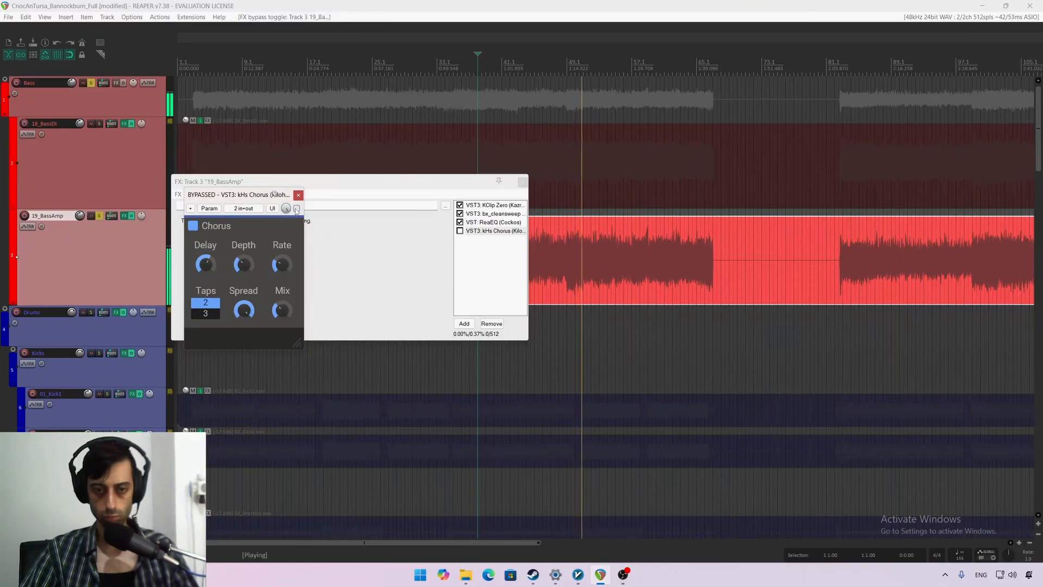
{"action": "left_click", "coordinate": [296, 208]}
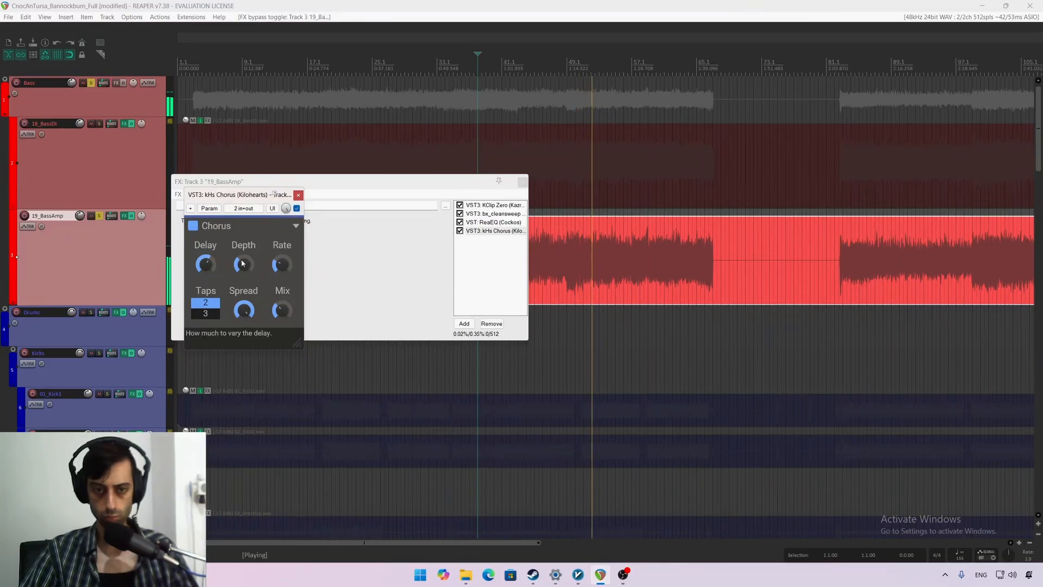
{"action": "left_click_drag", "start_coordinate": [281, 310], "coordinate": [282, 295]}
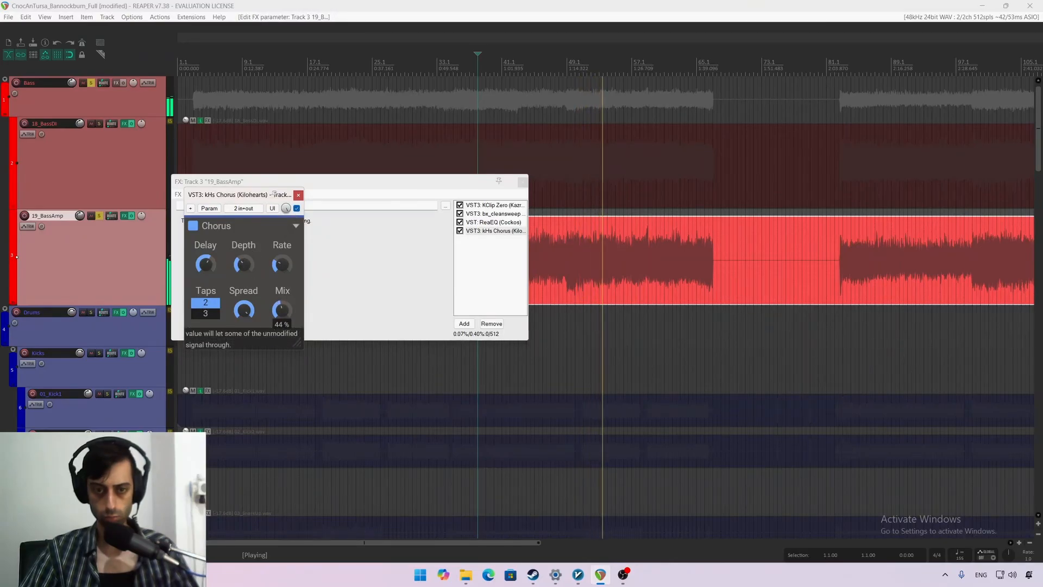
{"action": "left_click_drag", "start_coordinate": [249, 200], "coordinate": [426, 205]}
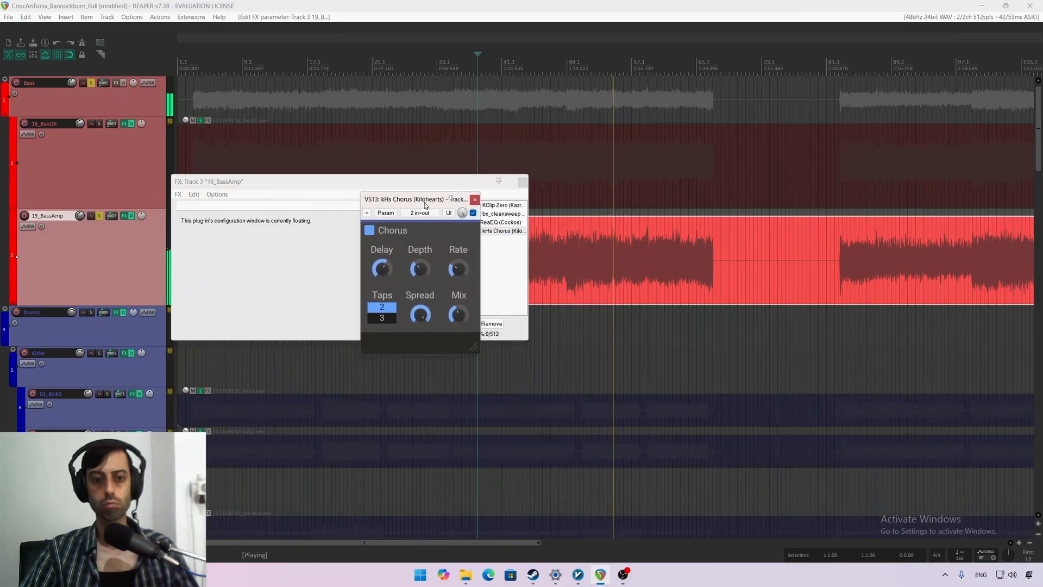
{"action": "left_click", "coordinate": [475, 200]}
Step: Display ReaEQ in the chain of 19_BassAmp, compare it bypassed and active during playback, and close the effects chain
{"action": "left_click", "coordinate": [348, 223]}
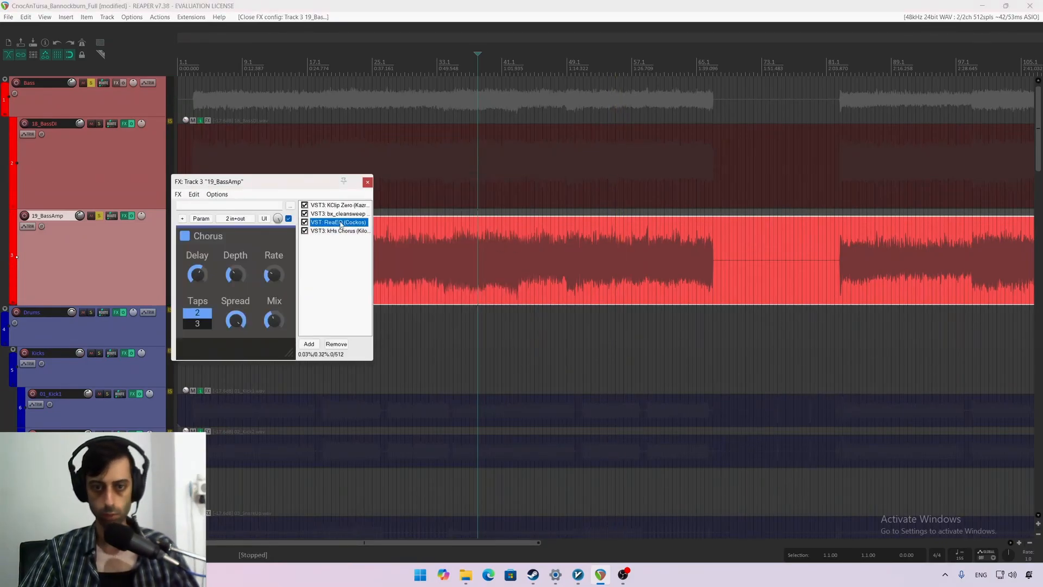
{"action": "key", "text": "space"}
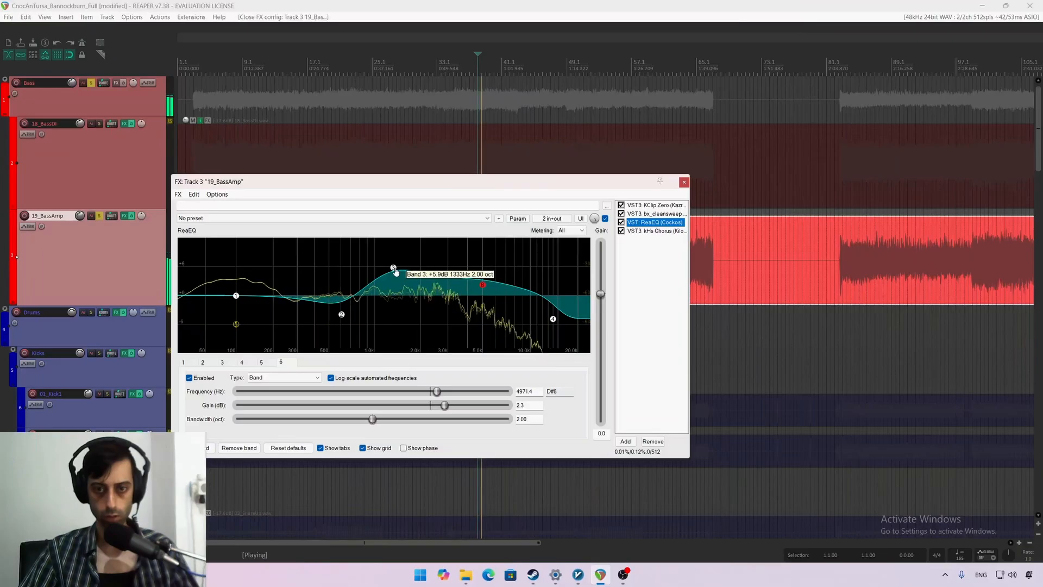
{"action": "left_click", "coordinate": [621, 222]}
{"action": "left_click", "coordinate": [621, 222]}
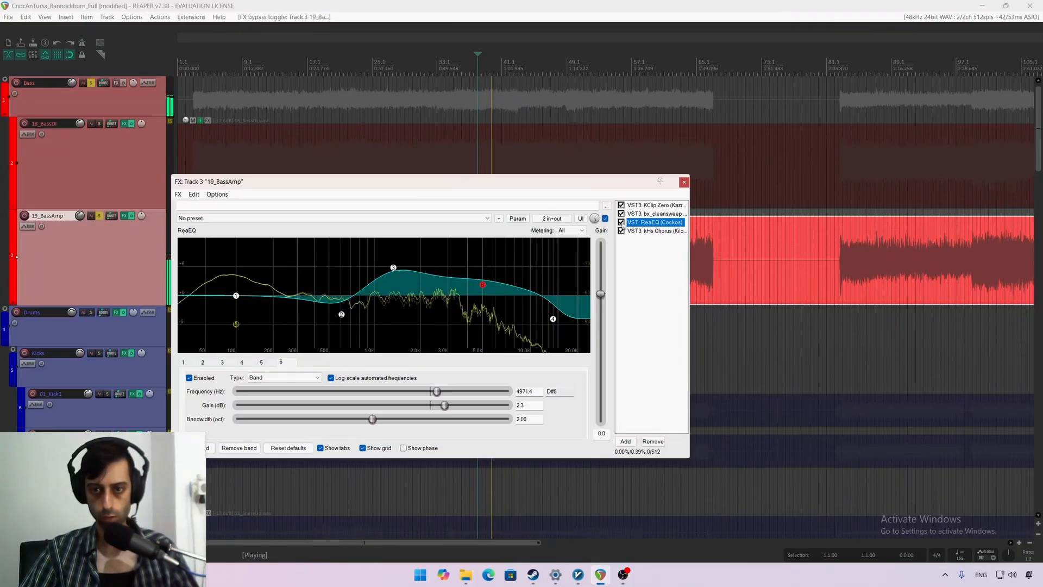
{"action": "left_click", "coordinate": [684, 182]}
Step: Turn off solo on 19_BassAmp so that it plays together with 18_BassDI
{"action": "left_click", "coordinate": [99, 217]}
{"action": "left_click", "coordinate": [99, 217]}
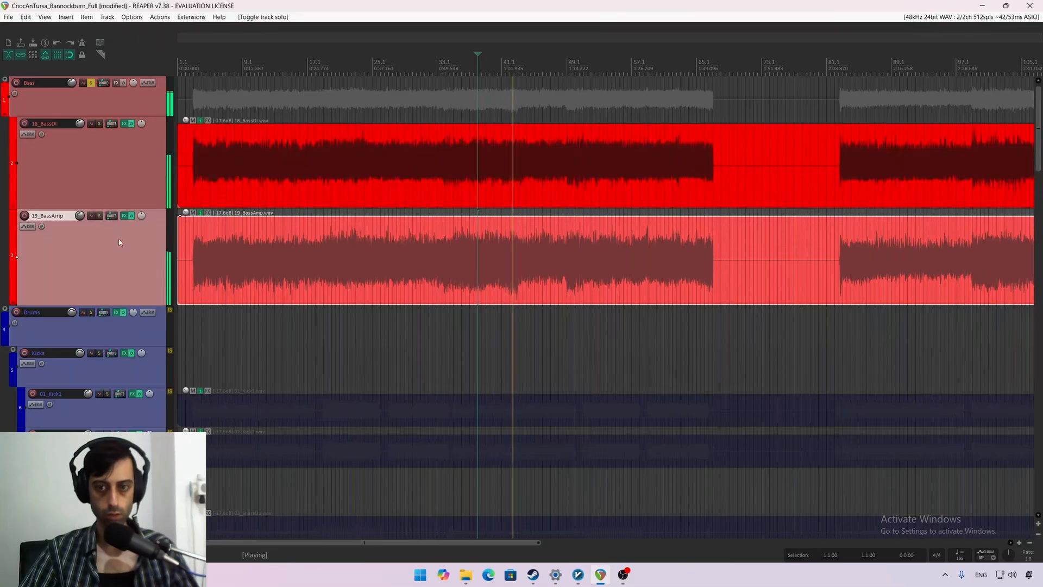
{"action": "left_click", "coordinate": [103, 176]}
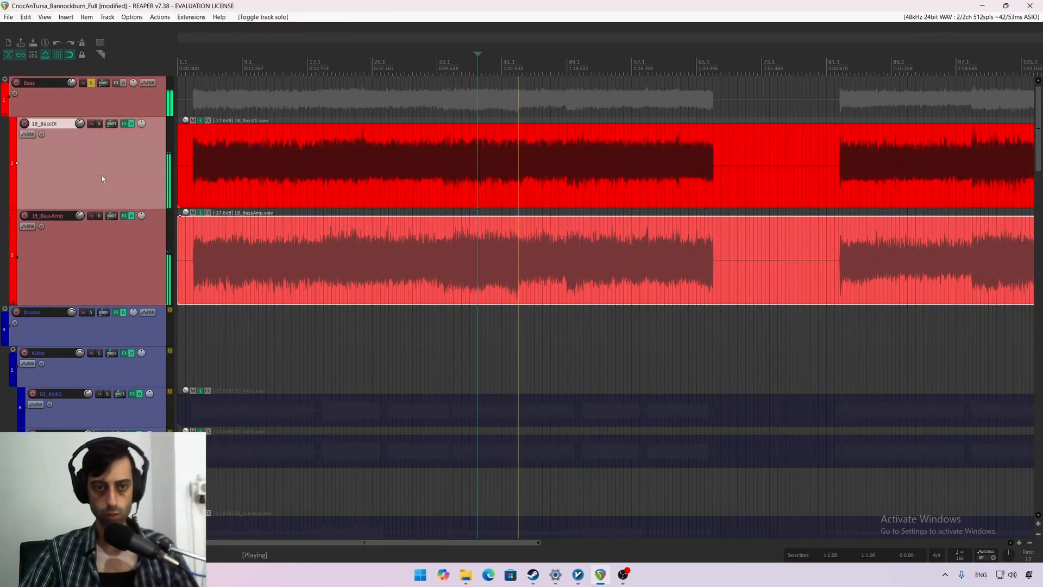
{"action": "left_click", "coordinate": [111, 242]}
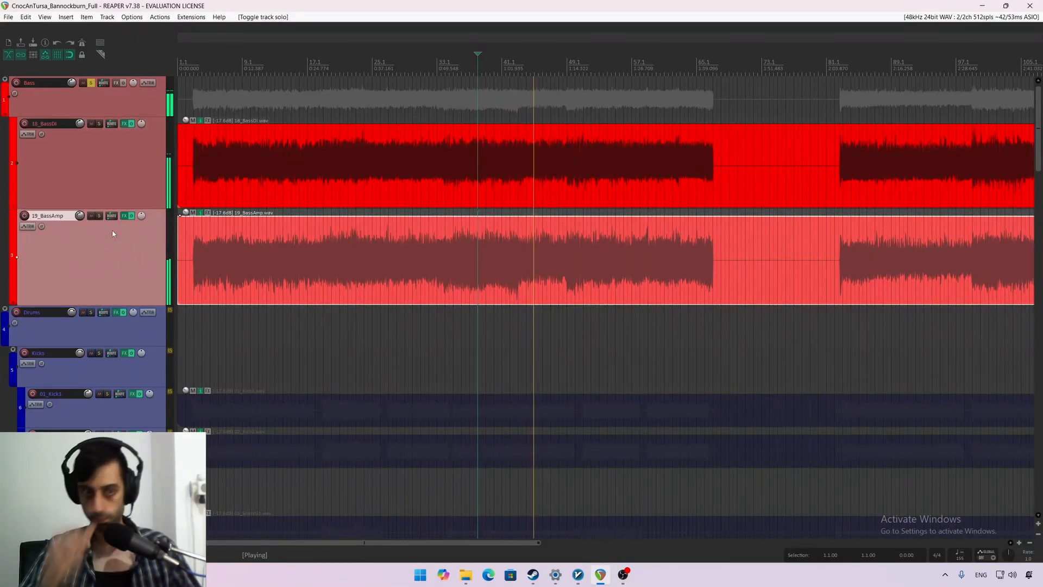
Step: Raise the high-pass frequency of bx_cleansweep on 19_BassAmp to about 345 Hz and close the effects chain
{"action": "left_click", "coordinate": [126, 217]}
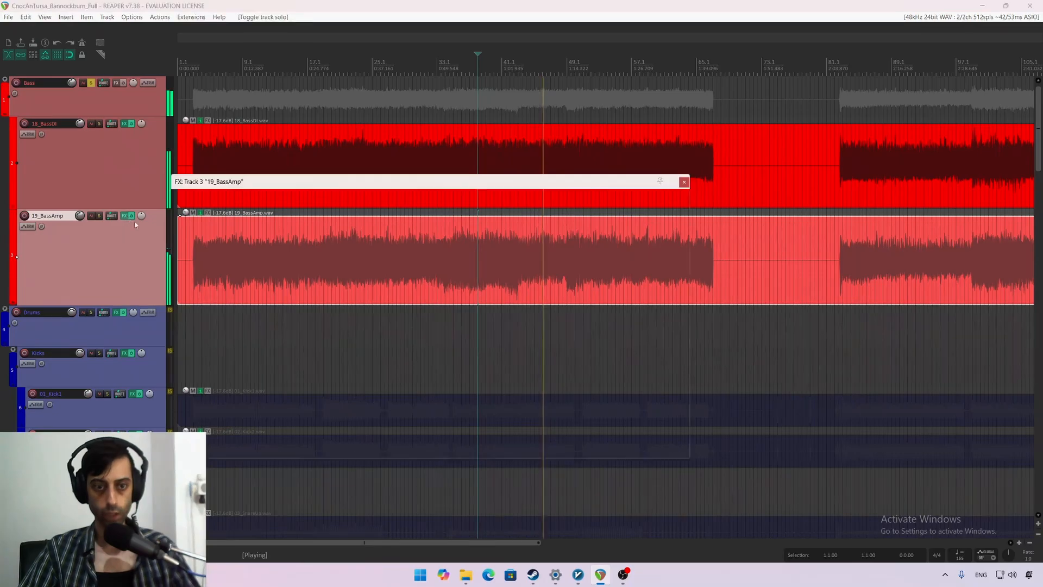
{"action": "key", "text": "space"}
{"action": "left_click", "coordinate": [645, 214]}
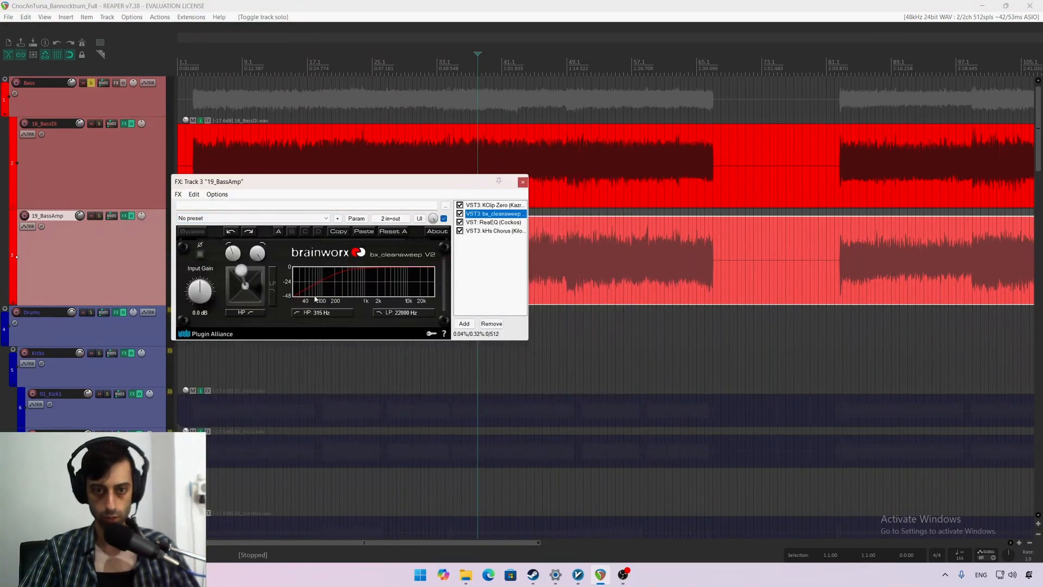
{"action": "left_click", "coordinate": [231, 258]}
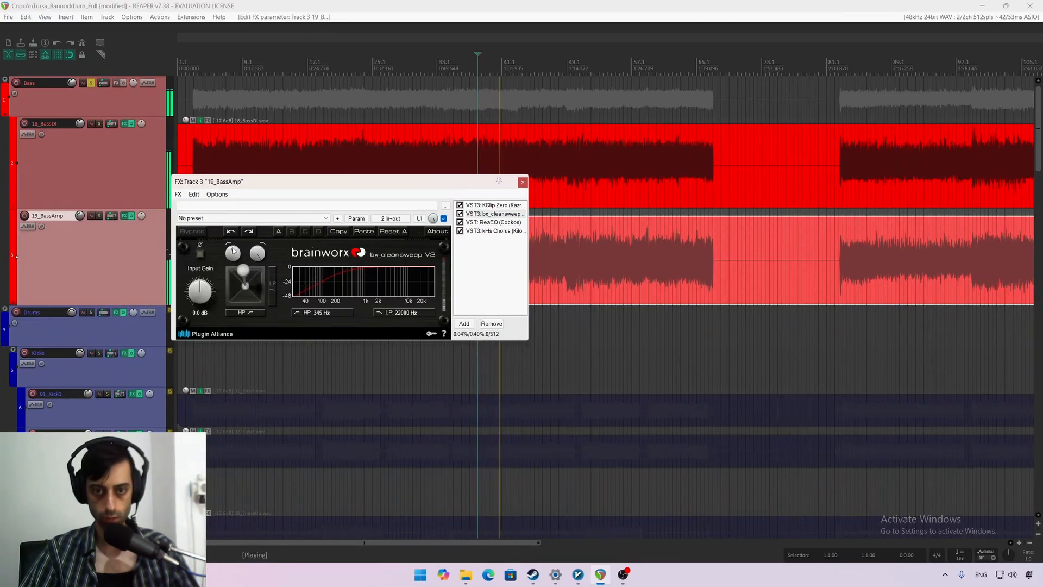
{"action": "left_click", "coordinate": [523, 182]}
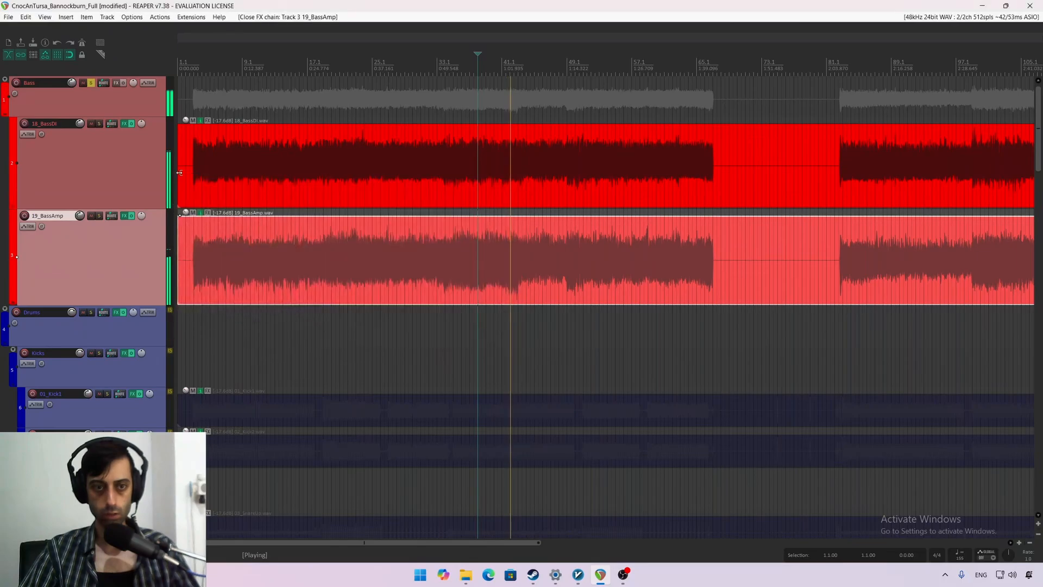
Step: Turn off solo on the Bass folder, stop playback and save the project
{"action": "left_click", "coordinate": [91, 82]}
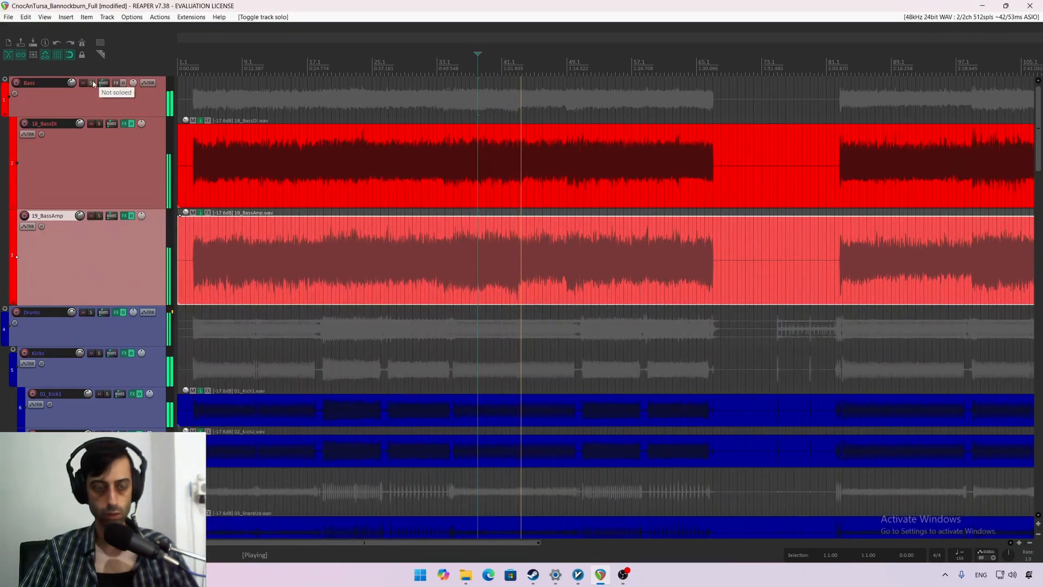
{"action": "key", "text": "space"}
{"action": "key", "text": "ctrl+s"}
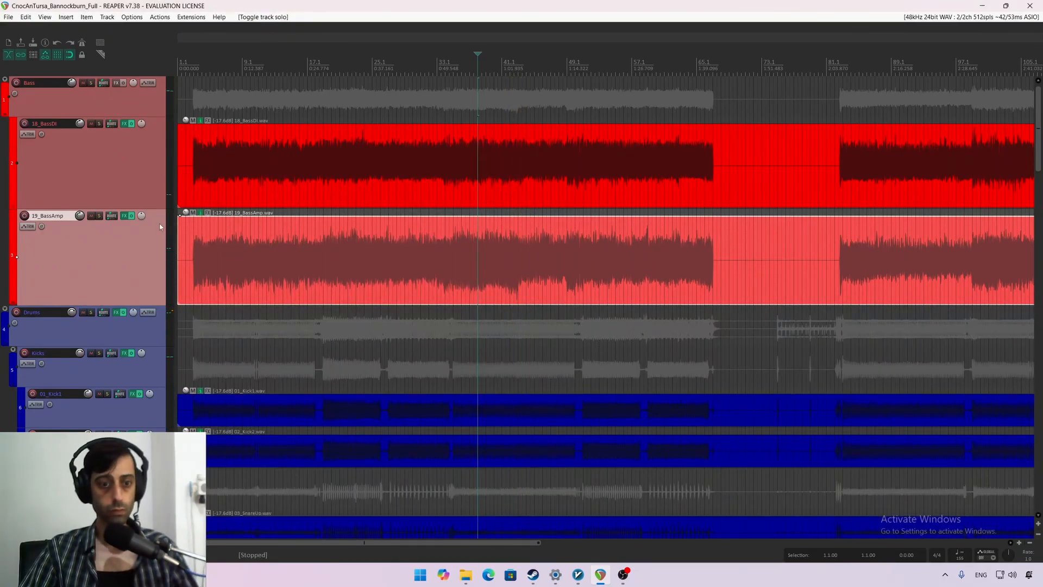
Step: Solo the Drums folder and reduce the track heights of 18_BassDI and 19_BassAmp
{"action": "left_click", "coordinate": [103, 335]}
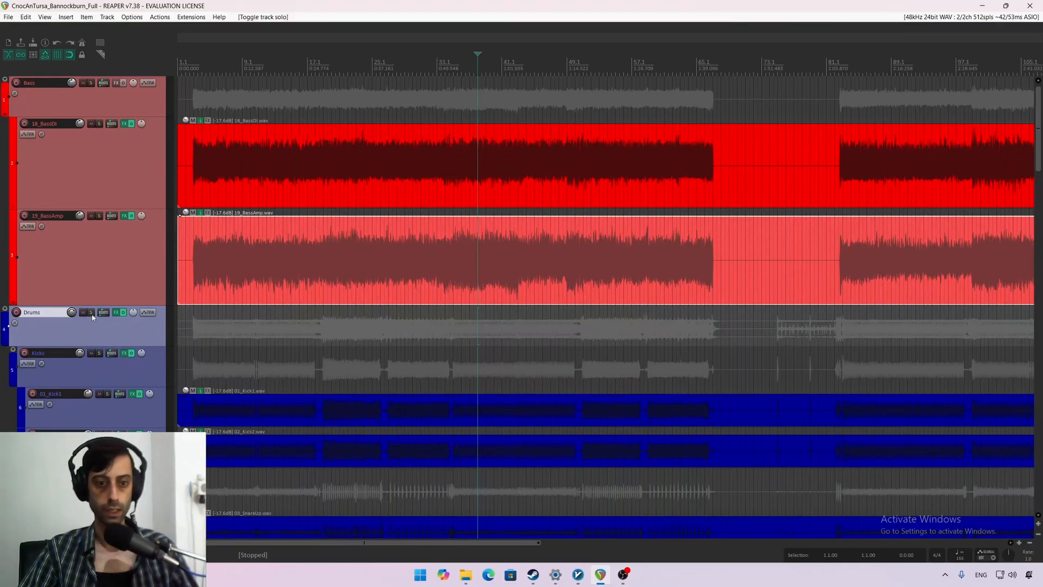
{"action": "left_click", "coordinate": [91, 312]}
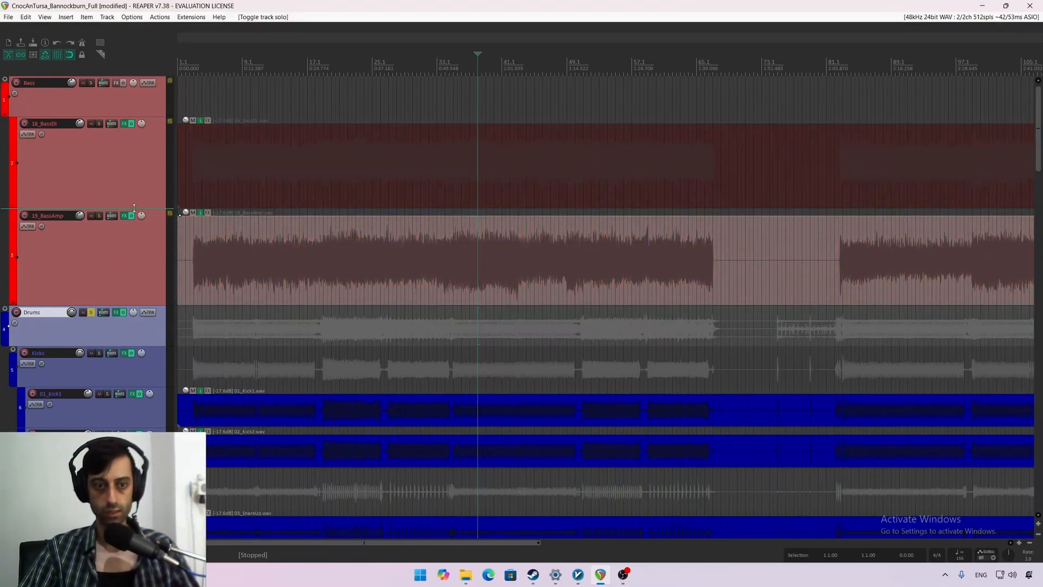
{"action": "left_click_drag", "start_coordinate": [133, 209], "coordinate": [133, 157]}
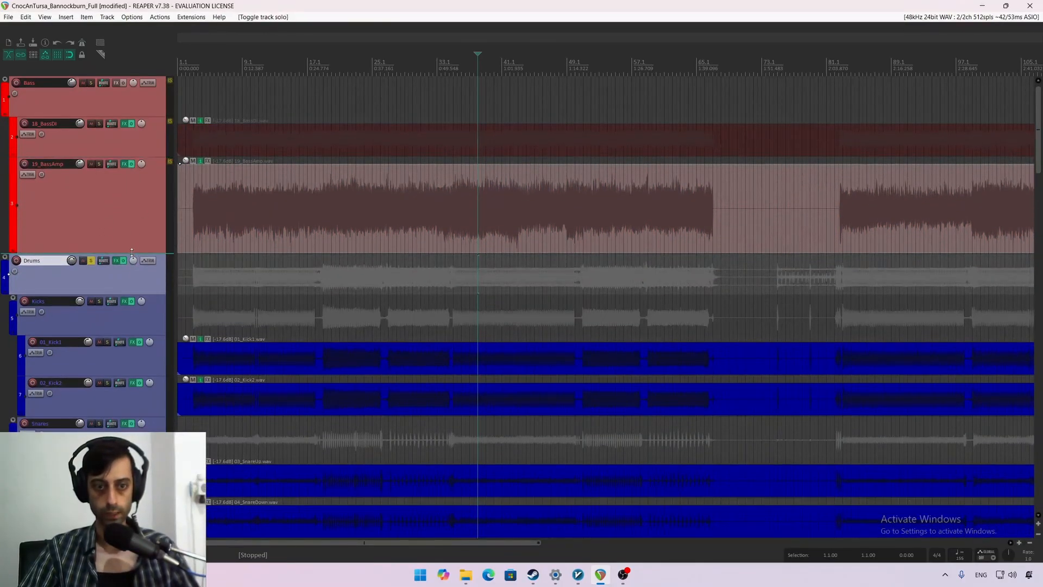
{"action": "left_click_drag", "start_coordinate": [132, 253], "coordinate": [126, 198]}
Step: Solo the Bass folder alongside Drums during playback, set its volume to about +3 dB, and switch its solo off again
{"action": "left_click", "coordinate": [95, 97]}
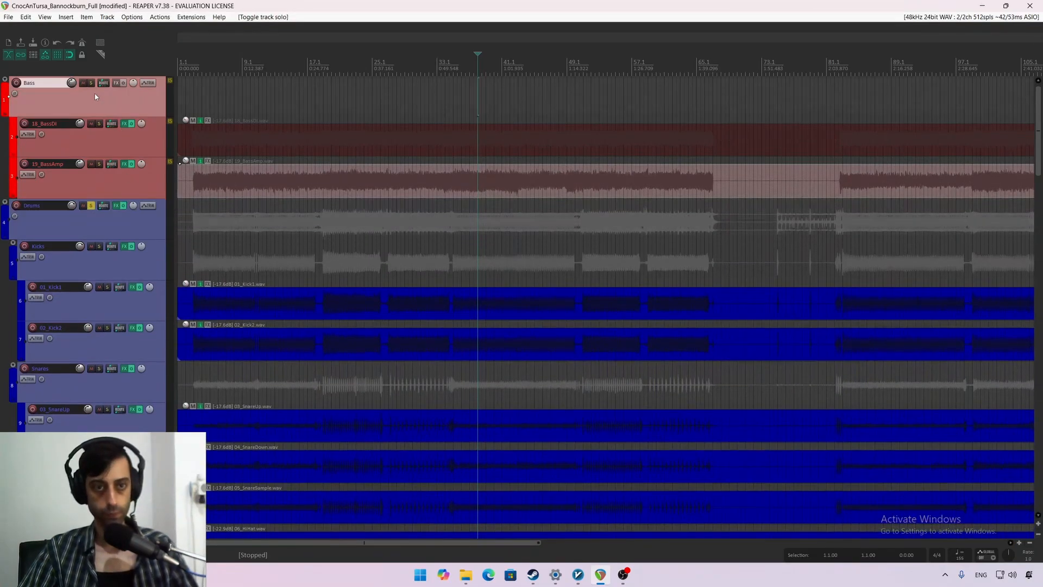
{"action": "left_click", "coordinate": [92, 83]}
{"action": "key", "text": "space"}
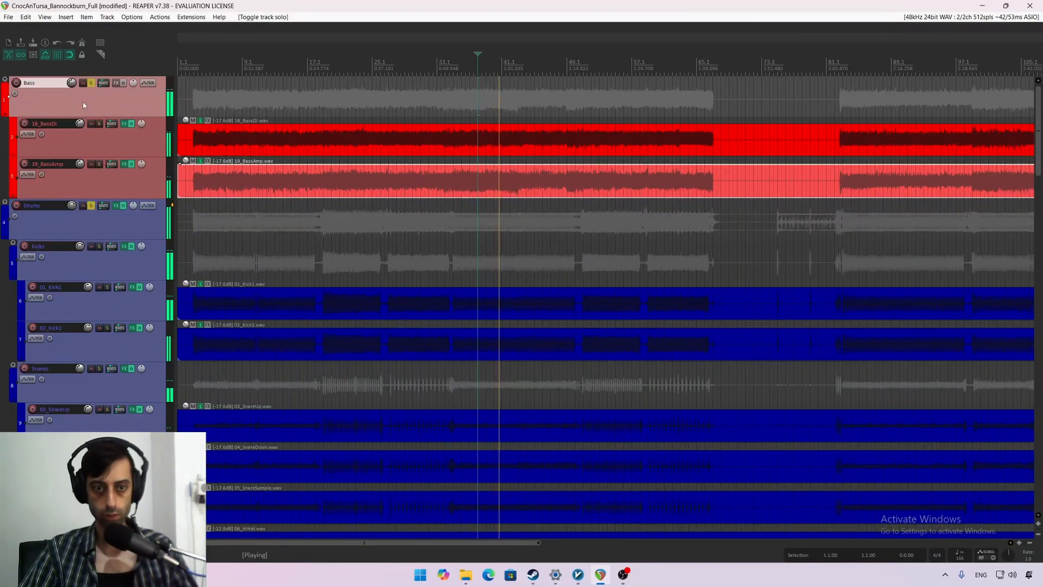
{"action": "left_click_drag", "start_coordinate": [72, 85], "coordinate": [74, 83]}
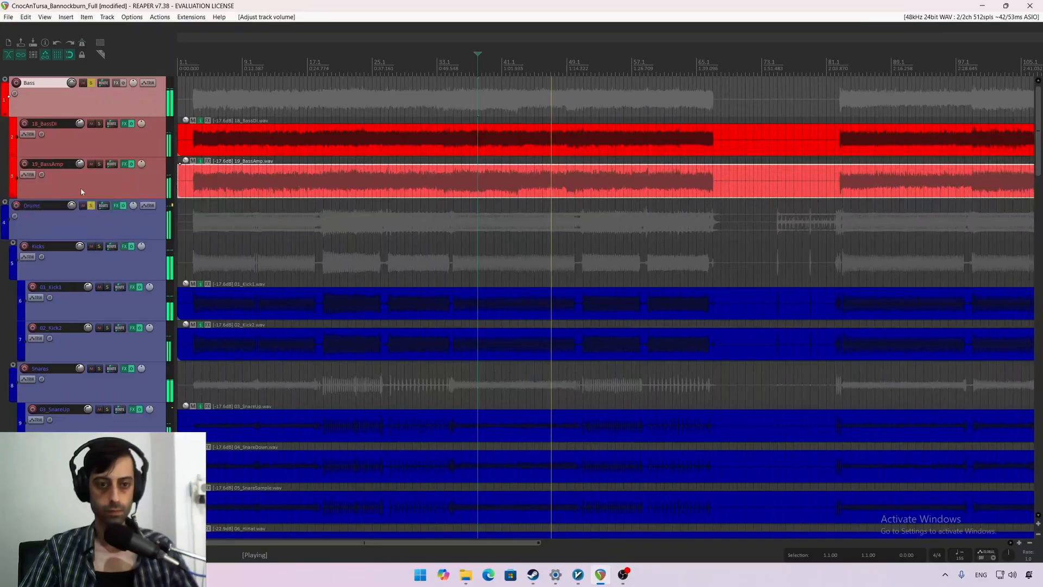
{"action": "left_click", "coordinate": [91, 83]}
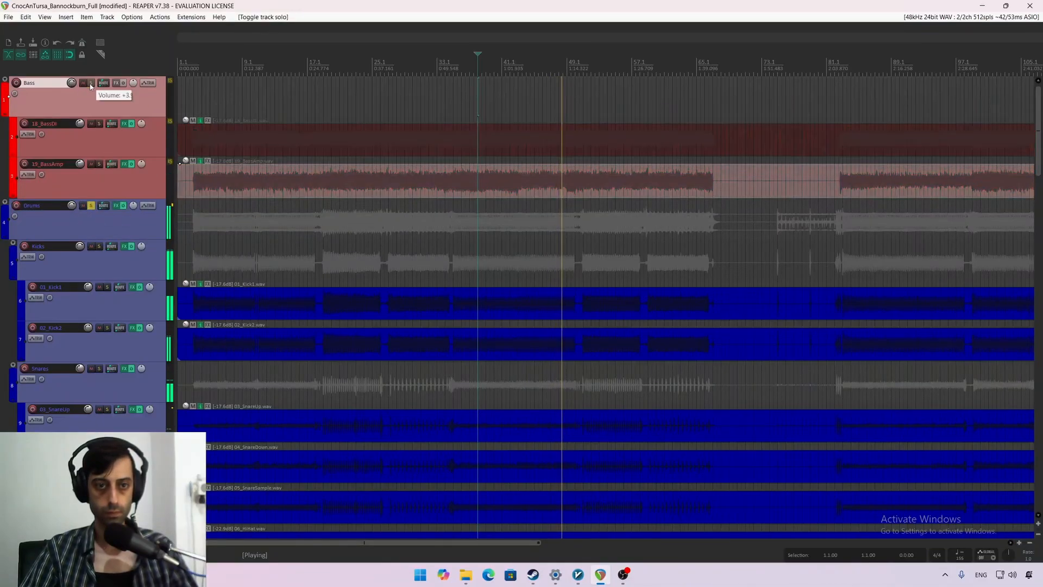
Step: Solo the Bass folder alongside Drums during playback and adjust the Bass volume to about +3.4 dB
{"action": "left_click", "coordinate": [90, 84]}
{"action": "left_click", "coordinate": [91, 206]}
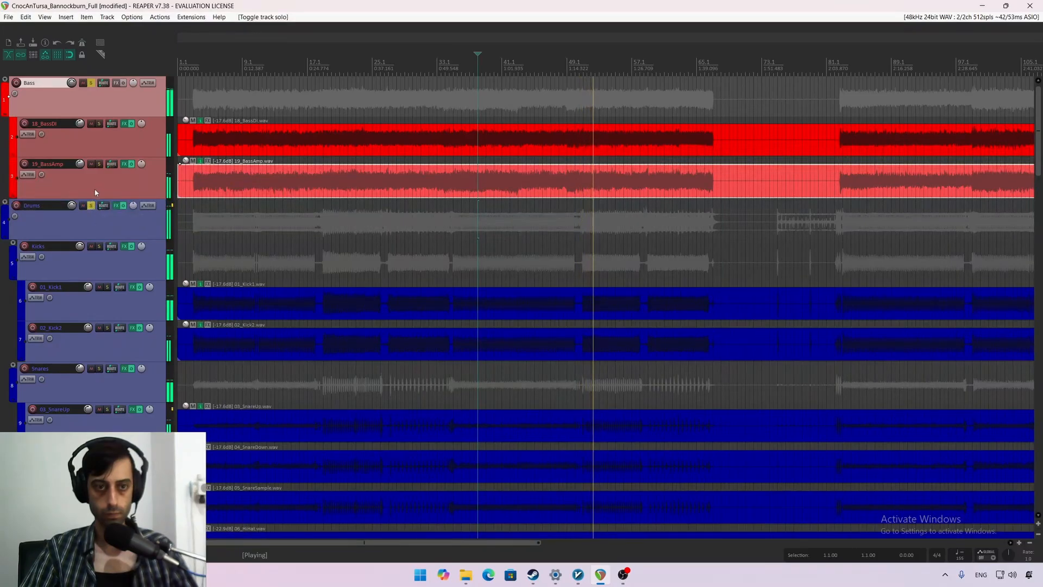
{"action": "mouse_move", "coordinate": [72, 83]}
{"action": "scroll", "coordinate": [72, 83], "scroll_direction": "down", "scroll_amount": 5}
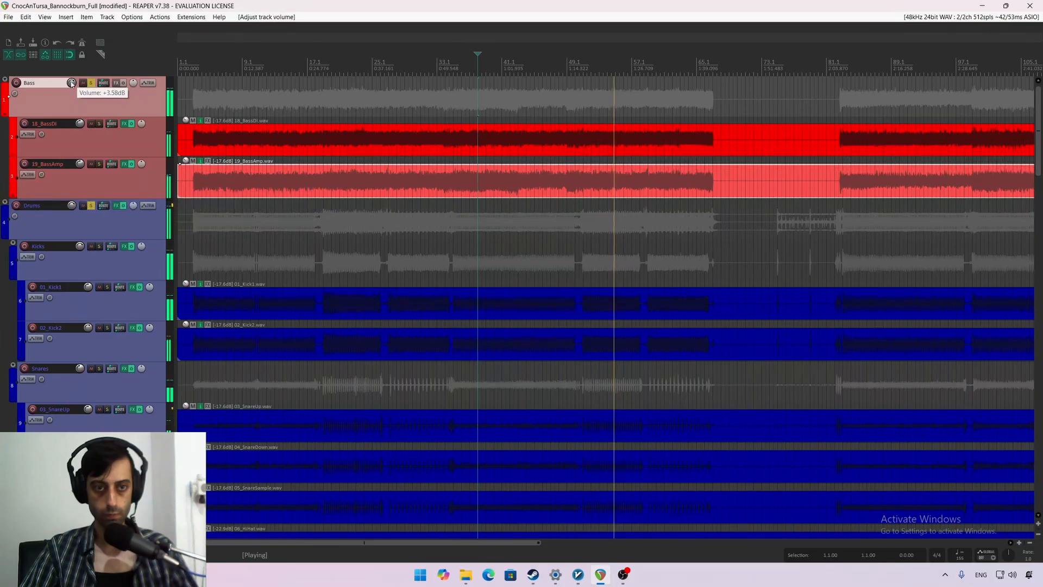
{"action": "scroll", "coordinate": [72, 84], "scroll_direction": "down", "scroll_amount": 2}
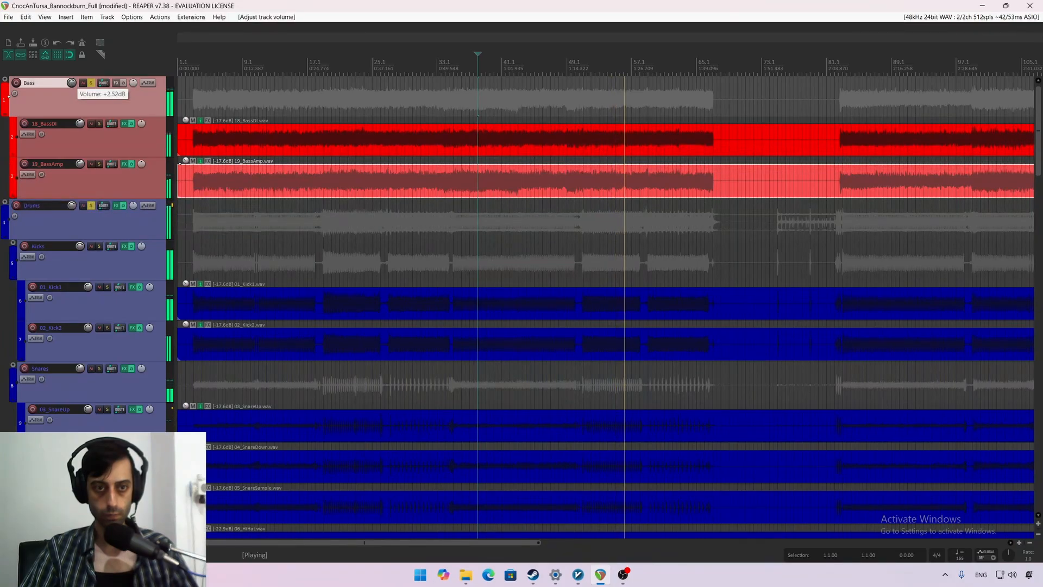
{"action": "scroll", "coordinate": [72, 84], "scroll_direction": "up", "scroll_amount": 2}
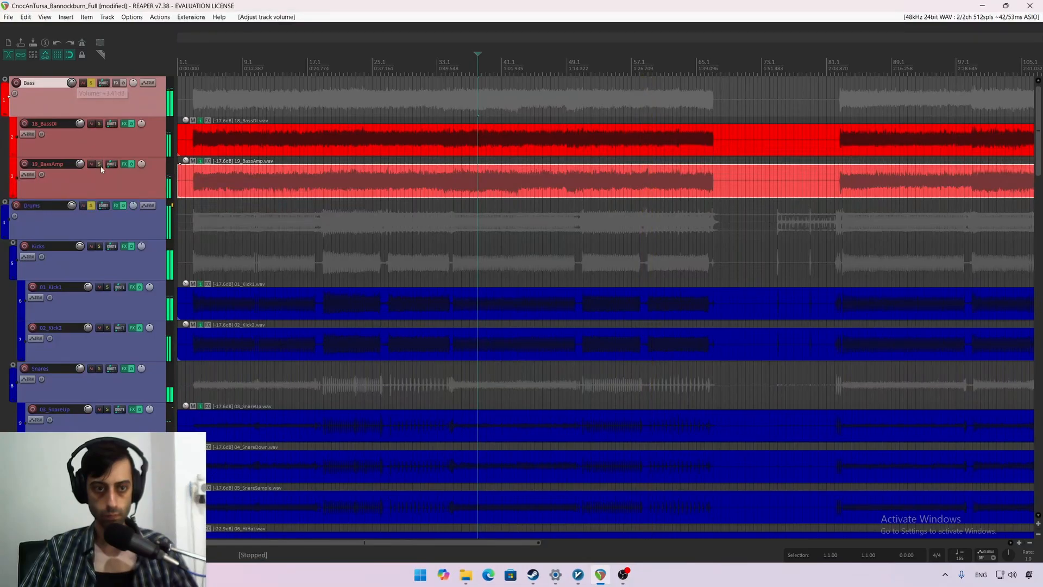
Step: Switch off the Bass solo, play the drums, and audition 01_Kick1 and 02_Kick2 soloed one after the other
{"action": "left_click", "coordinate": [94, 85]}
{"action": "left_click", "coordinate": [114, 228]}
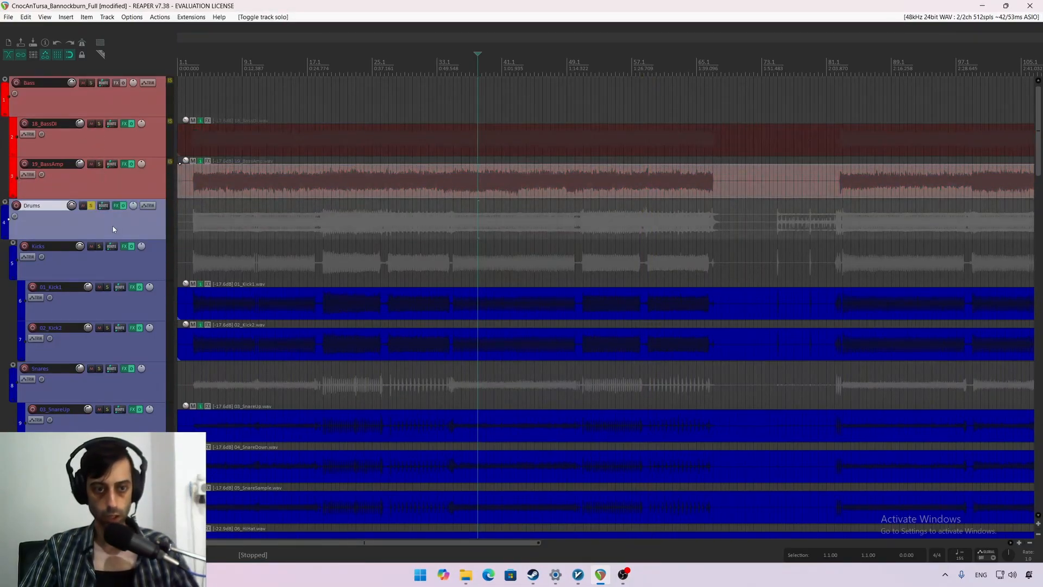
{"action": "left_click", "coordinate": [107, 271]}
{"action": "left_click", "coordinate": [108, 309]}
{"action": "key", "text": "space"}
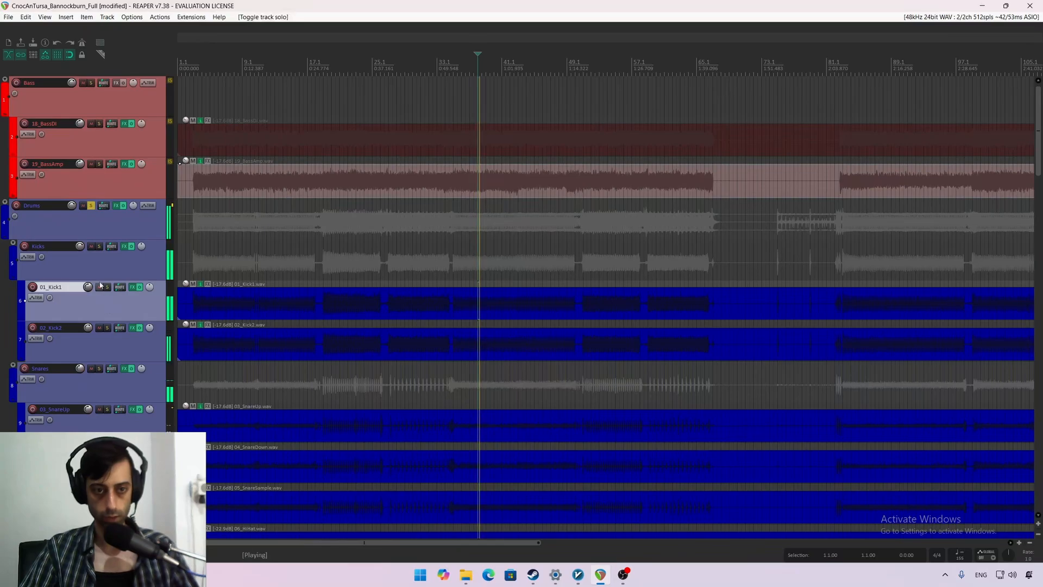
{"action": "left_click", "coordinate": [108, 287]}
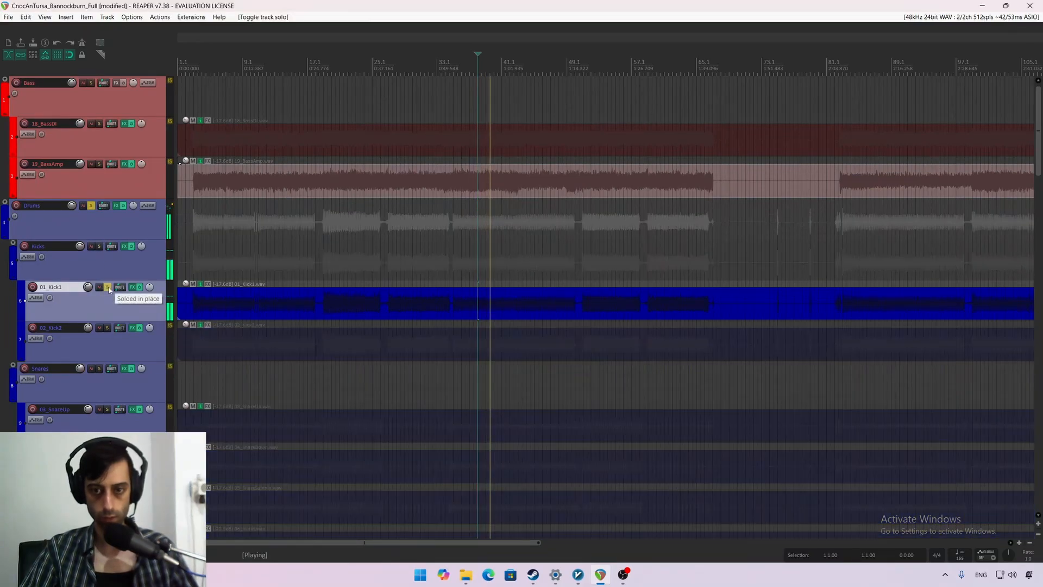
{"action": "left_click", "coordinate": [108, 287]}
{"action": "left_click", "coordinate": [108, 328]}
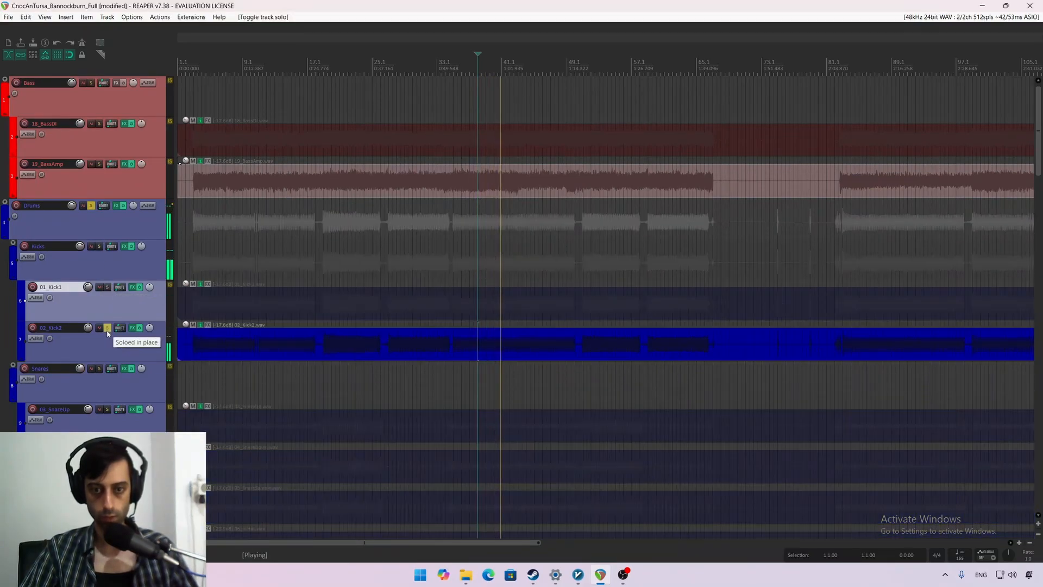
{"action": "left_click", "coordinate": [107, 327]}
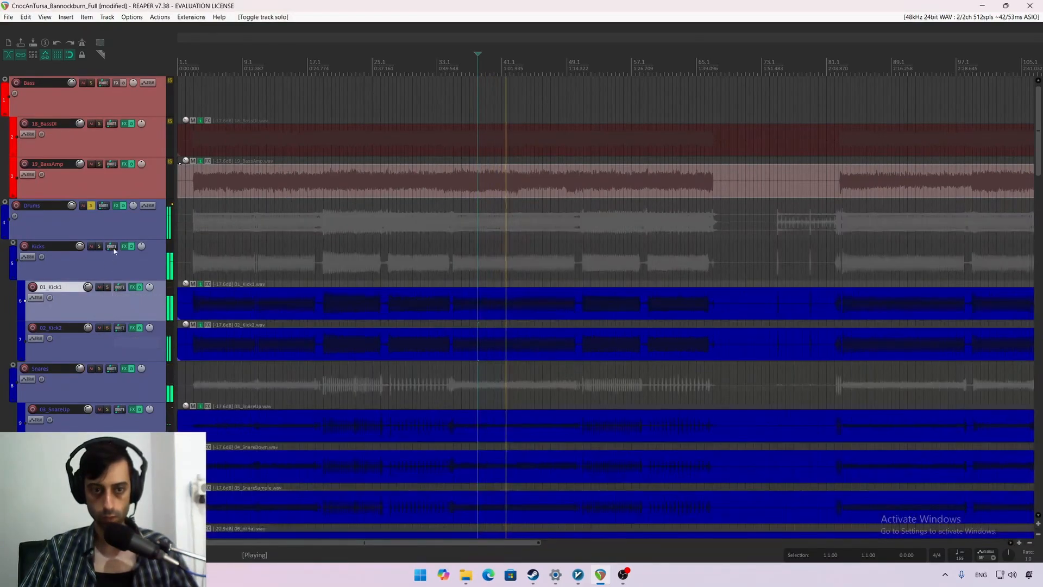
Step: Listen with the Drums solo off, solo the Drums and Bass folders together, and stop playback
{"action": "left_click", "coordinate": [91, 206]}
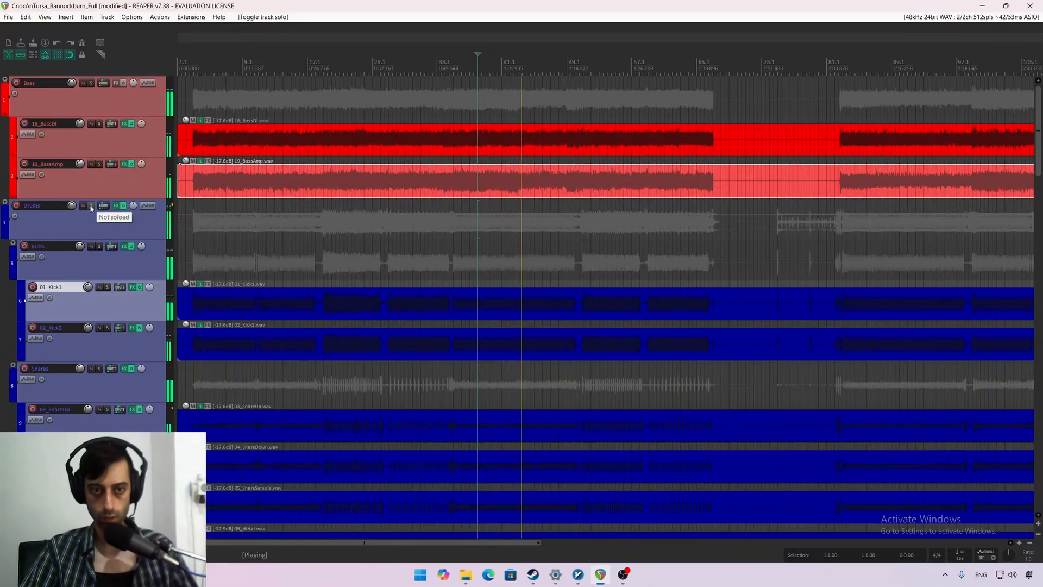
{"action": "left_click", "coordinate": [91, 205]}
{"action": "left_click", "coordinate": [91, 82]}
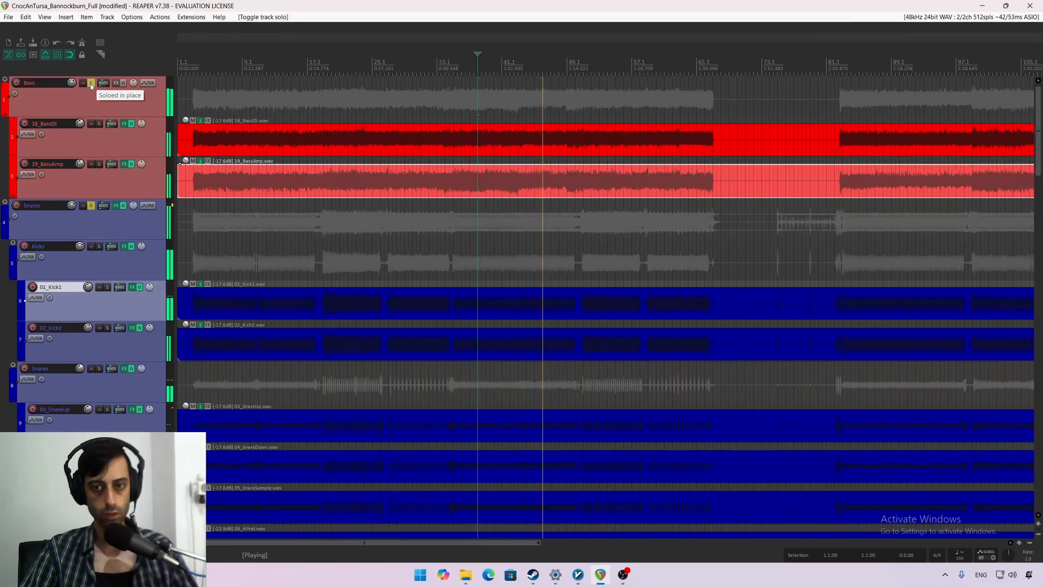
{"action": "left_click", "coordinate": [124, 93]}
{"action": "key", "text": "space"}
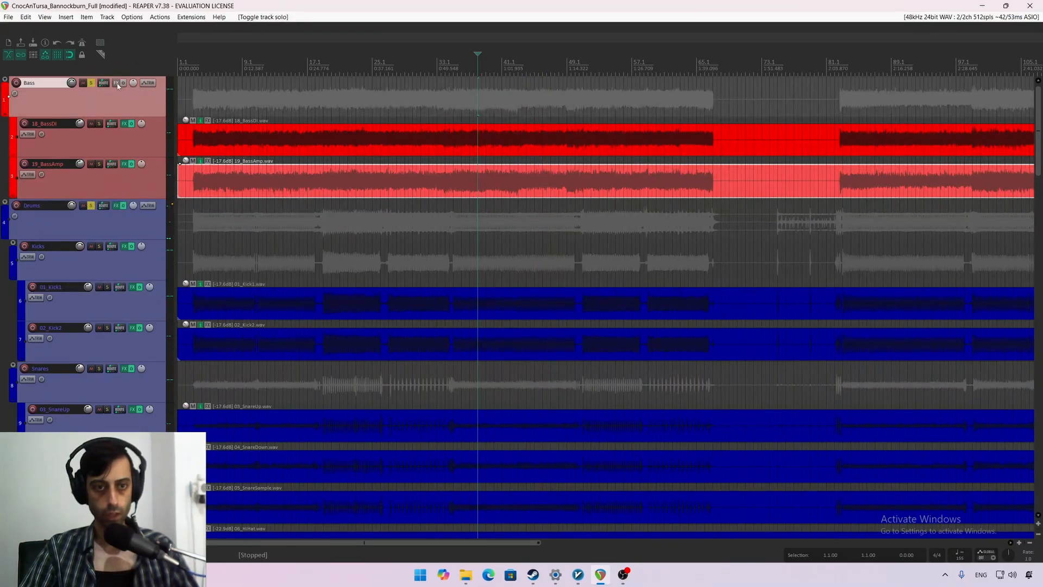
{"action": "left_click", "coordinate": [116, 84]}
{"action": "left_click", "coordinate": [591, 217]}
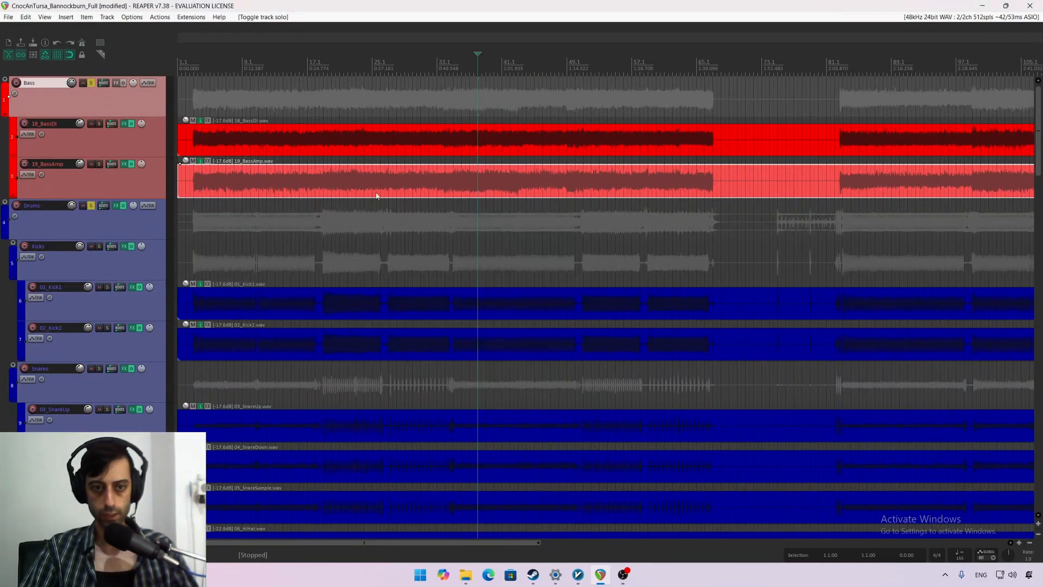
Step: Unsolo Drums, solo 18_BassDI, and compare its sound during playback with ReaEQ bypassed and enabled
{"action": "left_click", "coordinate": [91, 206]}
{"action": "left_click", "coordinate": [103, 135]}
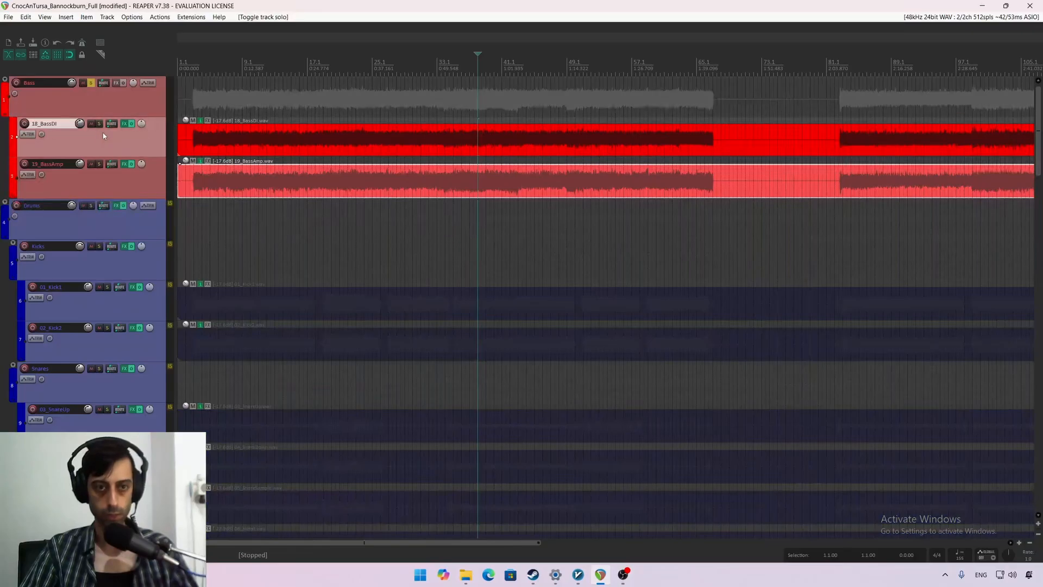
{"action": "left_click", "coordinate": [100, 125]}
{"action": "key", "text": "space"}
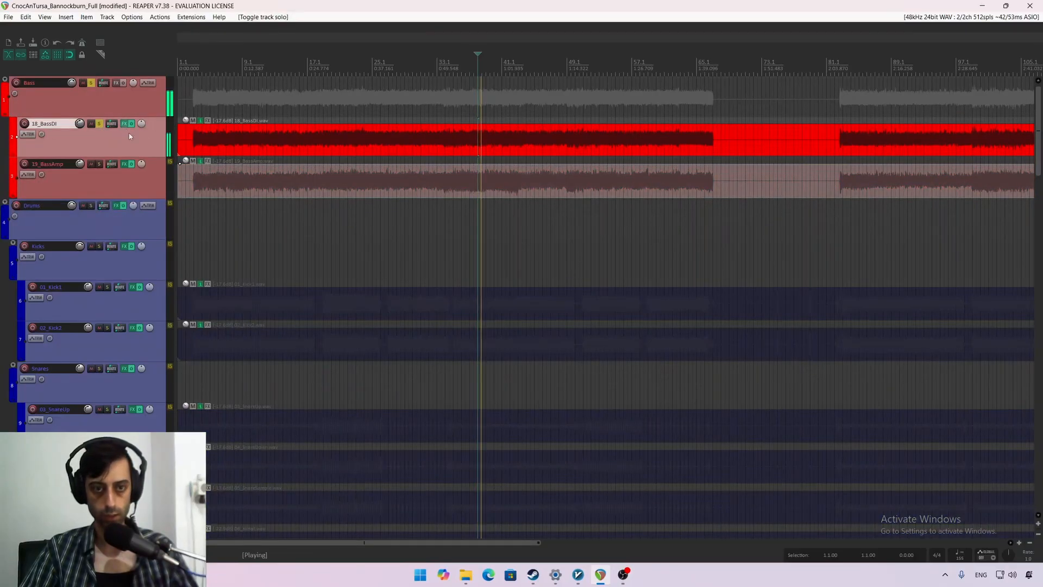
{"action": "left_click", "coordinate": [124, 124]}
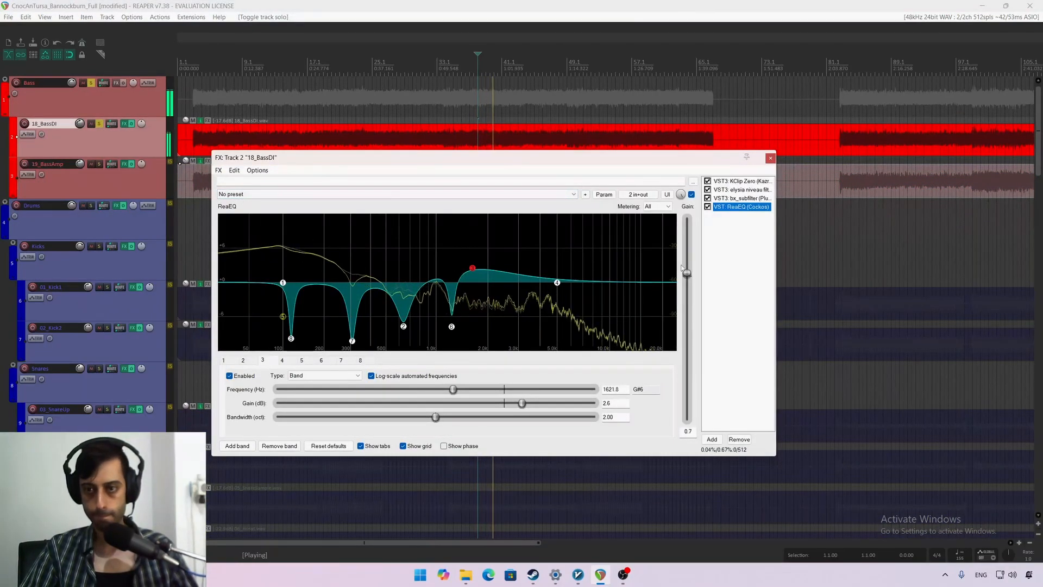
{"action": "left_click", "coordinate": [692, 195]}
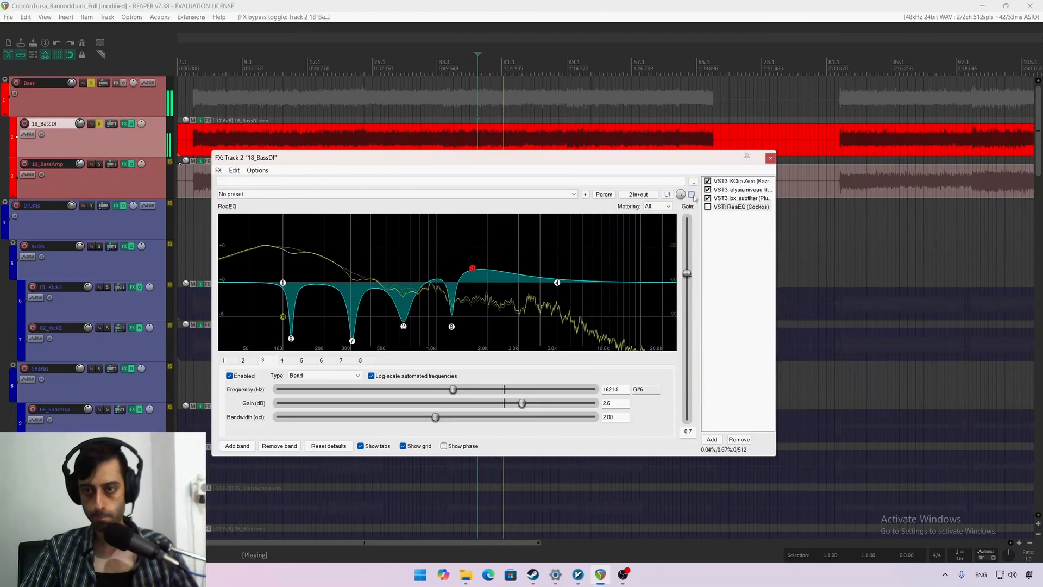
{"action": "left_click", "coordinate": [691, 194]}
Step: Adjust bx_subfilter on 18_BassDI to a Low End of -9.4 and a Tight Punch of 40 Hz
{"action": "left_click", "coordinate": [742, 198]}
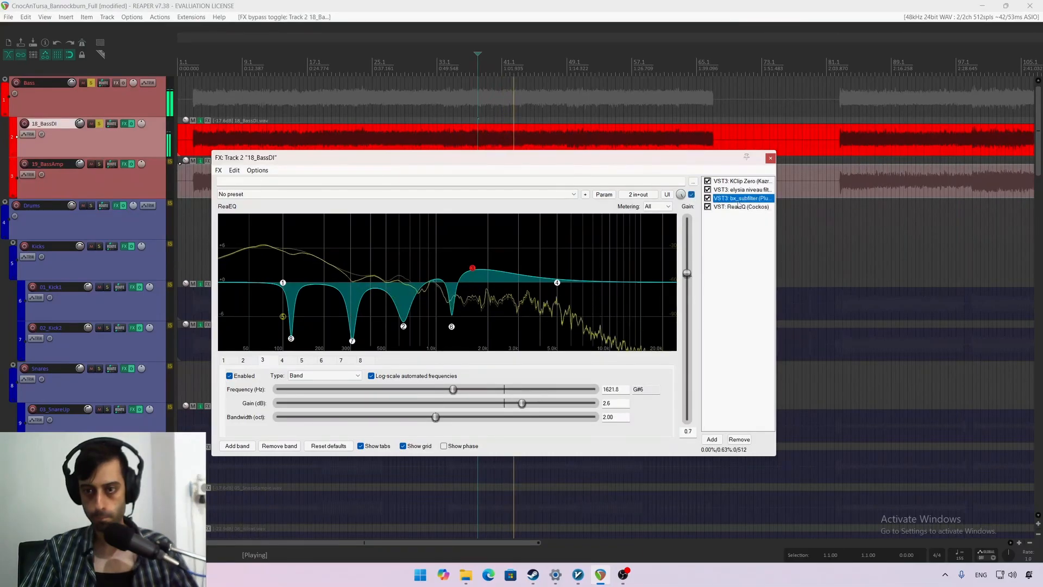
{"action": "left_click_drag", "start_coordinate": [358, 282], "coordinate": [359, 284]}
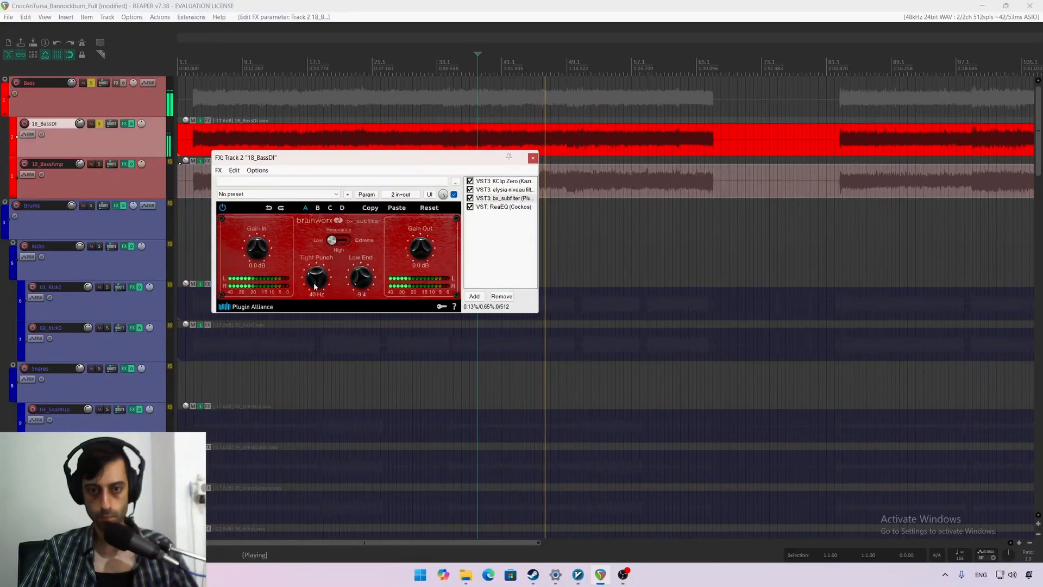
{"action": "left_click_drag", "start_coordinate": [314, 283], "coordinate": [314, 285]}
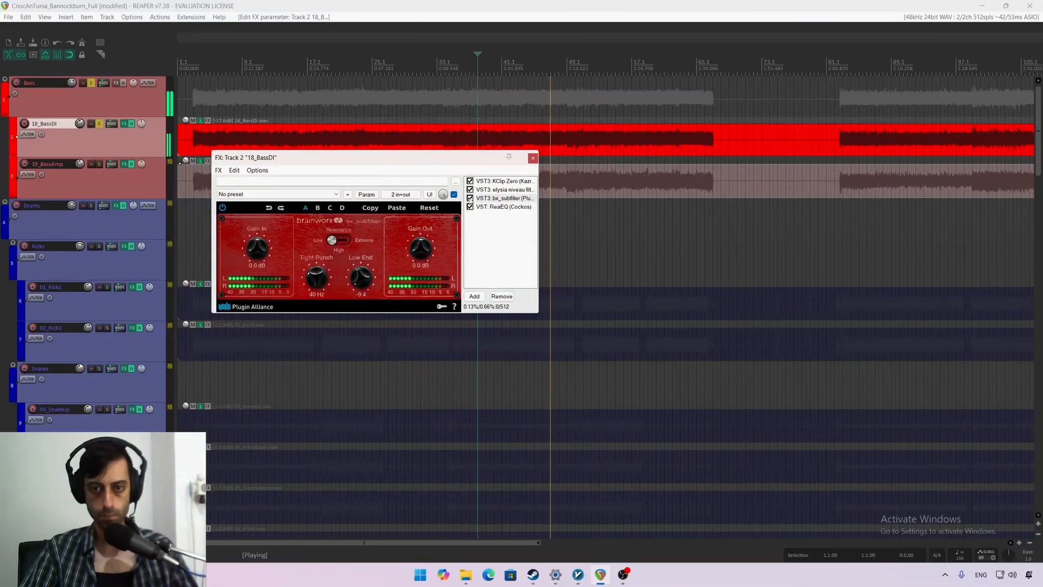
Step: Add a new ReaEQ band on 18_BassDI at about 38 Hz, change its type to Hi Pass, and resume playback
{"action": "left_click", "coordinate": [504, 206]}
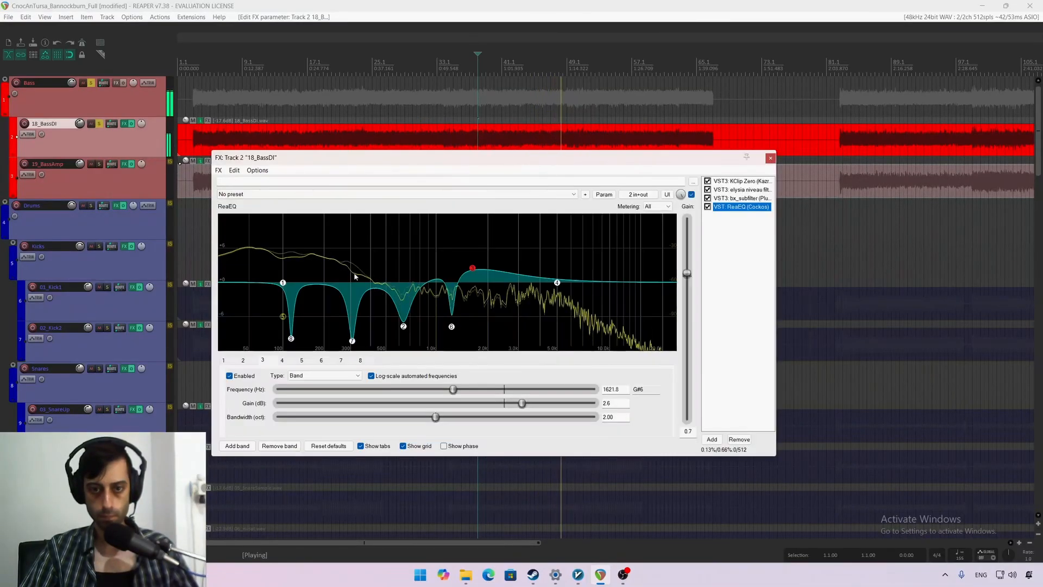
{"action": "double_click", "coordinate": [238, 284]}
{"action": "right_click", "coordinate": [238, 283]}
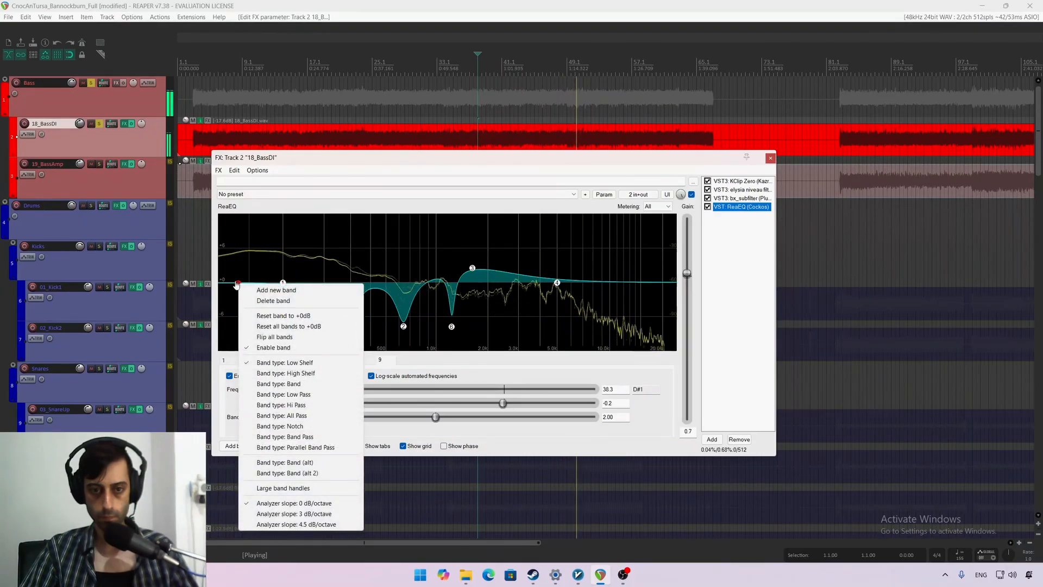
{"action": "left_click", "coordinate": [236, 283]}
{"action": "key", "text": "space"}
{"action": "right_click", "coordinate": [237, 282]}
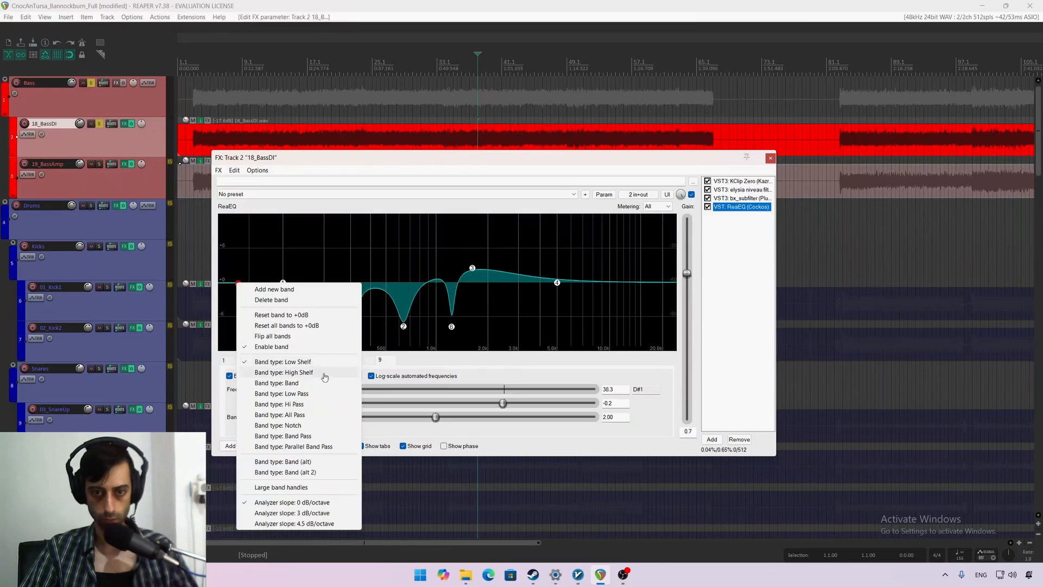
{"action": "left_click", "coordinate": [331, 405]}
{"action": "key", "text": "space"}
Step: Shape the new high-pass band to about 71.8 Hz with a 1.60 oct bandwidth, comparing it disabled and enabled
{"action": "left_click_drag", "start_coordinate": [235, 313], "coordinate": [259, 321]}
{"action": "scroll", "coordinate": [257, 319], "scroll_direction": "down", "scroll_amount": 2}
{"action": "scroll", "coordinate": [257, 319], "scroll_direction": "up", "scroll_amount": 4}
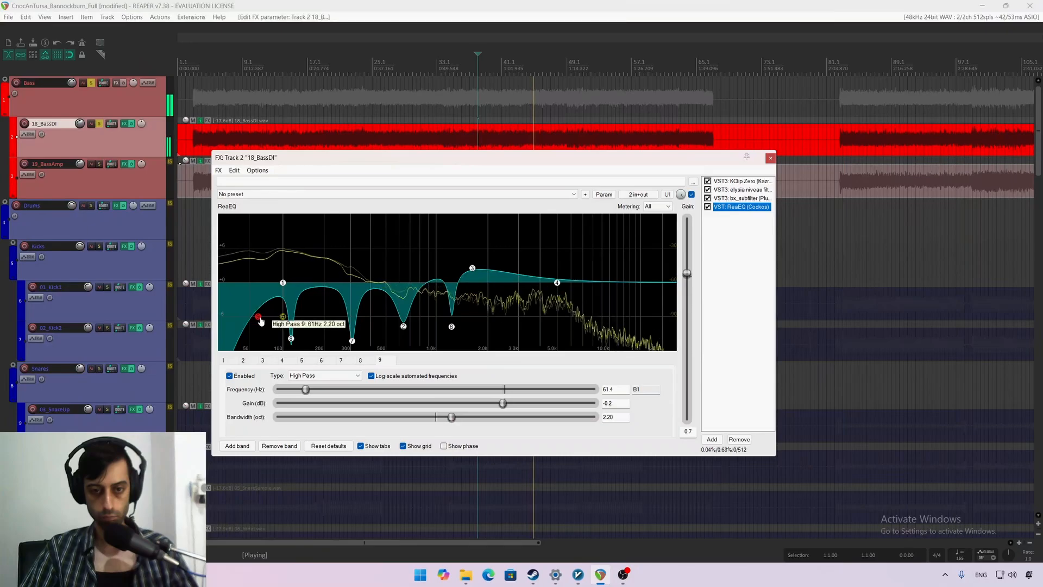
{"action": "mouse_move", "coordinate": [258, 316]}
{"action": "left_mouse_down"}
{"action": "mouse_move", "coordinate": [239, 315]}
{"action": "mouse_move", "coordinate": [255, 319]}
{"action": "left_mouse_up"}
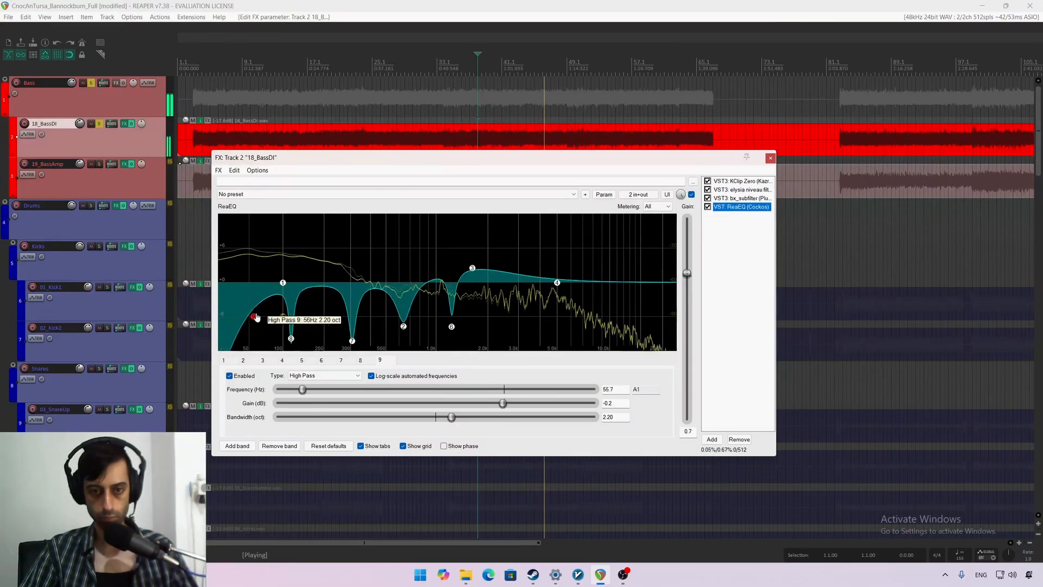
{"action": "scroll", "coordinate": [255, 319], "scroll_direction": "down", "scroll_amount": 4}
{"action": "scroll", "coordinate": [254, 319], "scroll_direction": "up", "scroll_amount": 1}
{"action": "double_click", "coordinate": [255, 319]}
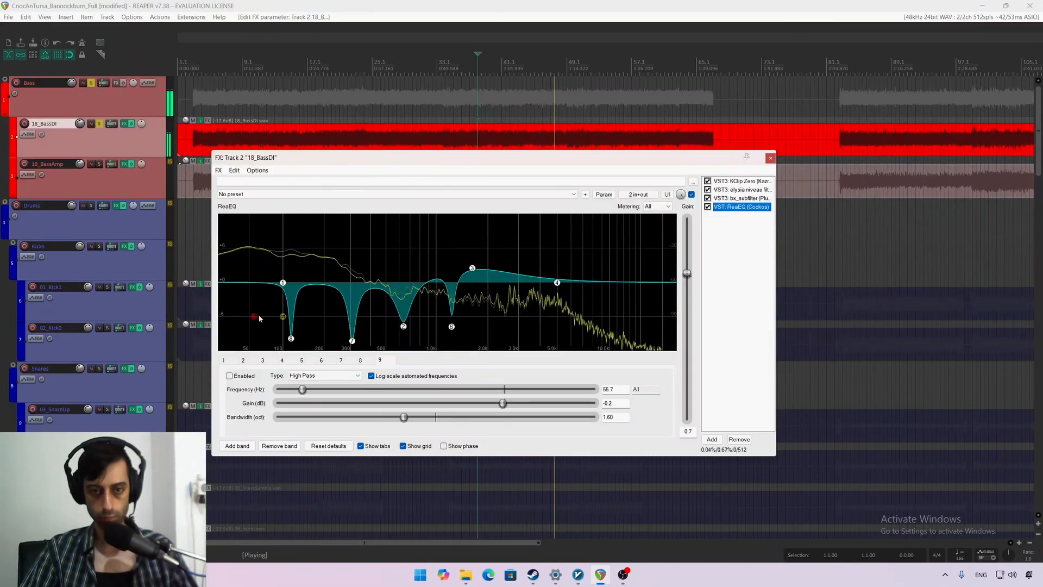
{"action": "double_click", "coordinate": [254, 321]}
{"action": "left_click_drag", "start_coordinate": [253, 321], "coordinate": [266, 320]}
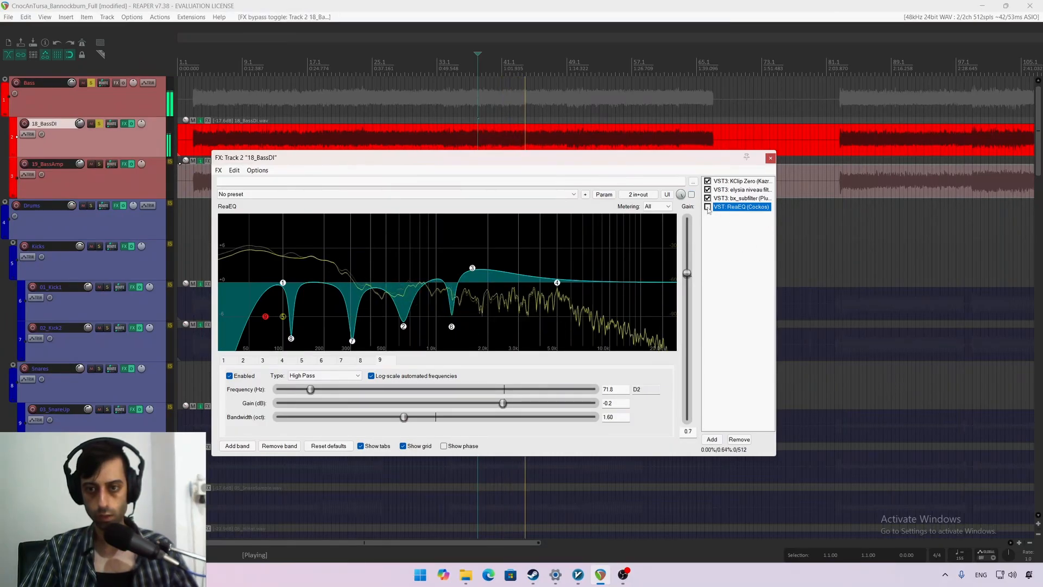
Step: Compare 18_BassDI with ReaEQ bypassed and enabled, stop playback, and close the effects chain
{"action": "left_click", "coordinate": [708, 207]}
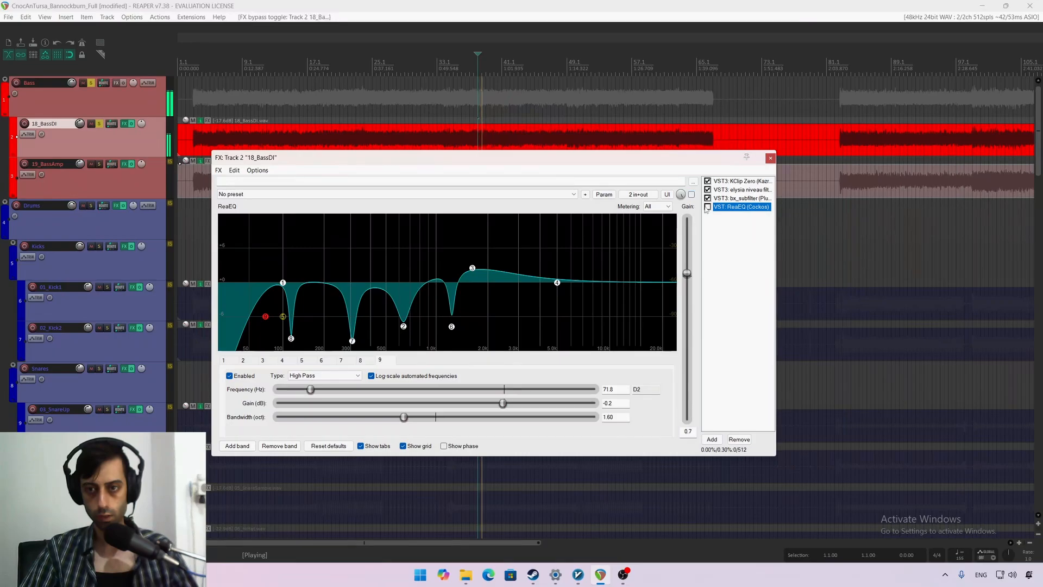
{"action": "right_click", "coordinate": [706, 210]}
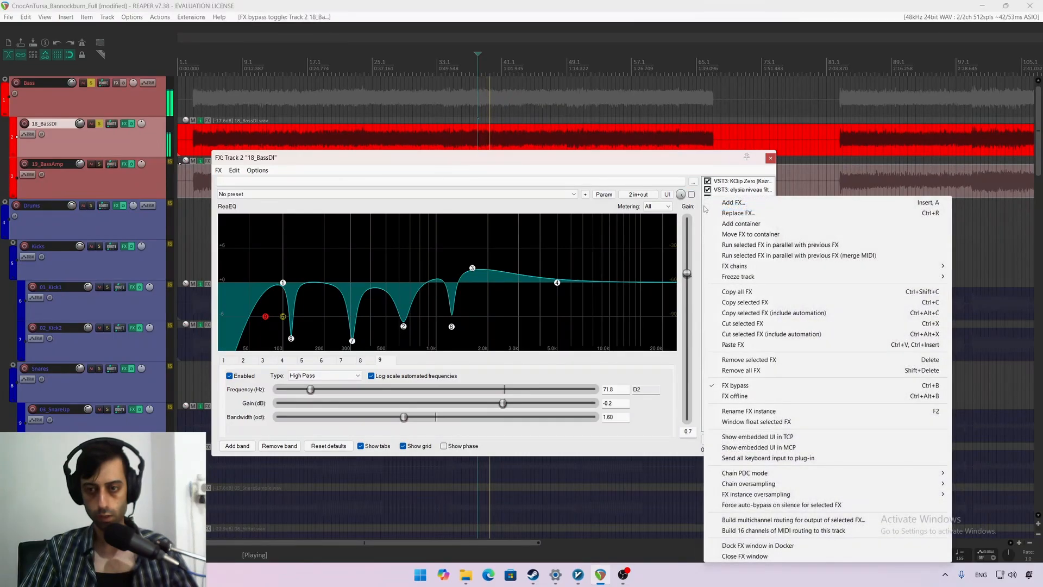
{"action": "left_click", "coordinate": [679, 169]}
{"action": "left_click", "coordinate": [708, 207]}
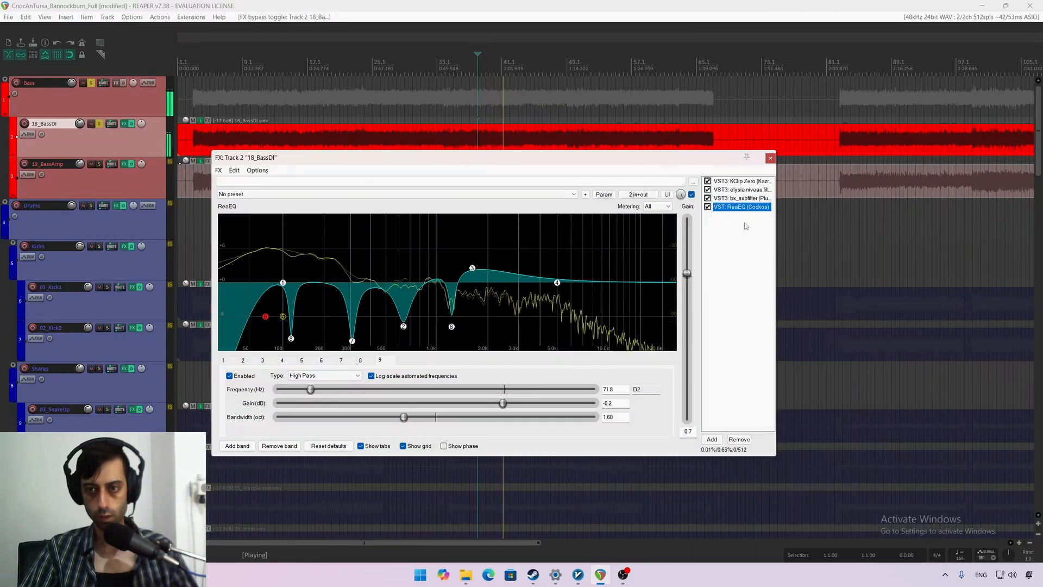
{"action": "key", "text": "space"}
{"action": "left_click", "coordinate": [745, 198]}
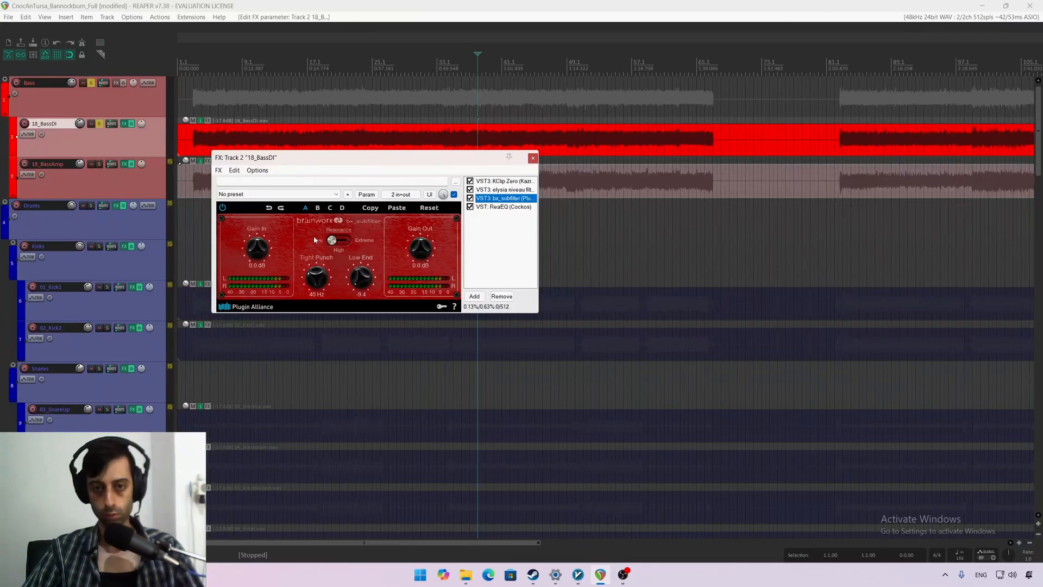
{"action": "left_click", "coordinate": [534, 158]}
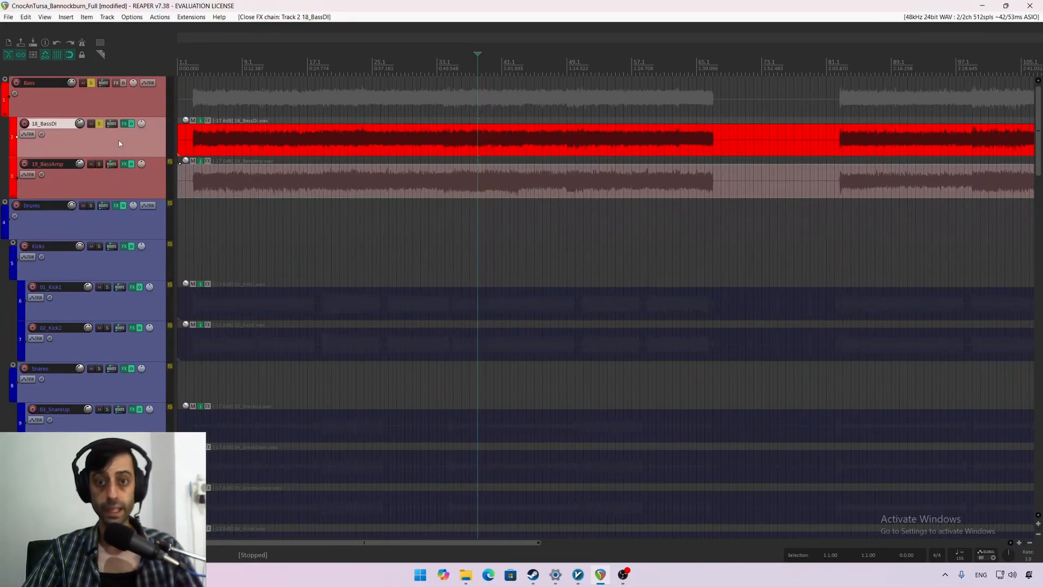
Step: Unsolo 18_BassDI, play the bass with the Bass folder's solo switched off and on again, and select 19_BassAmp
{"action": "left_click", "coordinate": [99, 124]}
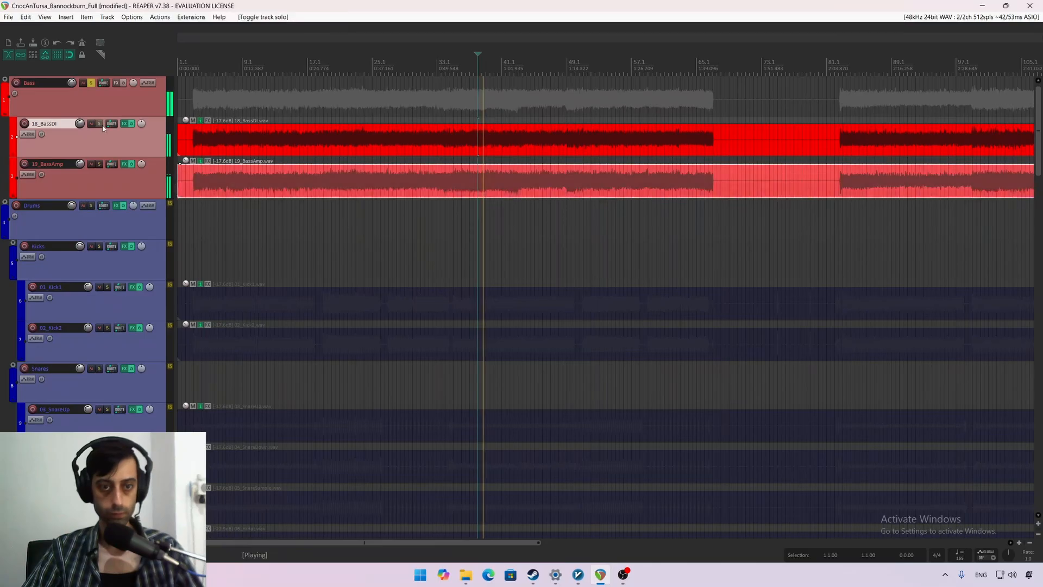
{"action": "left_click", "coordinate": [91, 84]}
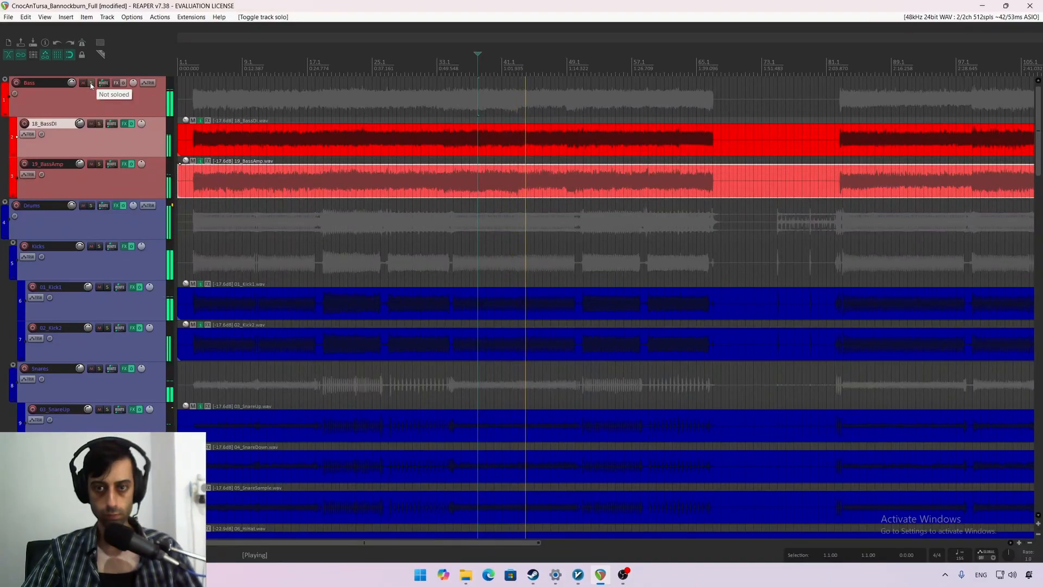
{"action": "left_click", "coordinate": [91, 84]}
{"action": "left_click", "coordinate": [118, 181]}
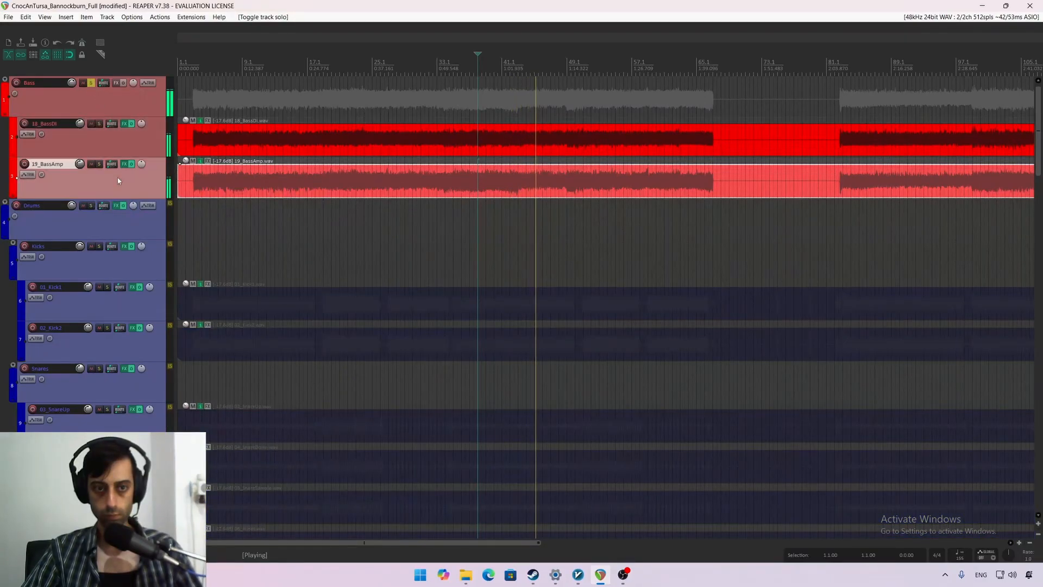
Step: Solo 19_BassAmp and add the JS: Compciter effect to its chain
{"action": "left_click", "coordinate": [99, 164]}
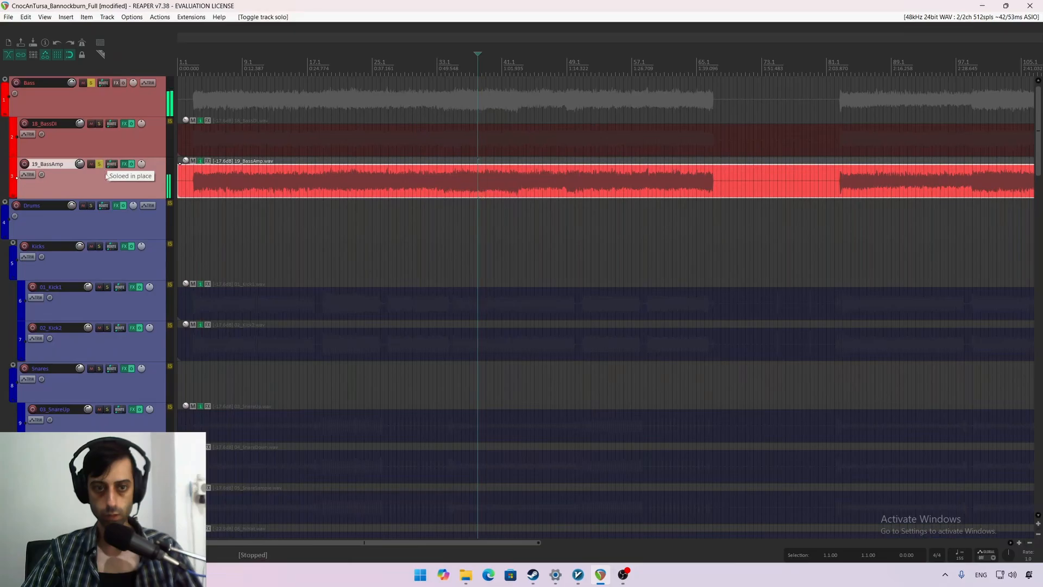
{"action": "left_click", "coordinate": [125, 164]}
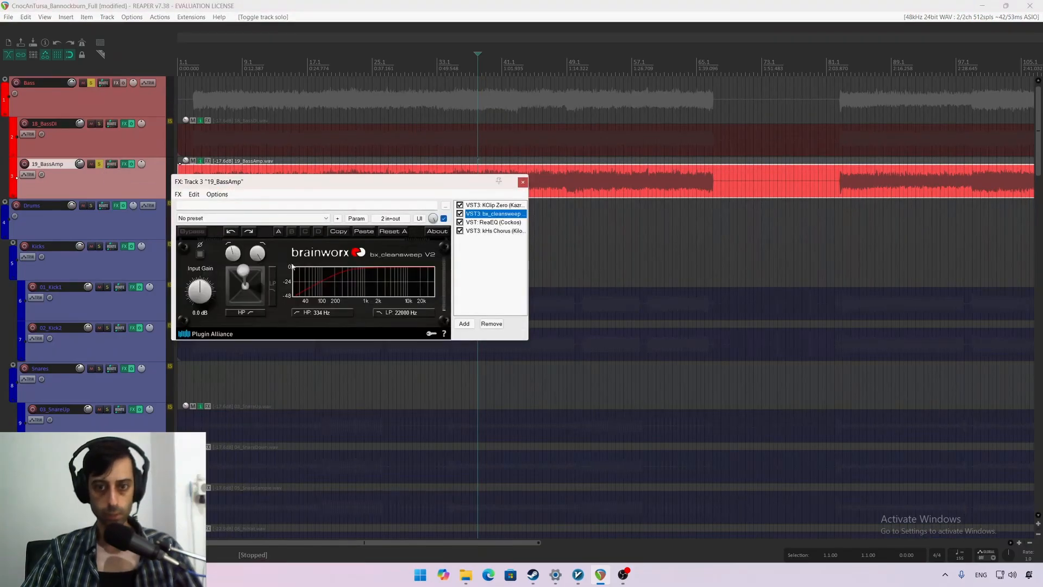
{"action": "right_click", "coordinate": [483, 254]}
{"action": "left_click", "coordinate": [478, 203]}
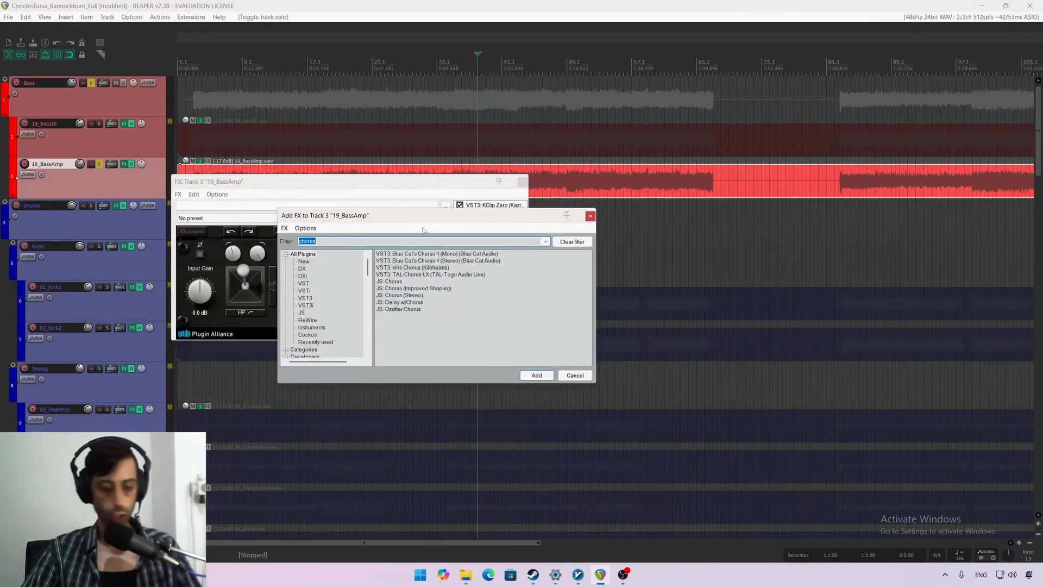
{"action": "type", "text": "comp"}
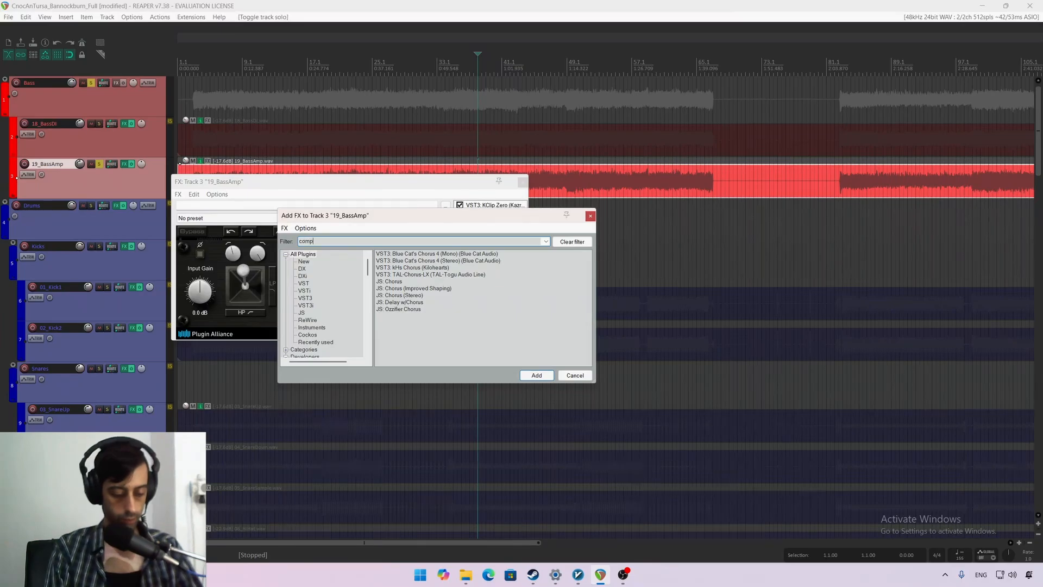
{"action": "type", "text": "c"}
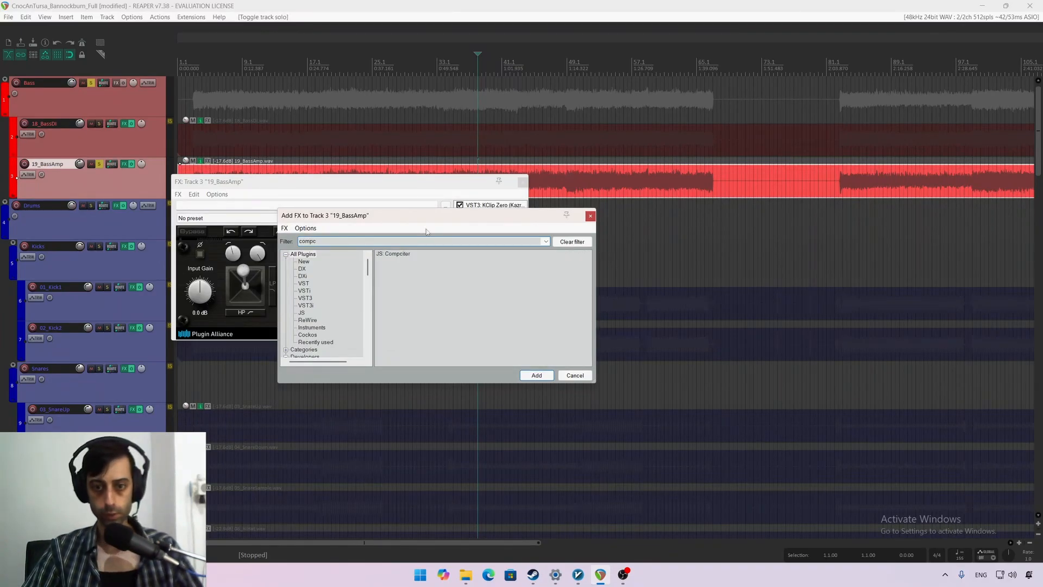
{"action": "double_click", "coordinate": [396, 257]}
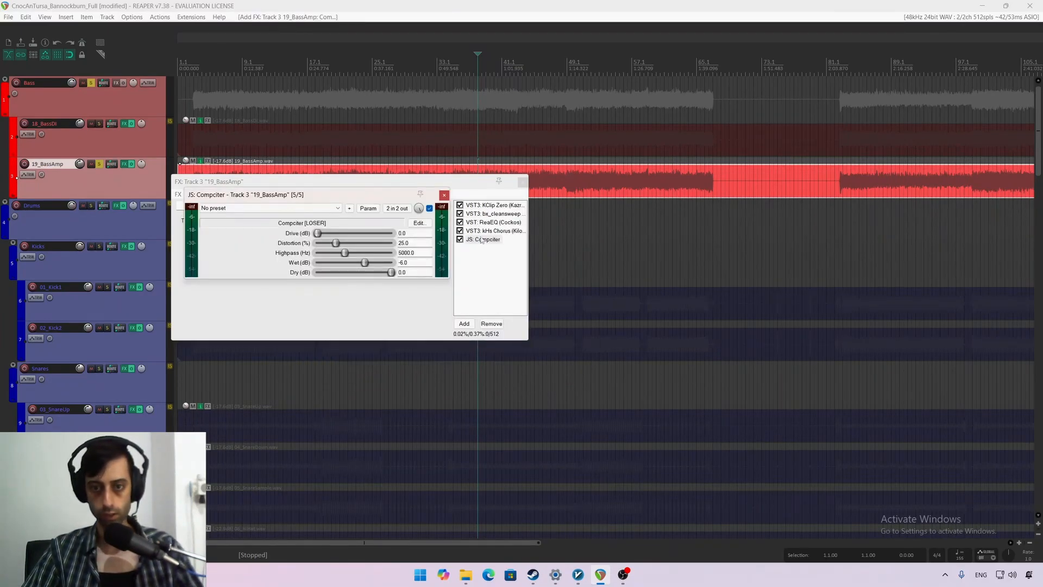
Step: Place Compciter ahead of kHs Chorus on 19_BassAmp, float Compciter in its own window, and close the effects chain
{"action": "left_click_drag", "start_coordinate": [479, 236], "coordinate": [479, 262]}
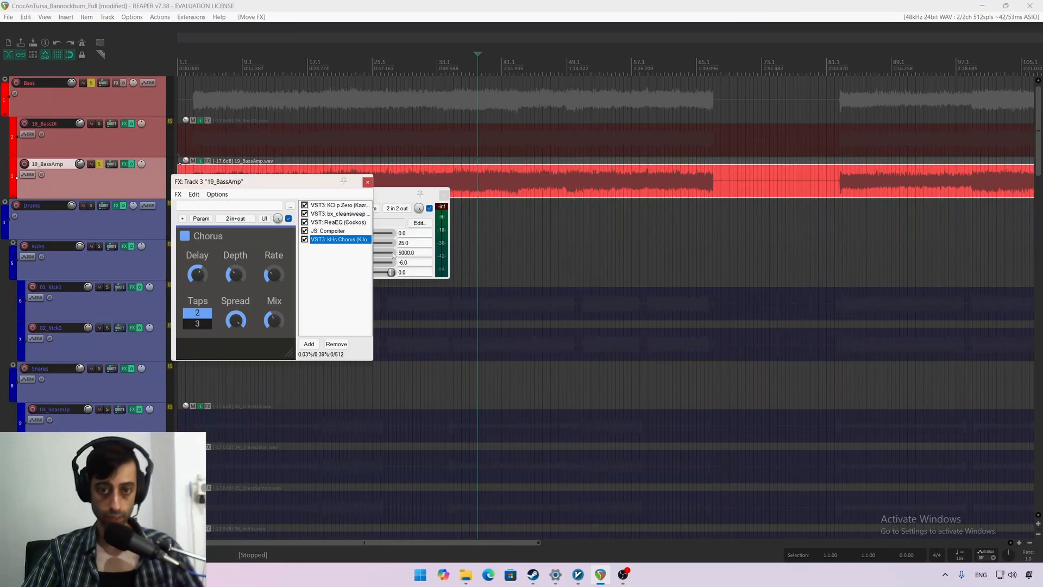
{"action": "double_click", "coordinate": [334, 232]}
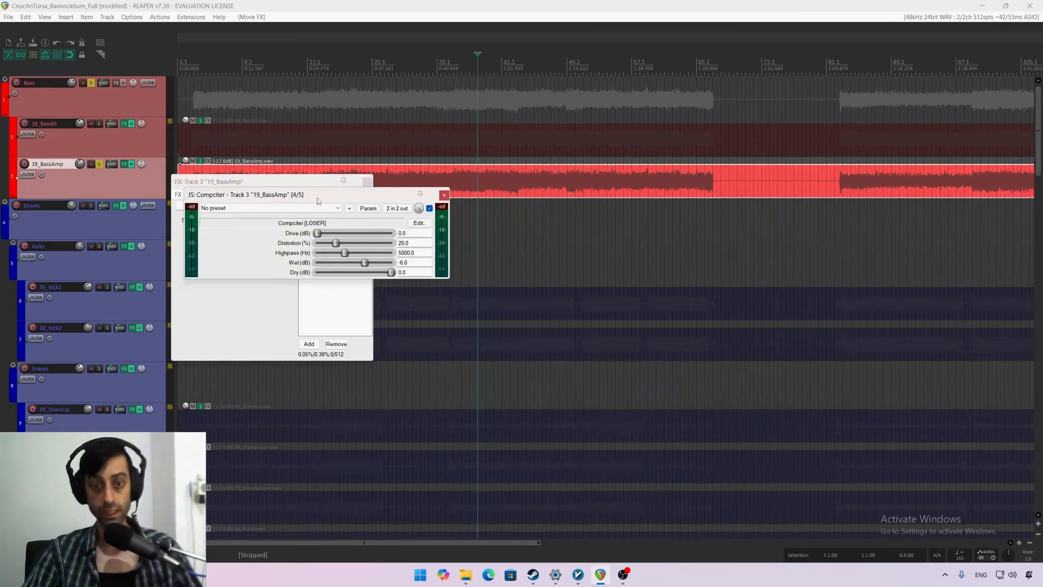
{"action": "left_click_drag", "start_coordinate": [318, 201], "coordinate": [445, 217]}
{"action": "left_click", "coordinate": [368, 183]}
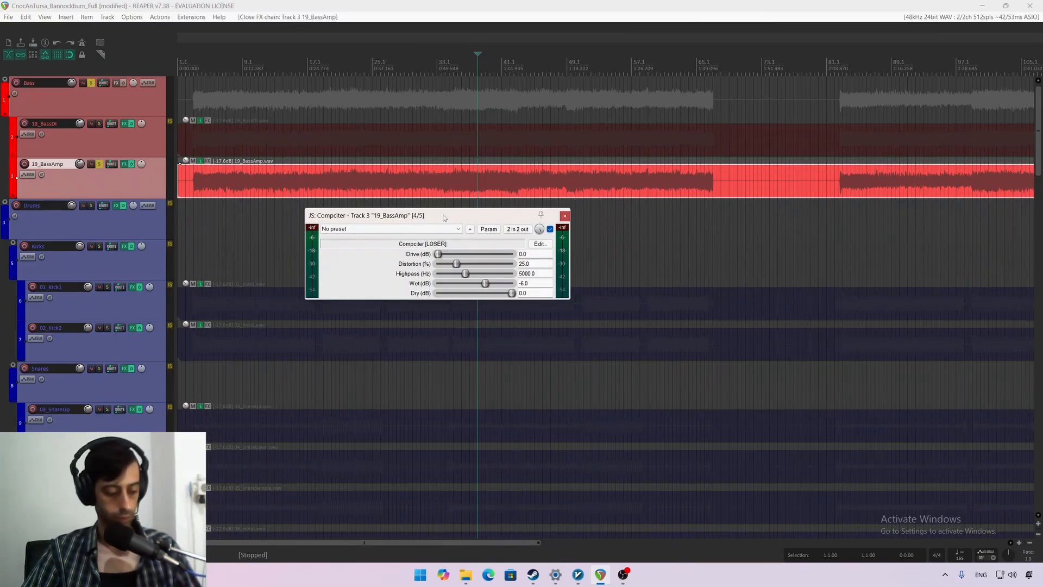
{"action": "left_click_drag", "start_coordinate": [445, 218], "coordinate": [460, 220]}
Step: While playing, set Compciter's Drive to 7.2 dB, Distortion to 65%, Highpass to 1039 Hz and Wet to -9 dB, and compare it bypassed and enabled
{"action": "key", "text": "space"}
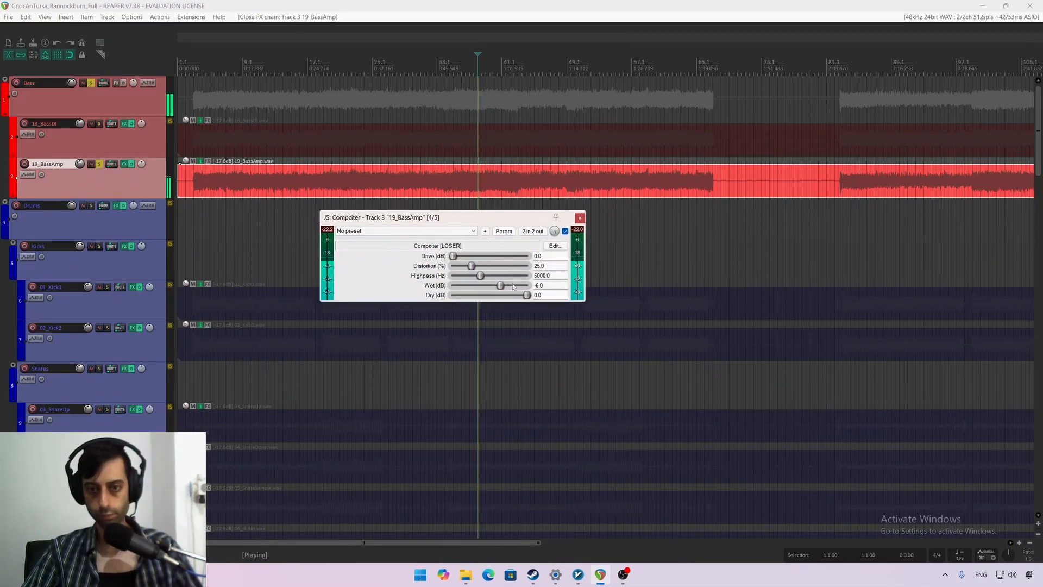
{"action": "left_click_drag", "start_coordinate": [461, 279], "coordinate": [472, 255]}
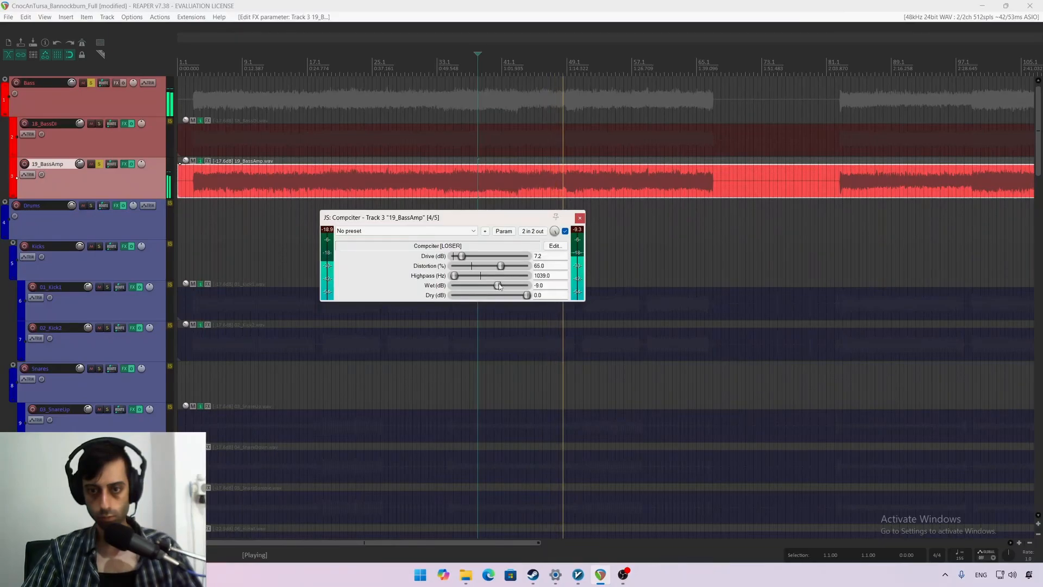
{"action": "left_click", "coordinate": [567, 232]}
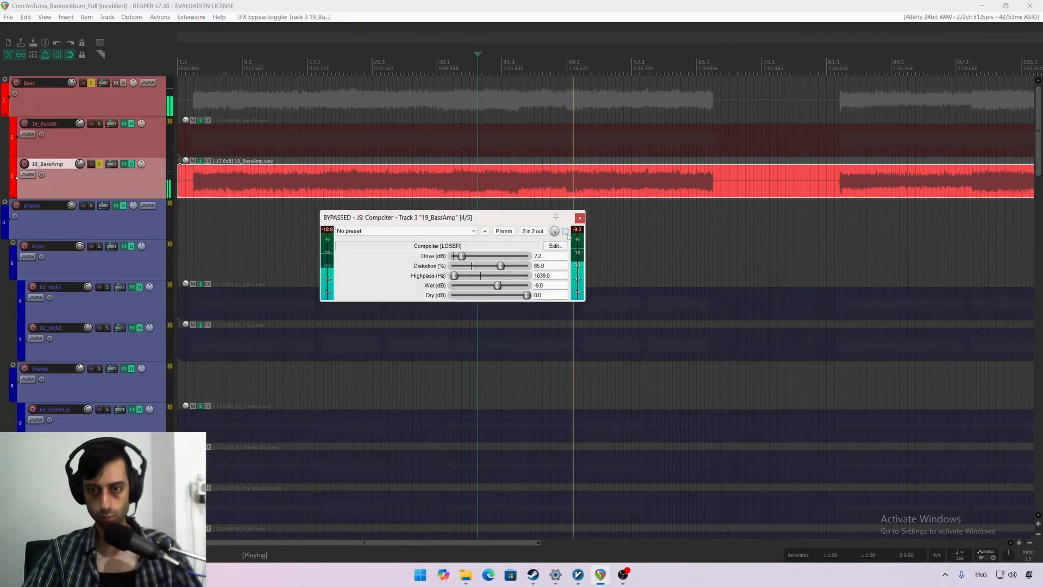
{"action": "left_click", "coordinate": [567, 233]}
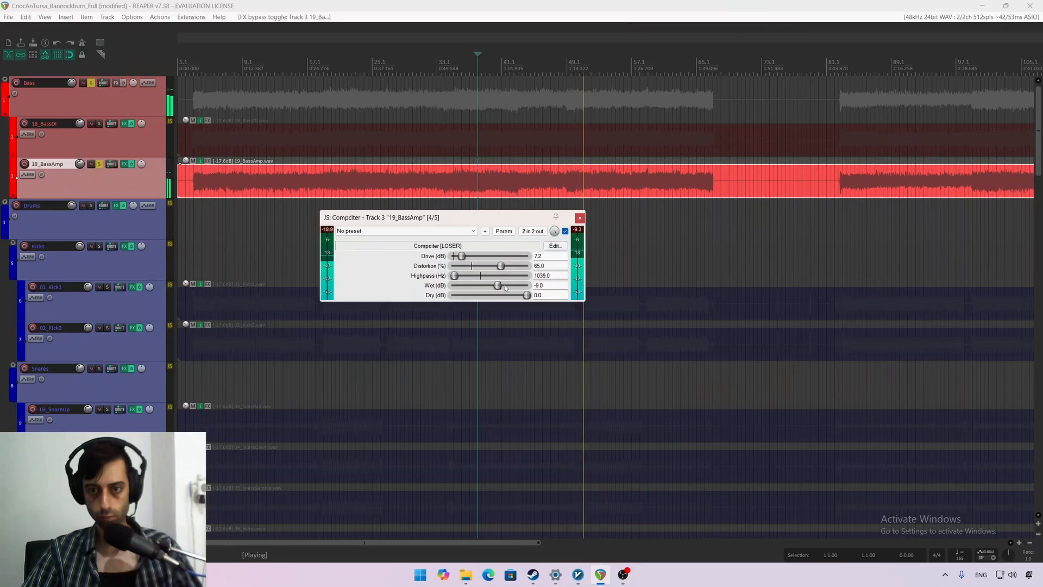
Step: Unsolo 19_BassAmp, close the Compciter window, and rebalance the volumes of 18_BassDI and 19_BassAmp
{"action": "left_click", "coordinate": [99, 164]}
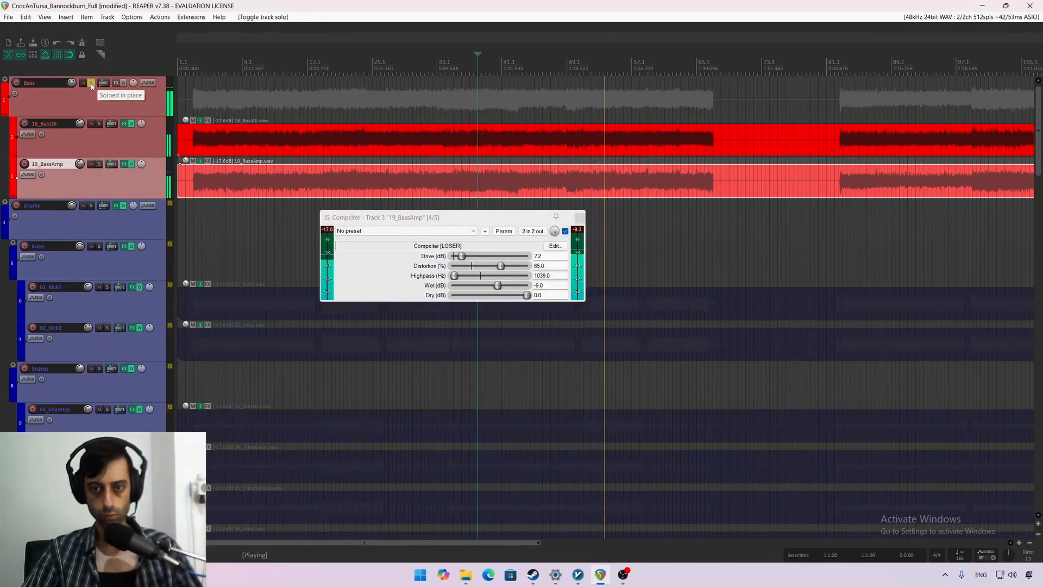
{"action": "left_click", "coordinate": [580, 217]}
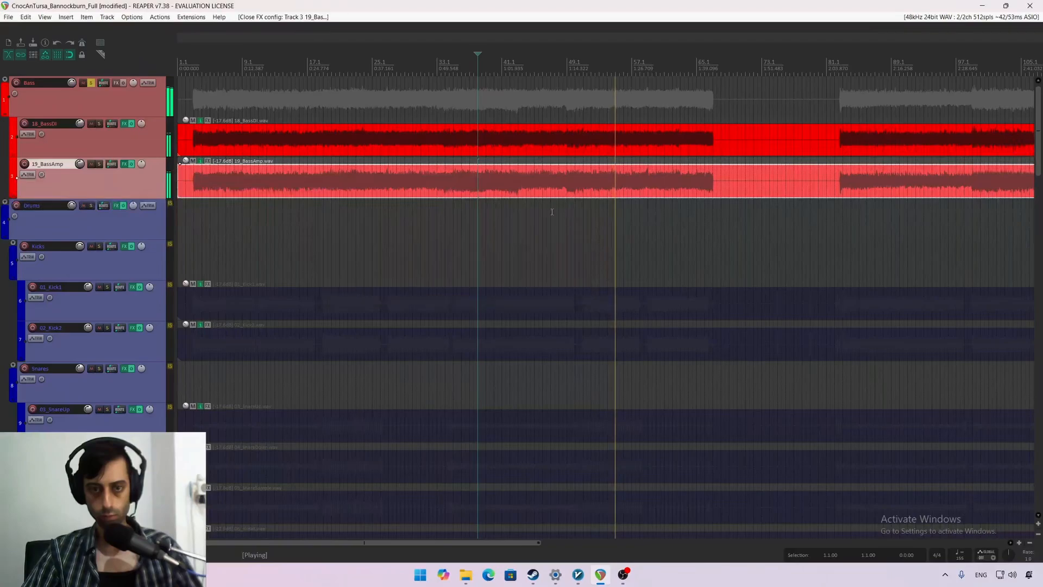
{"action": "left_click_drag", "start_coordinate": [80, 123], "coordinate": [80, 129]}
{"action": "left_click", "coordinate": [90, 150]}
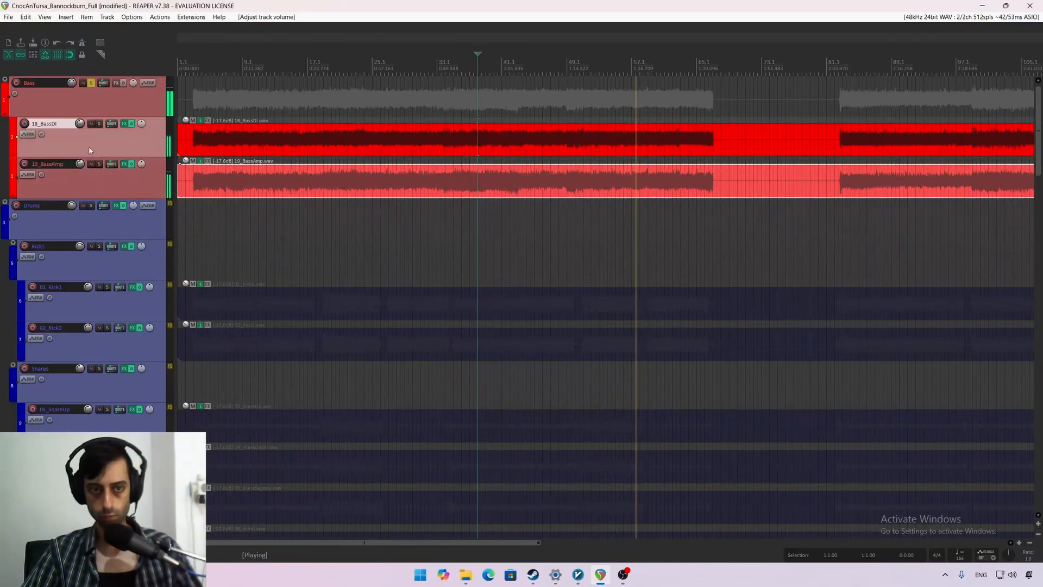
{"action": "left_click", "coordinate": [107, 185]}
{"action": "left_click_drag", "start_coordinate": [80, 164], "coordinate": [80, 162]}
Step: Unsolo the Bass folder, compare the full mix with the Drums folder soloed, stop playback, and unsolo Drums
{"action": "left_click", "coordinate": [91, 83]}
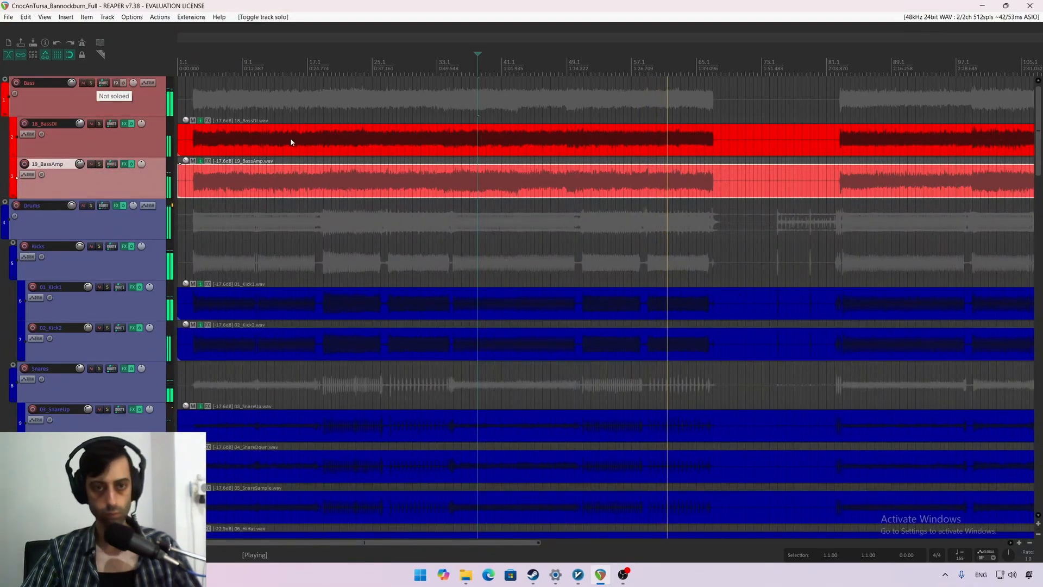
{"action": "left_click", "coordinate": [129, 105]}
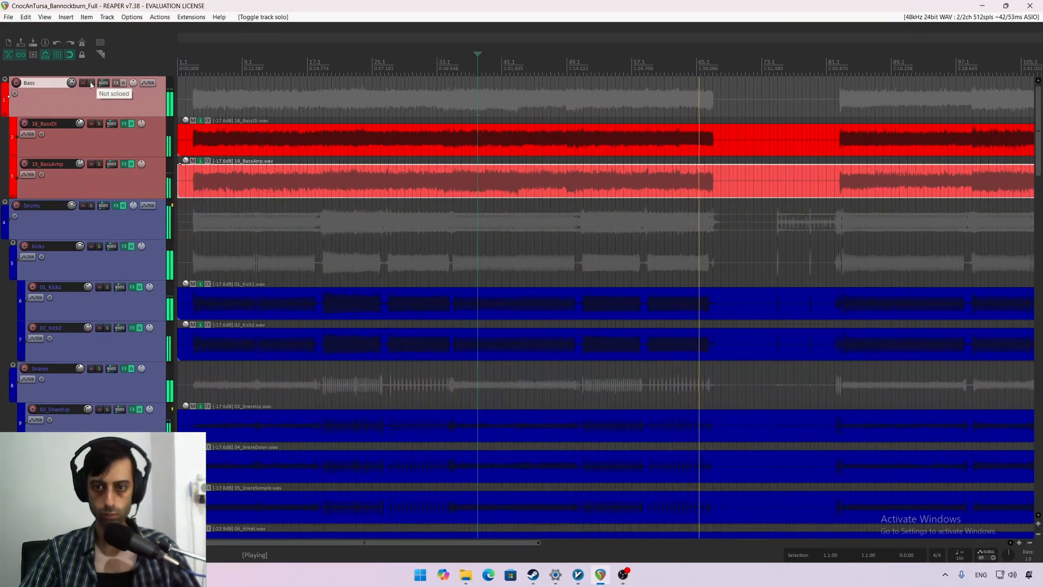
{"action": "left_click", "coordinate": [92, 83]}
{"action": "left_click", "coordinate": [91, 206]}
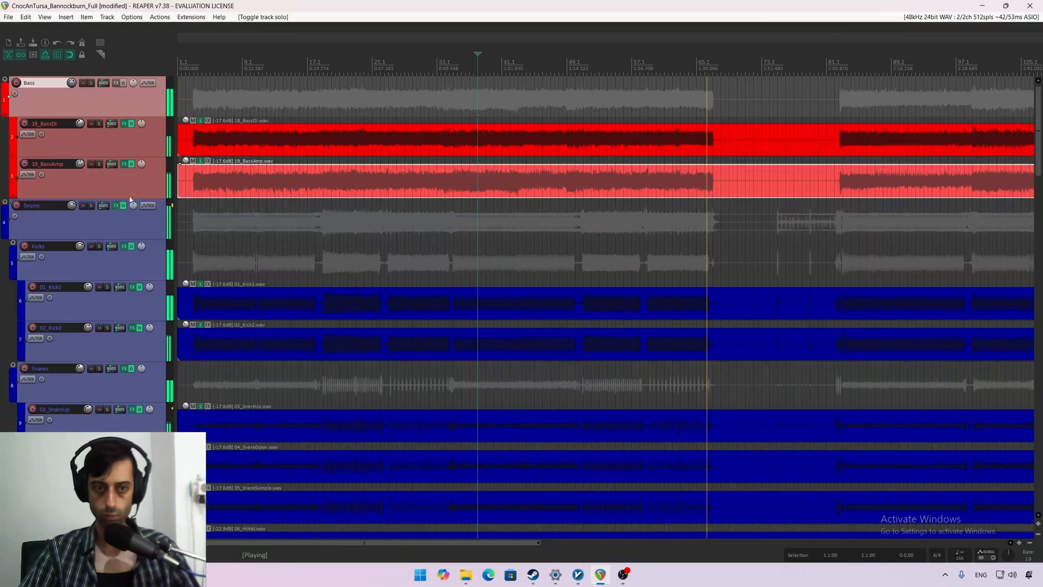
{"action": "left_click", "coordinate": [91, 208]}
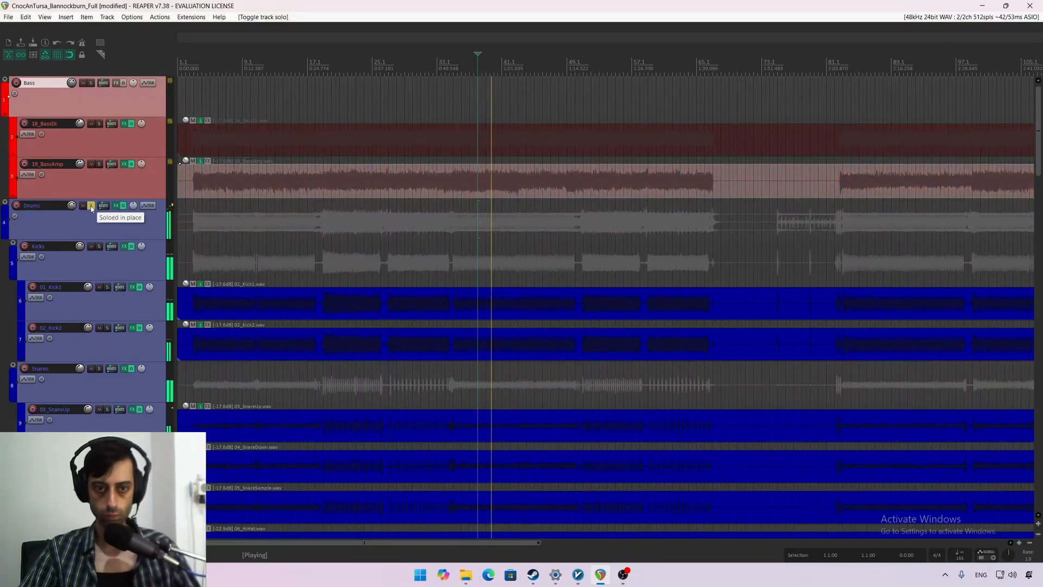
{"action": "key", "text": "space"}
{"action": "left_click", "coordinate": [91, 207]}
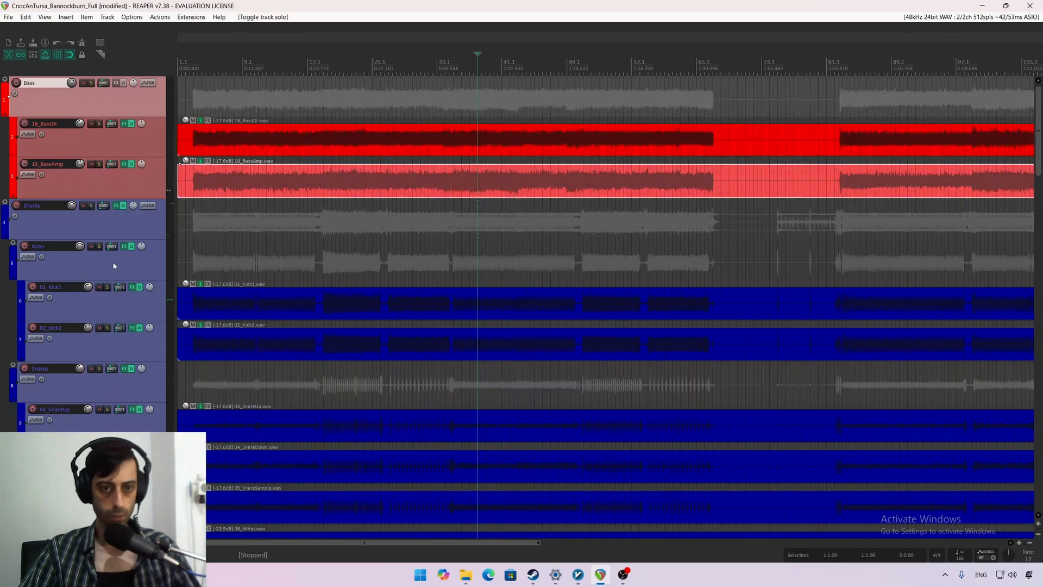
Step: Resume playback, fine-tune the Kicks folder's volume, and select the Drums folder
{"action": "key", "text": "space"}
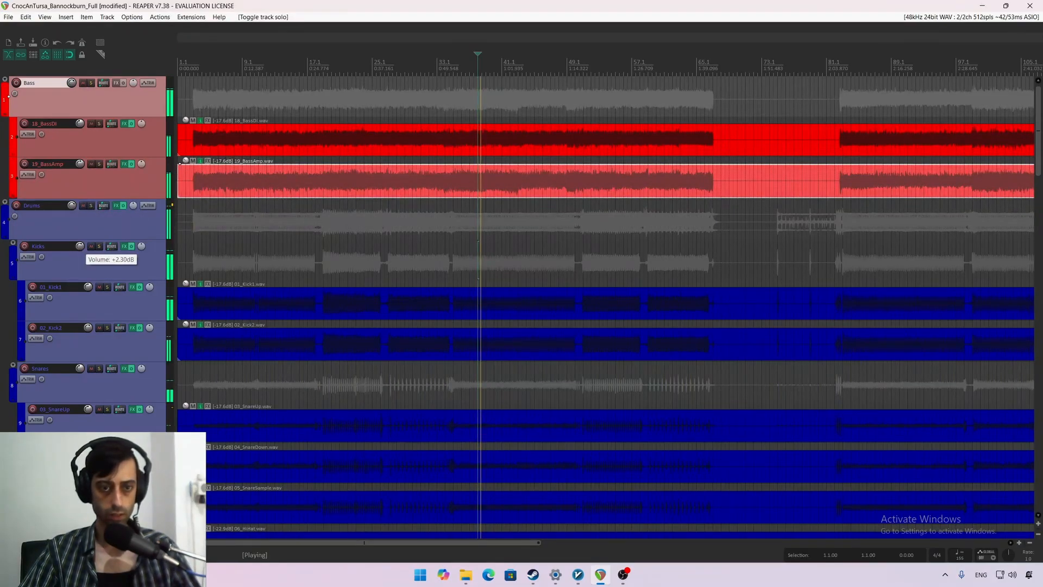
{"action": "left_click_drag", "start_coordinate": [80, 248], "coordinate": [79, 251]}
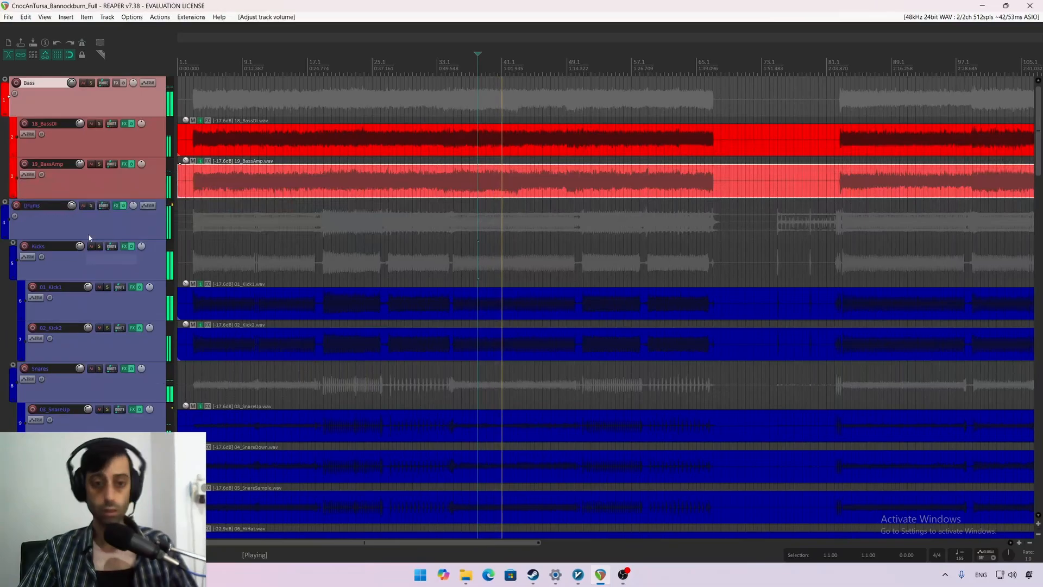
{"action": "left_click", "coordinate": [93, 228]}
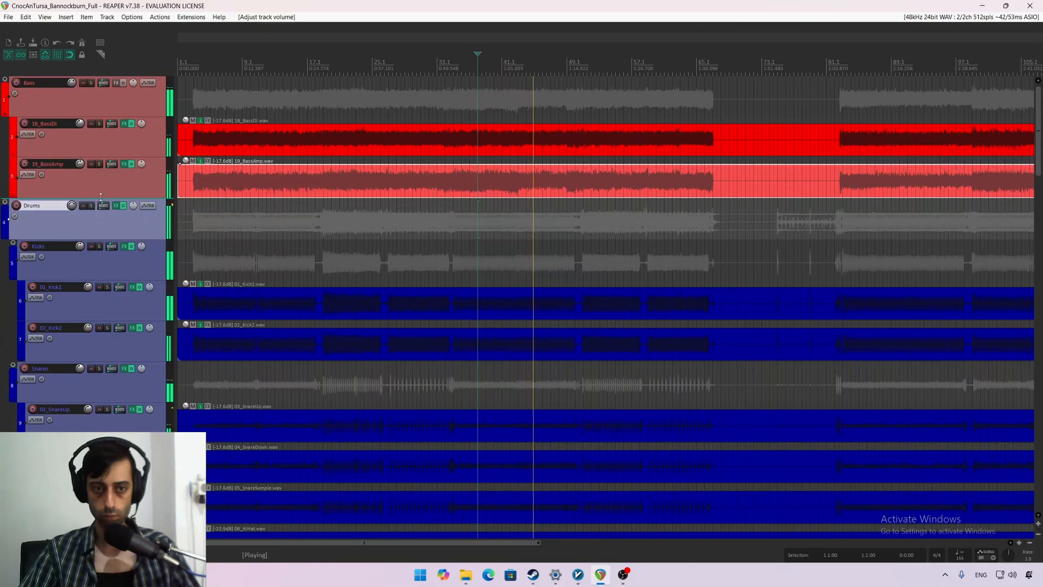
Step: Fine-tune the volumes of the Bass folder, 18_BassDI and 19_BassAmp against the drums
{"action": "left_click_drag", "start_coordinate": [71, 83], "coordinate": [71, 87]}
{"action": "left_click_drag", "start_coordinate": [80, 124], "coordinate": [80, 127]}
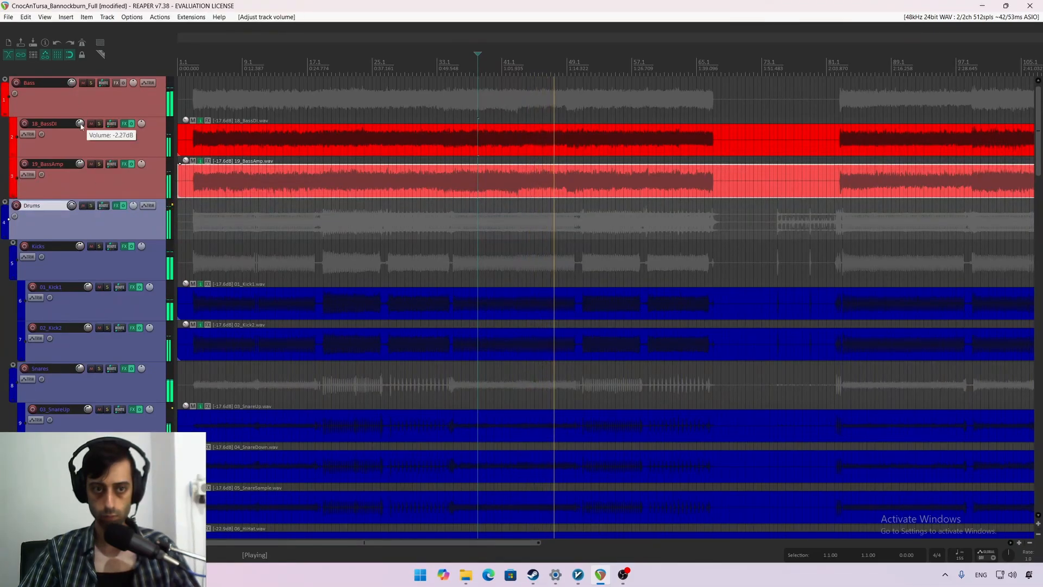
{"action": "left_click_drag", "start_coordinate": [79, 163], "coordinate": [80, 167]}
{"action": "left_click_drag", "start_coordinate": [80, 124], "coordinate": [80, 126]}
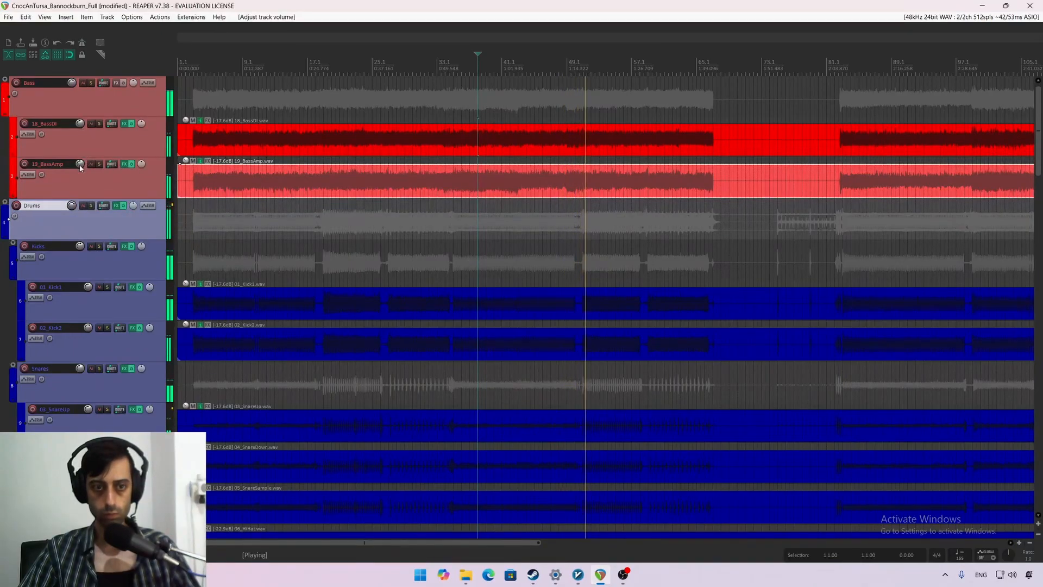
Step: Listen to 18_BassDI and 19_BassAmp soloed in turn, leave 18_BassDI soloed with playback stopped, and close its effects chain
{"action": "left_click", "coordinate": [99, 124]}
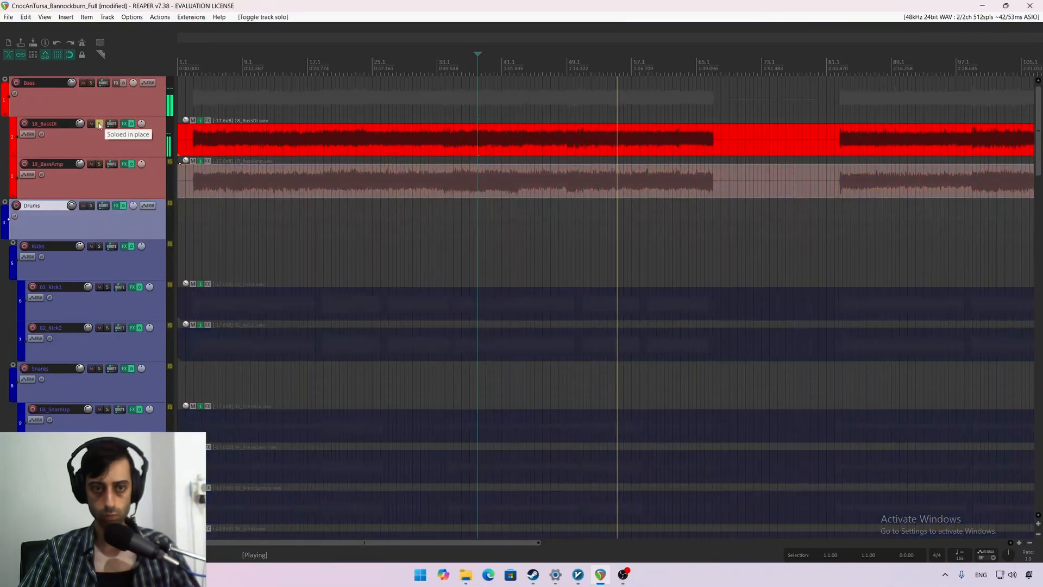
{"action": "left_click", "coordinate": [99, 123]}
{"action": "left_click", "coordinate": [97, 144]}
{"action": "left_click", "coordinate": [124, 123]}
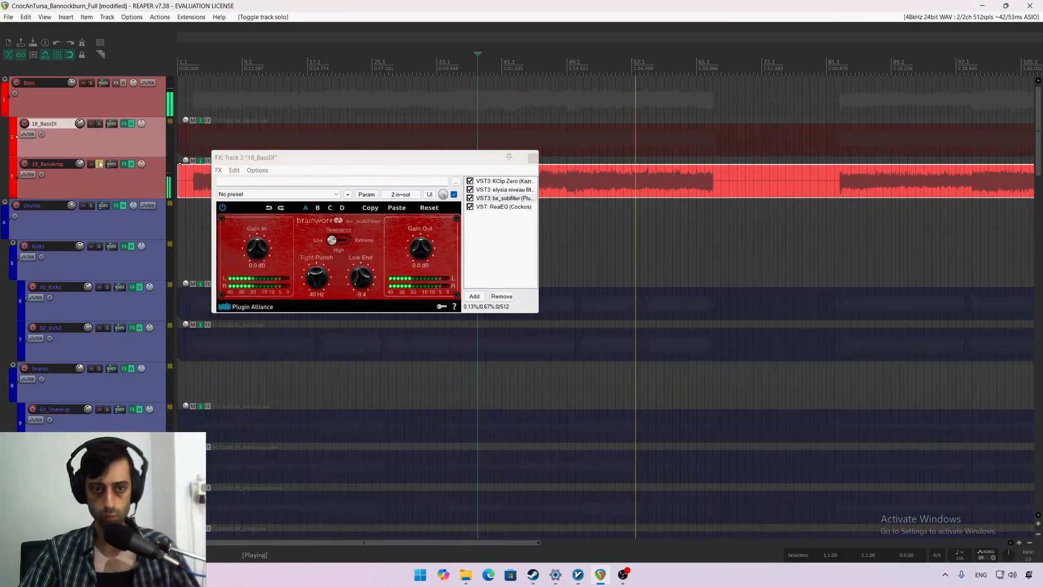
{"action": "left_click", "coordinate": [100, 163]}
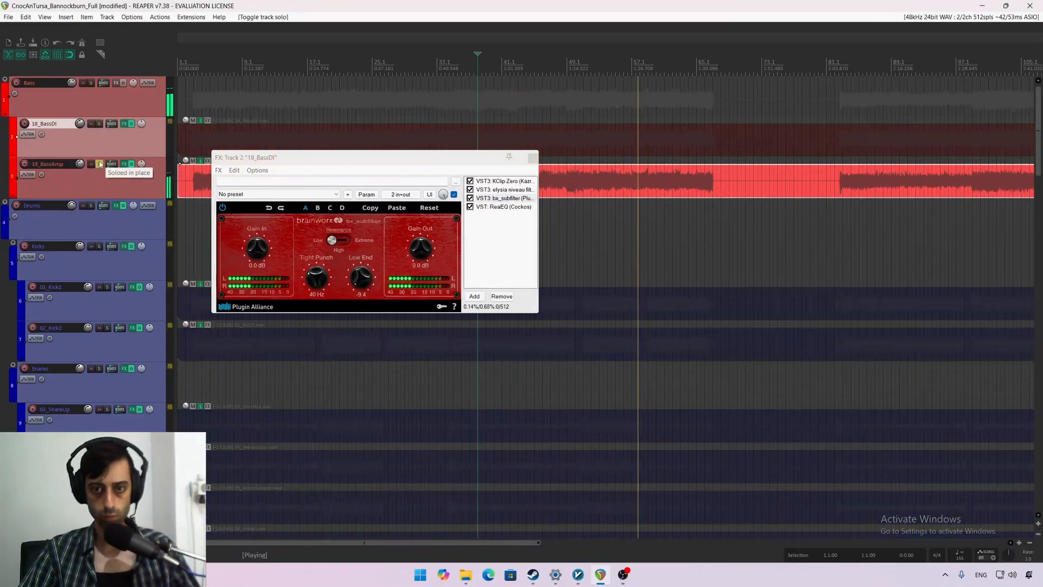
{"action": "left_click", "coordinate": [100, 164]}
{"action": "left_click", "coordinate": [99, 124]}
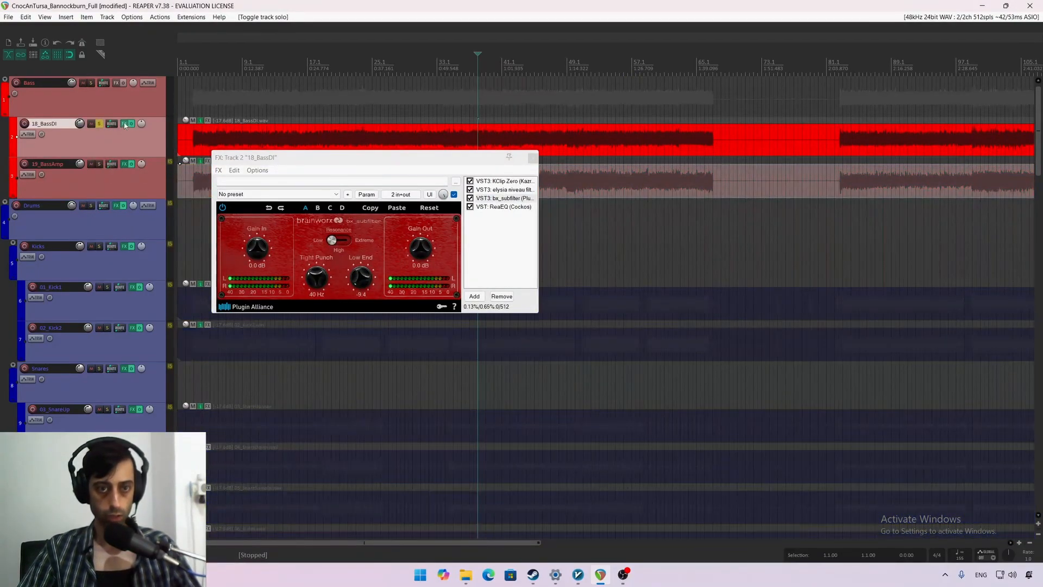
{"action": "left_click", "coordinate": [533, 159]}
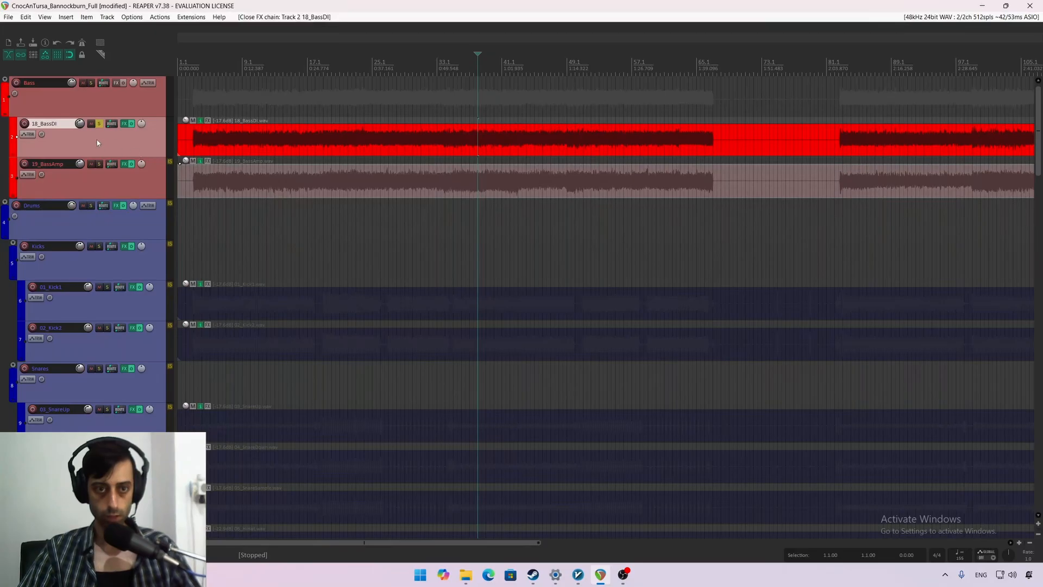
Step: Check 18_BassDI's ReaEQ with a brief playback and add ReaXcomp to the end of its effects chain
{"action": "left_click", "coordinate": [124, 124]}
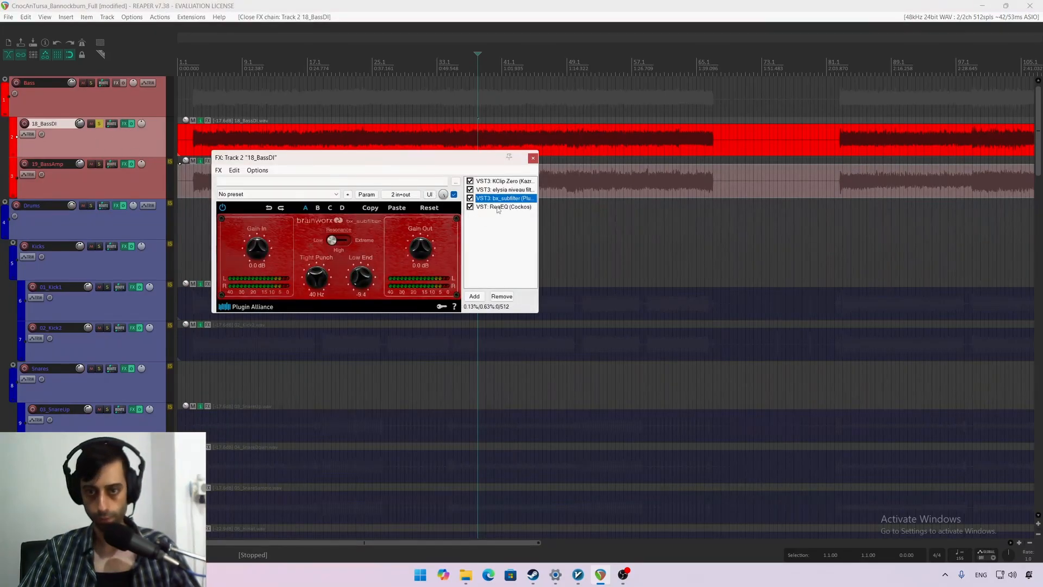
{"action": "key", "text": "space"}
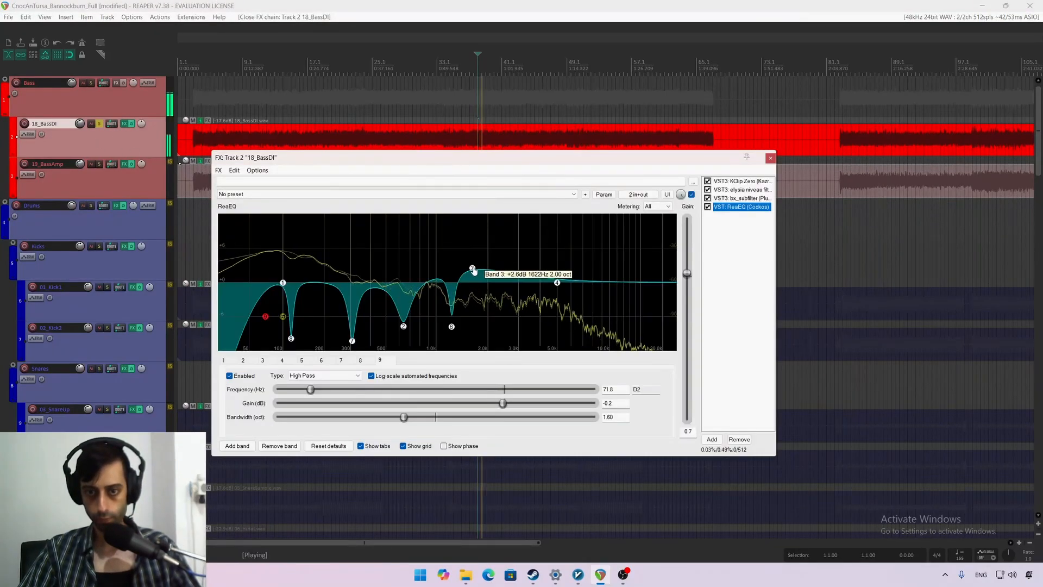
{"action": "key", "text": "space"}
{"action": "right_click", "coordinate": [728, 197]}
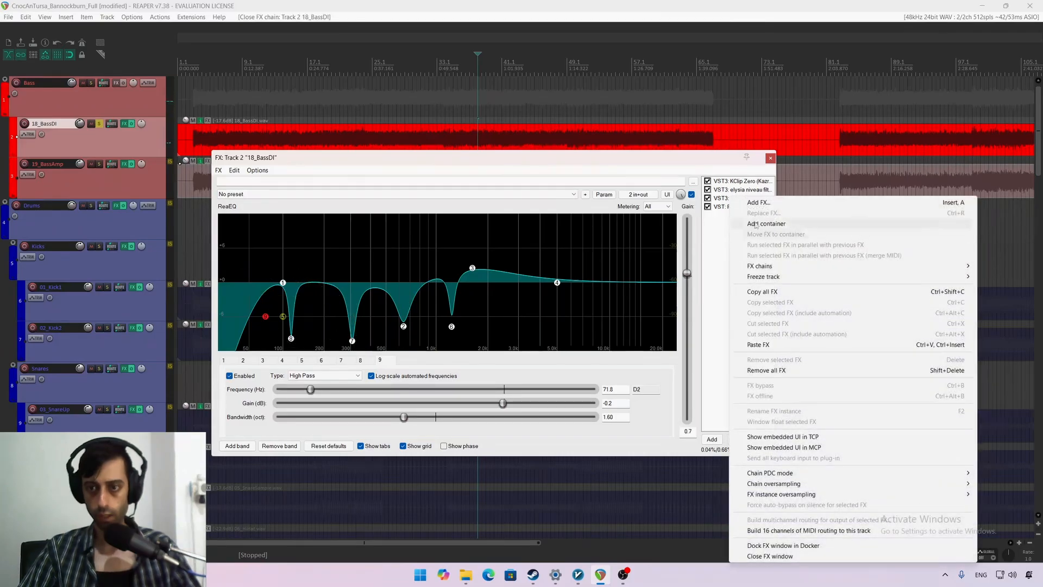
{"action": "left_click", "coordinate": [761, 202]}
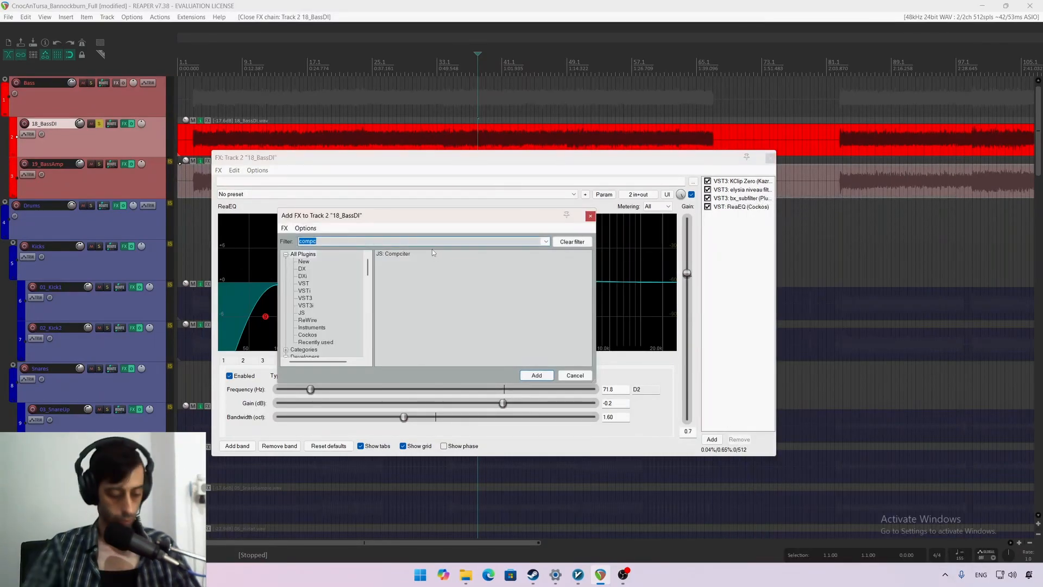
{"action": "type", "text": "rea"}
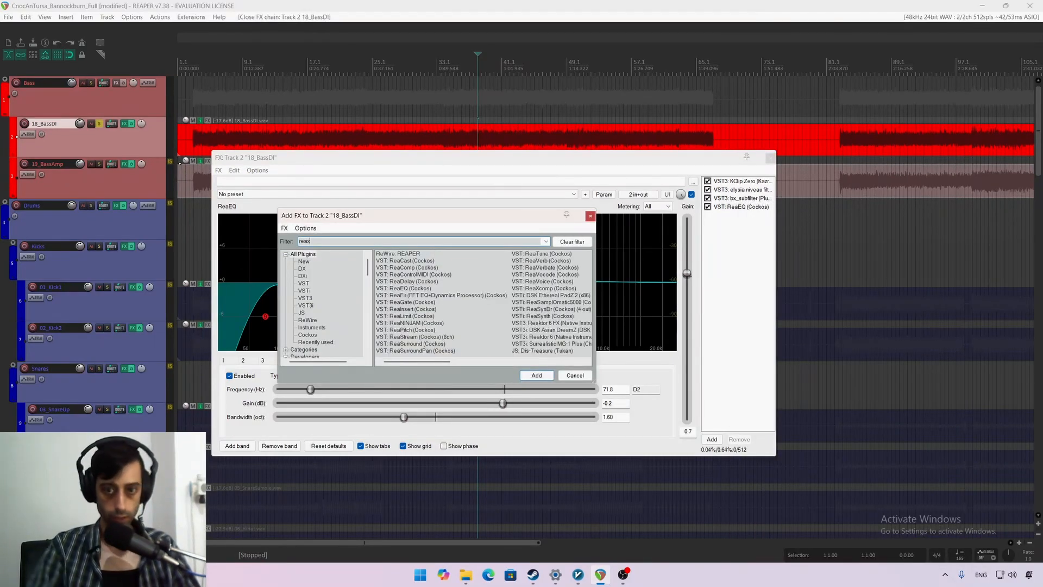
{"action": "type", "text": "x"}
{"action": "double_click", "coordinate": [426, 254]}
{"action": "mouse_move", "coordinate": [331, 210]}
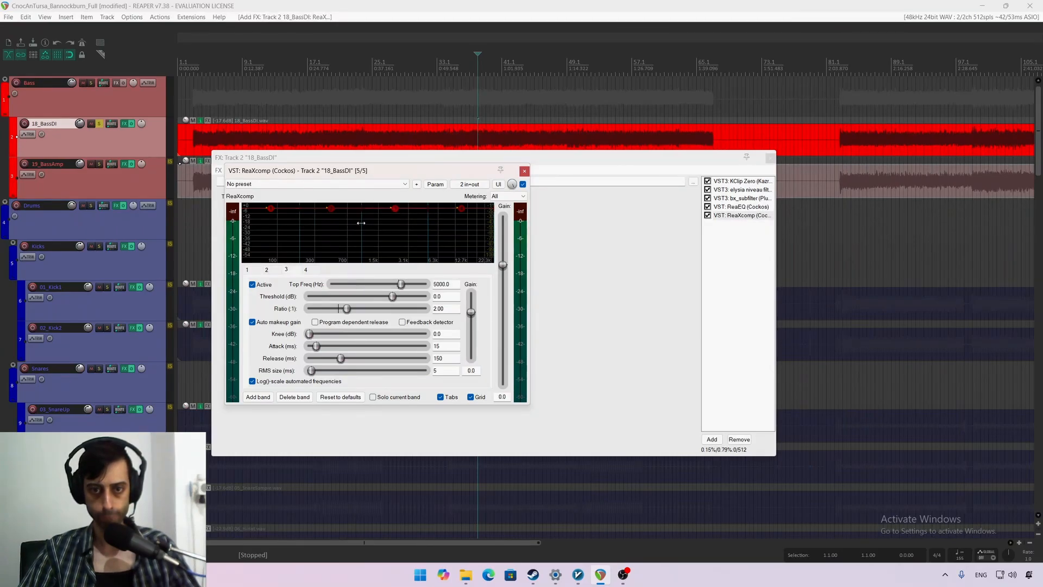
Step: Adjust ReaXcomp's crossovers so band 3 covers about 0.9 to 3.0 kHz, with a top frequency of 3026.4 Hz
{"action": "left_click_drag", "start_coordinate": [361, 223], "coordinate": [370, 221]}
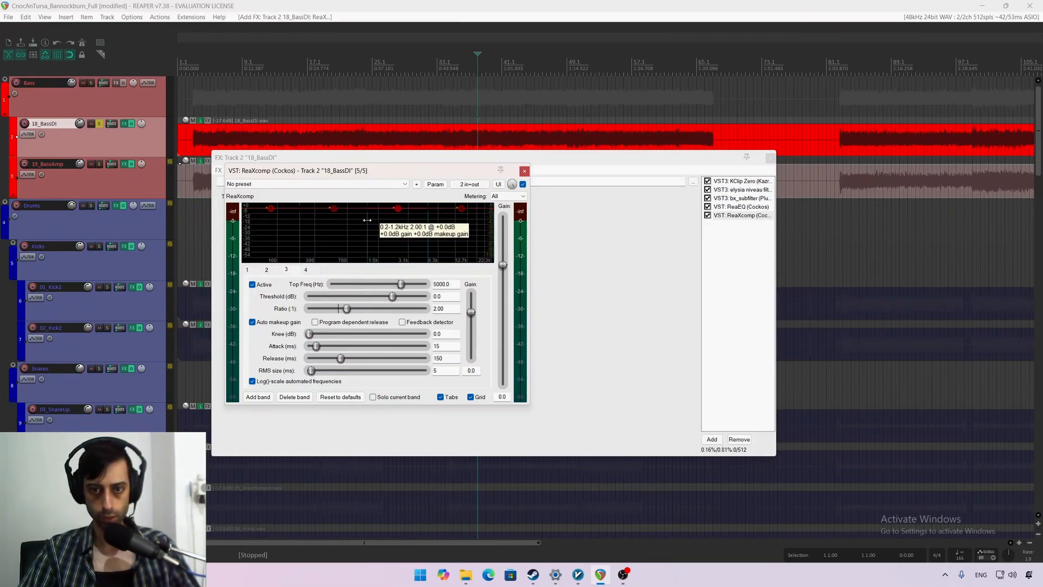
{"action": "left_click_drag", "start_coordinate": [427, 223], "coordinate": [418, 224]}
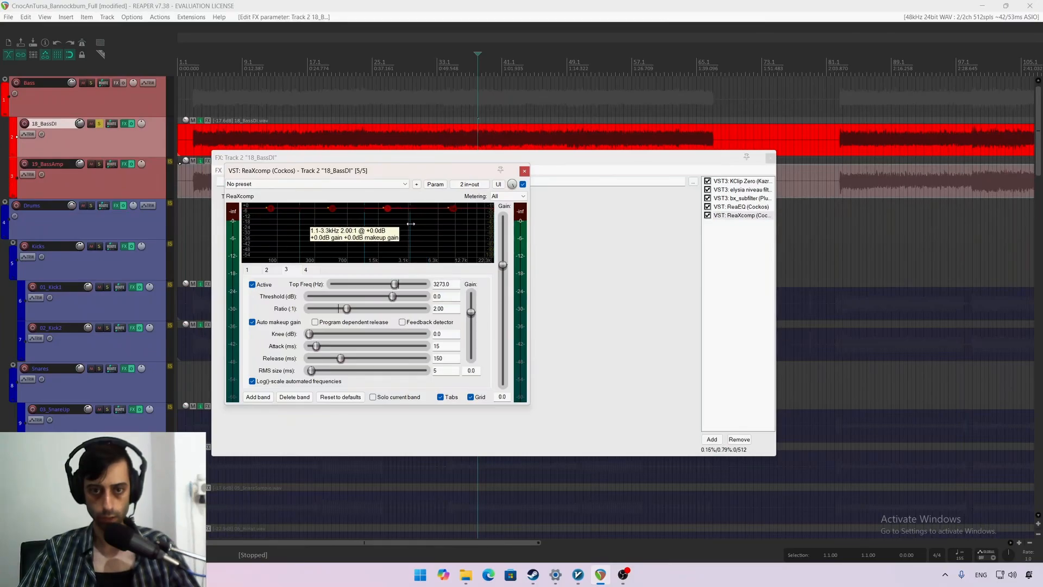
{"action": "left_click_drag", "start_coordinate": [365, 225], "coordinate": [408, 228]}
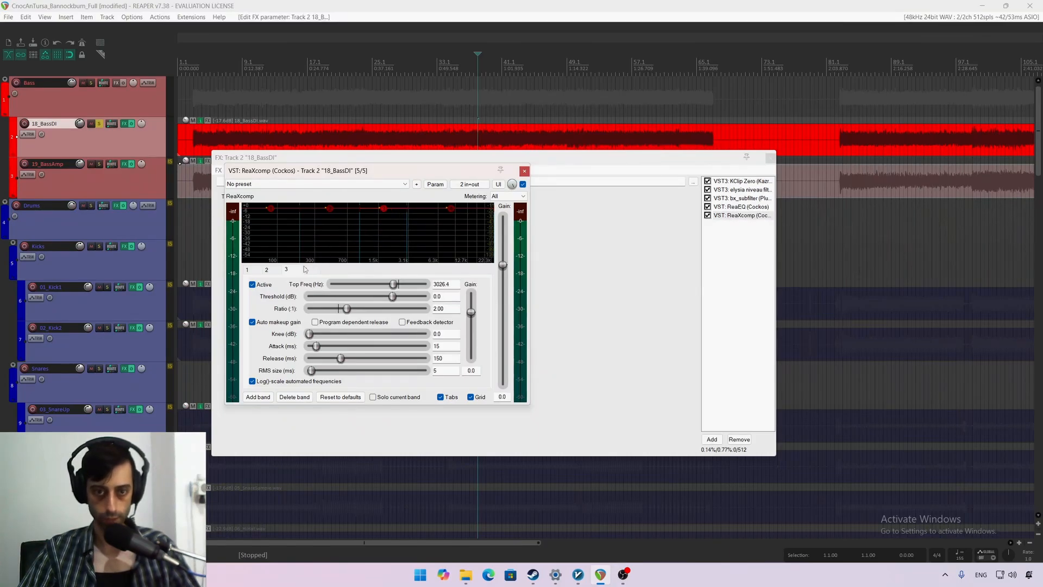
Step: Compress band 3 while auditioning: threshold -31 dB, ratio 1.72, knee 9 dB, attack 6 ms, release 259 ms, with auto makeup gain on
{"action": "key", "text": "space"}
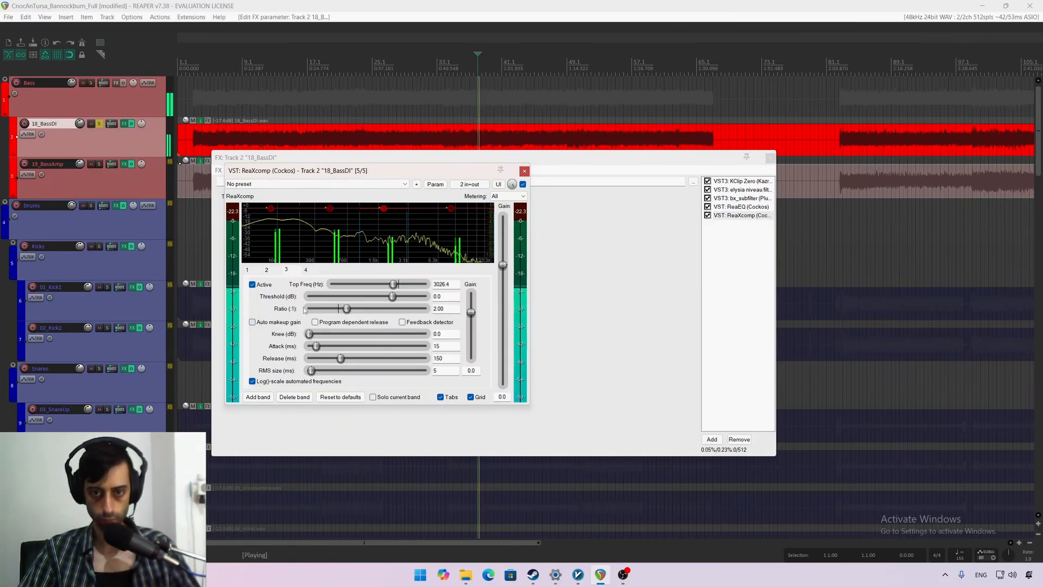
{"action": "left_click_drag", "start_coordinate": [383, 209], "coordinate": [381, 237]}
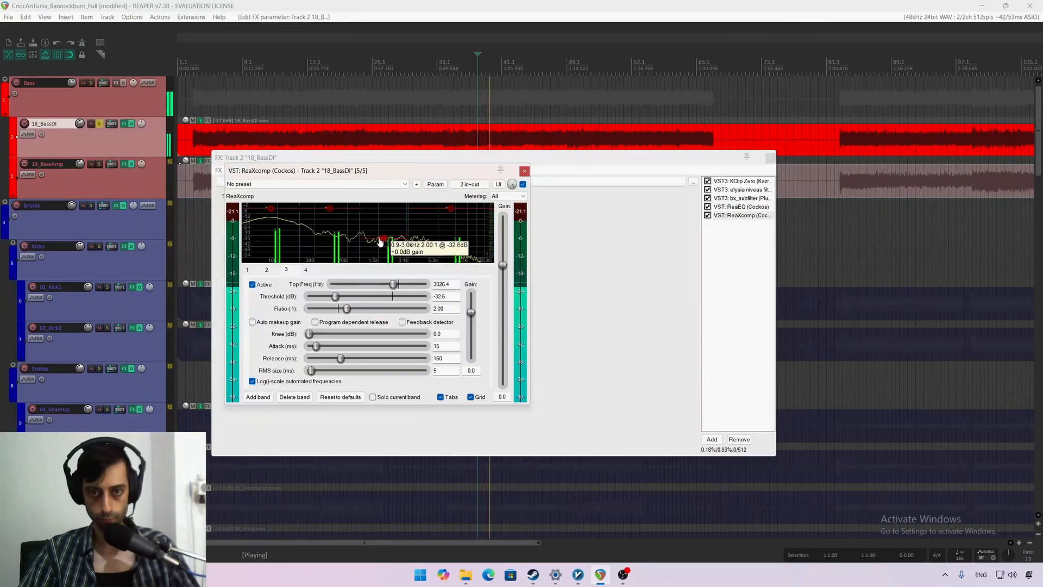
{"action": "key", "text": "space"}
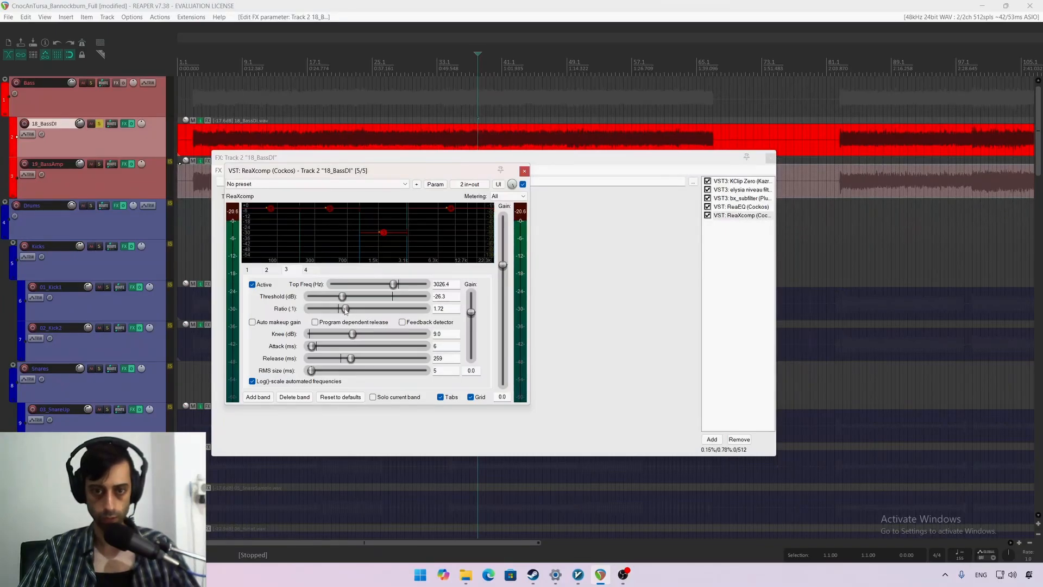
{"action": "left_click_drag", "start_coordinate": [342, 296], "coordinate": [333, 297]}
Step: Play the bass DI, compare it with ReaXcomp bypassed and enabled, and close the floating ReaXcomp window
{"action": "key", "text": "space"}
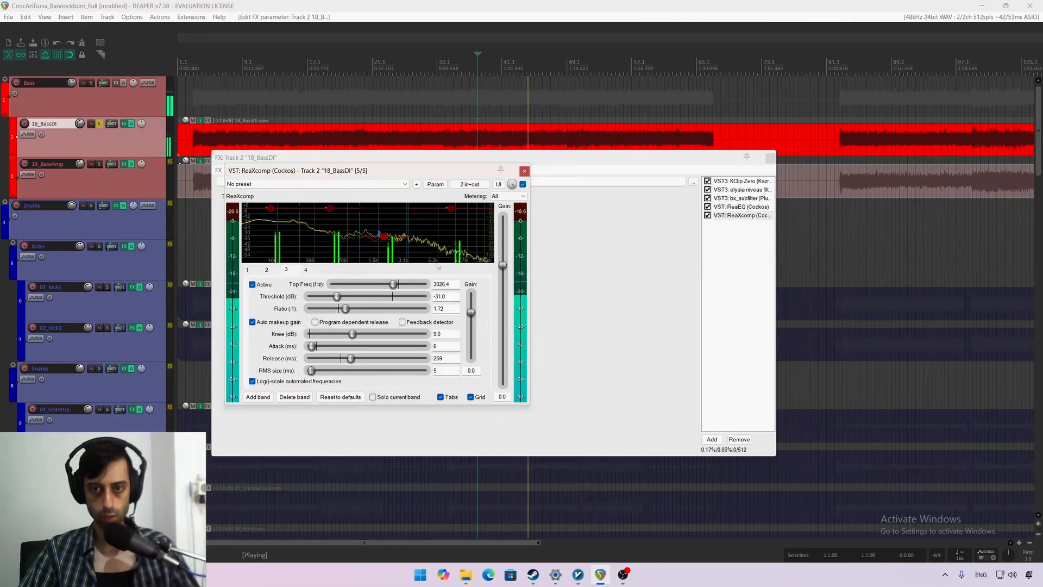
{"action": "left_click", "coordinate": [523, 185]}
{"action": "left_click", "coordinate": [523, 184]}
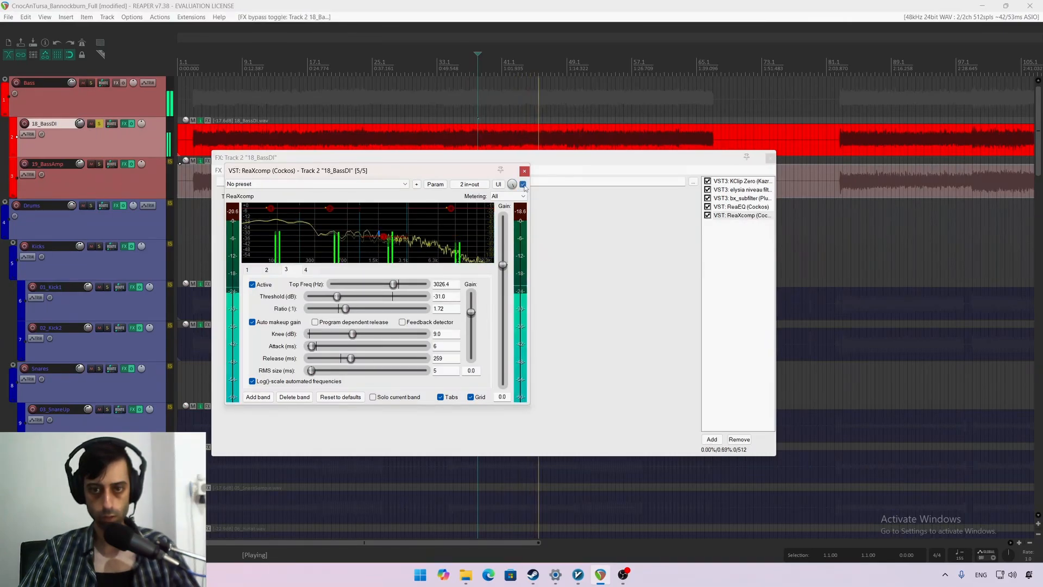
{"action": "left_click", "coordinate": [524, 172]}
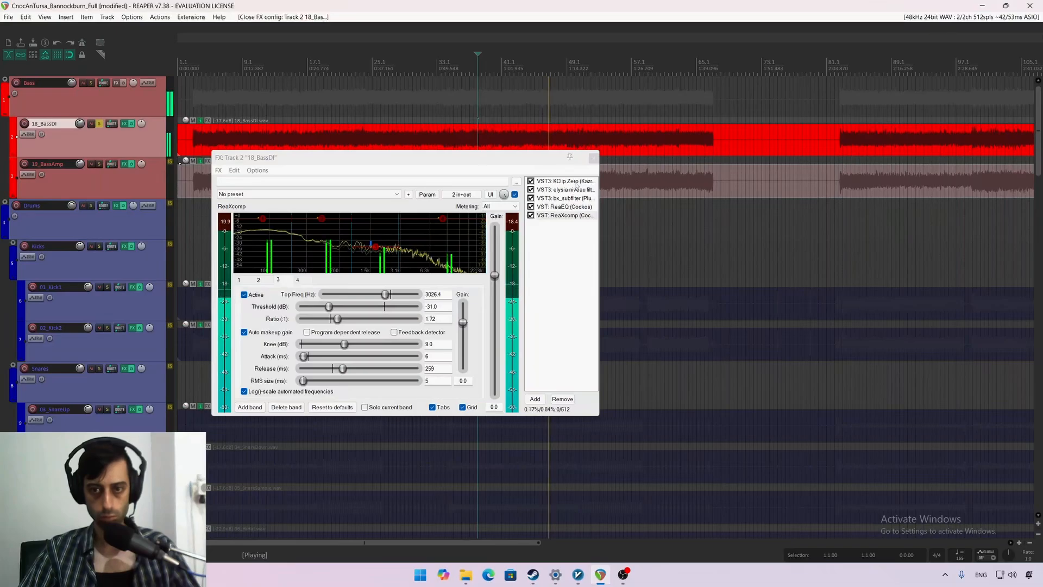
Step: Remove the bass solos, close 18_BassDI's effects chain, and listen to the bass in the full mix before stopping playback
{"action": "left_click", "coordinate": [100, 165]}
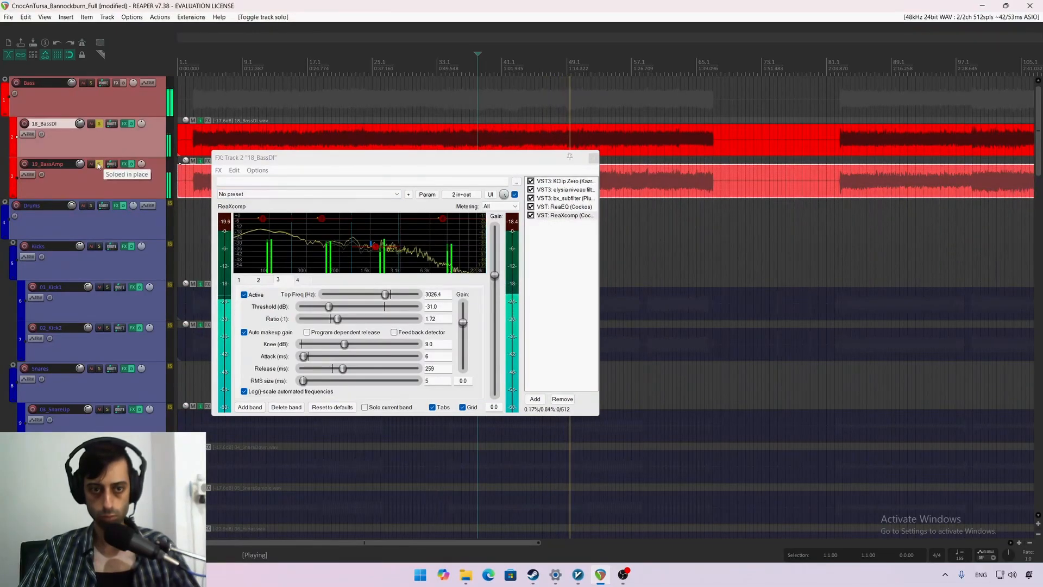
{"action": "left_click", "coordinate": [100, 125]}
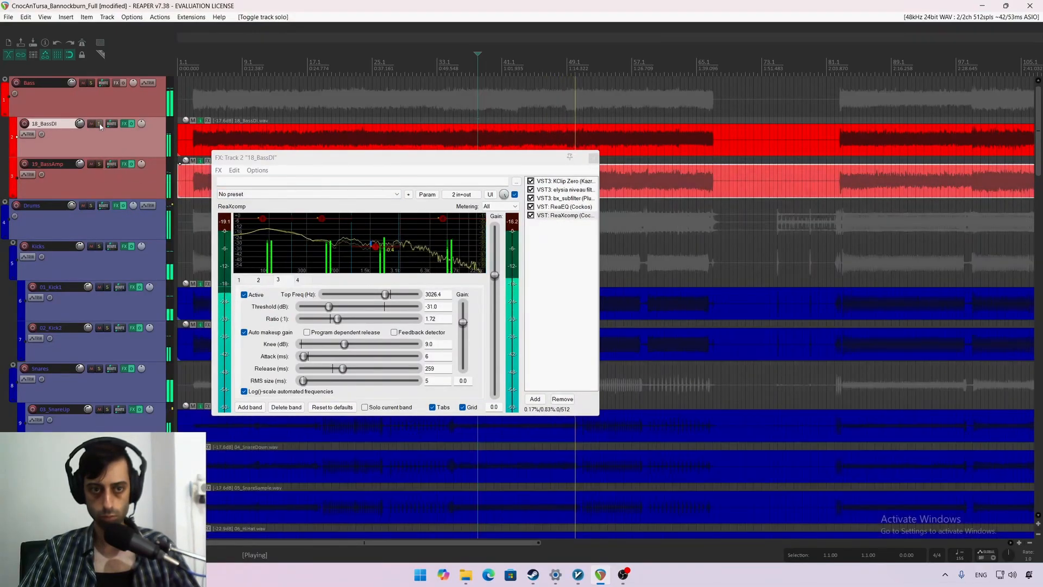
{"action": "left_click", "coordinate": [593, 158]}
{"action": "key", "text": "space"}
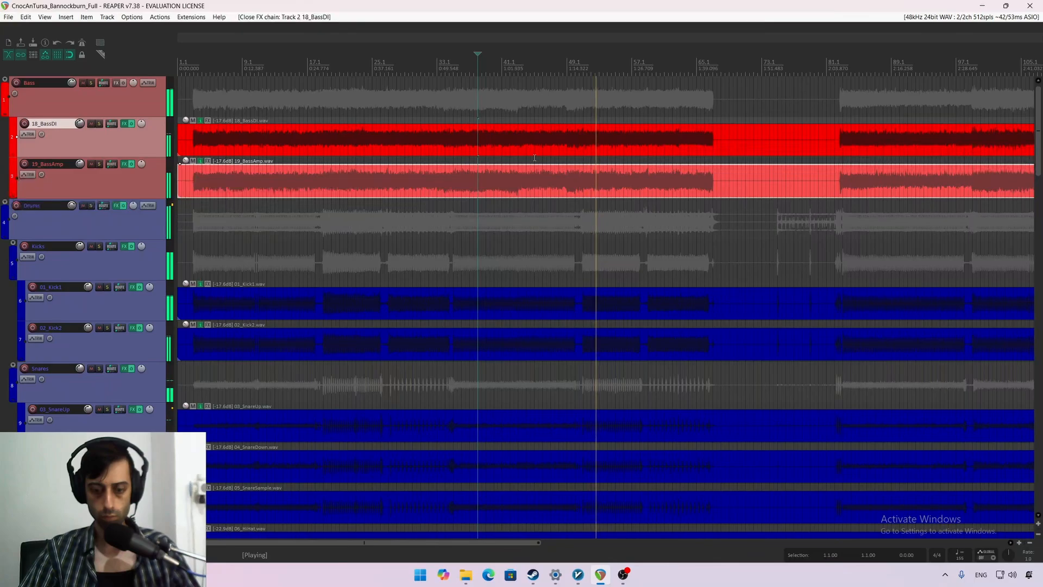
{"action": "key", "text": "space"}
Step: Listen to the Kicks folder soloed, and switch the solo to 02_Kick2
{"action": "left_click", "coordinate": [99, 262]}
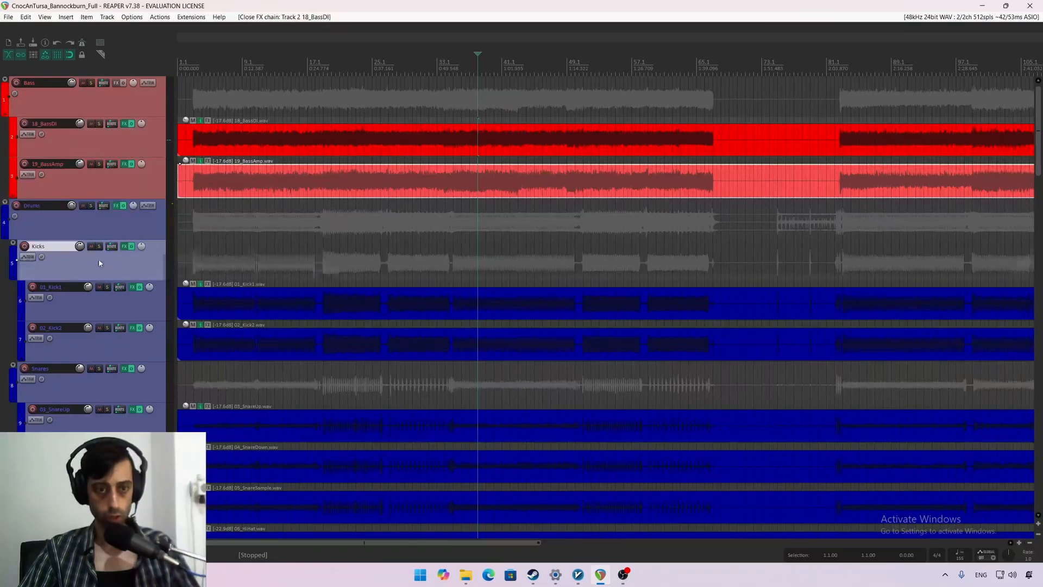
{"action": "left_click", "coordinate": [99, 247]}
{"action": "key", "text": "space"}
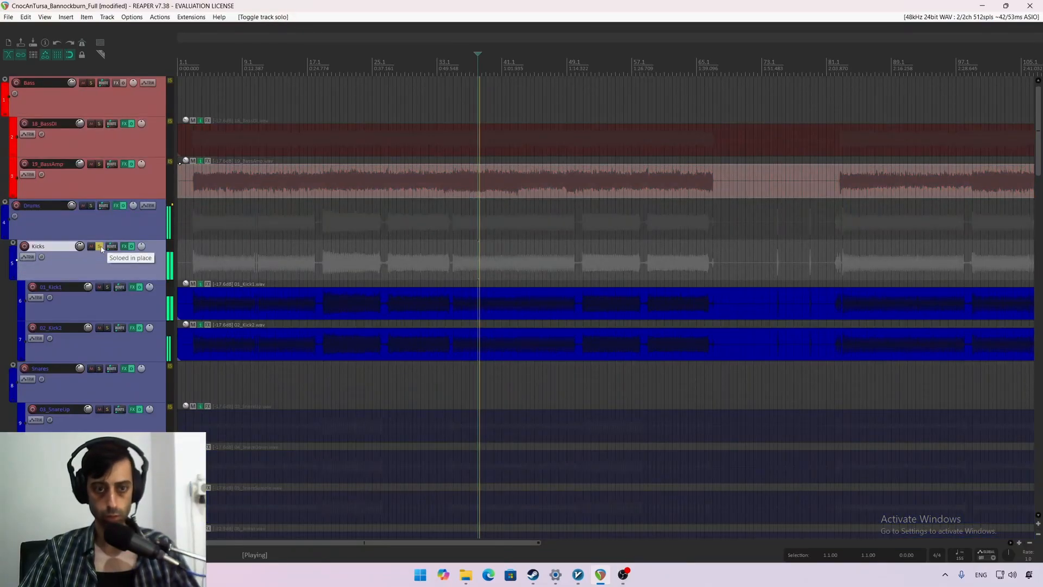
{"action": "left_click", "coordinate": [100, 246]}
{"action": "left_click", "coordinate": [107, 328]}
{"action": "left_click", "coordinate": [113, 344]}
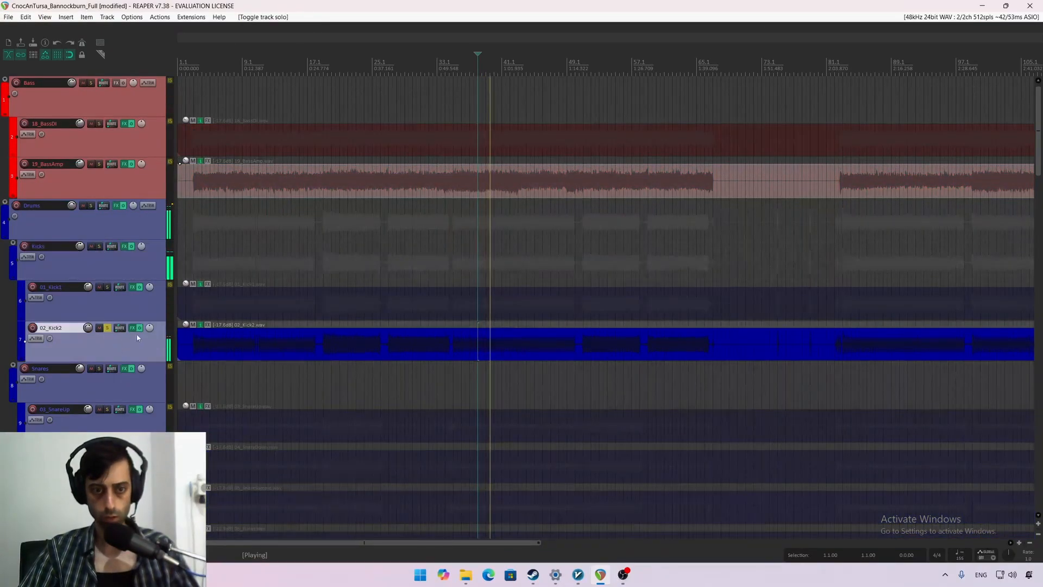
Step: Open 02_Kick2's effects chain with playback stopped, review bx_subfilter, and return to its ReaEQ
{"action": "left_click", "coordinate": [132, 327]}
{"action": "key", "text": "space"}
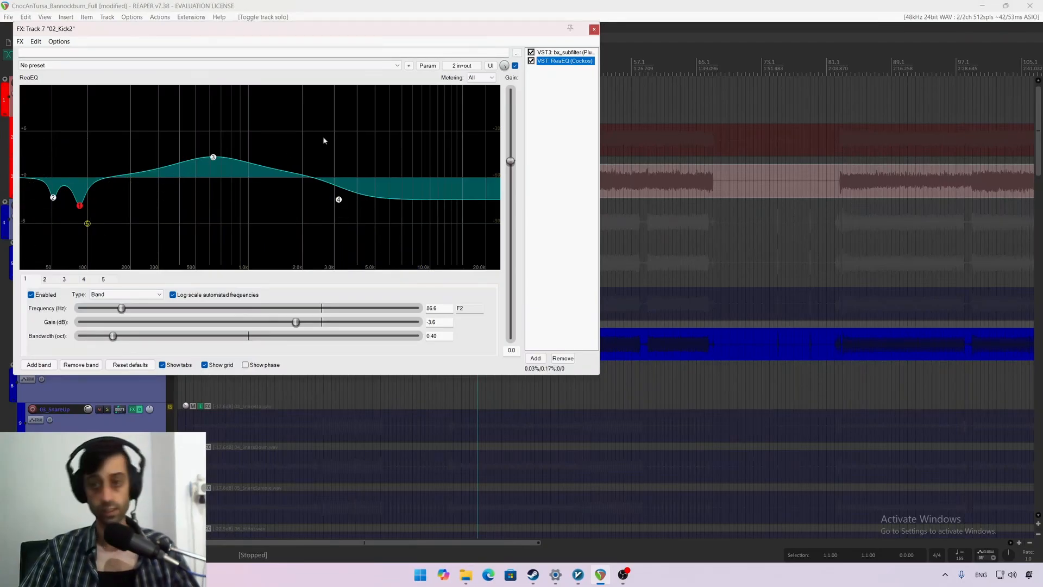
{"action": "left_click", "coordinate": [552, 53]}
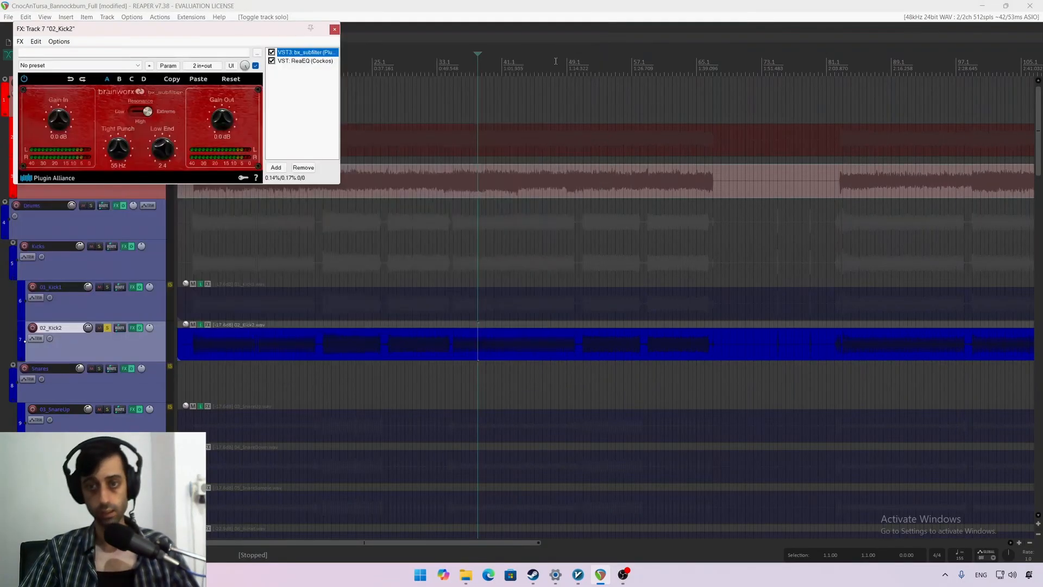
{"action": "left_click", "coordinate": [296, 61]}
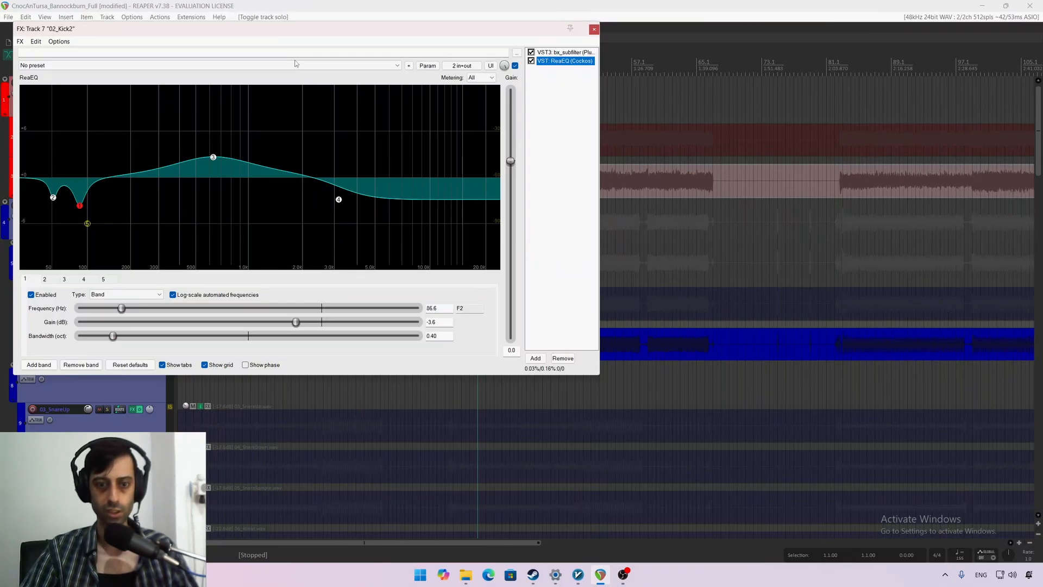
{"action": "left_click_drag", "start_coordinate": [274, 31], "coordinate": [342, 71]}
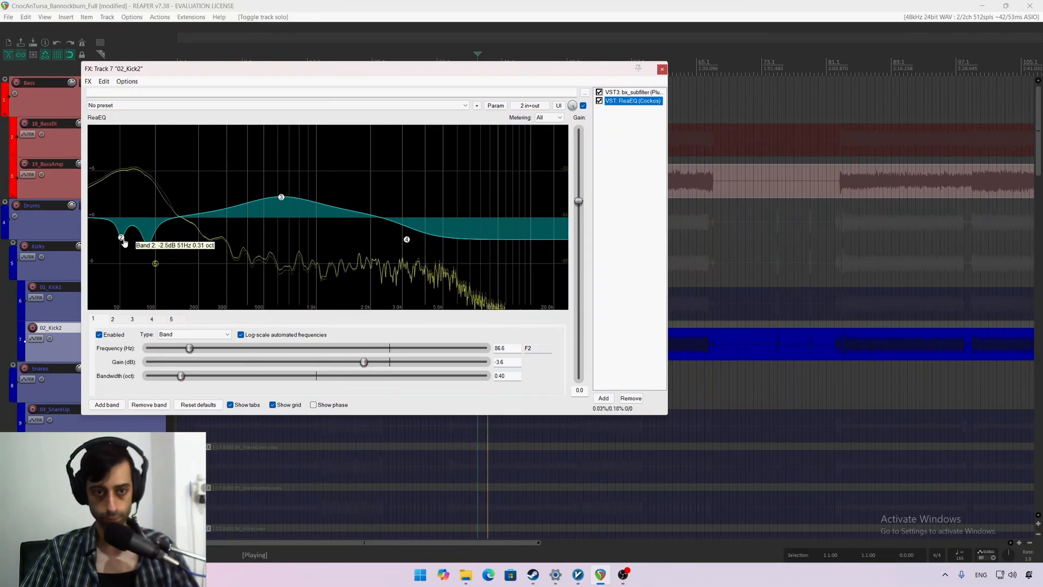
Step: Deepen 02_Kick2's ReaEQ cuts during playback: band 2 gain -6.0 dB, band 1 gain -10.8 dB with 0.38 octave bandwidth
{"action": "left_click", "coordinate": [123, 240]}
{"action": "left_click_drag", "start_coordinate": [374, 371], "coordinate": [349, 369]}
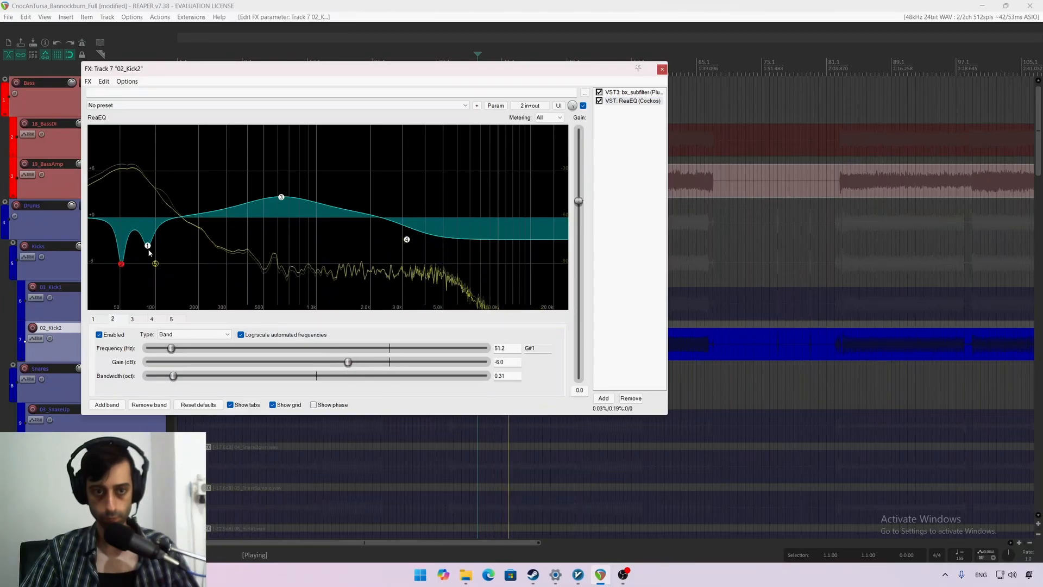
{"action": "left_click", "coordinate": [147, 245]}
{"action": "left_click_drag", "start_coordinate": [354, 363], "coordinate": [344, 363]}
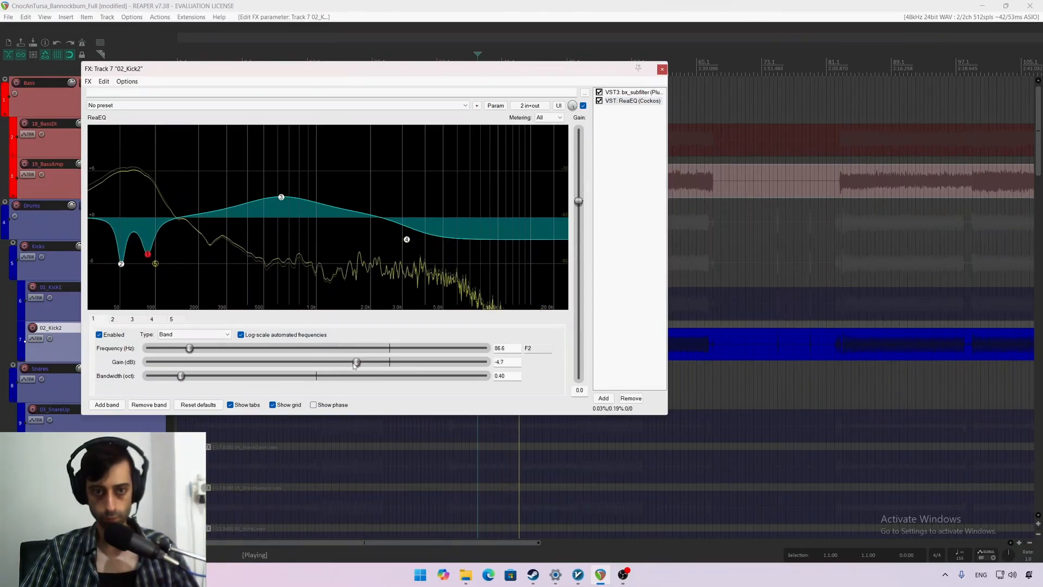
{"action": "left_click_drag", "start_coordinate": [182, 376], "coordinate": [172, 376]}
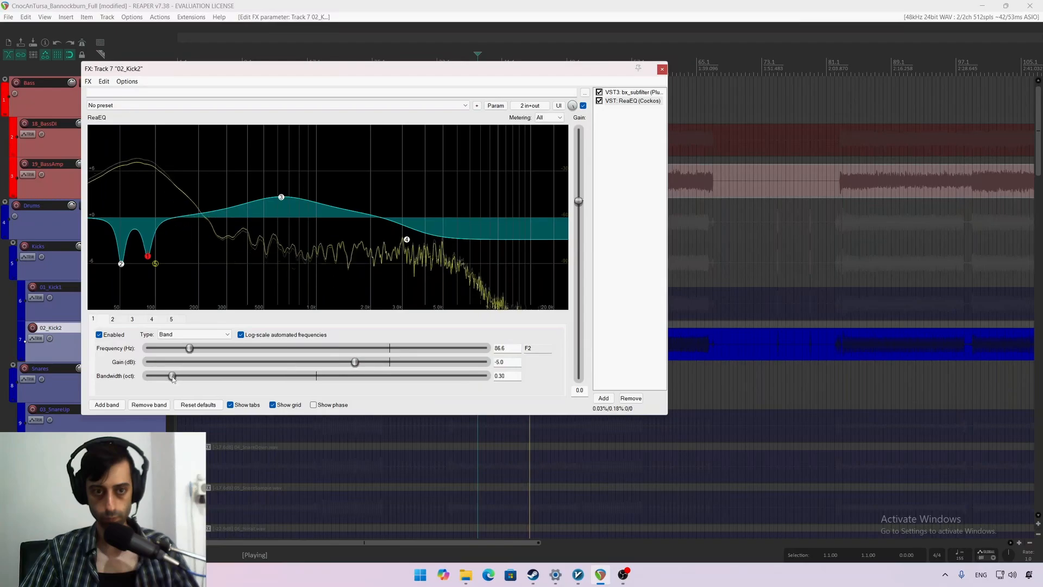
{"action": "left_click_drag", "start_coordinate": [353, 363], "coordinate": [317, 367]}
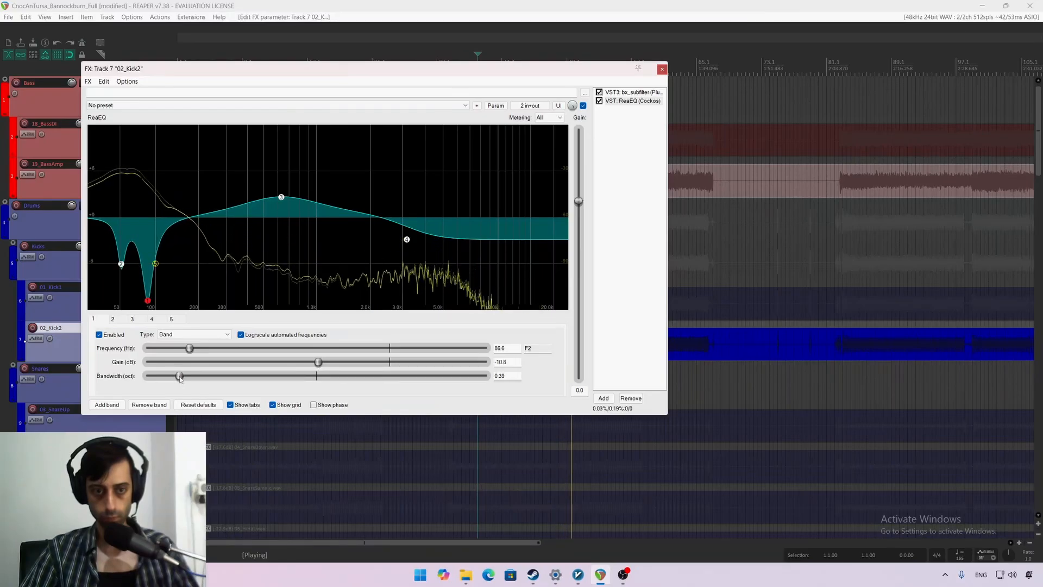
{"action": "left_click_drag", "start_coordinate": [173, 376], "coordinate": [179, 376]}
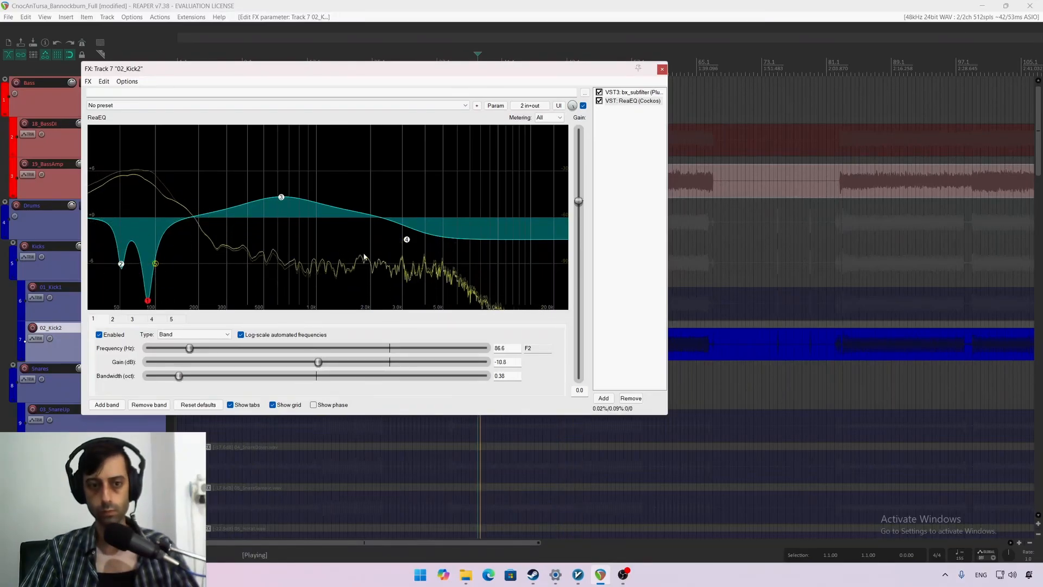
Step: Compare 02_Kick2 with ReaEQ bypassed and enabled, close its effects chain, and unsolo the track
{"action": "left_click", "coordinate": [599, 101]}
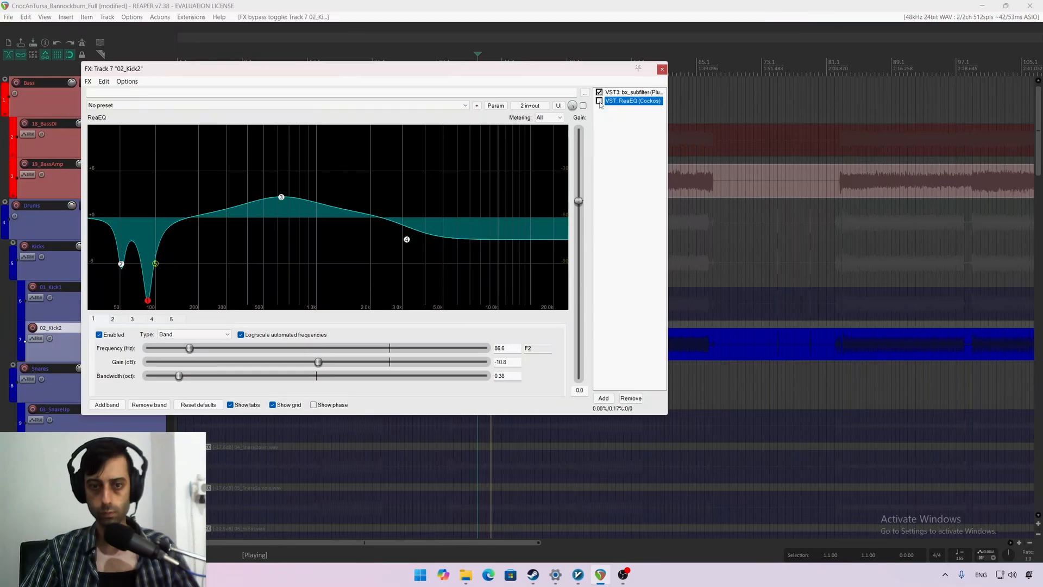
{"action": "left_click", "coordinate": [599, 101]}
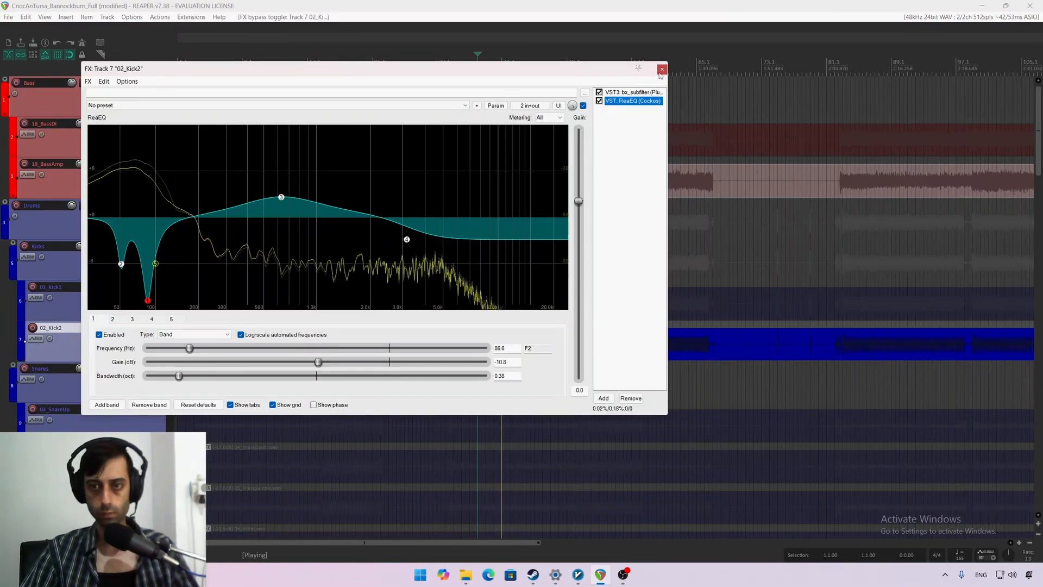
{"action": "key", "text": "Escape"}
{"action": "left_click", "coordinate": [107, 327]}
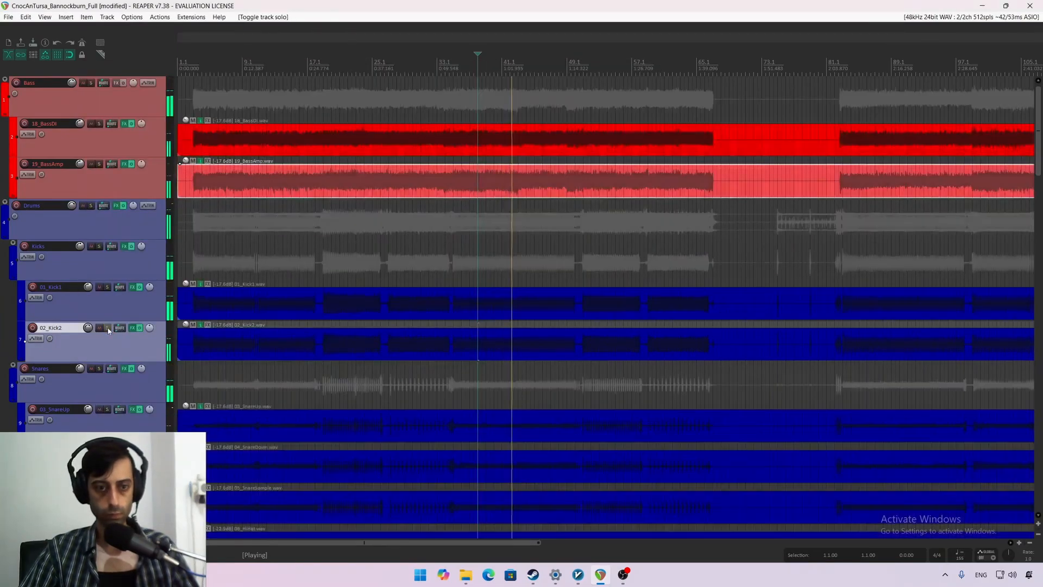
Step: Stop playback and raise the output gain of 02_Kick2's ReaEQ to 1.6 dB
{"action": "key", "text": "space"}
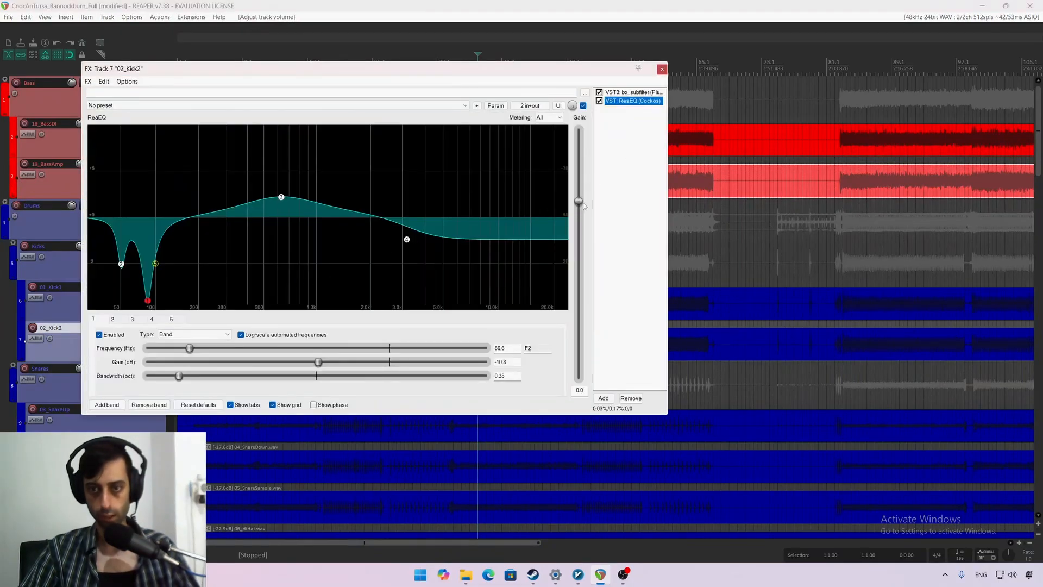
{"action": "left_click_drag", "start_coordinate": [584, 204], "coordinate": [581, 202]}
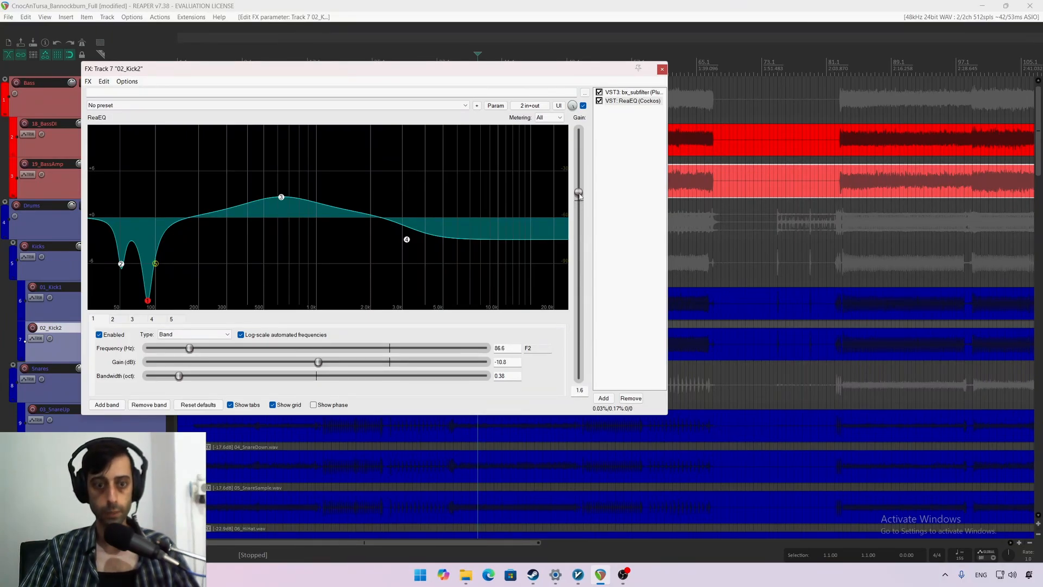
Step: Audition the kick change in the full mix, close 02_Kick2's effects chain, and stop playback
{"action": "key", "text": "space"}
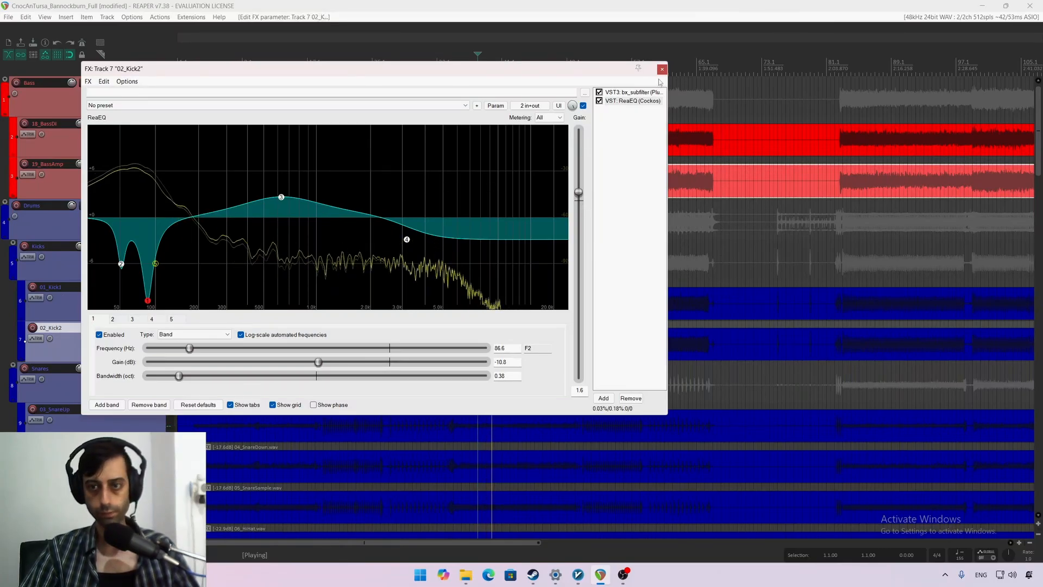
{"action": "key", "text": "Escape"}
{"action": "left_click", "coordinate": [86, 228]}
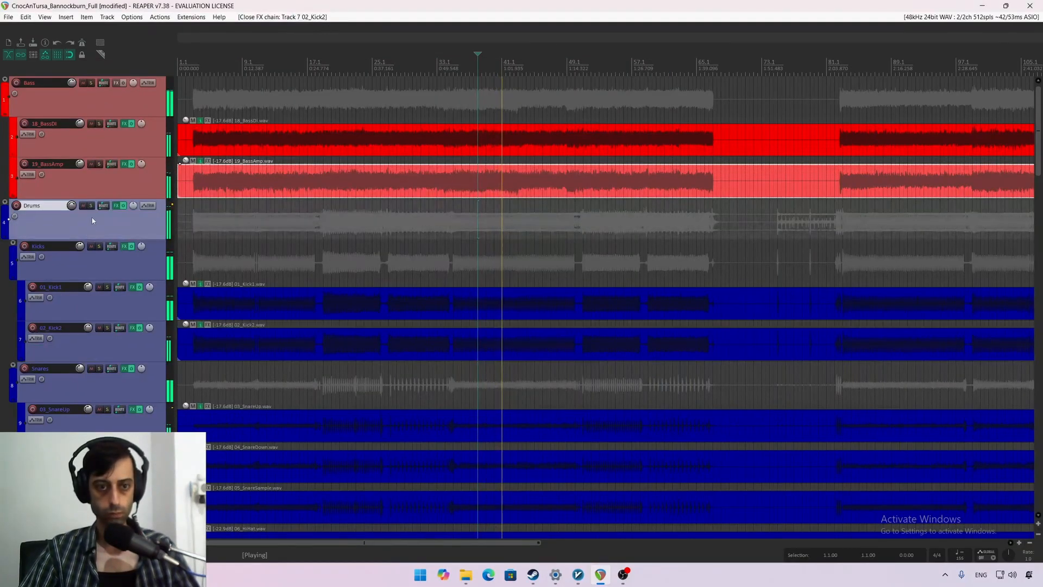
{"action": "left_click", "coordinate": [110, 265]}
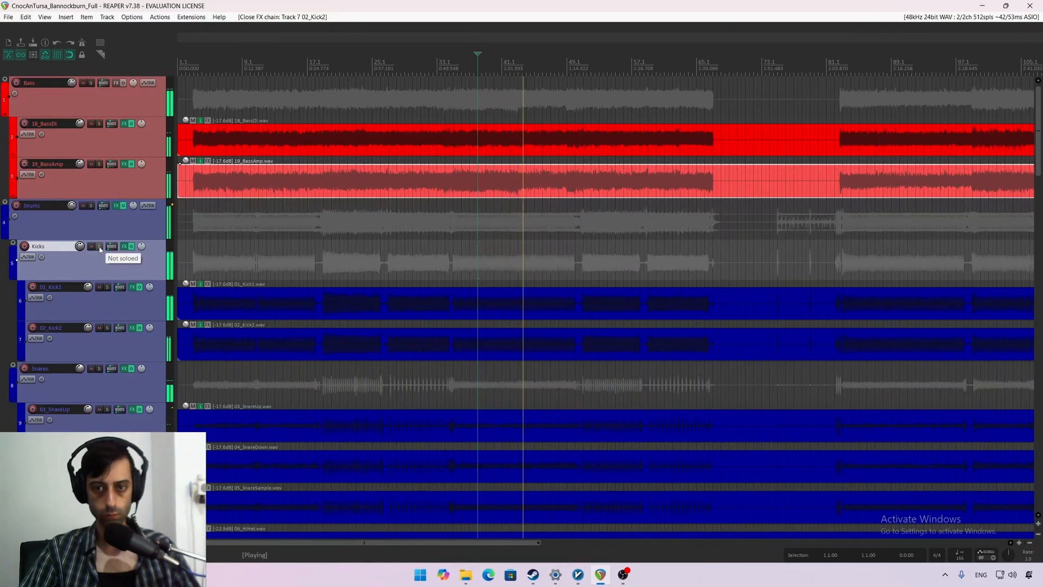
{"action": "scroll", "coordinate": [99, 249], "scroll_direction": "down", "scroll_amount": 3}
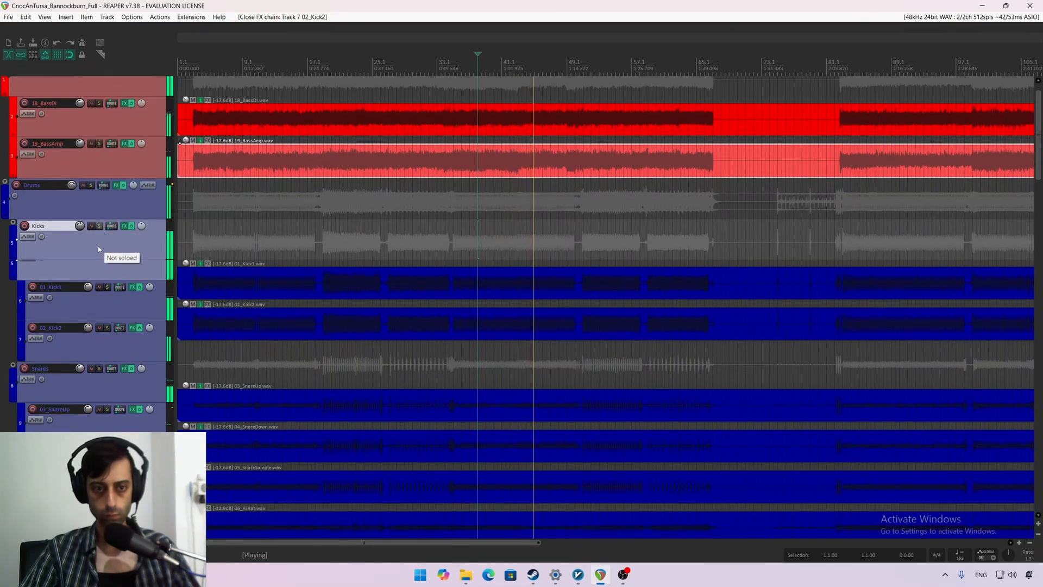
{"action": "key", "text": "space"}
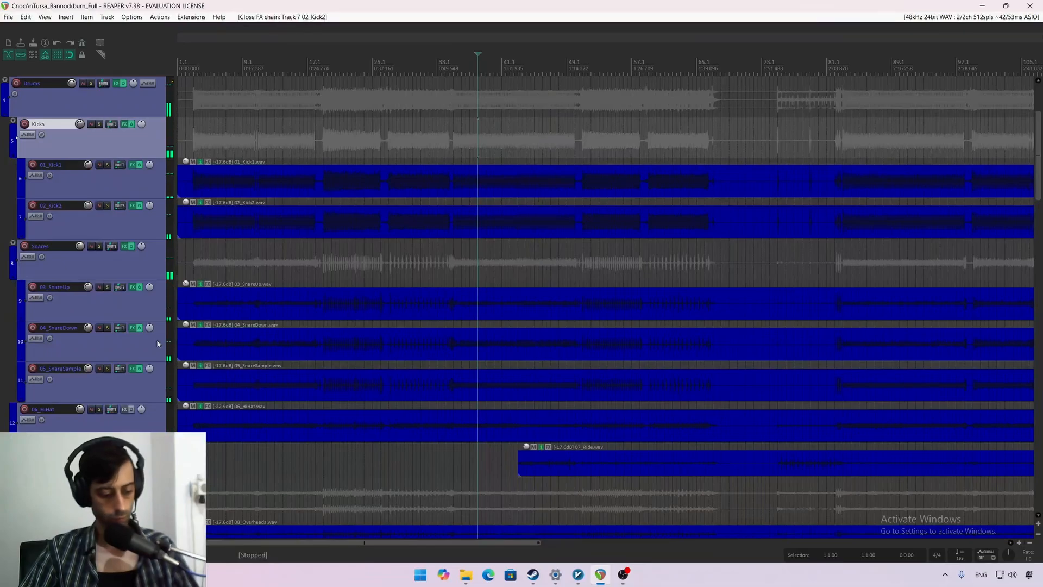
Step: Briefly solo the 07_Ride track during playback, stop, and unsolo it
{"action": "key", "text": "space"}
{"action": "left_click", "coordinate": [103, 462]}
{"action": "left_click", "coordinate": [99, 450]}
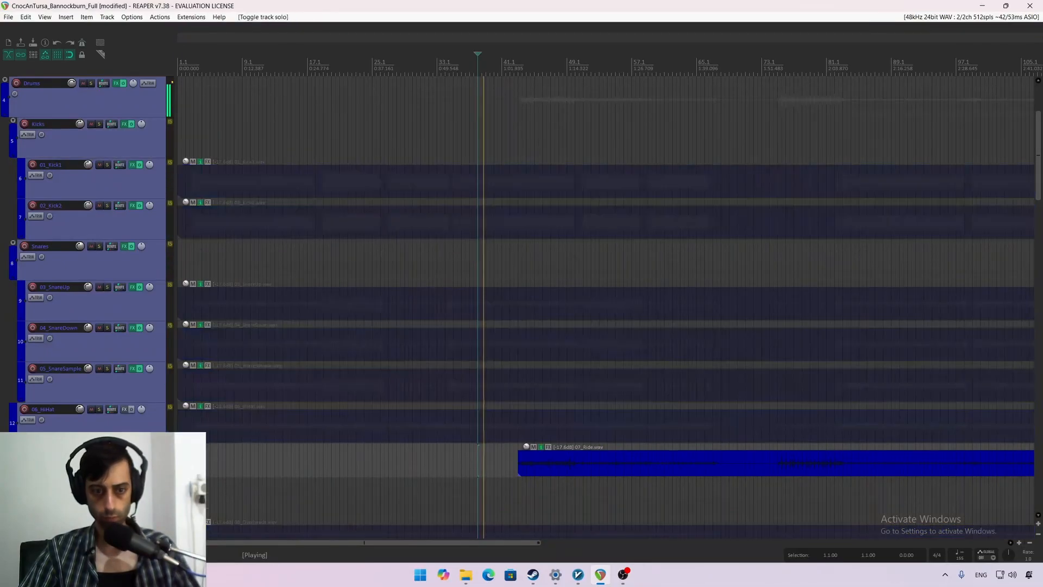
{"action": "key", "text": "space"}
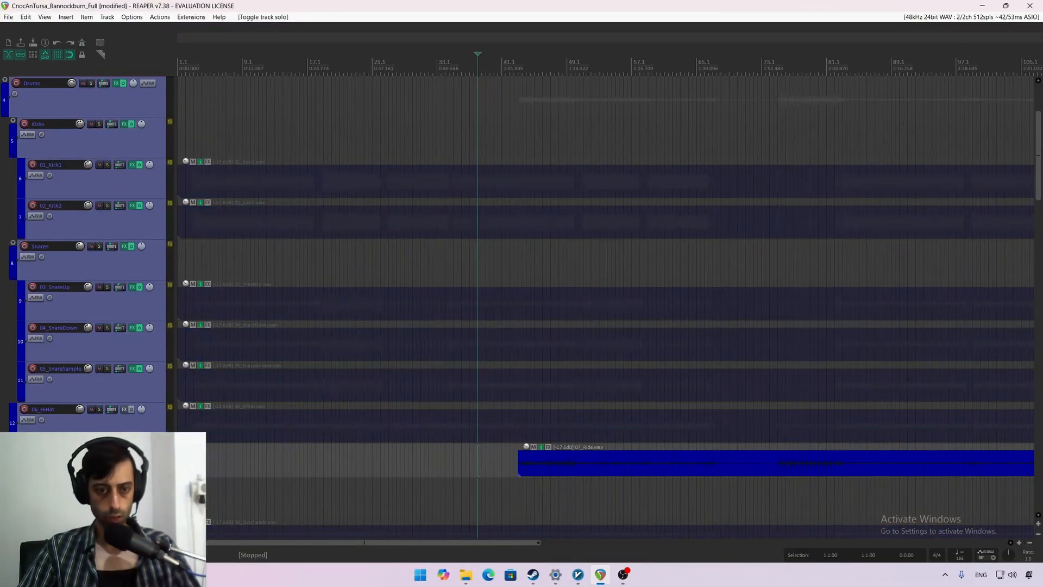
{"action": "left_click", "coordinate": [99, 450]}
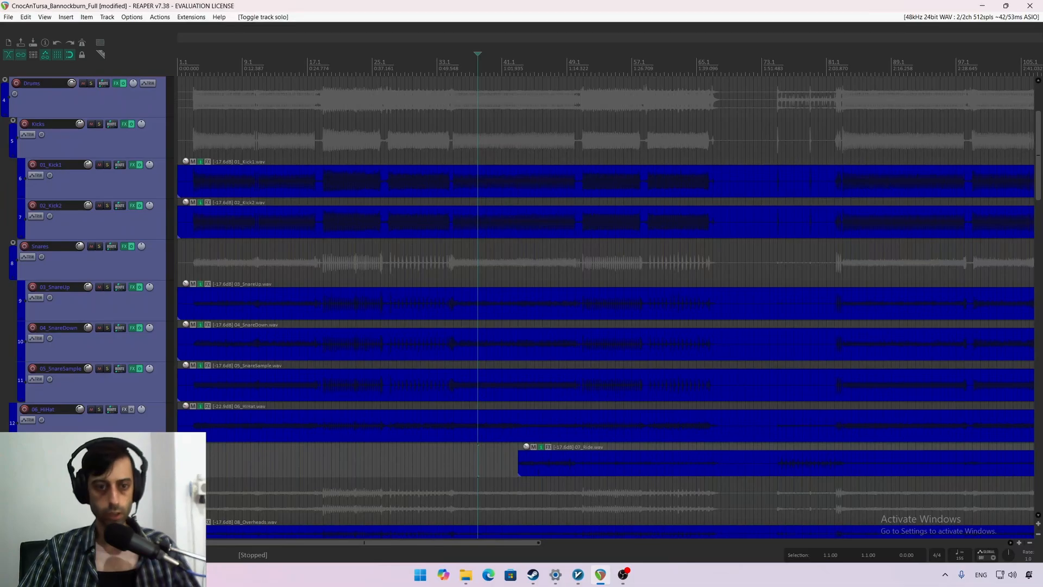
{"action": "scroll", "coordinate": [180, 163], "scroll_direction": "up", "scroll_amount": 3}
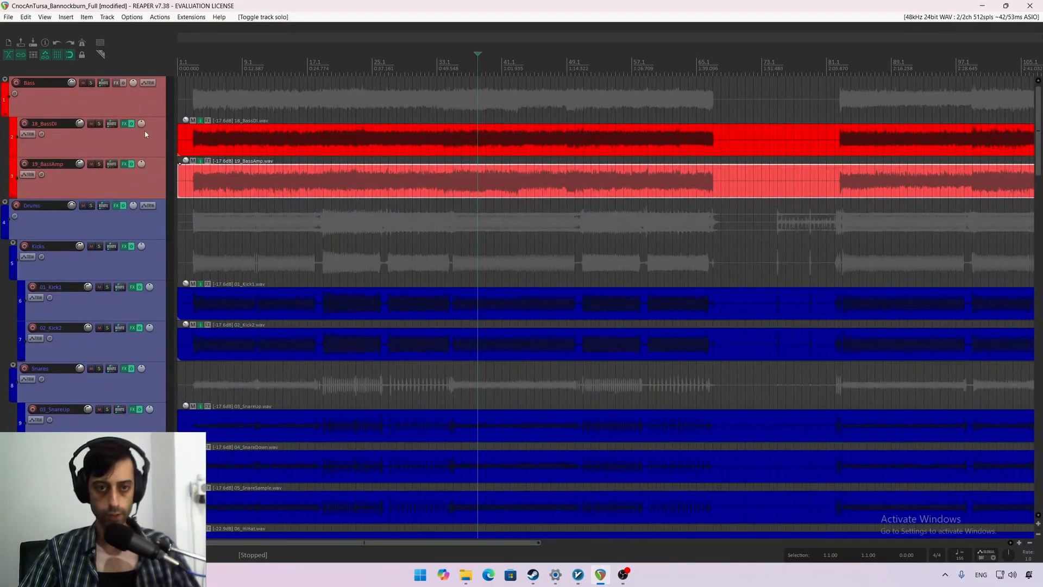
Step: Save the project and briefly audition the Bass folder in solo, leaving it unsoloed with playback stopped
{"action": "left_click", "coordinate": [130, 99]}
{"action": "key", "text": "ctrl+s"}
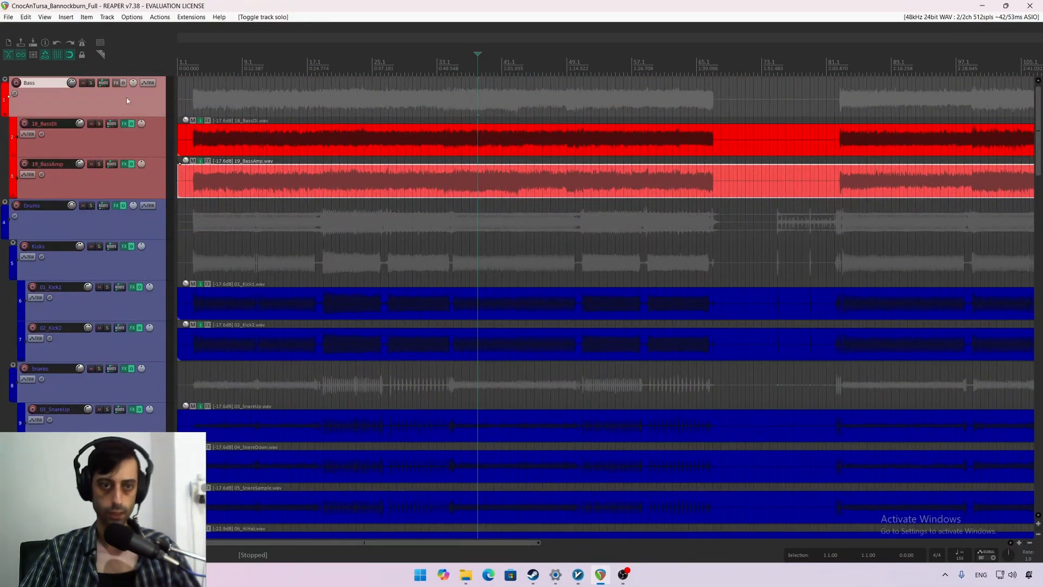
{"action": "left_click", "coordinate": [92, 83]}
{"action": "key", "text": "space"}
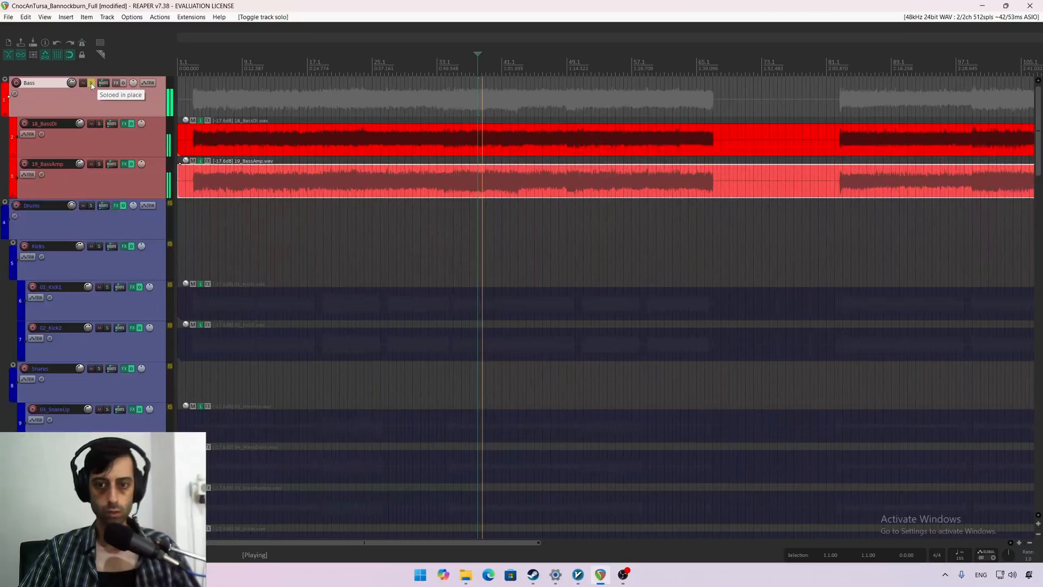
{"action": "key", "text": "space"}
{"action": "left_click", "coordinate": [92, 83]}
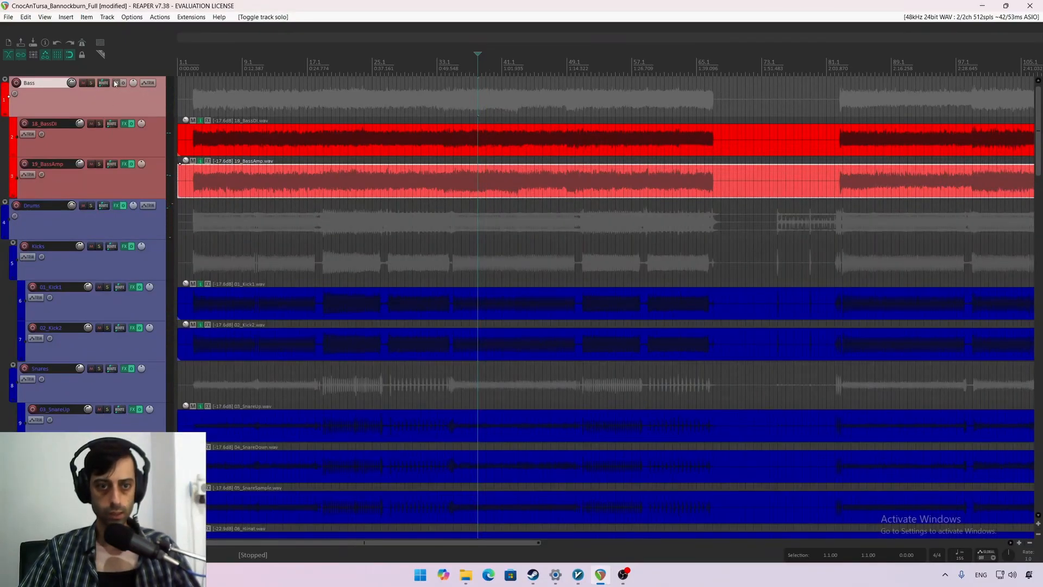
Step: Add the SumBus S2 (Tukan) effect to the Bass folder track and set its desk to Desk 1
{"action": "left_click", "coordinate": [115, 83]}
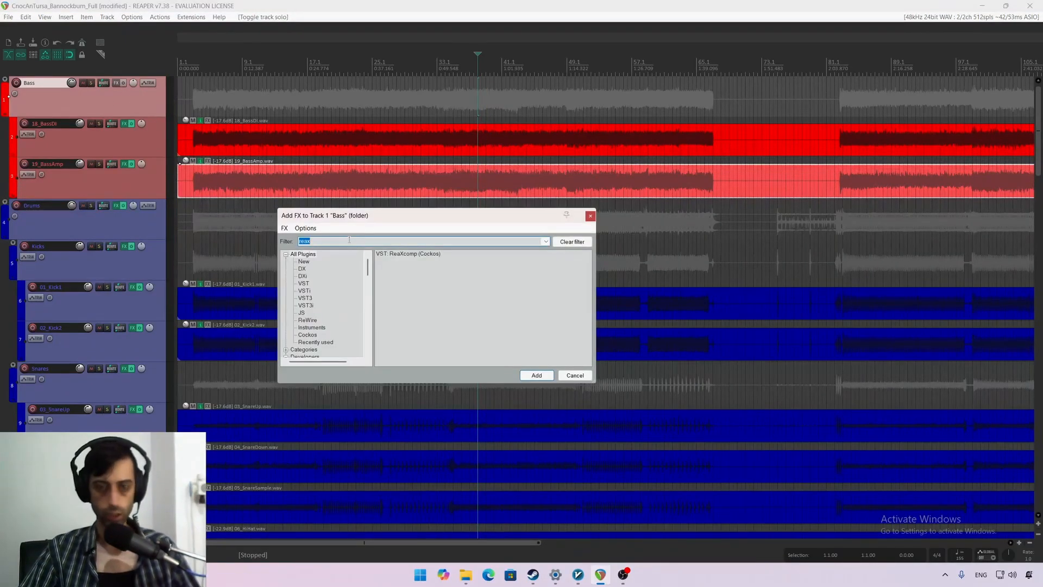
{"action": "type", "text": "sumbus"}
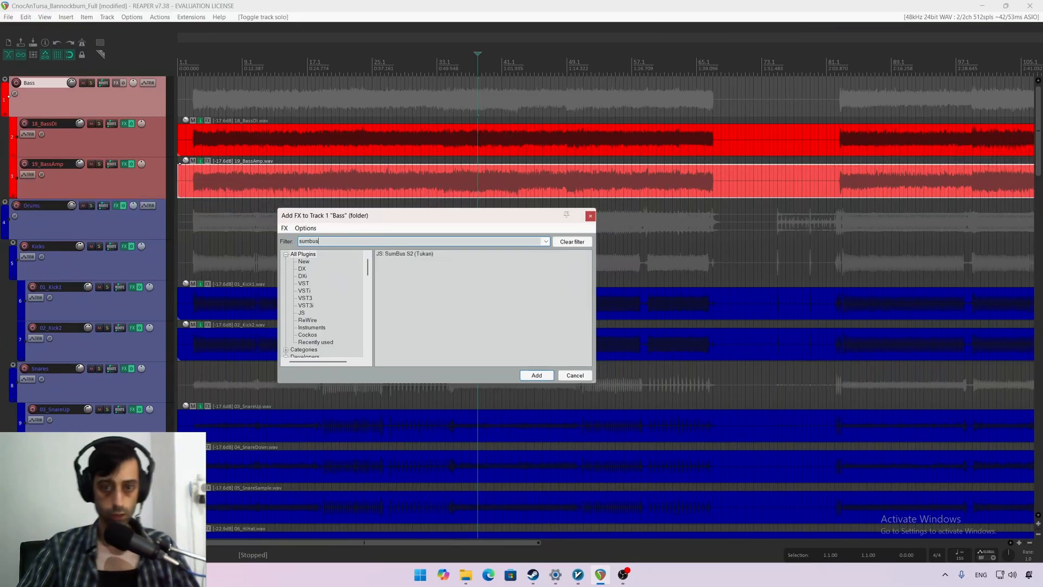
{"action": "double_click", "coordinate": [422, 259]}
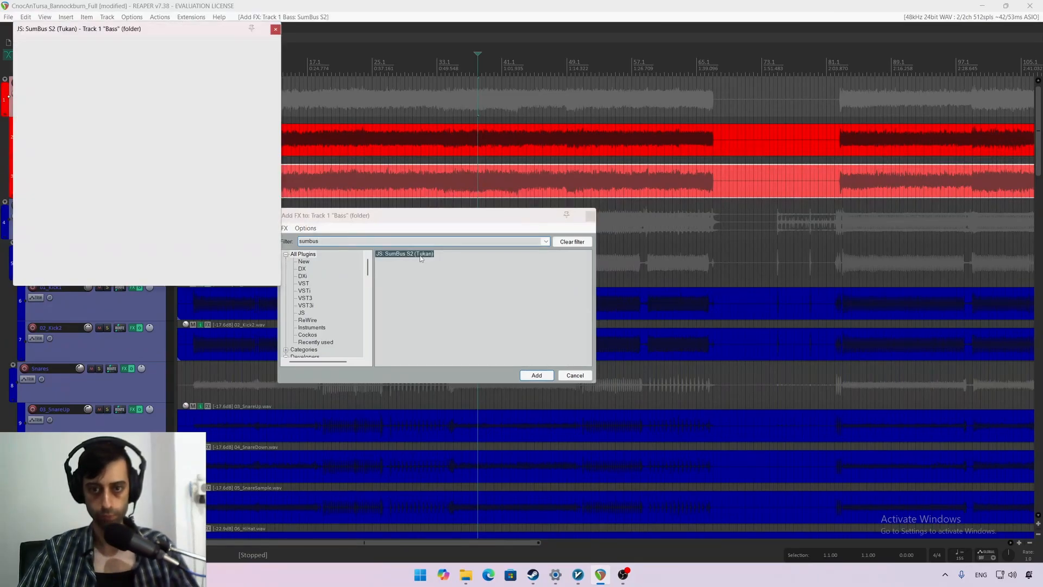
{"action": "left_click_drag", "start_coordinate": [181, 31], "coordinate": [445, 142]}
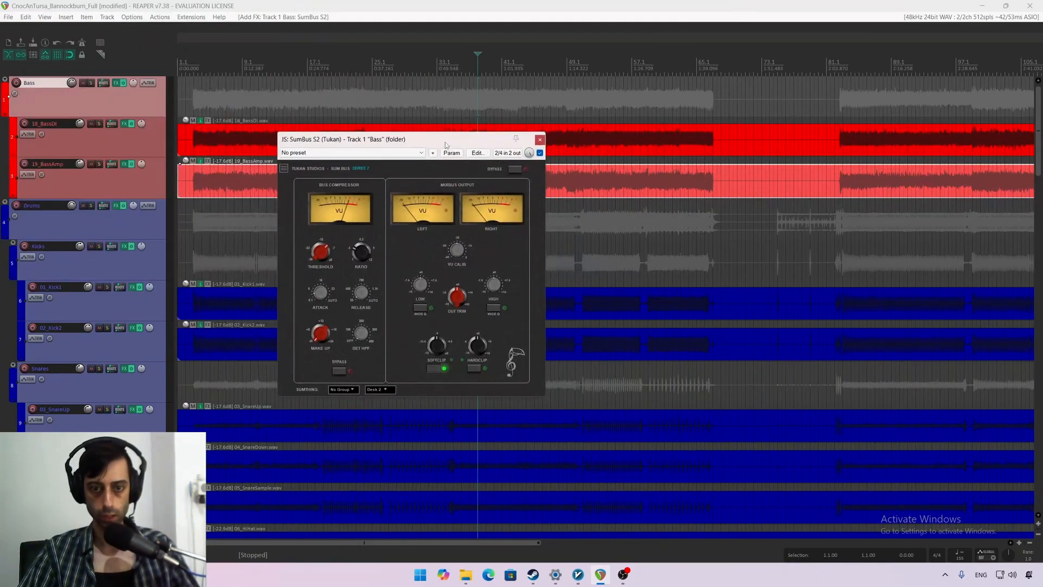
{"action": "left_click", "coordinate": [386, 389]}
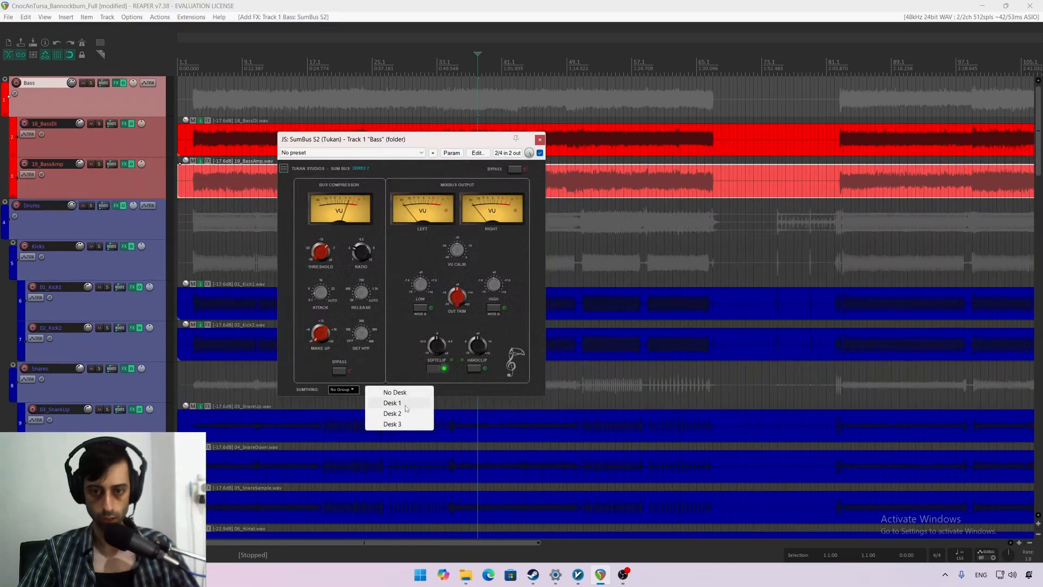
{"action": "left_click", "coordinate": [406, 405]}
Step: Solo the Bass folder during playback, compare SumBus with No Desk and Desk 1, and fine-tune the soft-clip amount on Desk 1
{"action": "key", "text": "space"}
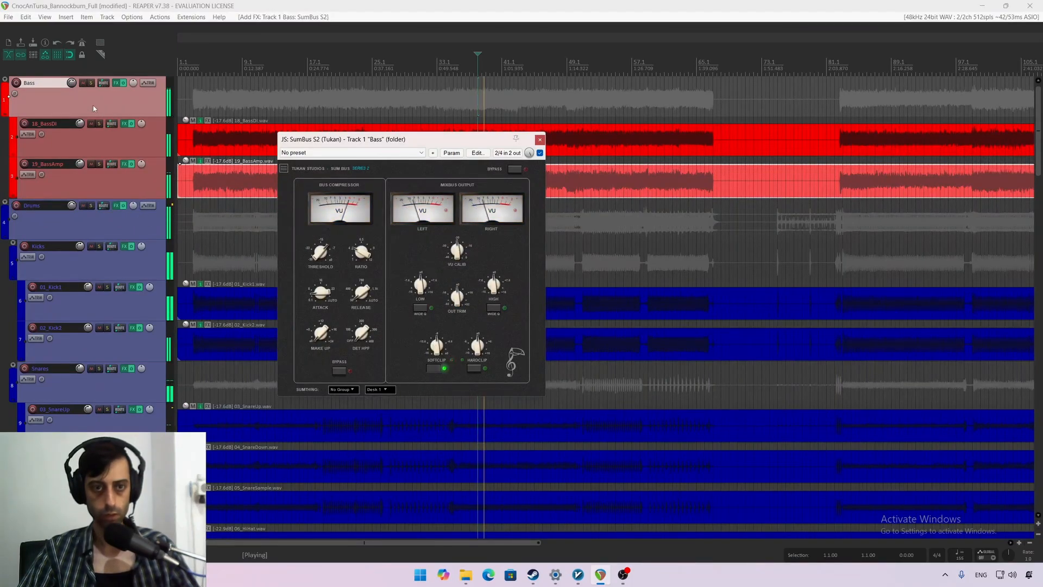
{"action": "left_click", "coordinate": [91, 82]}
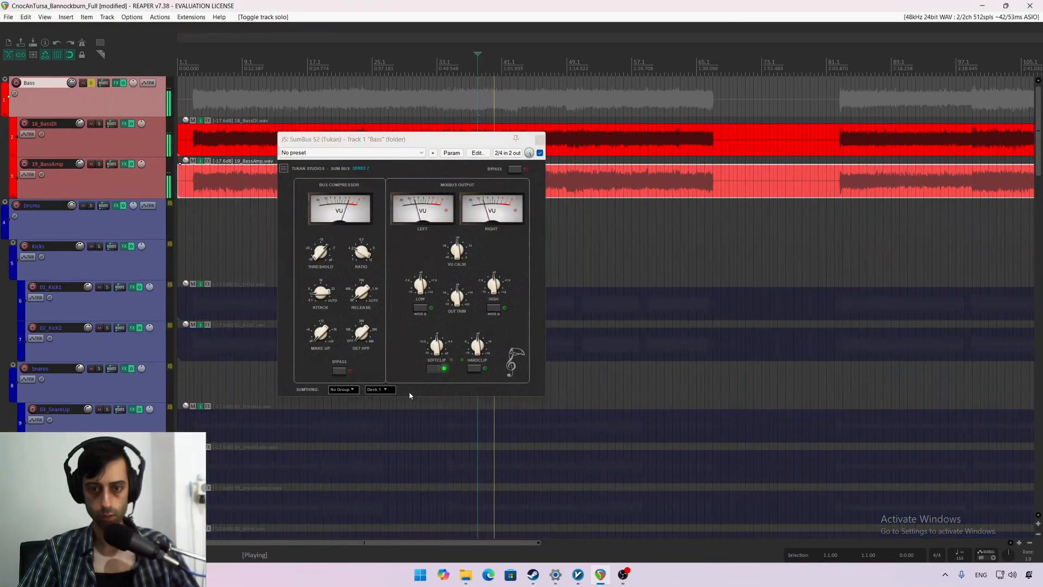
{"action": "left_click", "coordinate": [390, 390]}
{"action": "left_click", "coordinate": [392, 393]}
{"action": "left_click", "coordinate": [389, 391]}
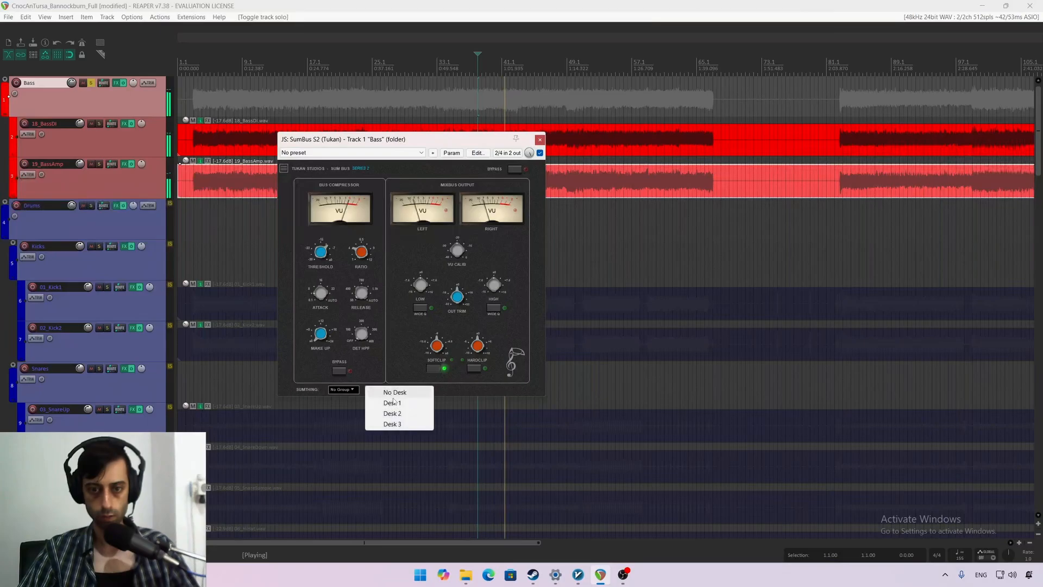
{"action": "left_click", "coordinate": [392, 402]}
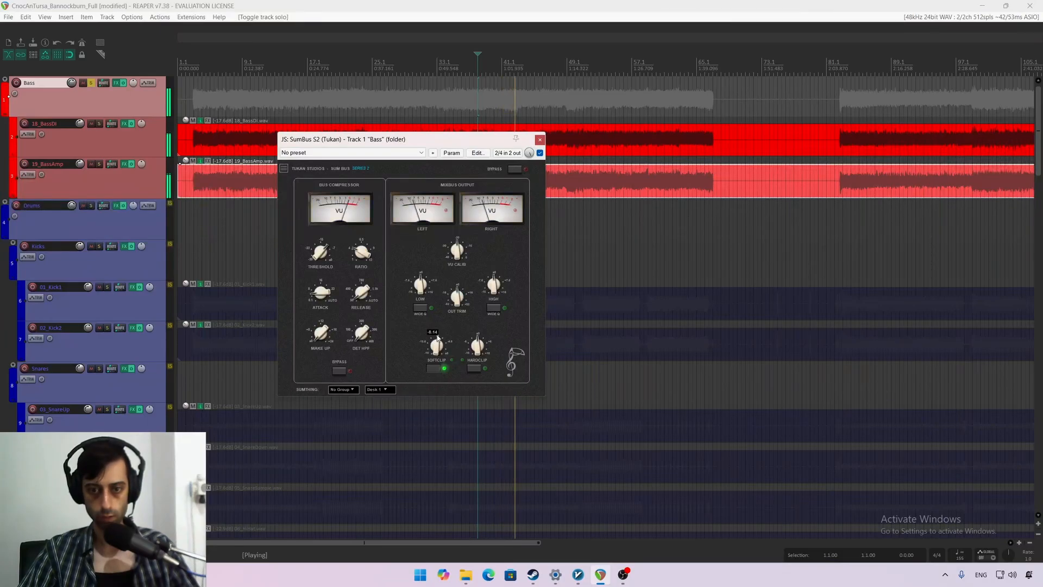
{"action": "mouse_move", "coordinate": [438, 338]}
{"action": "left_mouse_down"}
{"action": "mouse_move", "coordinate": [446, 323]}
{"action": "mouse_move", "coordinate": [438, 338]}
{"action": "mouse_move", "coordinate": [447, 338]}
{"action": "left_mouse_up"}
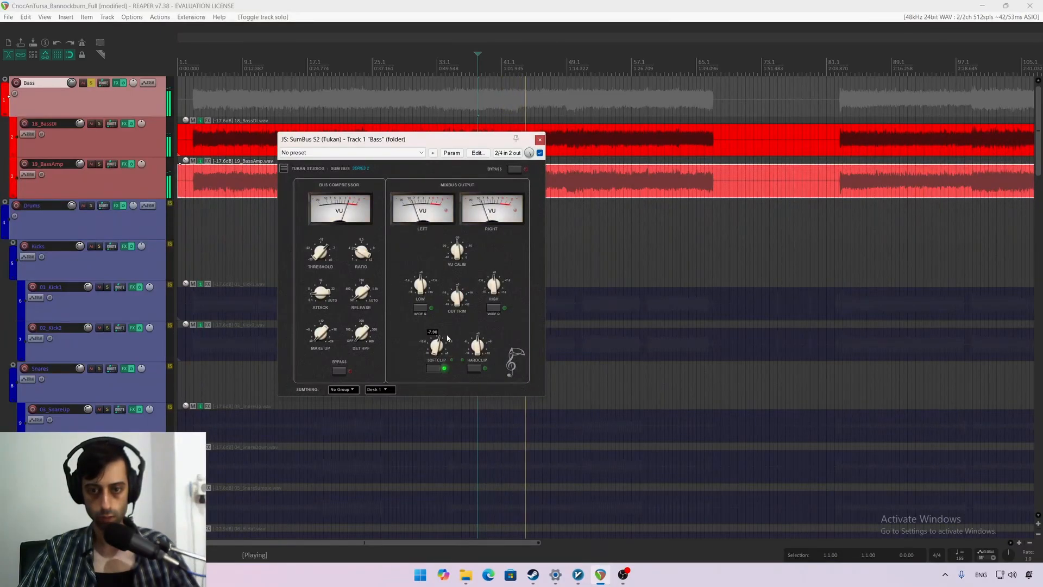
Step: Adjust the SumBus bus compressor's threshold, ratio and make-up gain while auditioning the soloed bass
{"action": "key", "text": "space"}
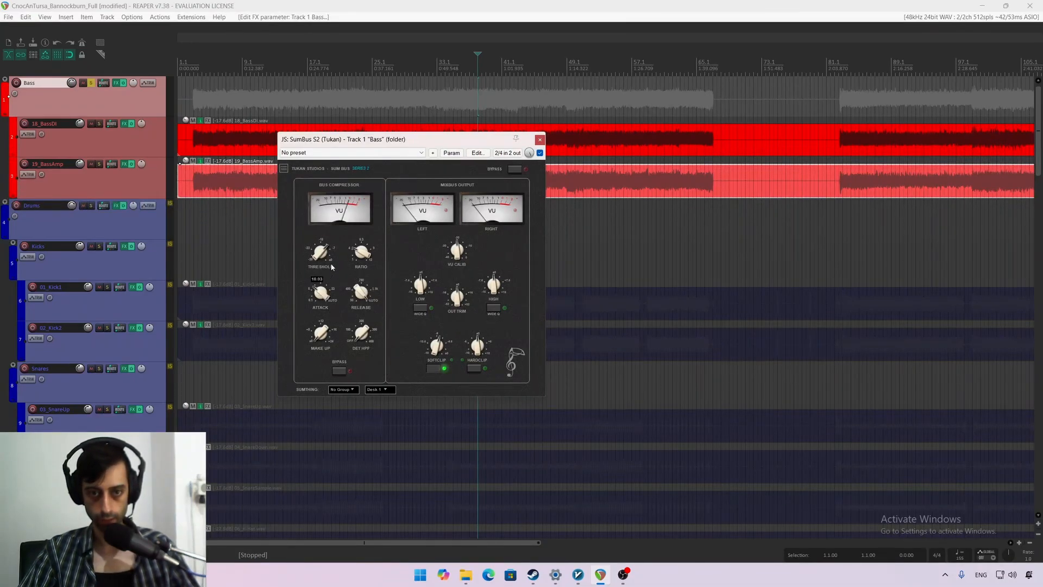
{"action": "left_click_drag", "start_coordinate": [337, 245], "coordinate": [334, 257]}
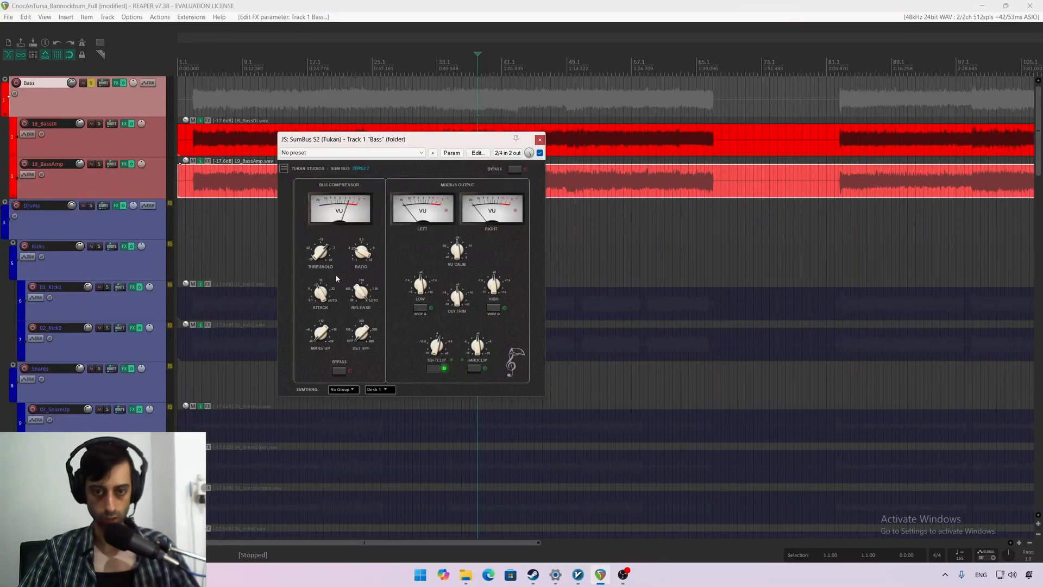
{"action": "key", "text": "space"}
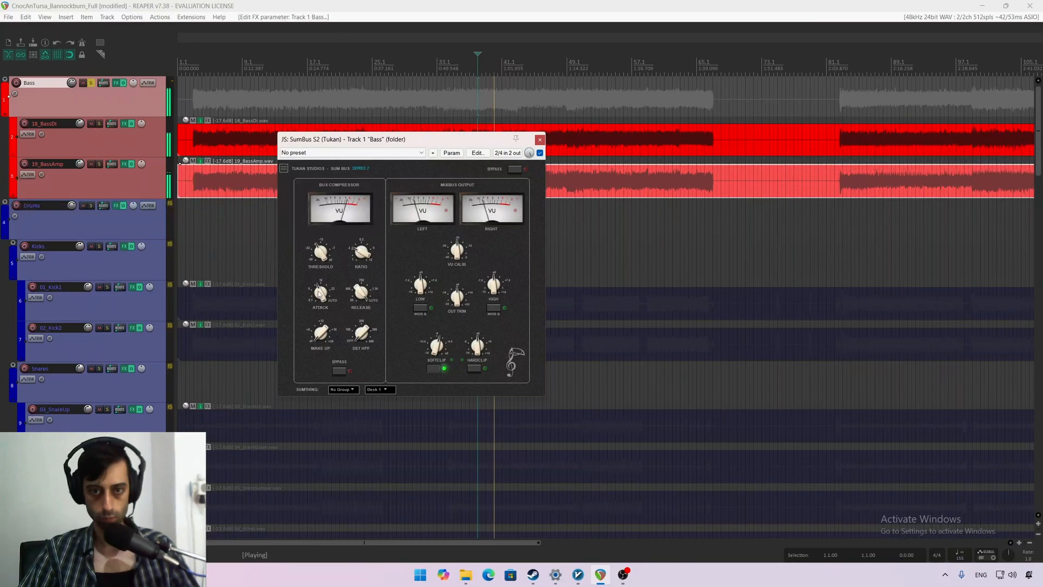
{"action": "left_click_drag", "start_coordinate": [361, 258], "coordinate": [363, 277]}
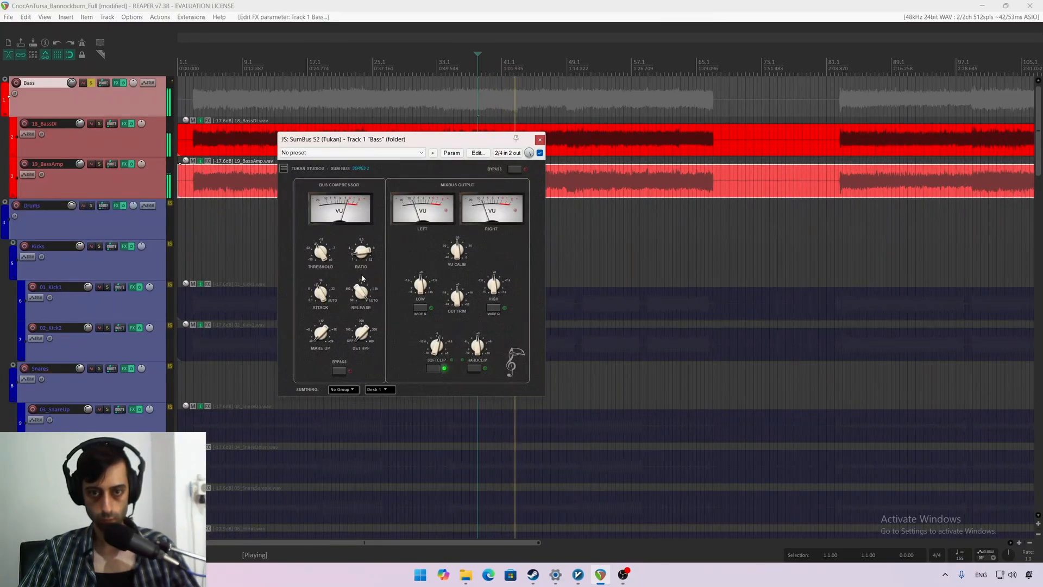
{"action": "left_click_drag", "start_coordinate": [320, 252], "coordinate": [325, 277]}
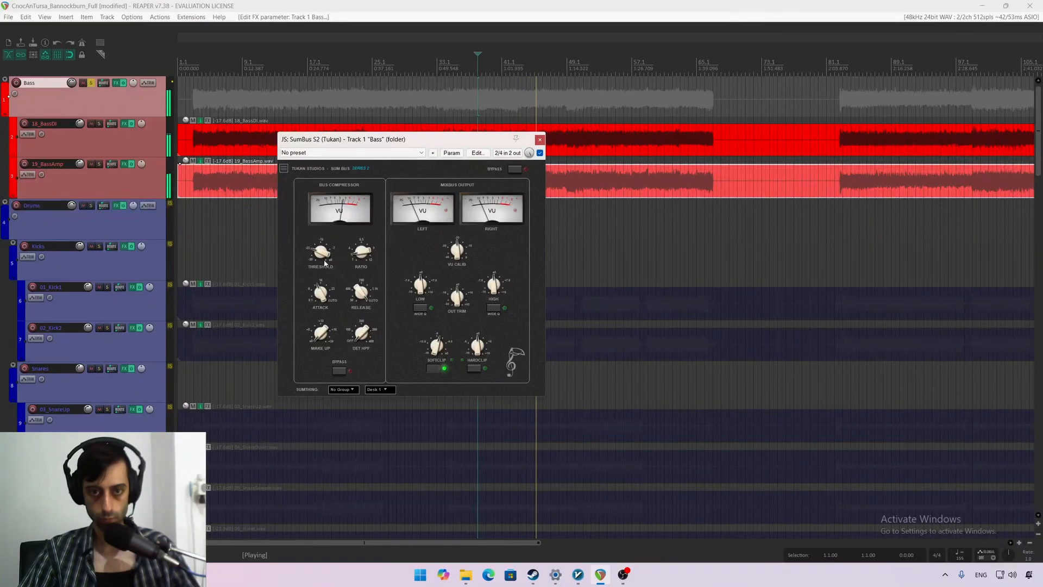
{"action": "left_click_drag", "start_coordinate": [323, 335], "coordinate": [324, 325]}
Step: Compare the bass with the SumBus compressor bypassed and active, stop playback, and close the effect window
{"action": "left_click", "coordinate": [340, 371]}
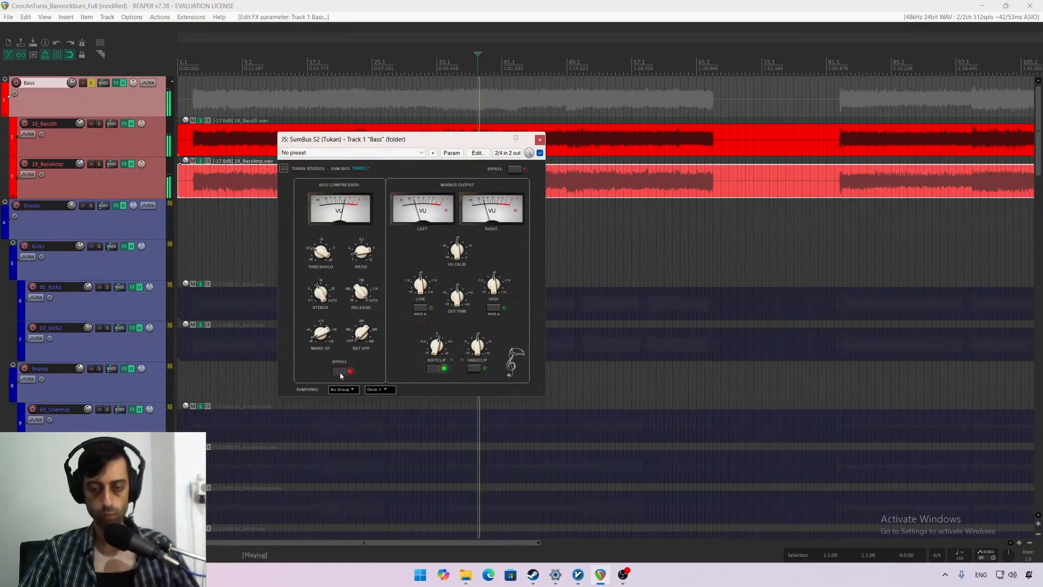
{"action": "left_click", "coordinate": [339, 371]}
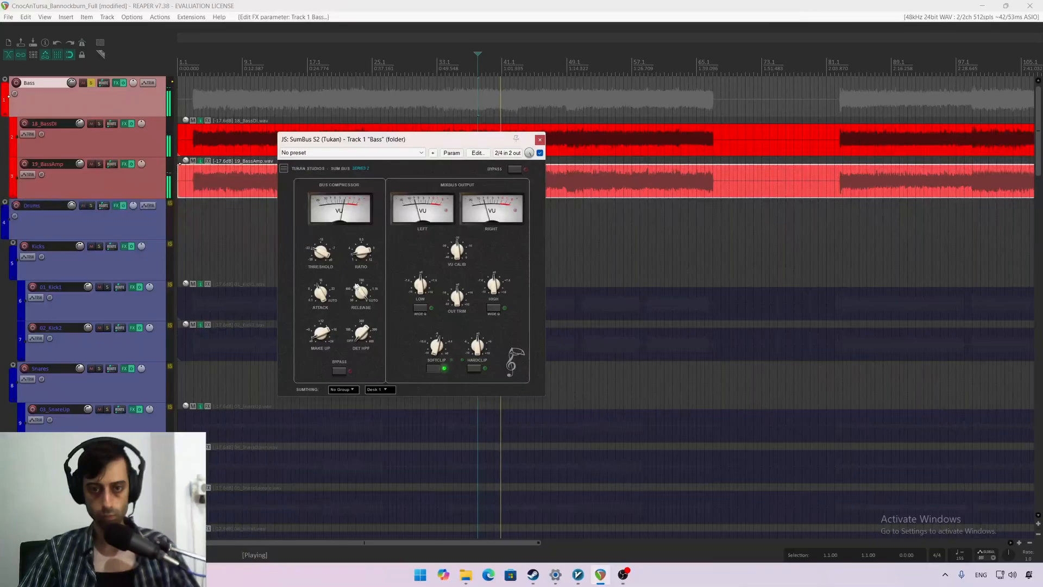
{"action": "left_click", "coordinate": [341, 371]}
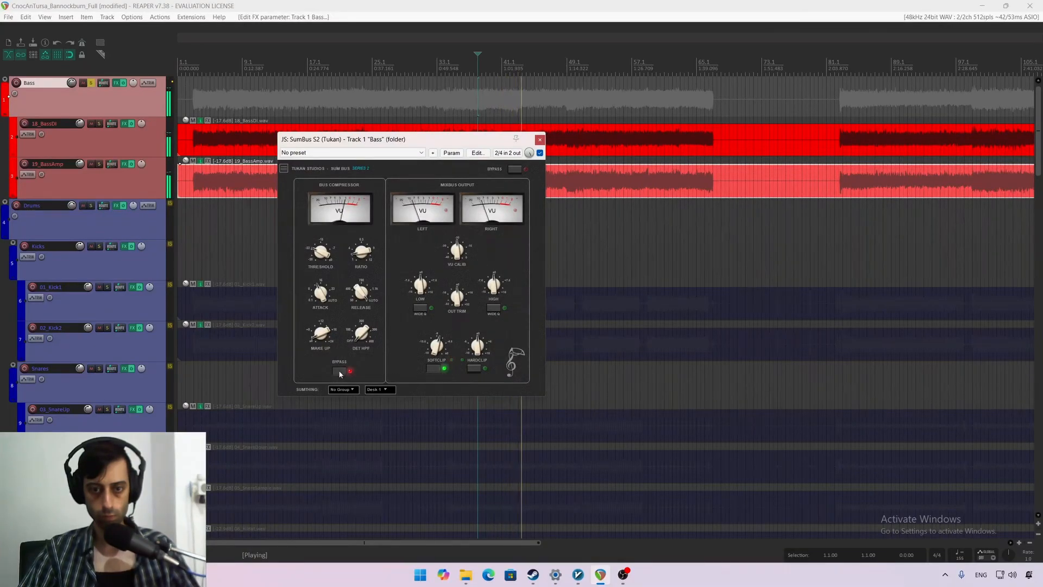
{"action": "key", "text": "space"}
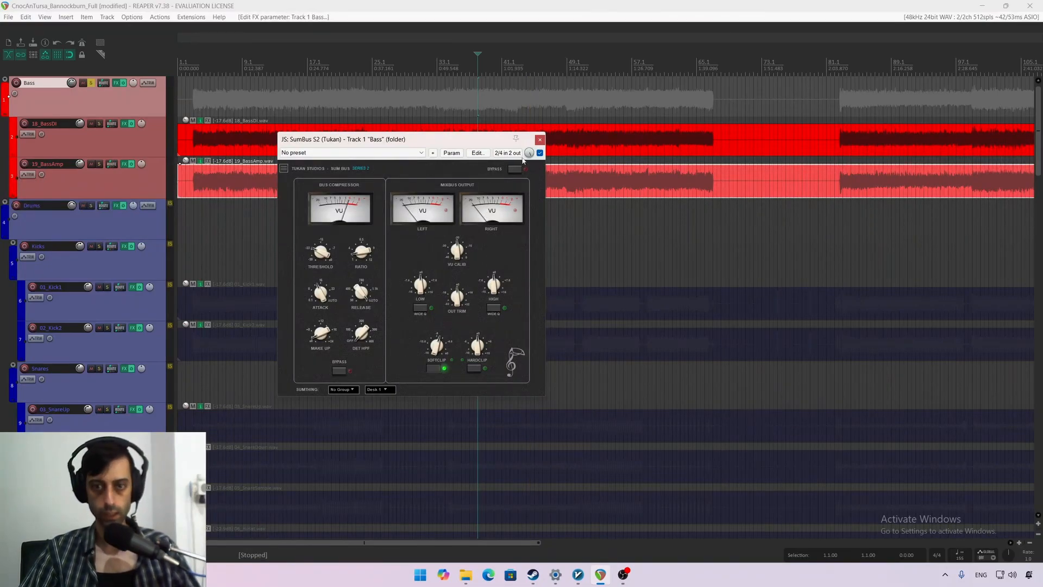
{"action": "left_click", "coordinate": [540, 140]}
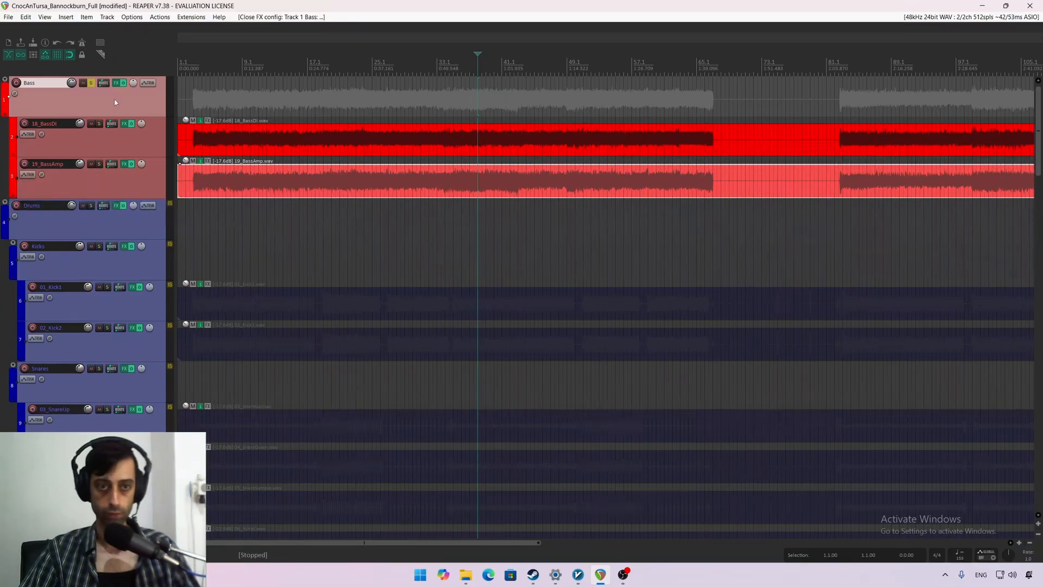
Step: Unsolo the Bass folder, audition the full mix, save the project, and stop playback
{"action": "left_click", "coordinate": [91, 83]}
{"action": "key", "text": "space"}
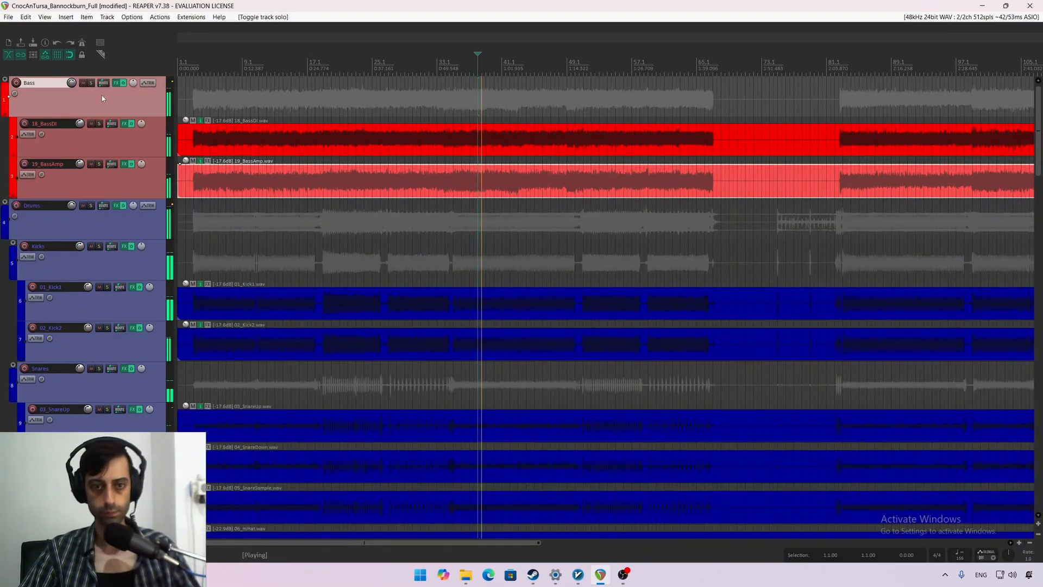
{"action": "key", "text": "ctrl+s"}
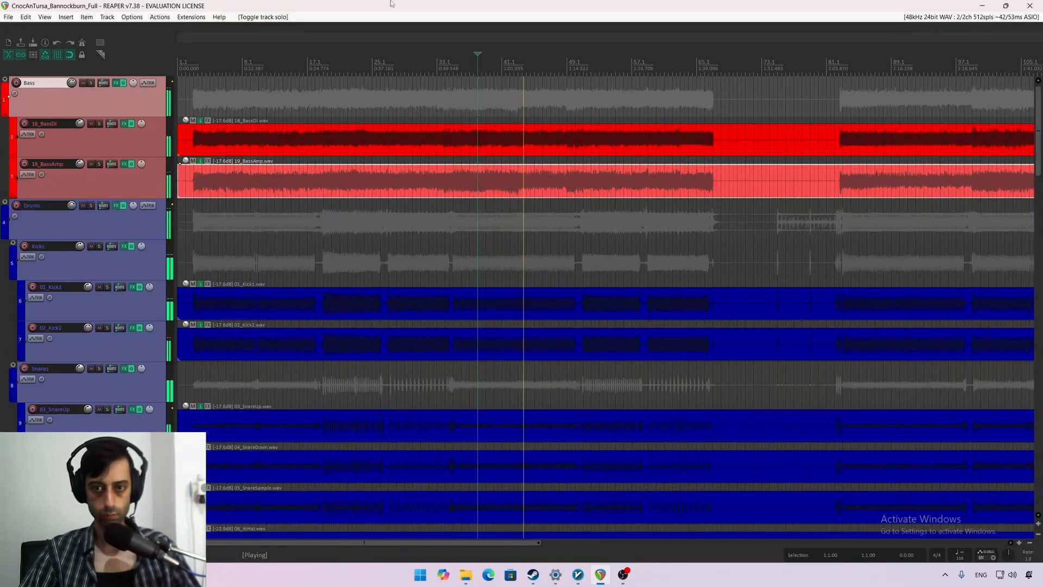
{"action": "key", "text": "space"}
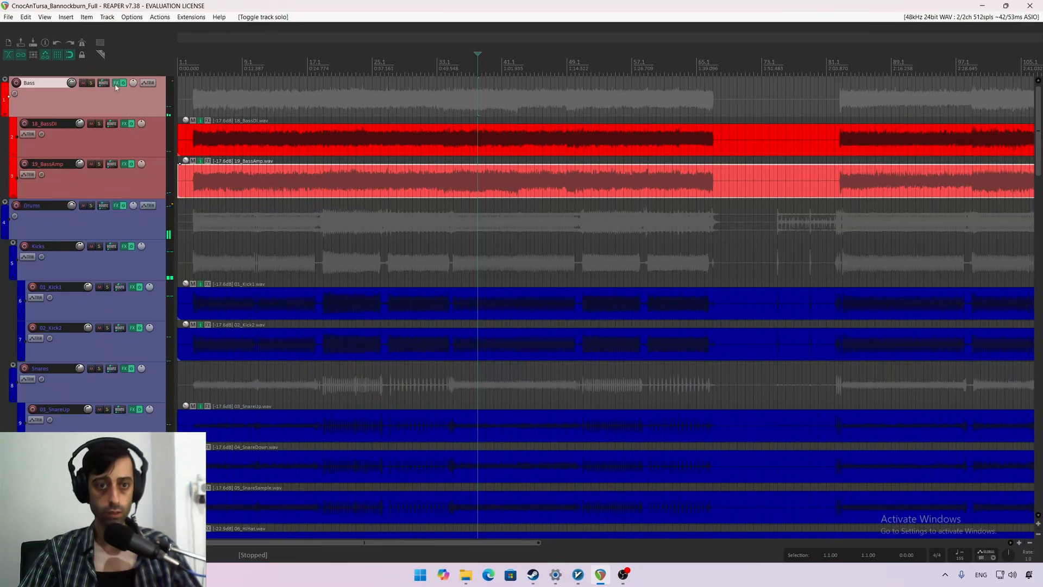
Step: Review the desk options of SumBus on the Bass folder, keep Desk 1 selected, and save the project
{"action": "left_click", "coordinate": [116, 82]}
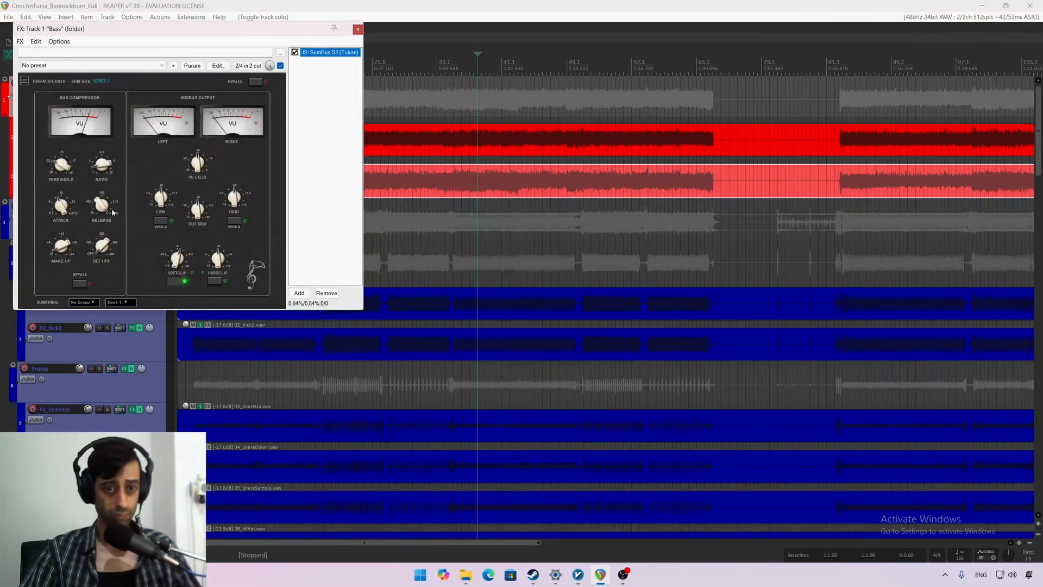
{"action": "left_click", "coordinate": [131, 302]}
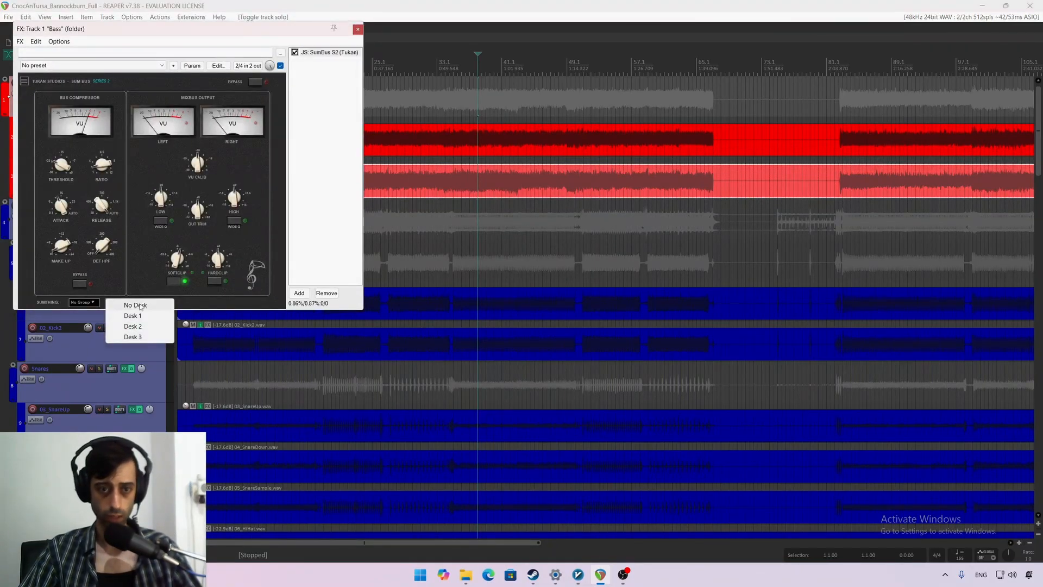
{"action": "left_click", "coordinate": [125, 316]}
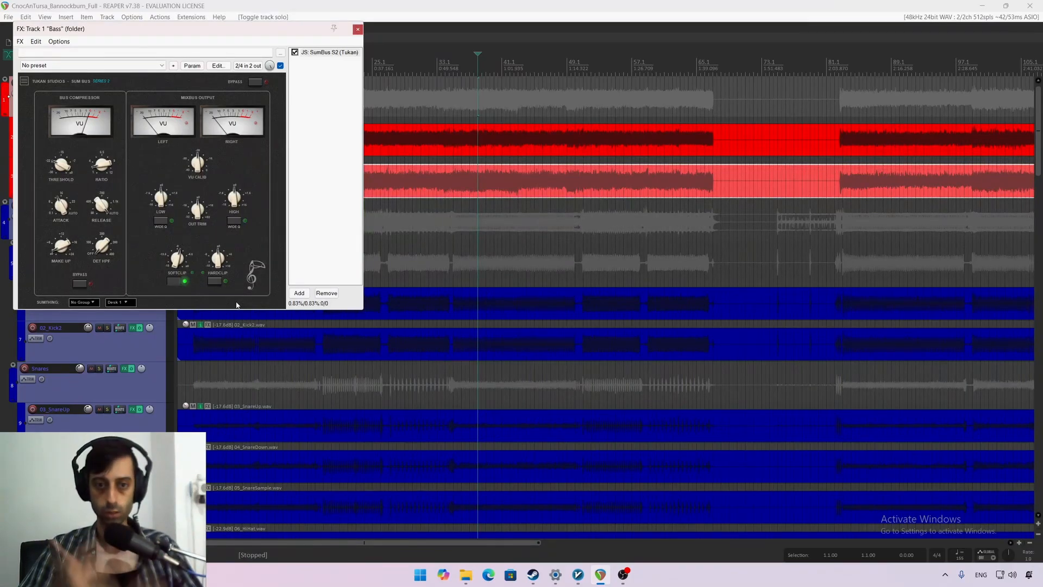
{"action": "left_click", "coordinate": [361, 27]}
{"action": "key", "text": "ctrl+s"}
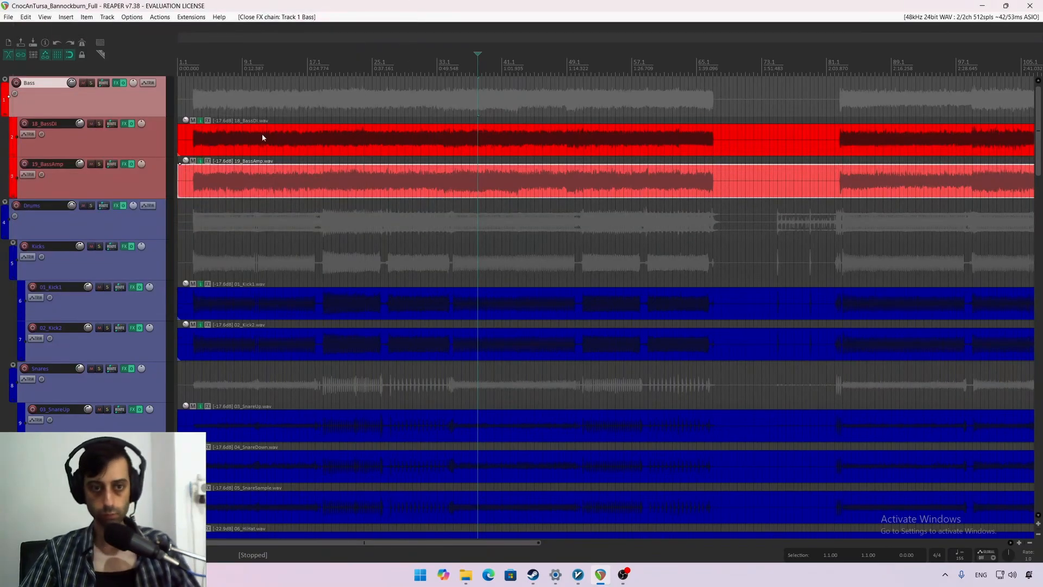
Step: Compare the full mix with SumBus on the Bass folder bypassed and active, and stop playback
{"action": "key", "text": "space"}
{"action": "left_click", "coordinate": [116, 83]}
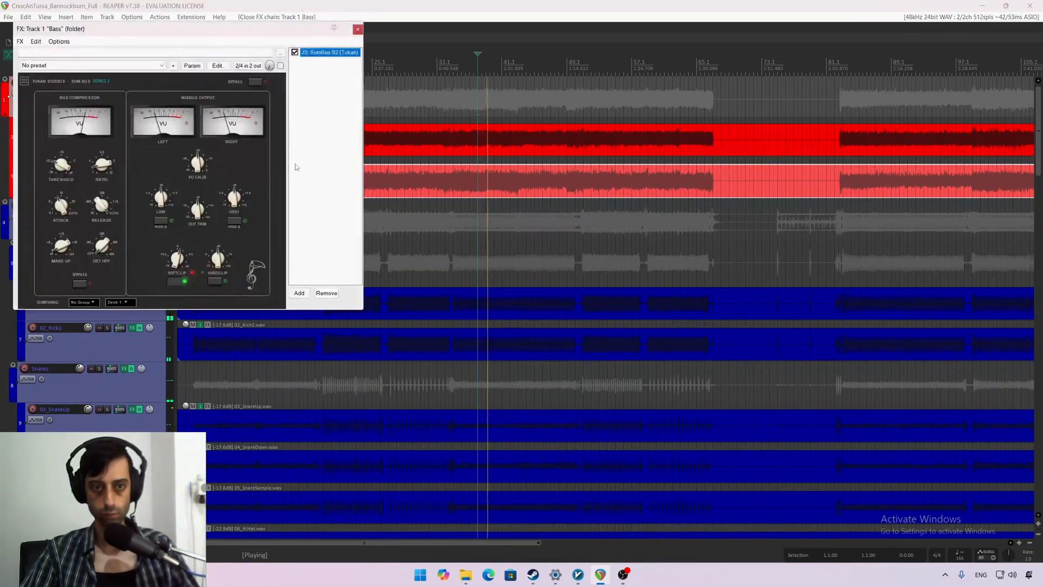
{"action": "left_click", "coordinate": [294, 52]}
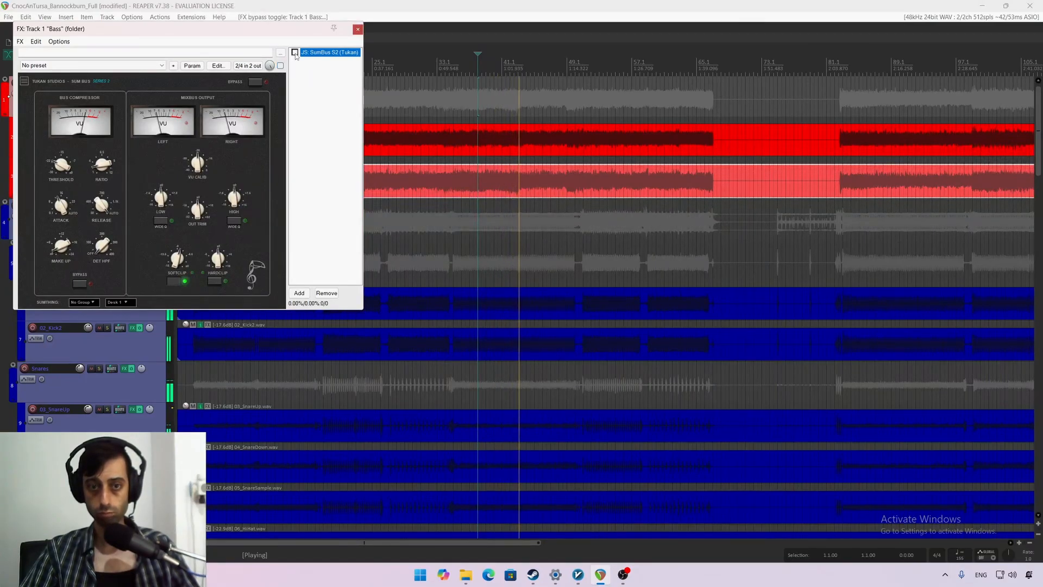
{"action": "left_click", "coordinate": [294, 52]}
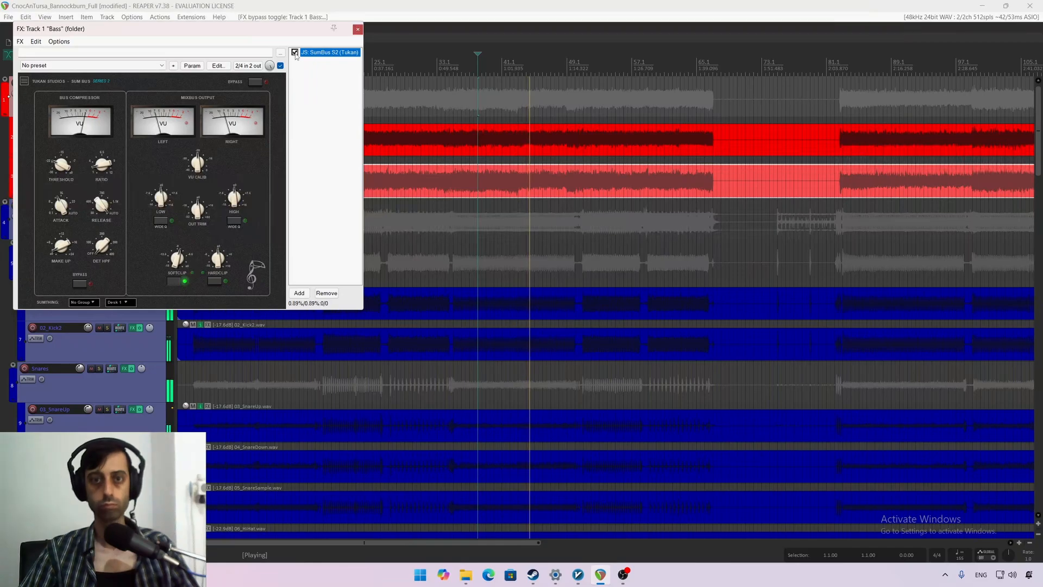
{"action": "key", "text": "space"}
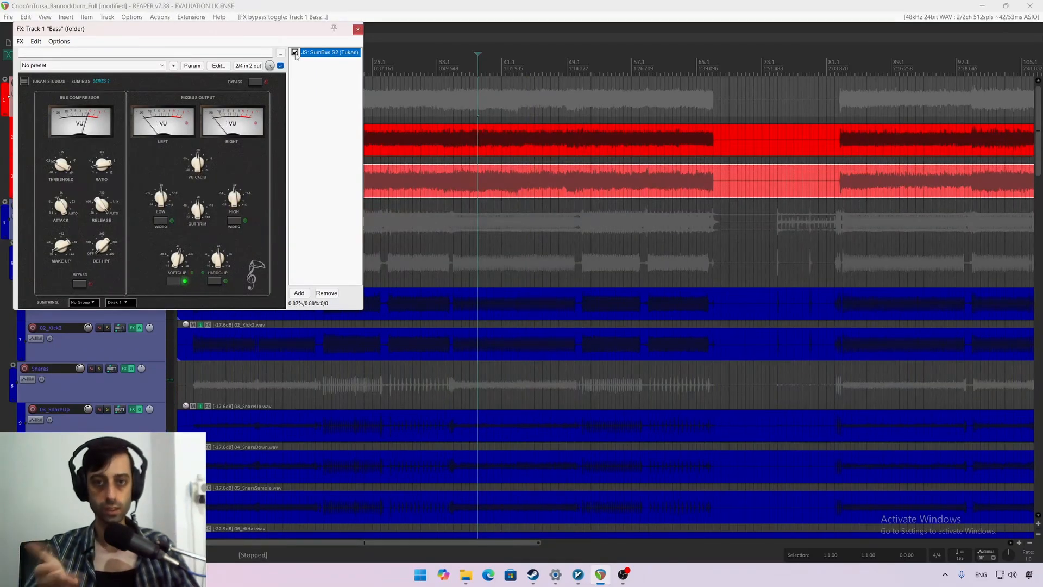
Step: Try hard clipping in the Bass folder's SumBus, adjusting its amount during playback, and switch it back off
{"action": "key", "text": "space"}
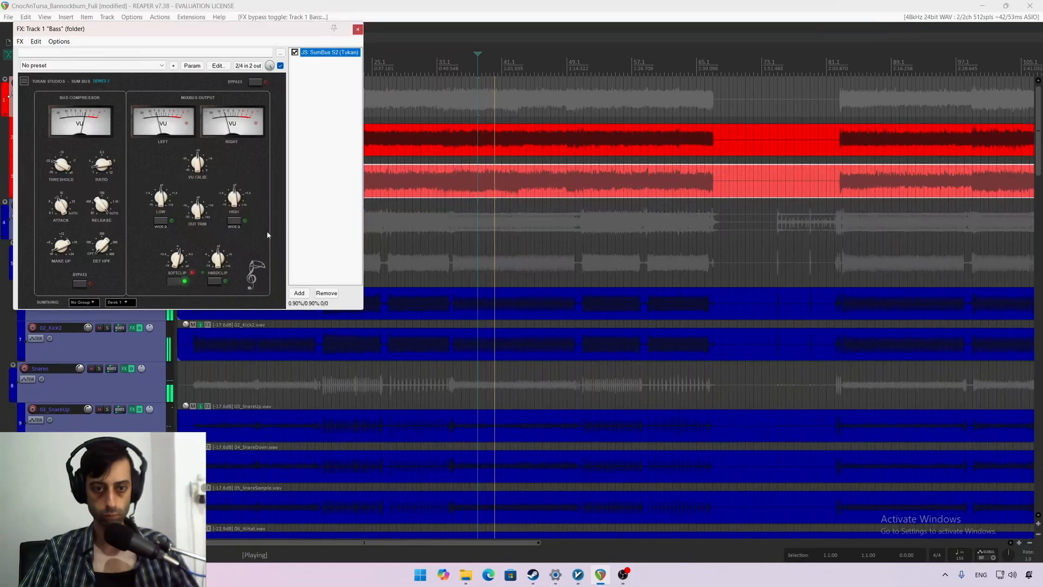
{"action": "left_click", "coordinate": [174, 259]}
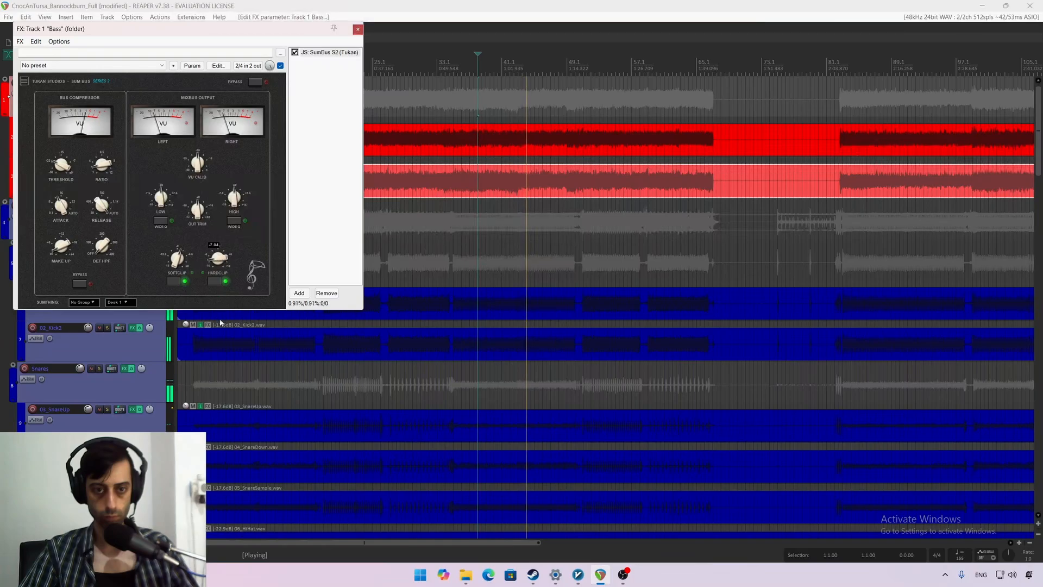
{"action": "left_click_drag", "start_coordinate": [220, 323], "coordinate": [220, 353]}
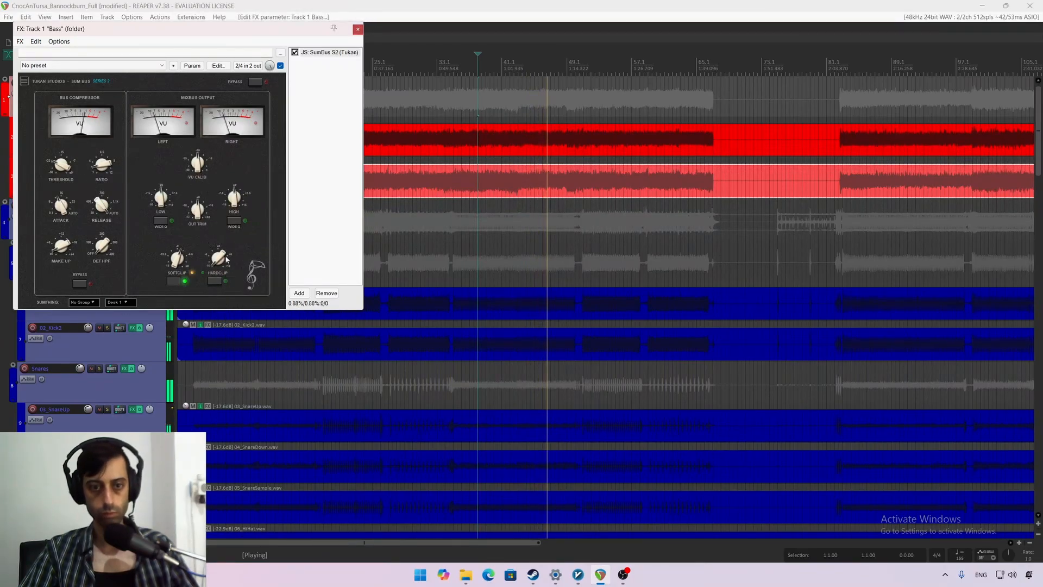
{"action": "key", "text": "space"}
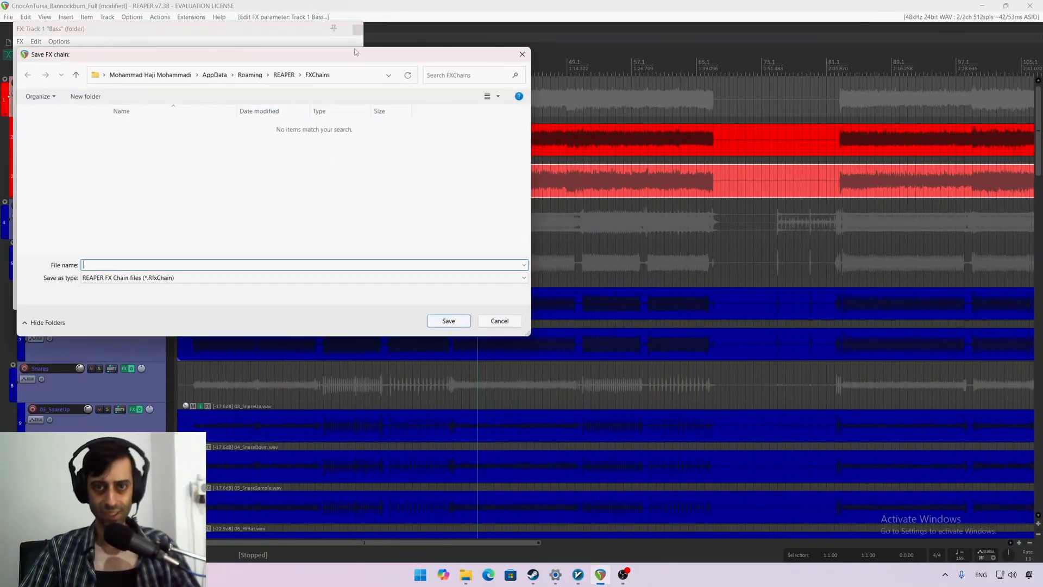
Step: Dismiss the FX chain save dialog, close the Bass effect window, and save the project
{"action": "left_click", "coordinate": [526, 55]}
{"action": "left_click", "coordinate": [358, 29]}
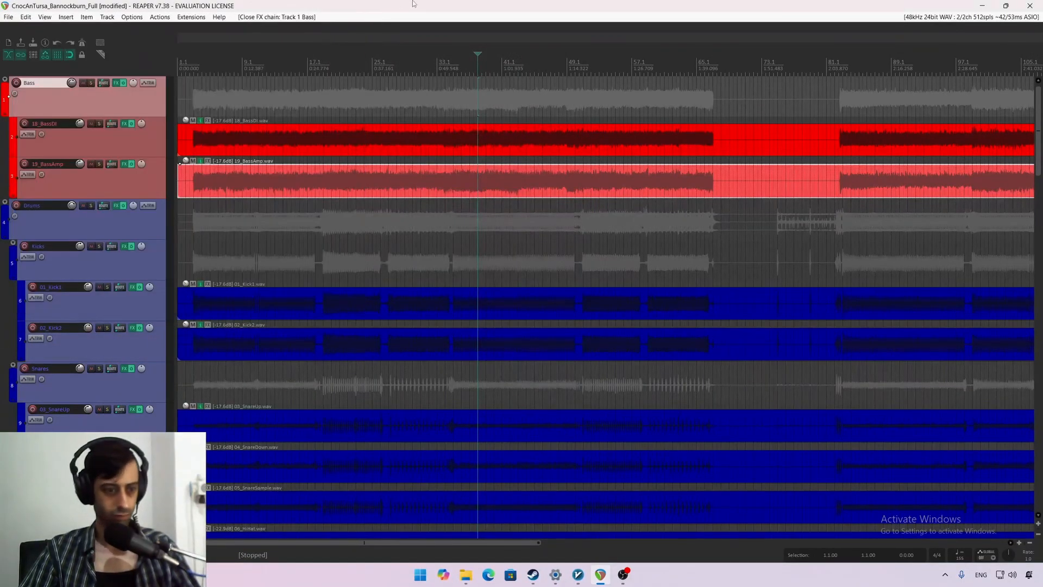
{"action": "key", "text": "ctrl+s"}
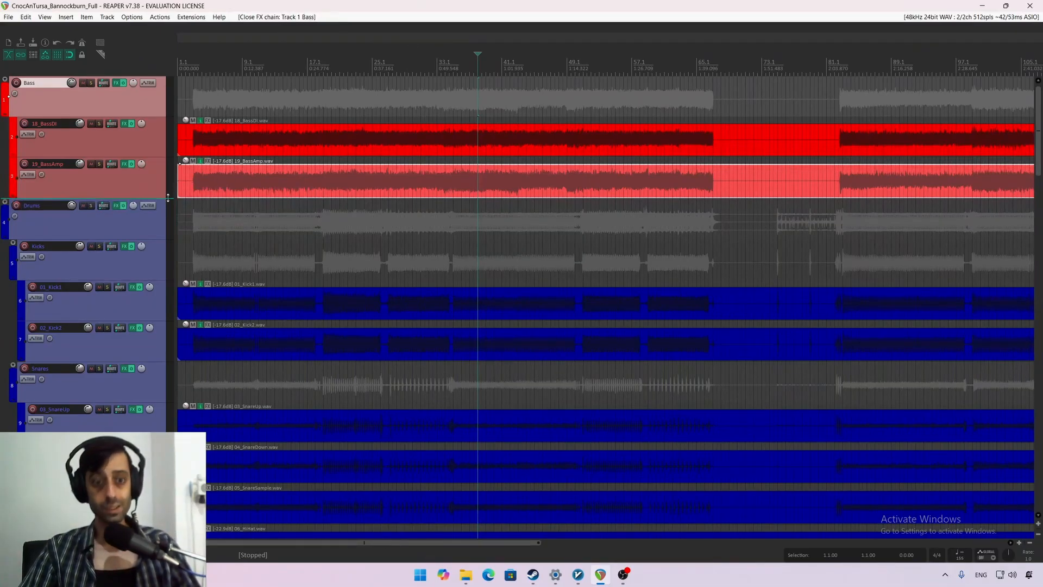
Step: Go to the electric guitar tracks below the drums and select the 27_ElecGtr3Mic1 track
{"action": "left_click", "coordinate": [145, 190]}
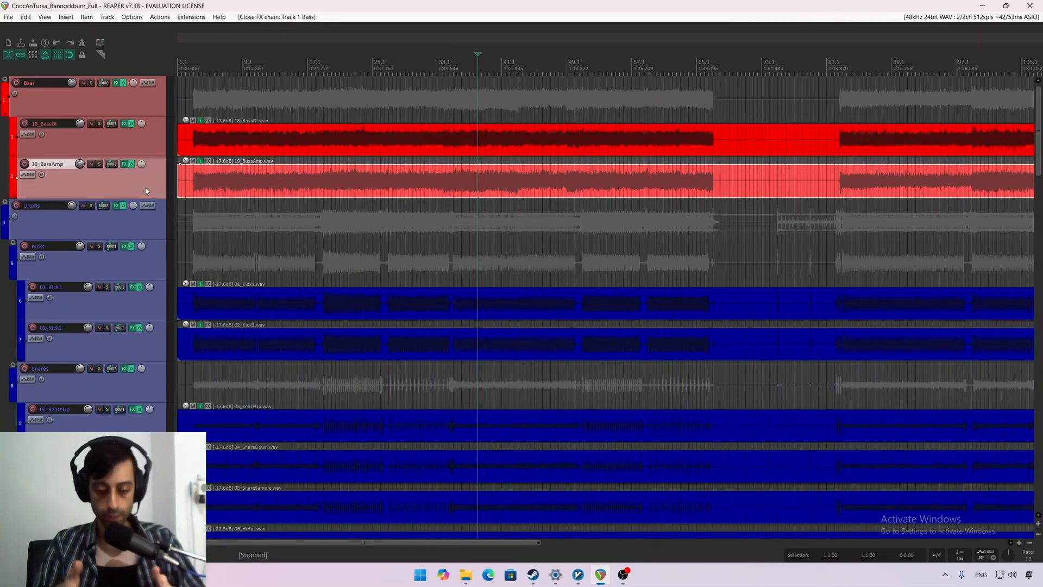
{"action": "scroll", "coordinate": [130, 250], "scroll_direction": "down", "scroll_amount": 10}
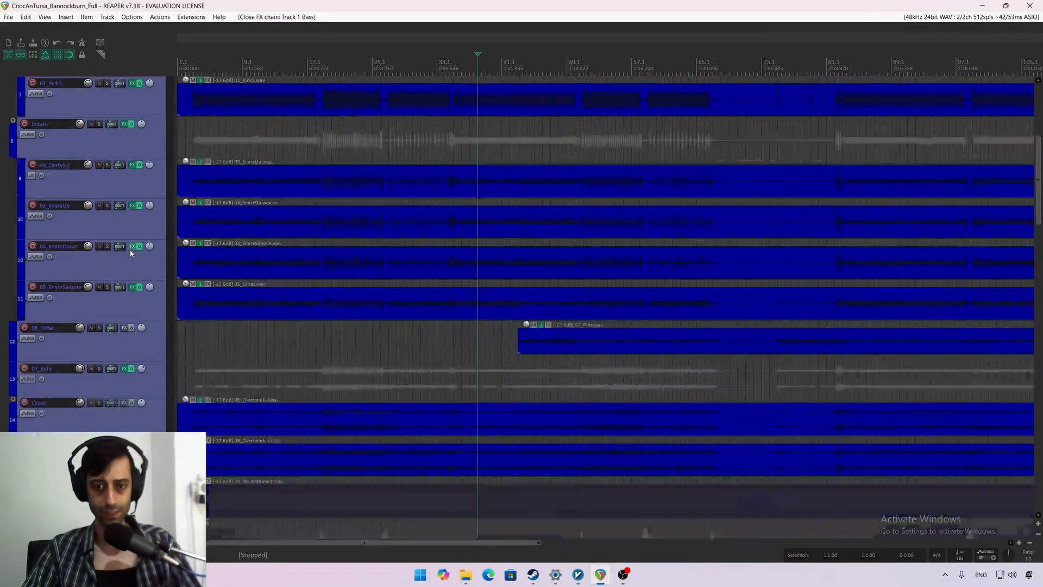
{"action": "scroll", "coordinate": [130, 254], "scroll_direction": "down", "scroll_amount": 14}
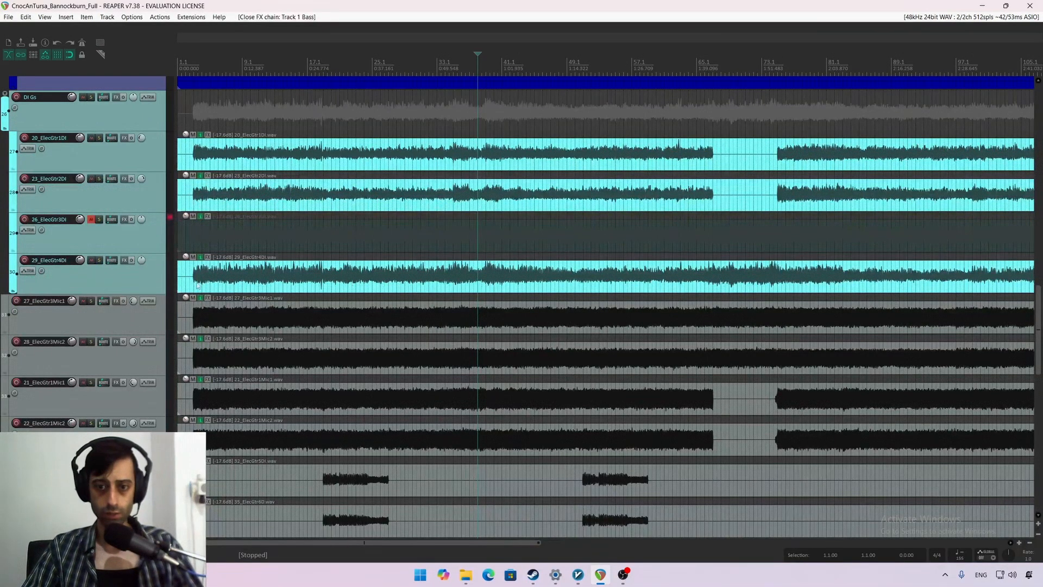
{"action": "left_click", "coordinate": [125, 328]}
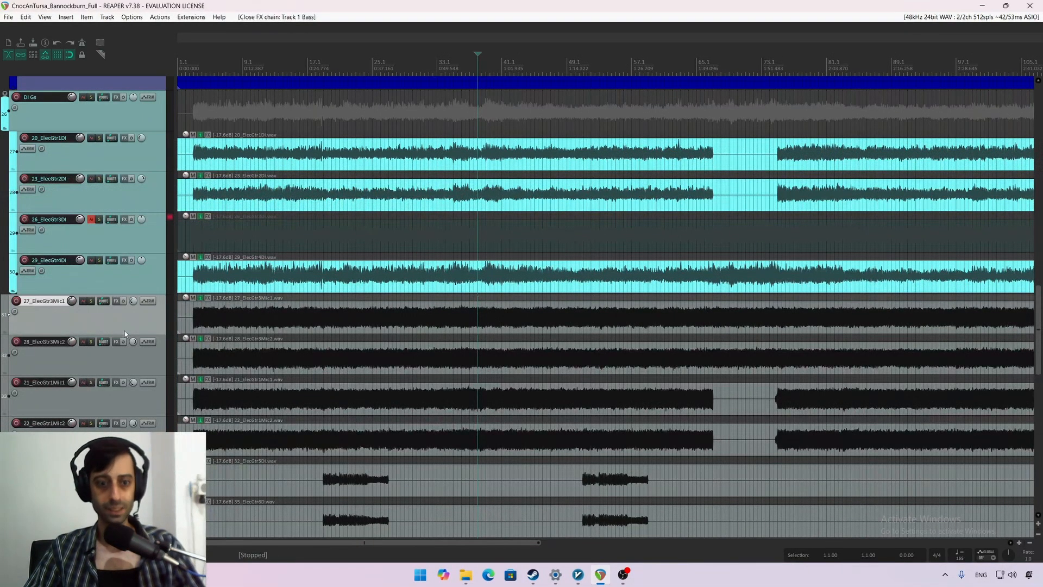